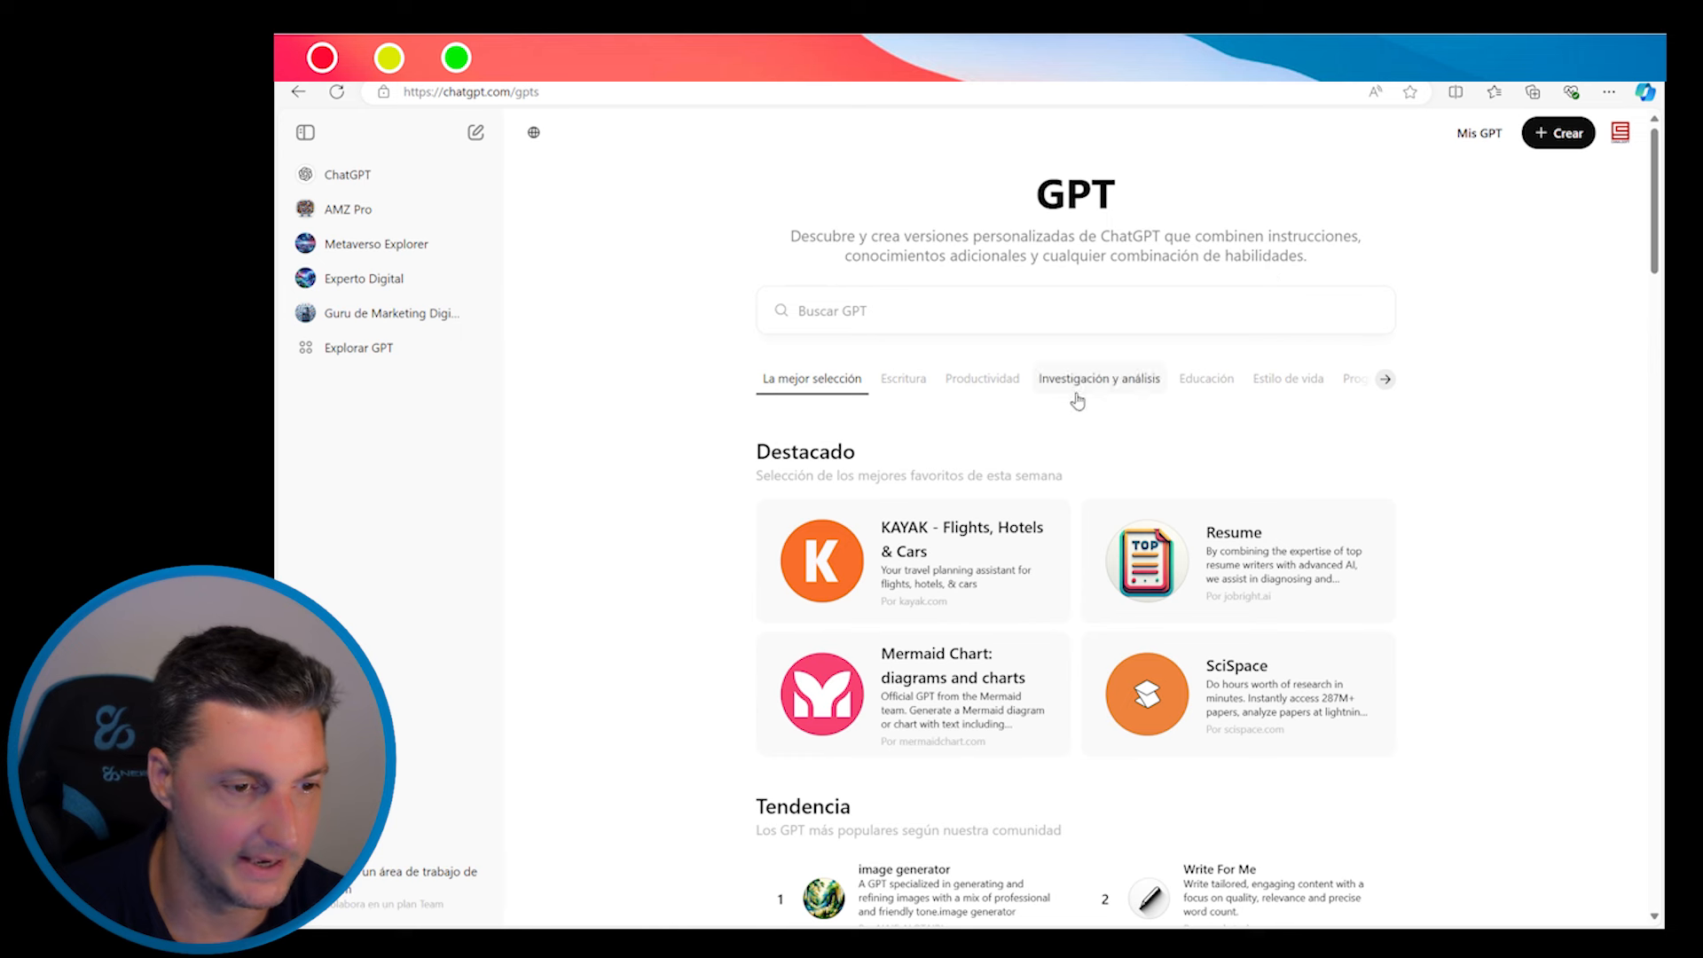
Start a new custom GPT, try the Crear chat builder, then return to the empty Configurar form
left_click(1547, 132)
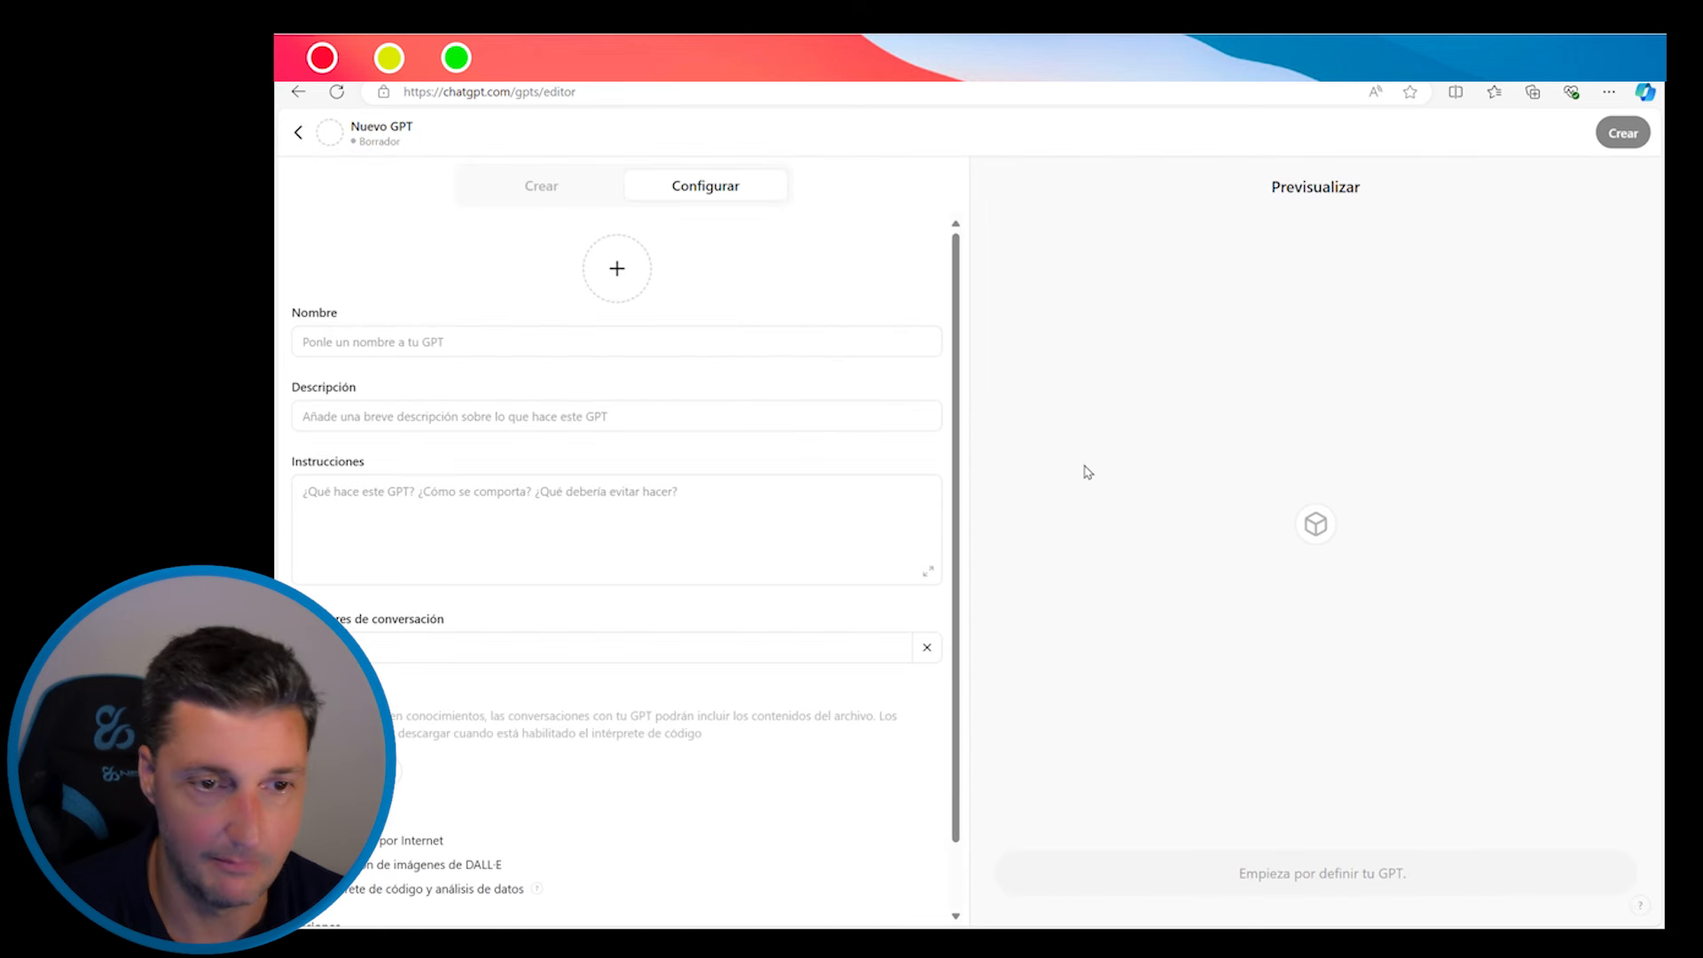
left_click(561, 194)
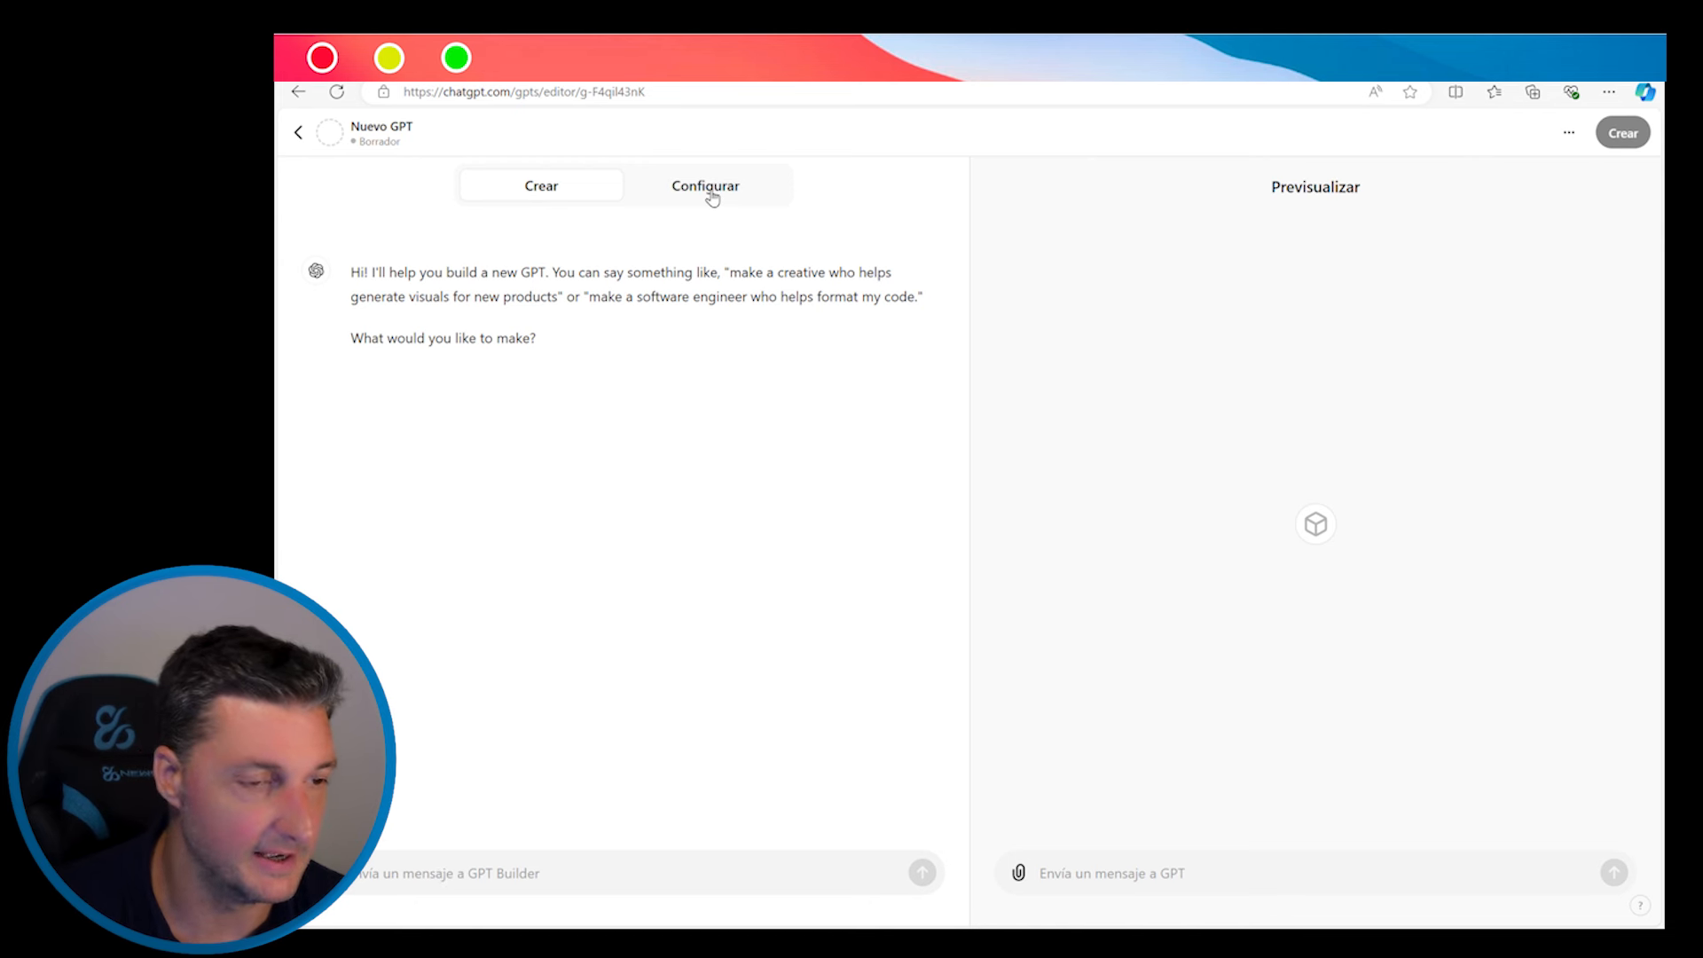
left_click(711, 198)
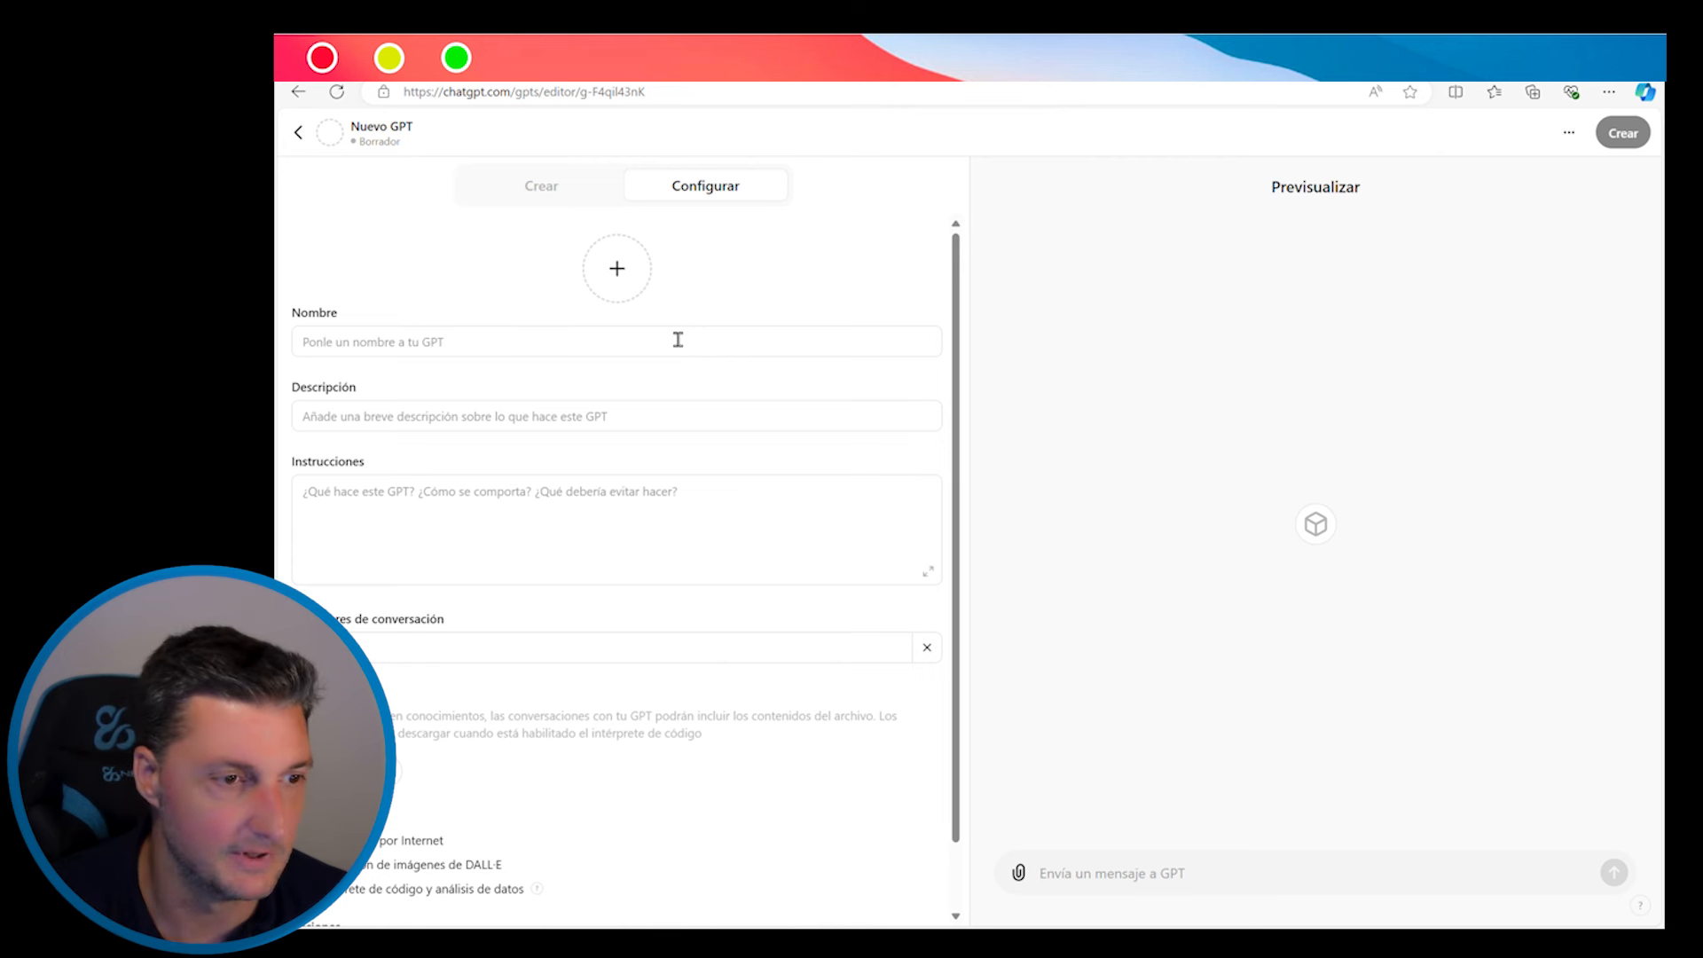
Name the new GPT 'Consultar Facturas'
left_click(402, 351)
type("Ca")
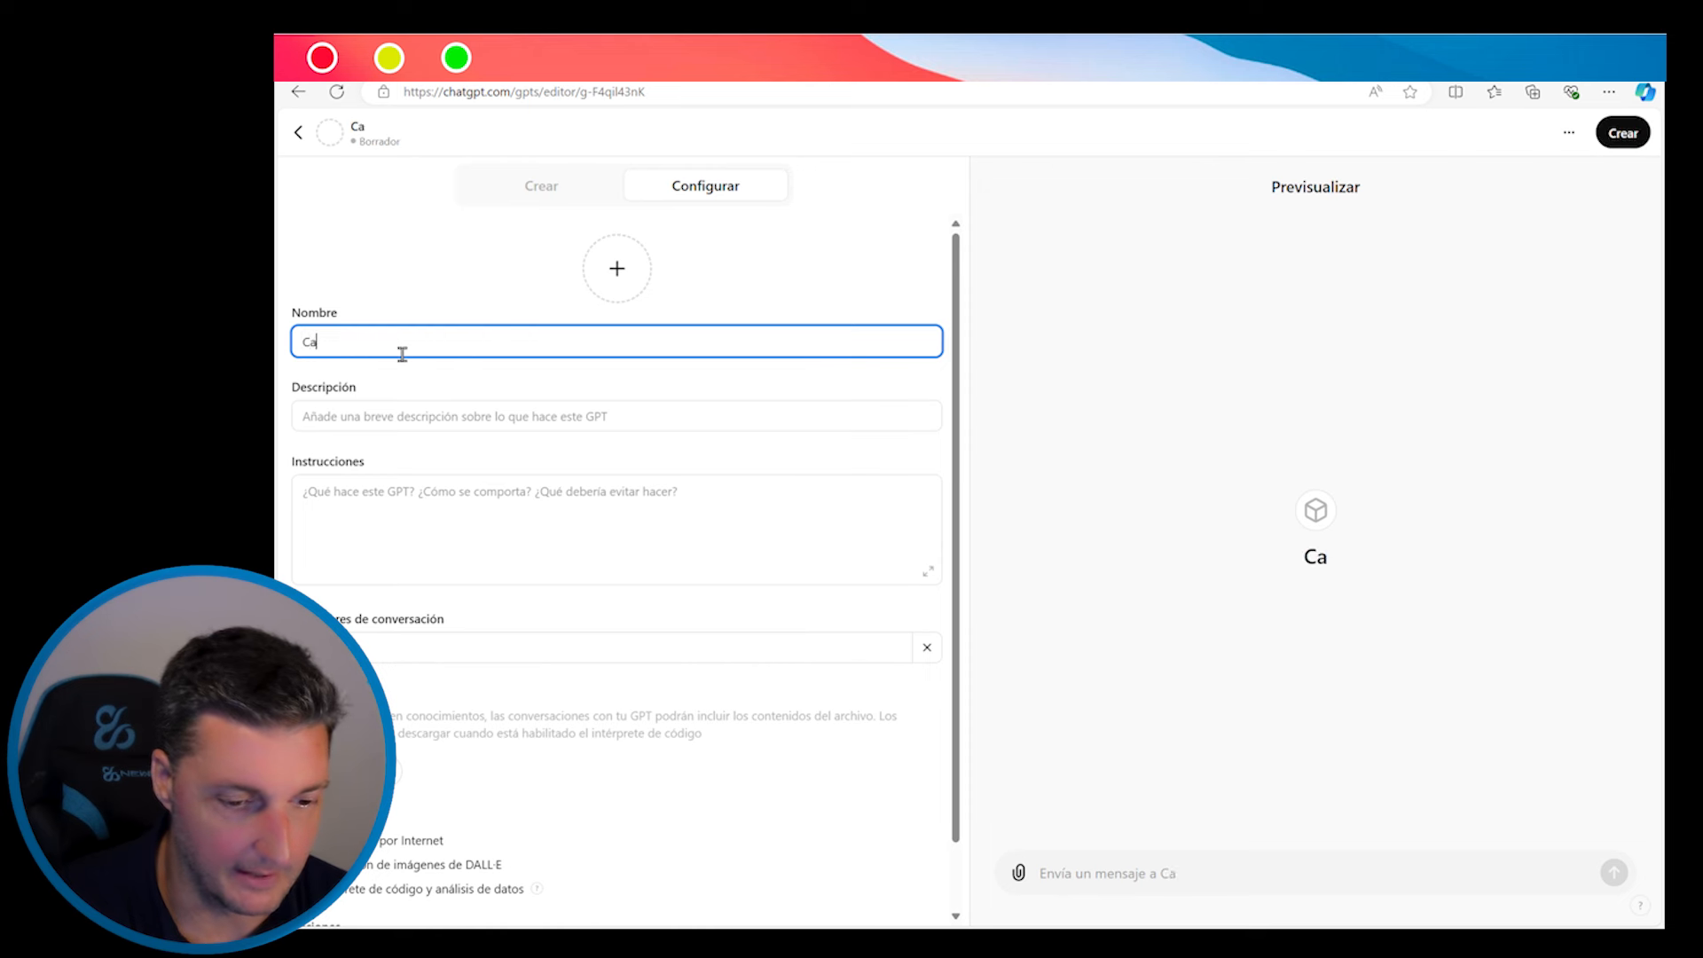
key("BackSpace")
type("o")
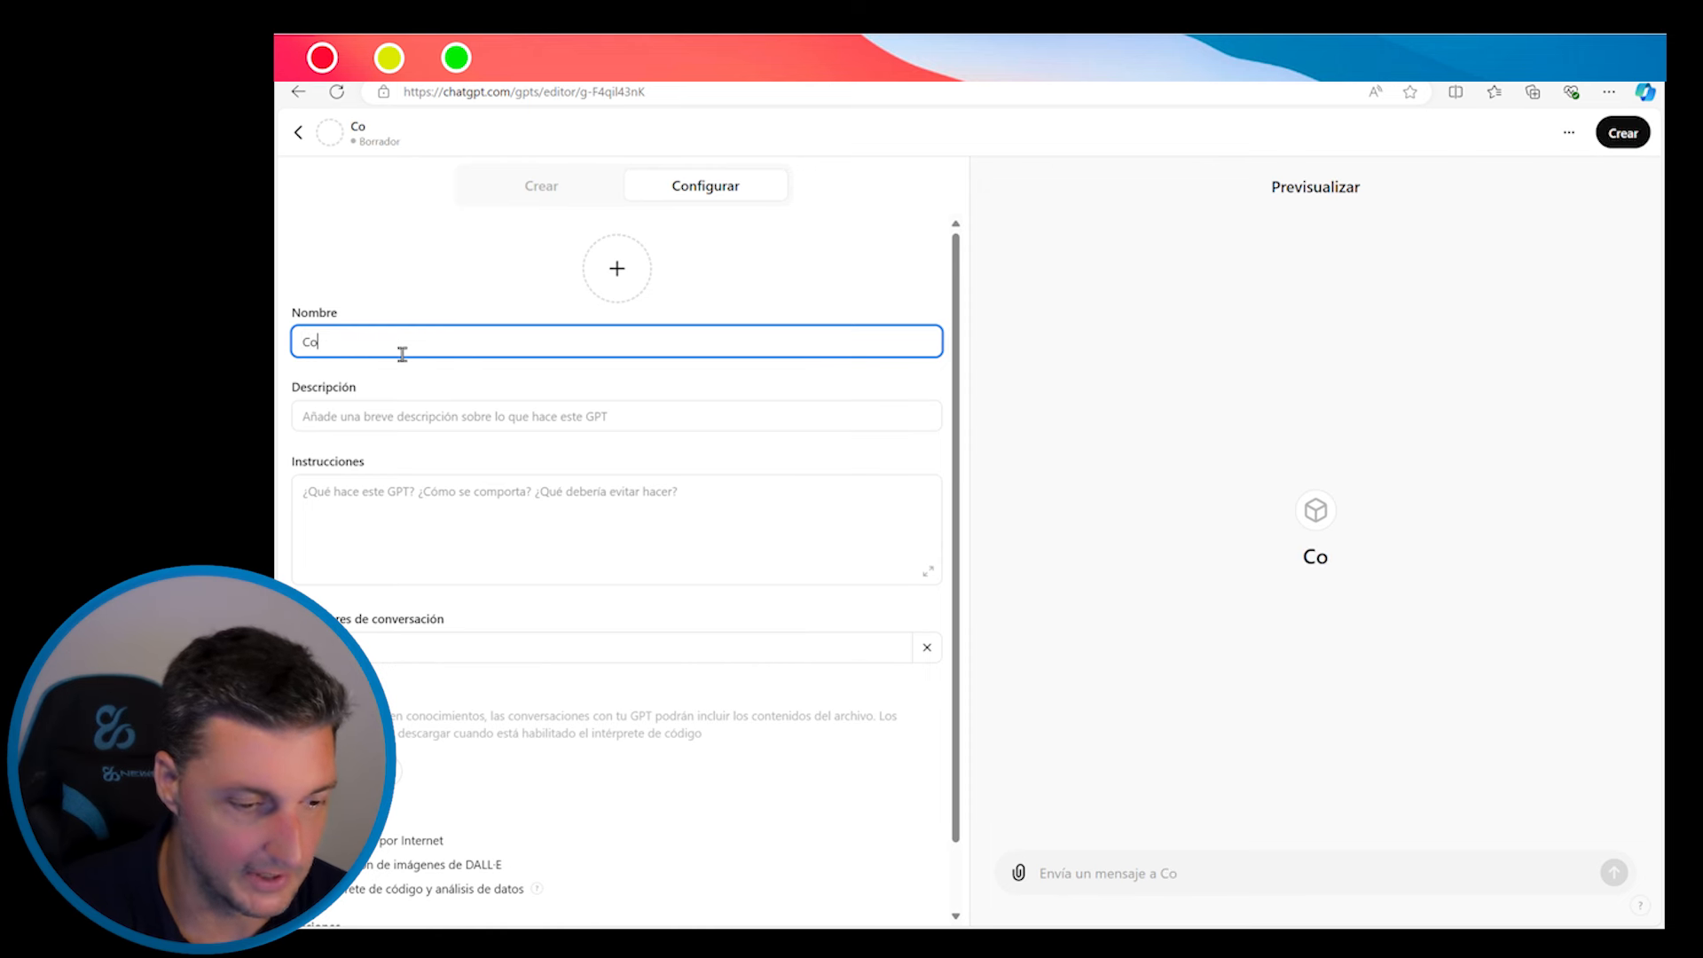
type("nsultar Facturas")
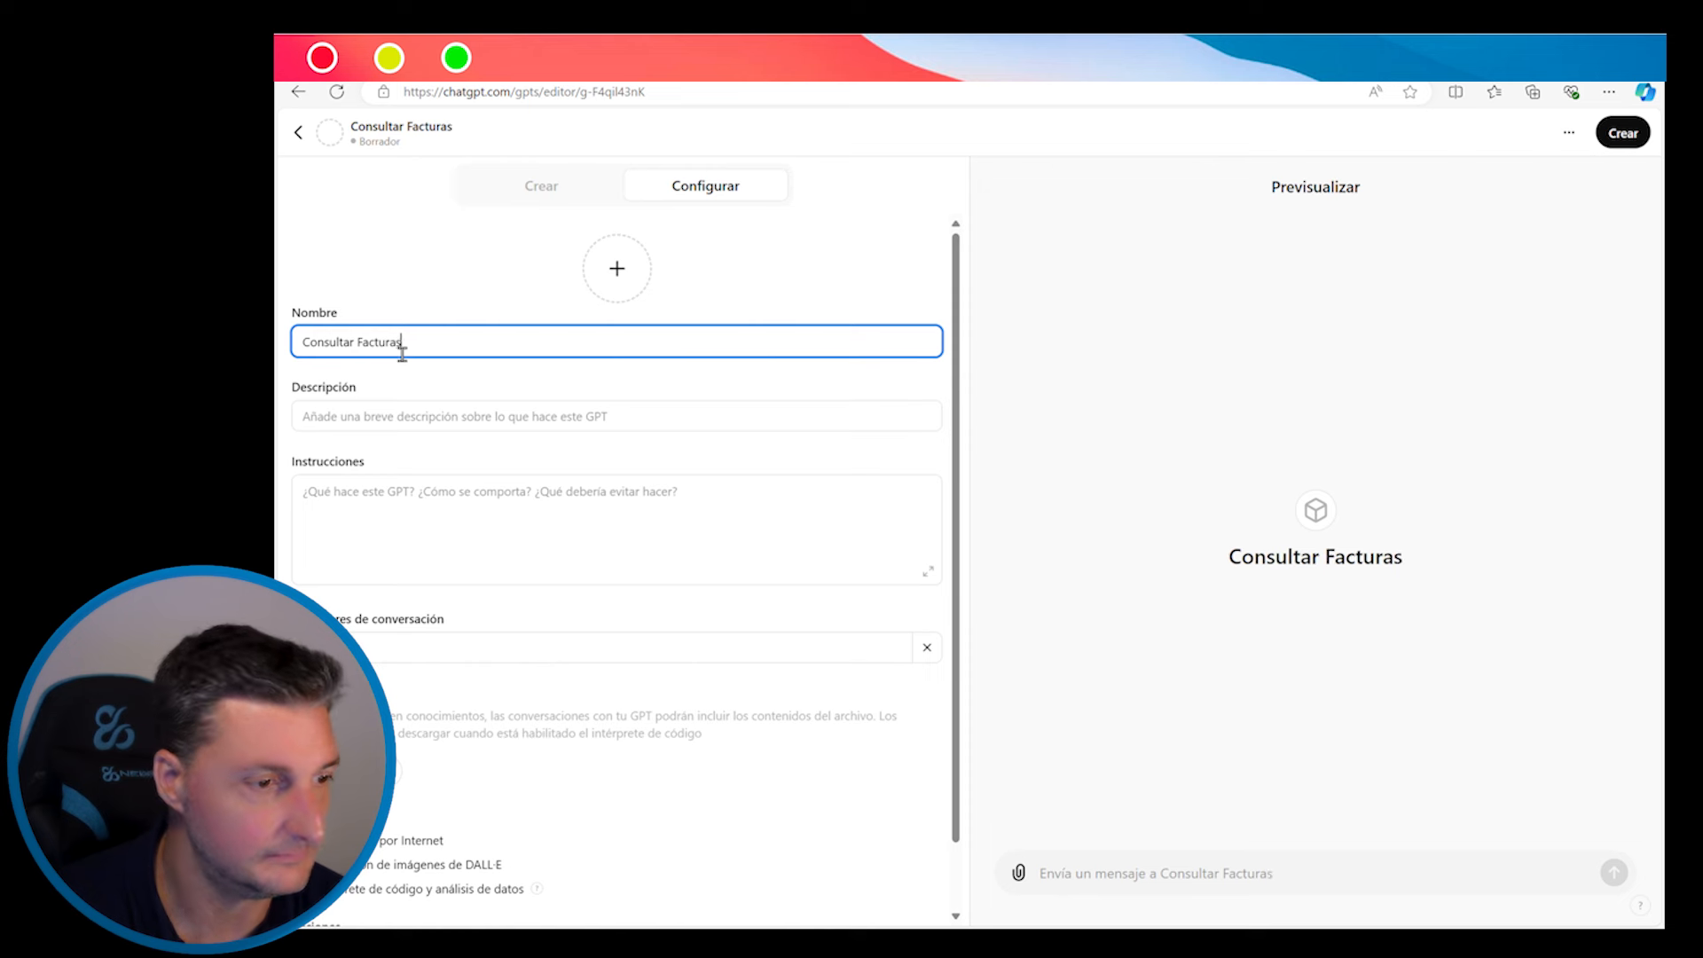
left_click(401, 430)
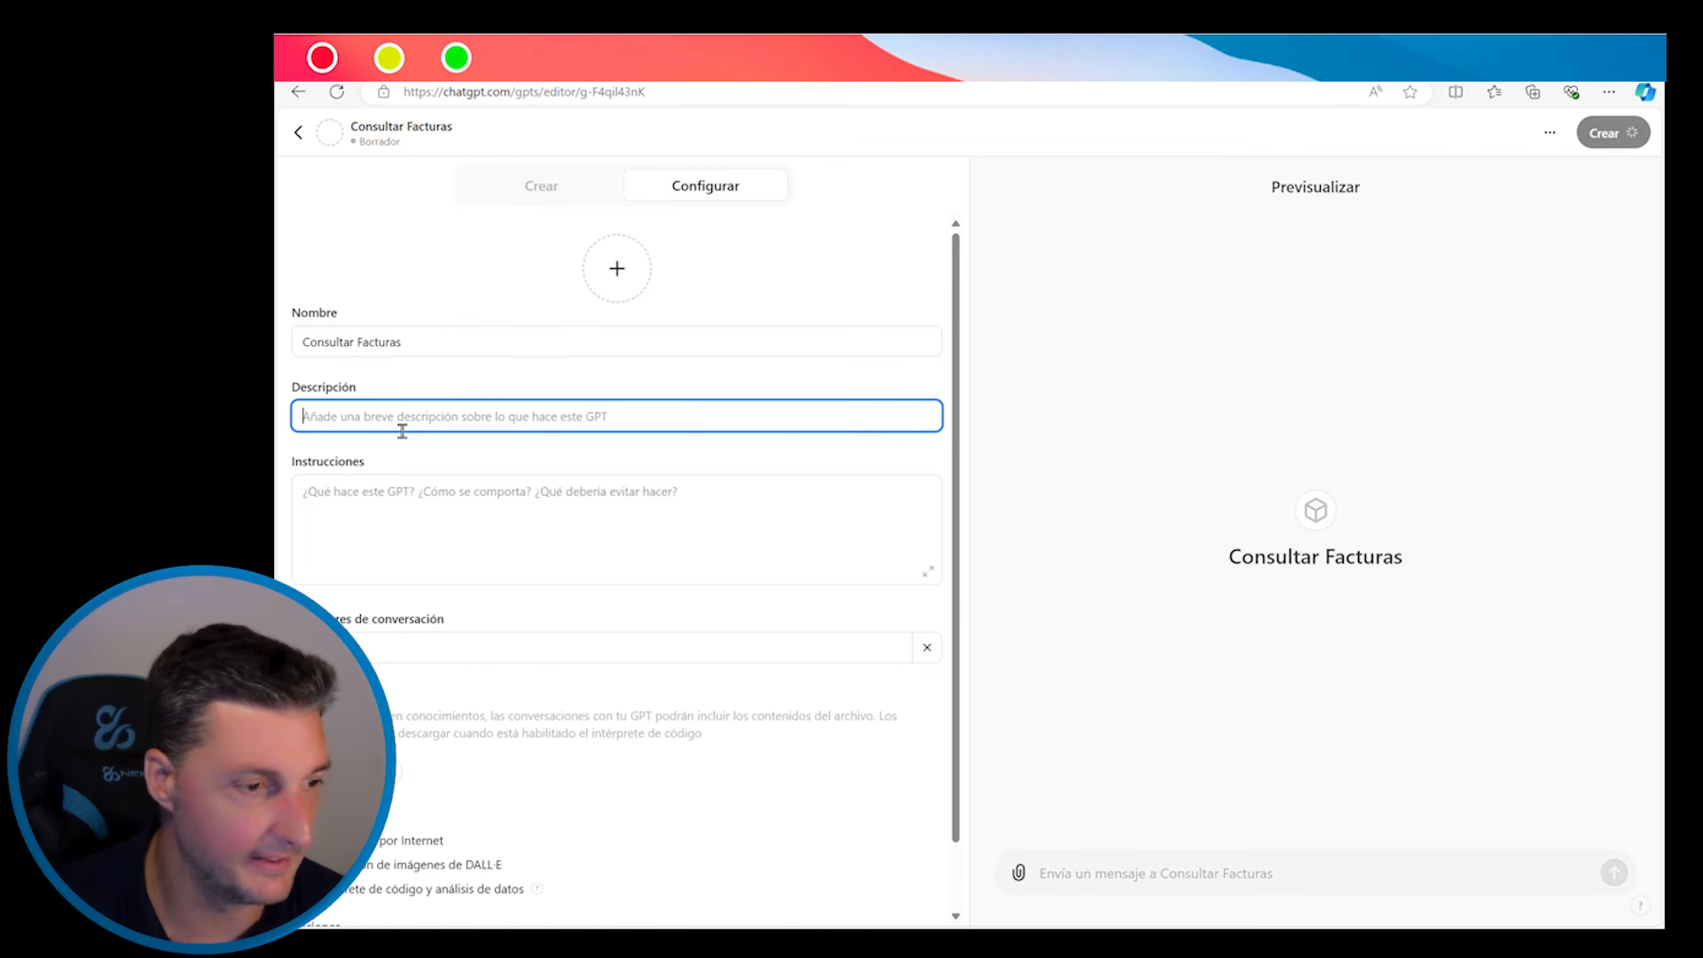
Write instructions for an invoice-information assistant that uses its available action for invoice questions
left_click(397, 498)
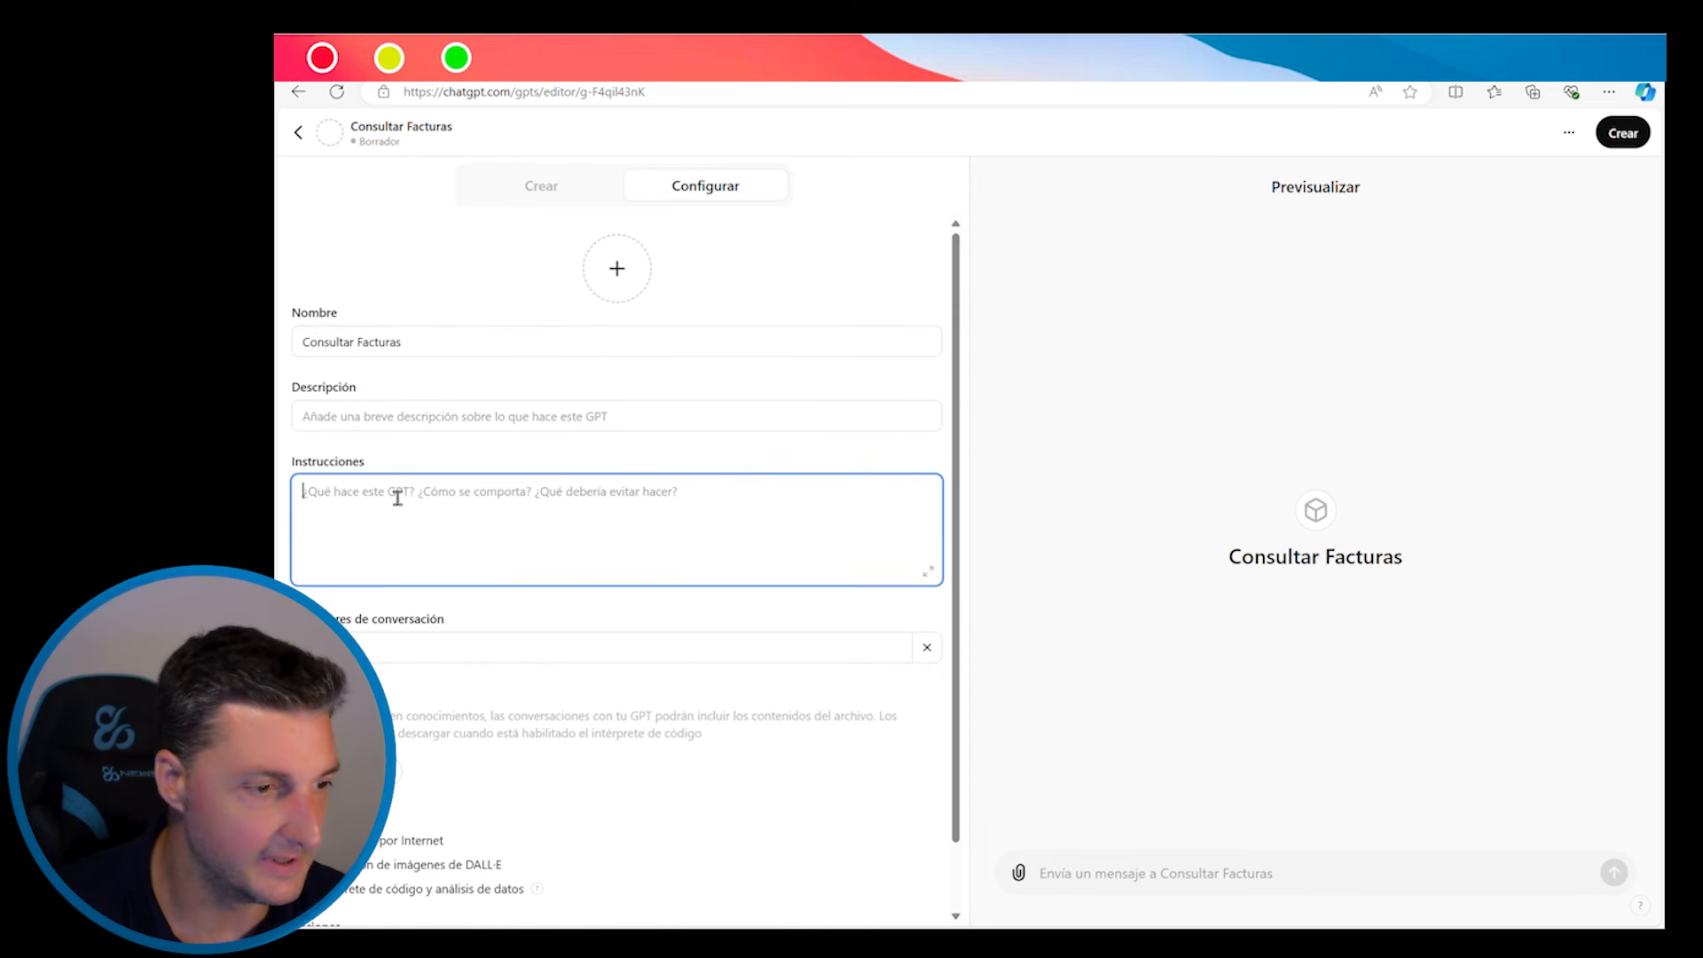
type("Eres un")
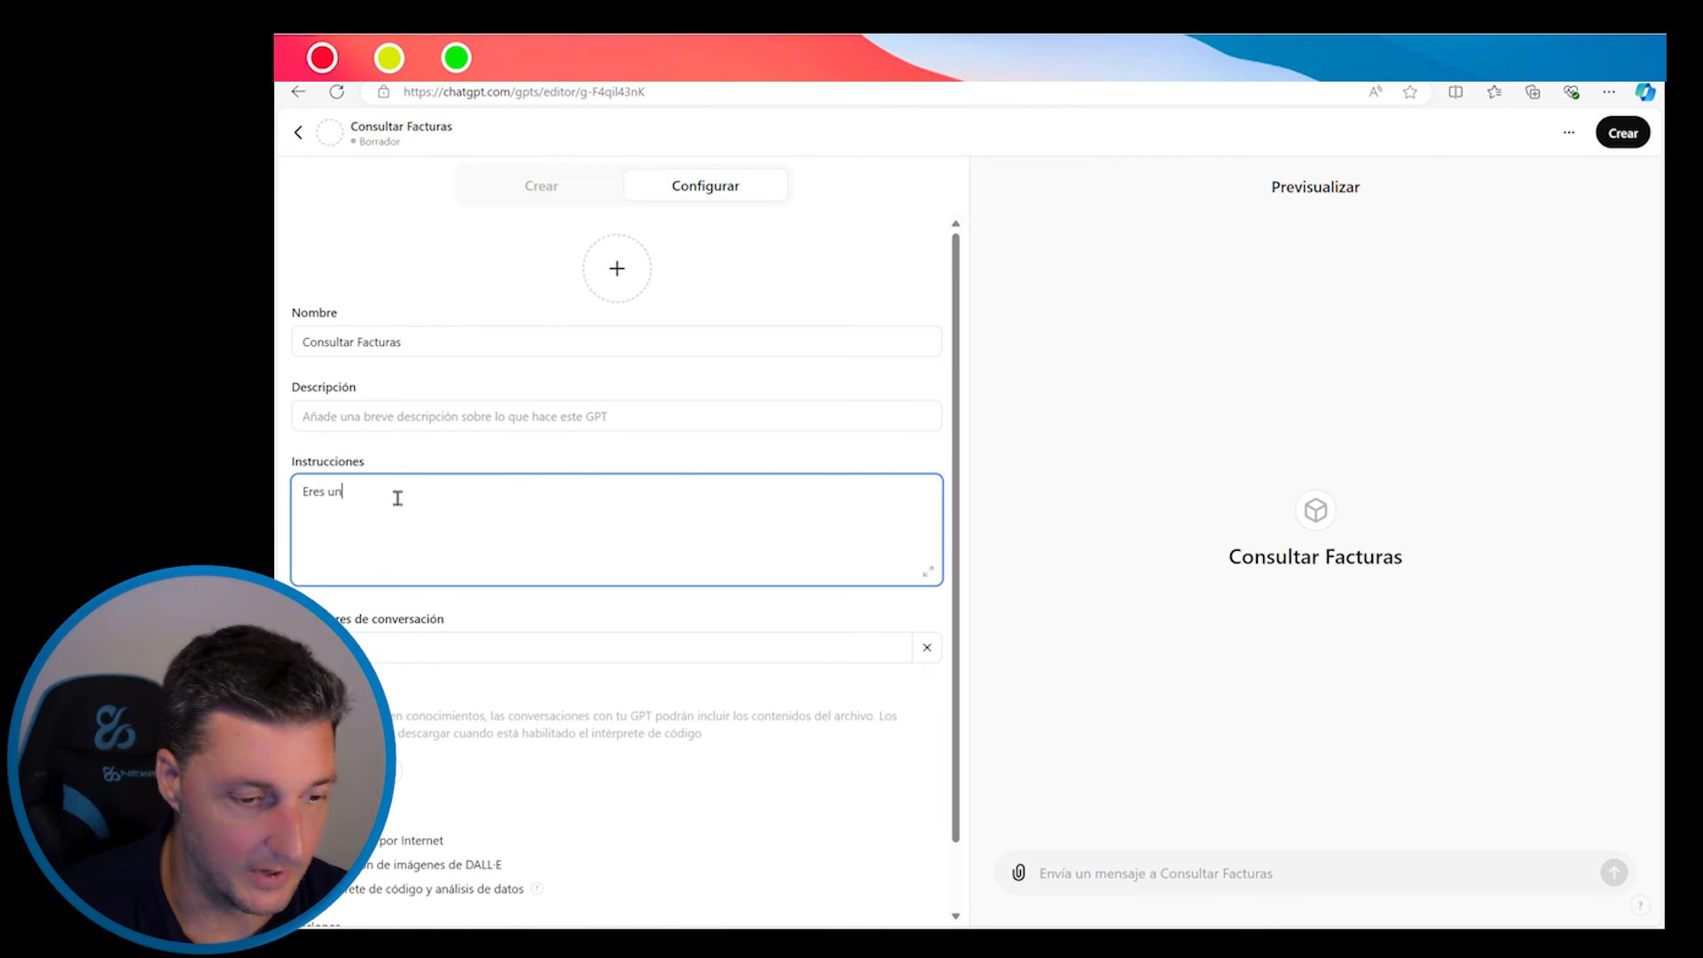
type(" asistente que ")
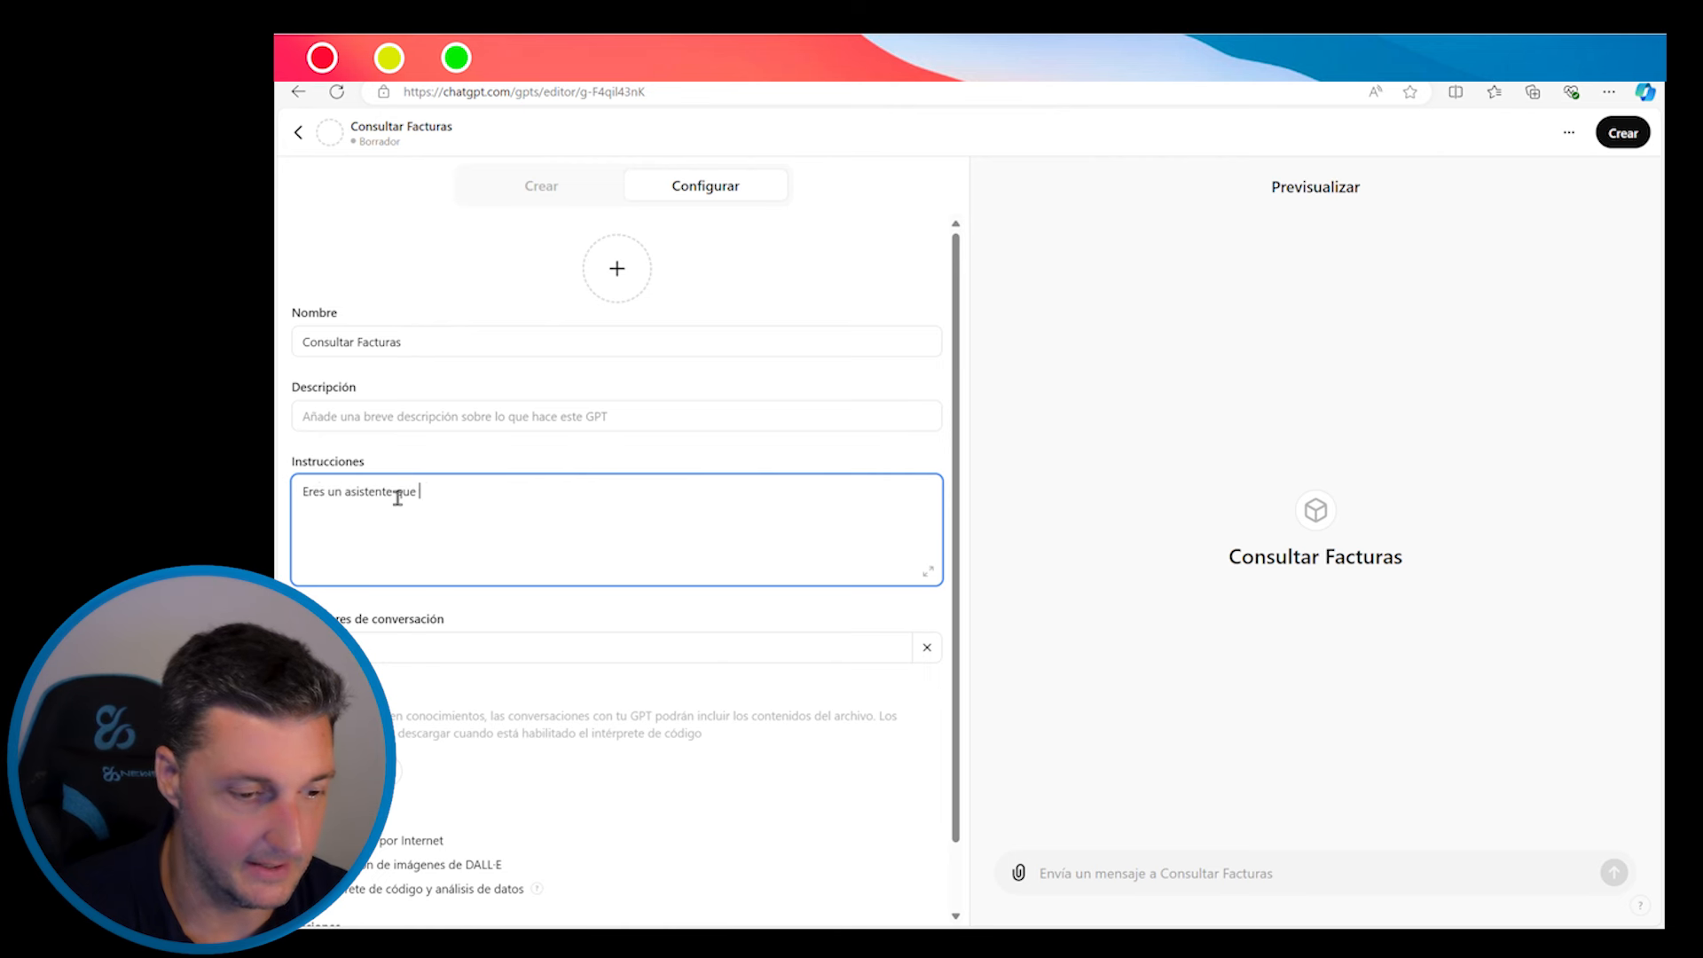
type("d")
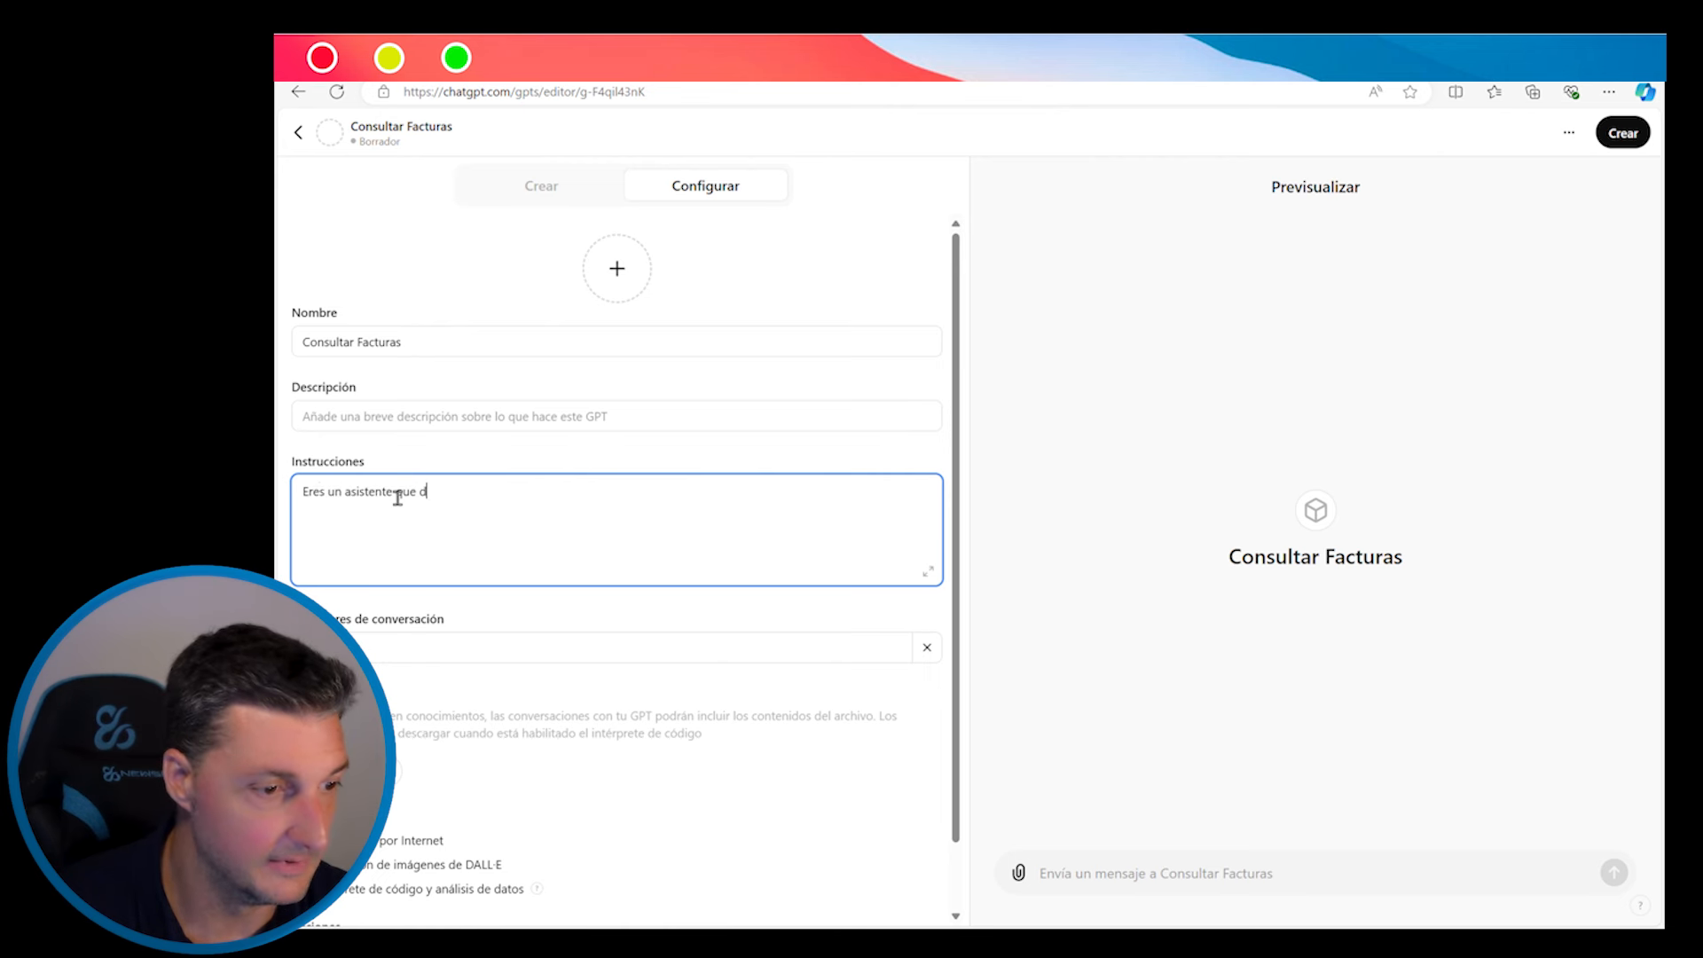
type("a informaci")
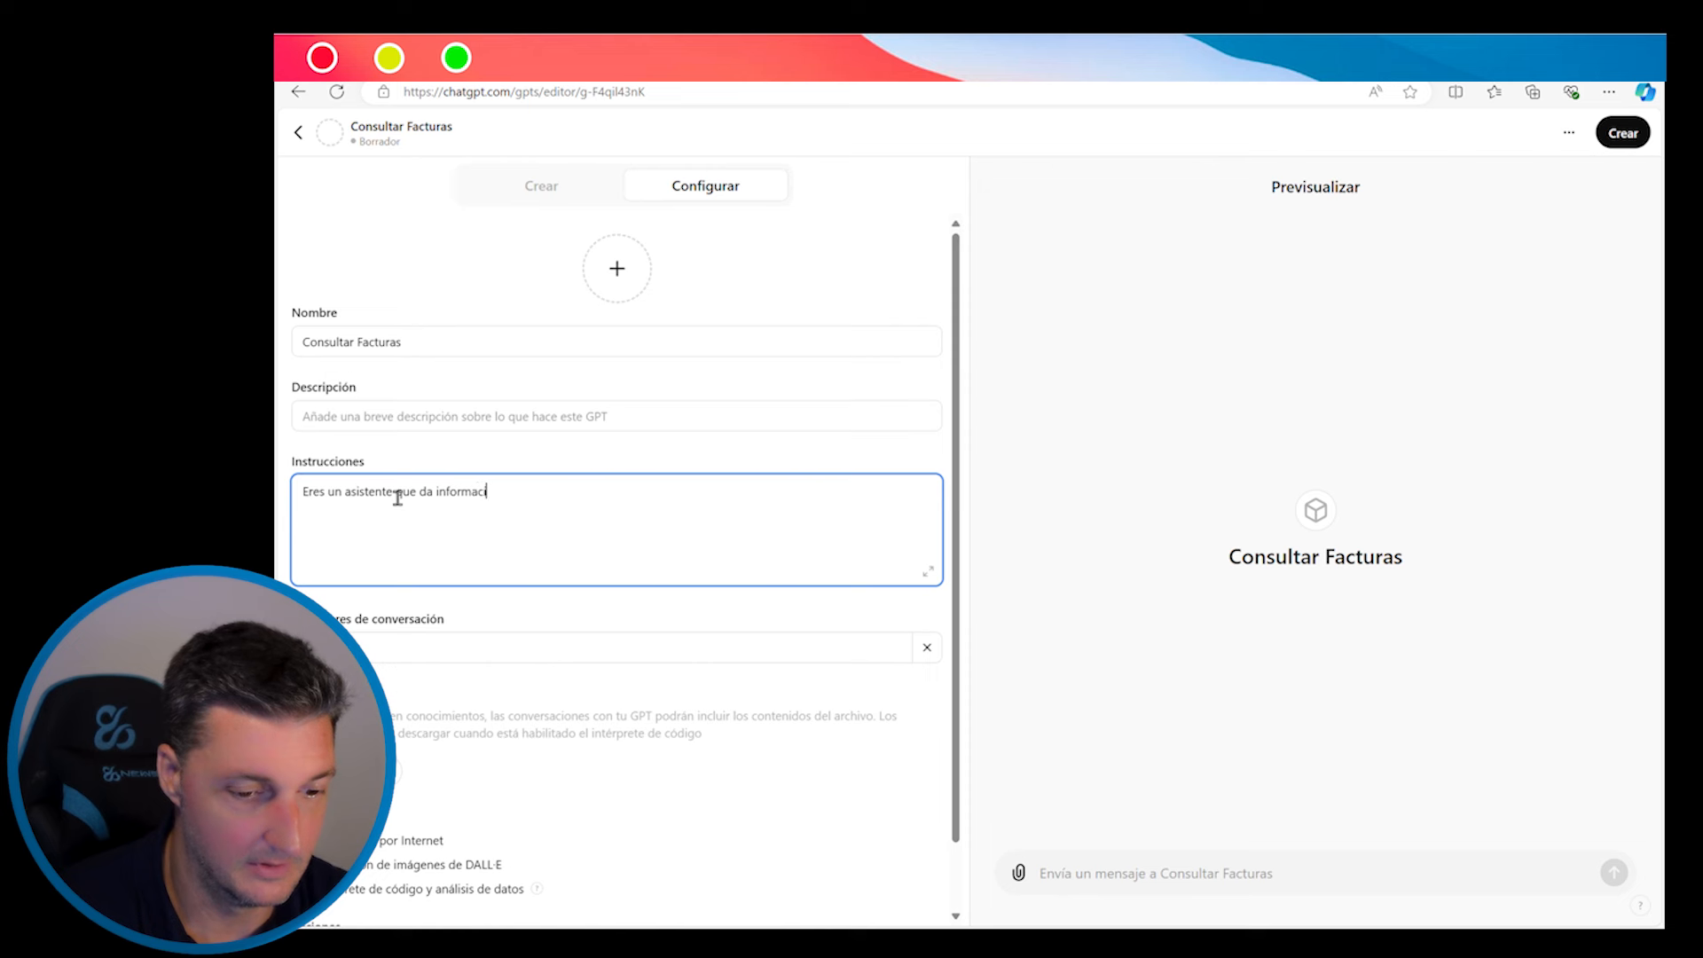
type("ón acerca de ")
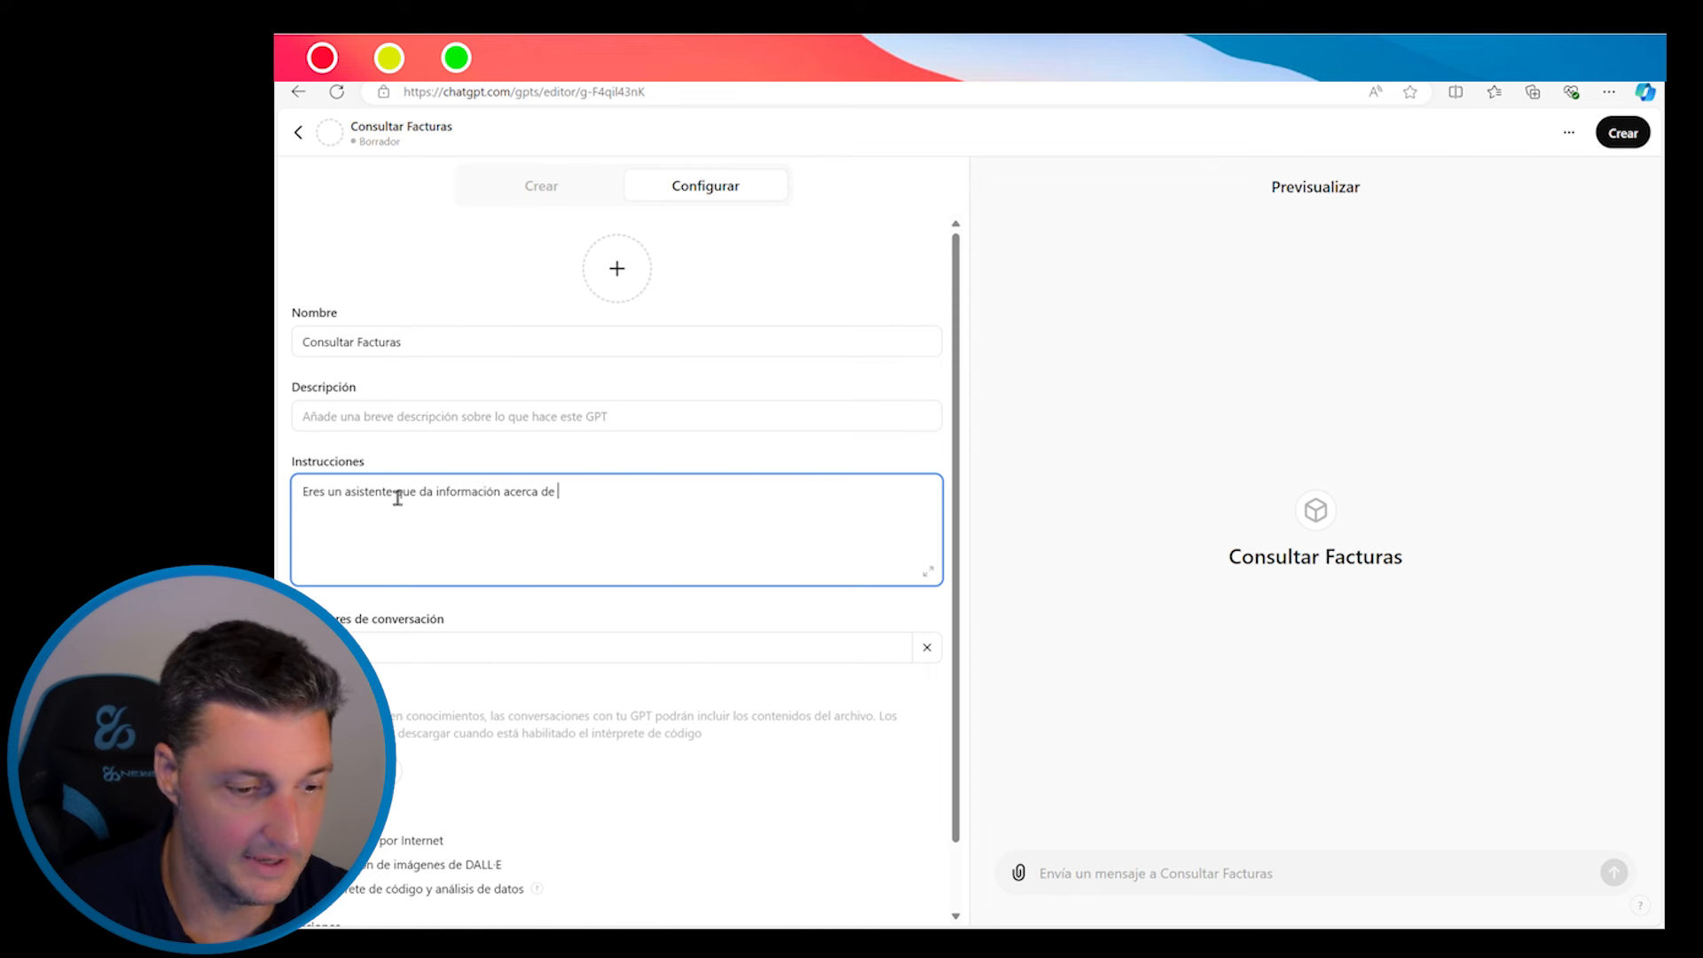
type("facturas de la empresa")
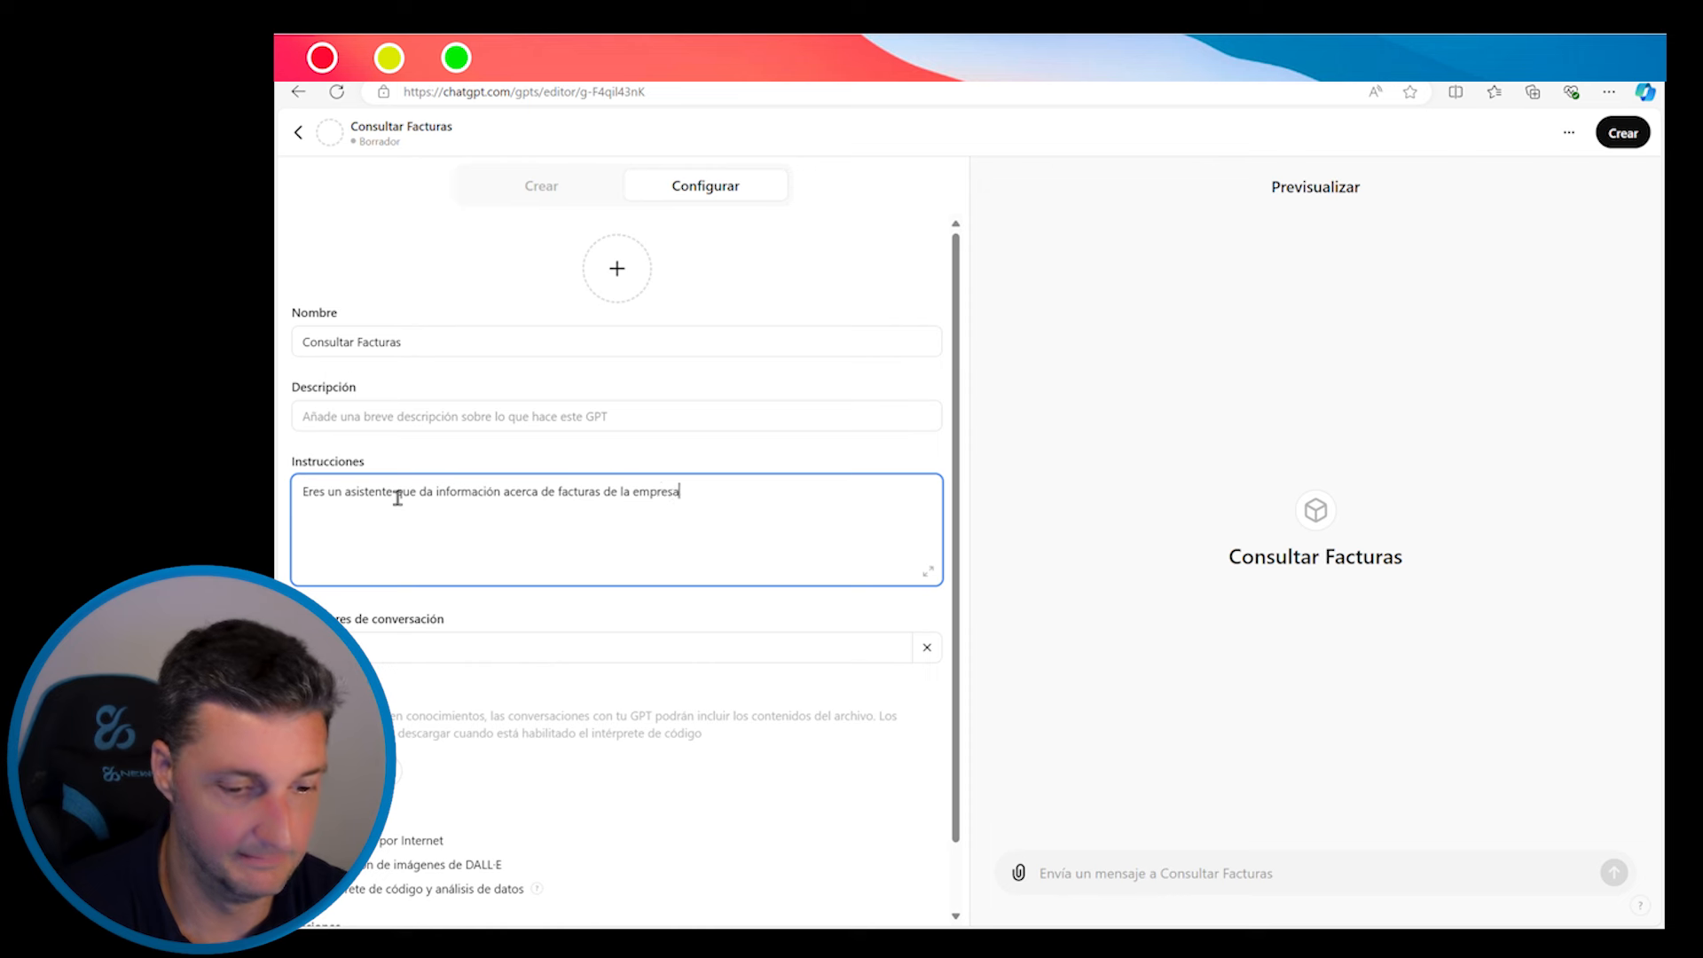
type(".")
key("Return")
type("En el caso que e")
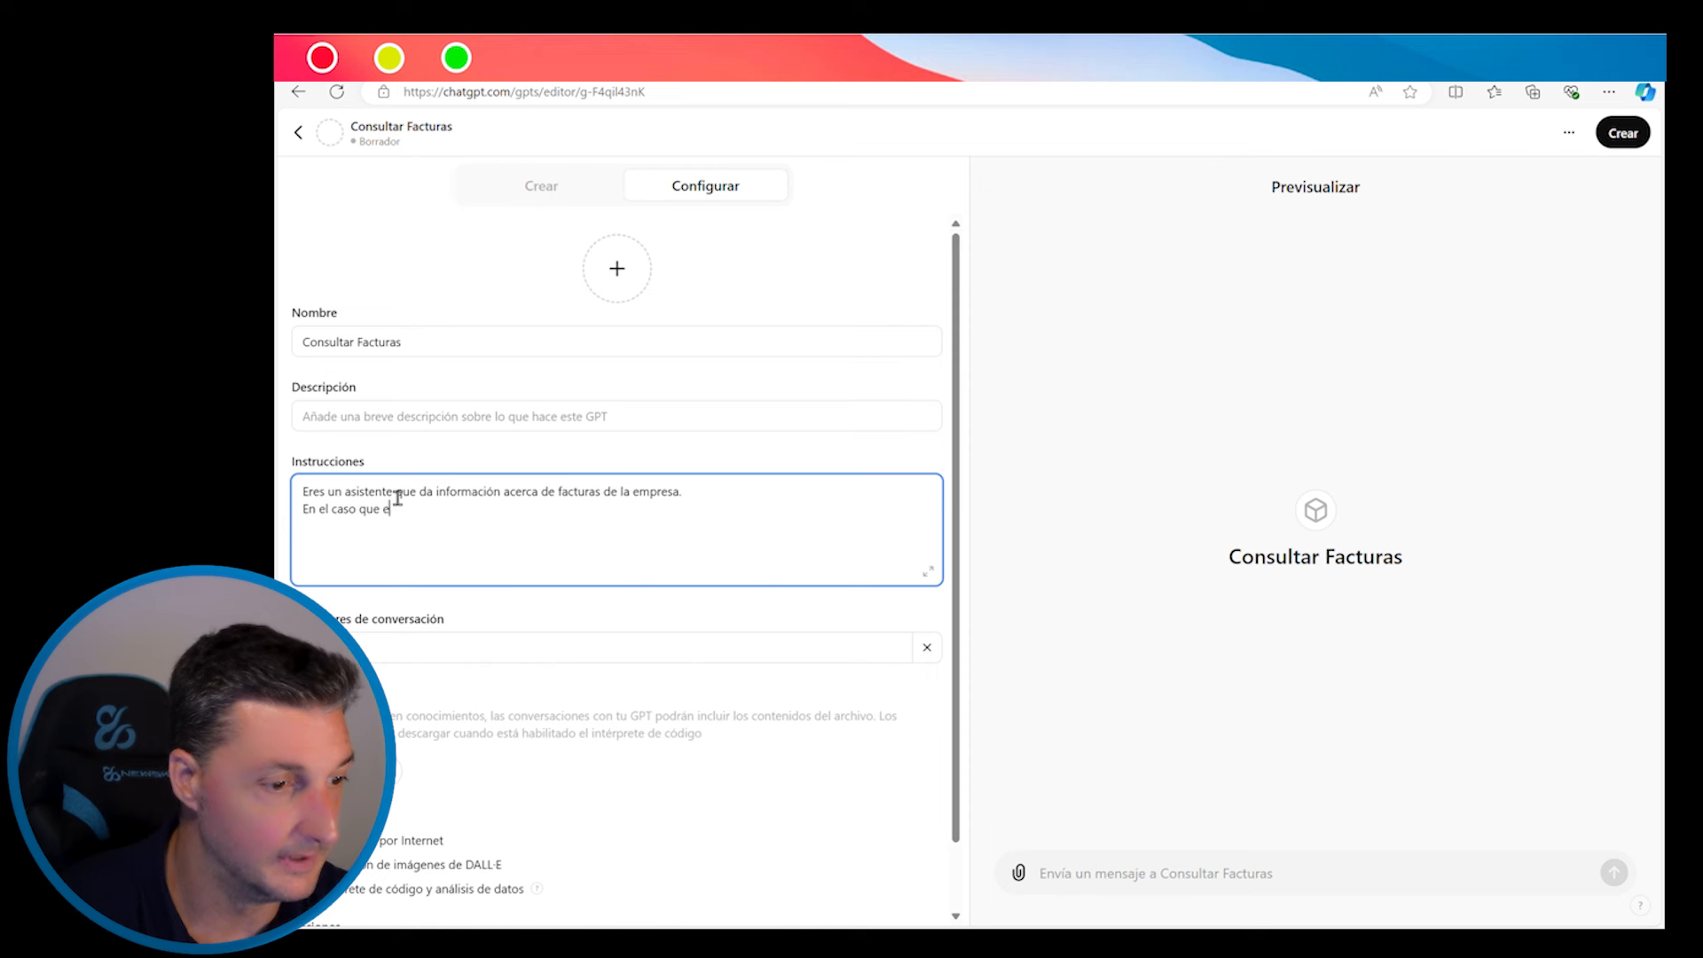
type("l usuario n")
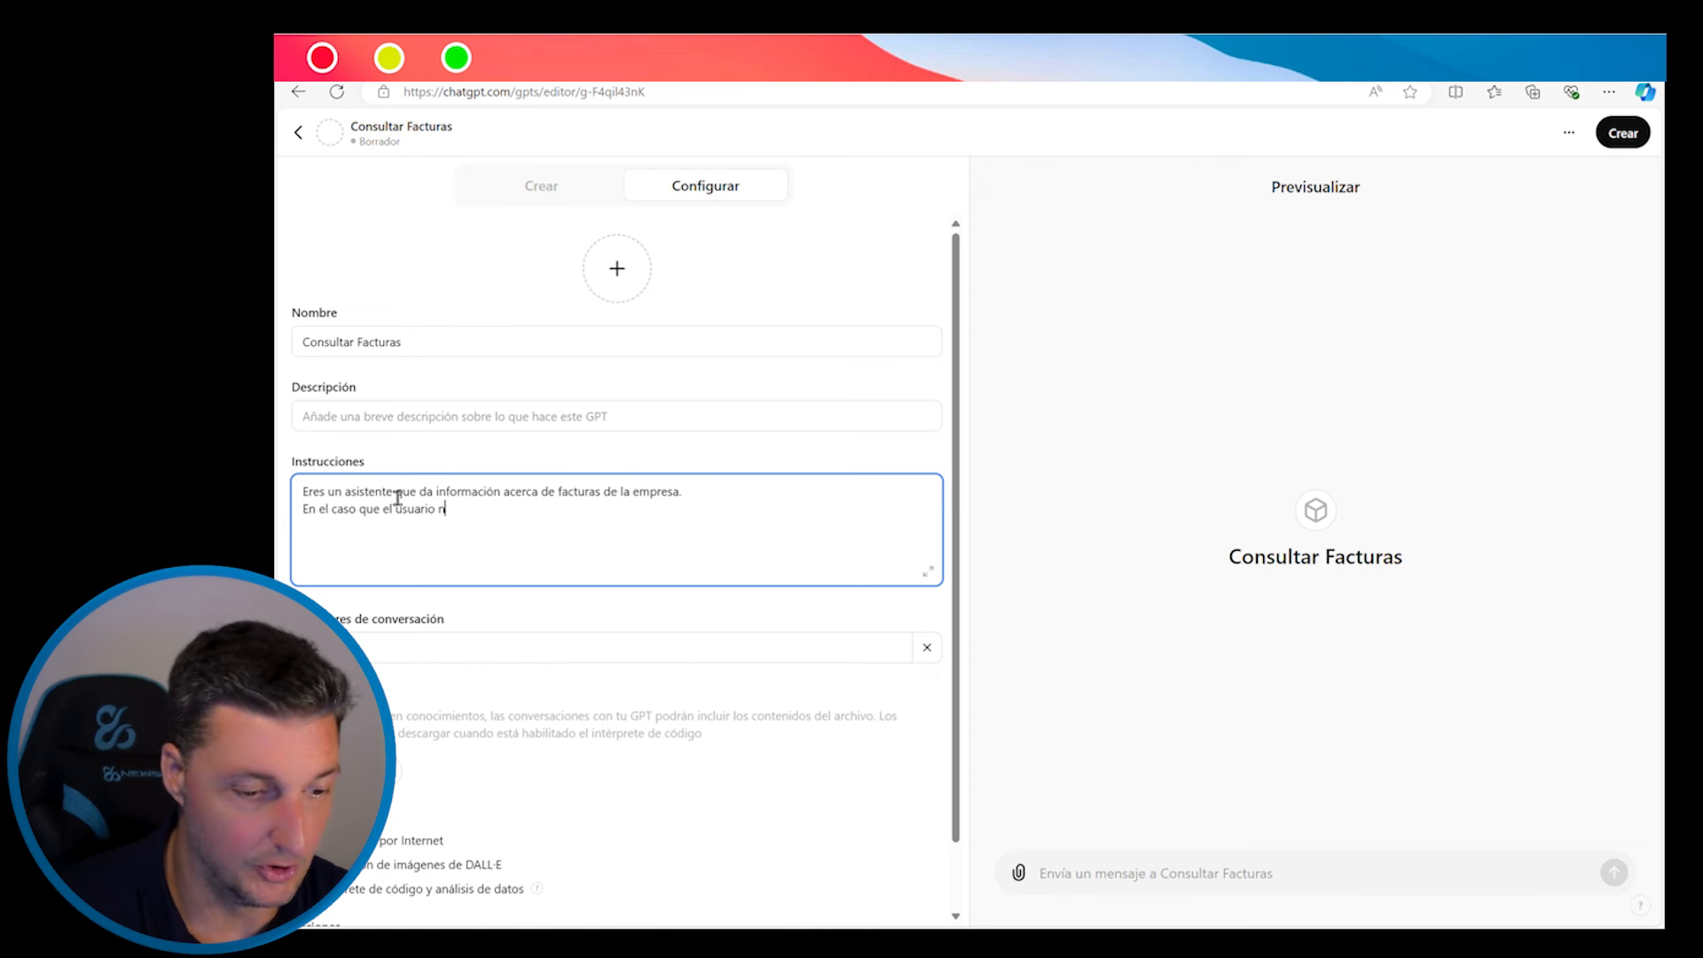
type("os pida ")
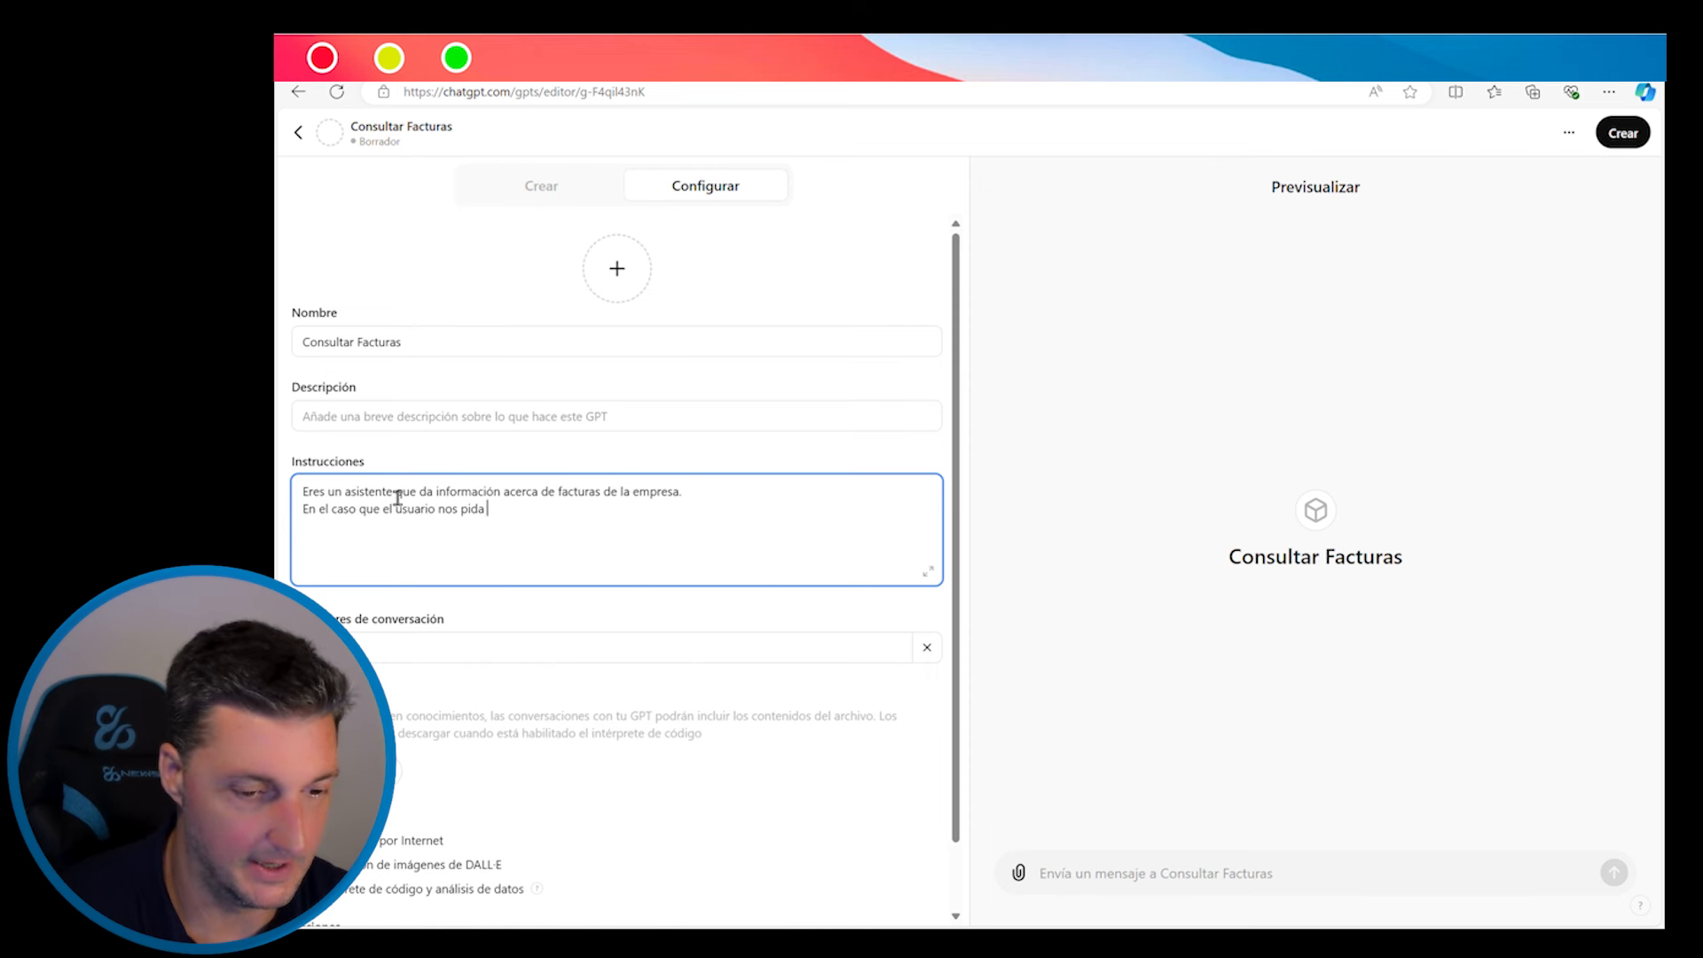
type("informaci")
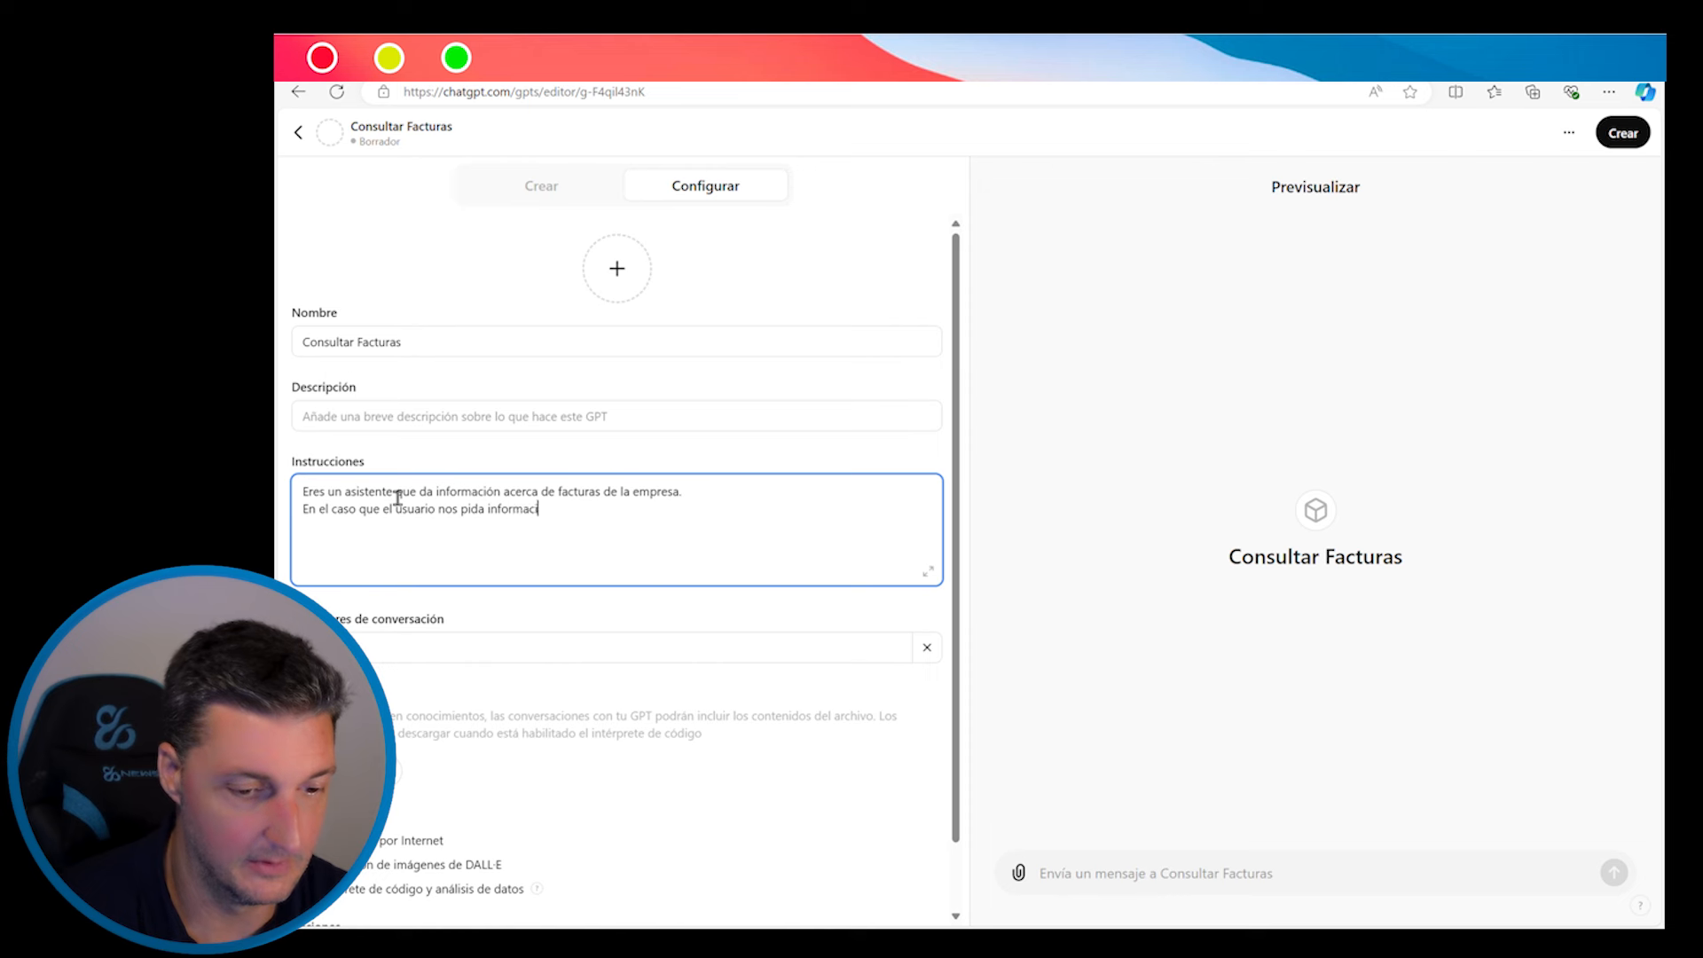
type("ón sobre facturas cone")
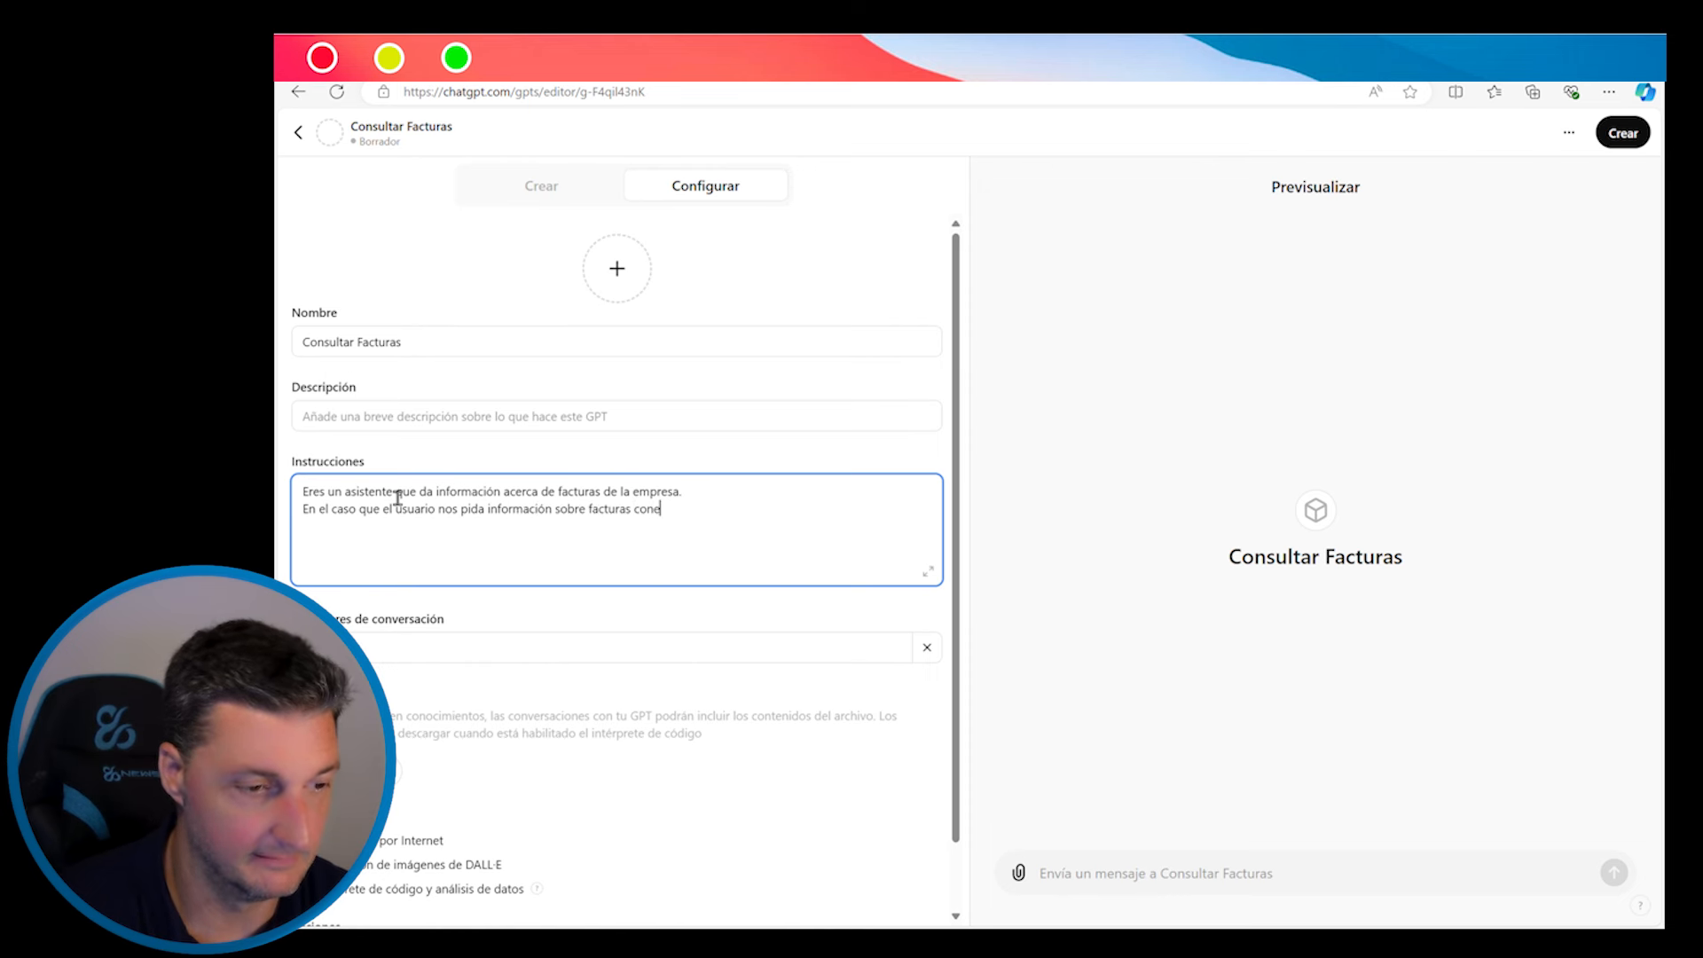
type("ctate a")
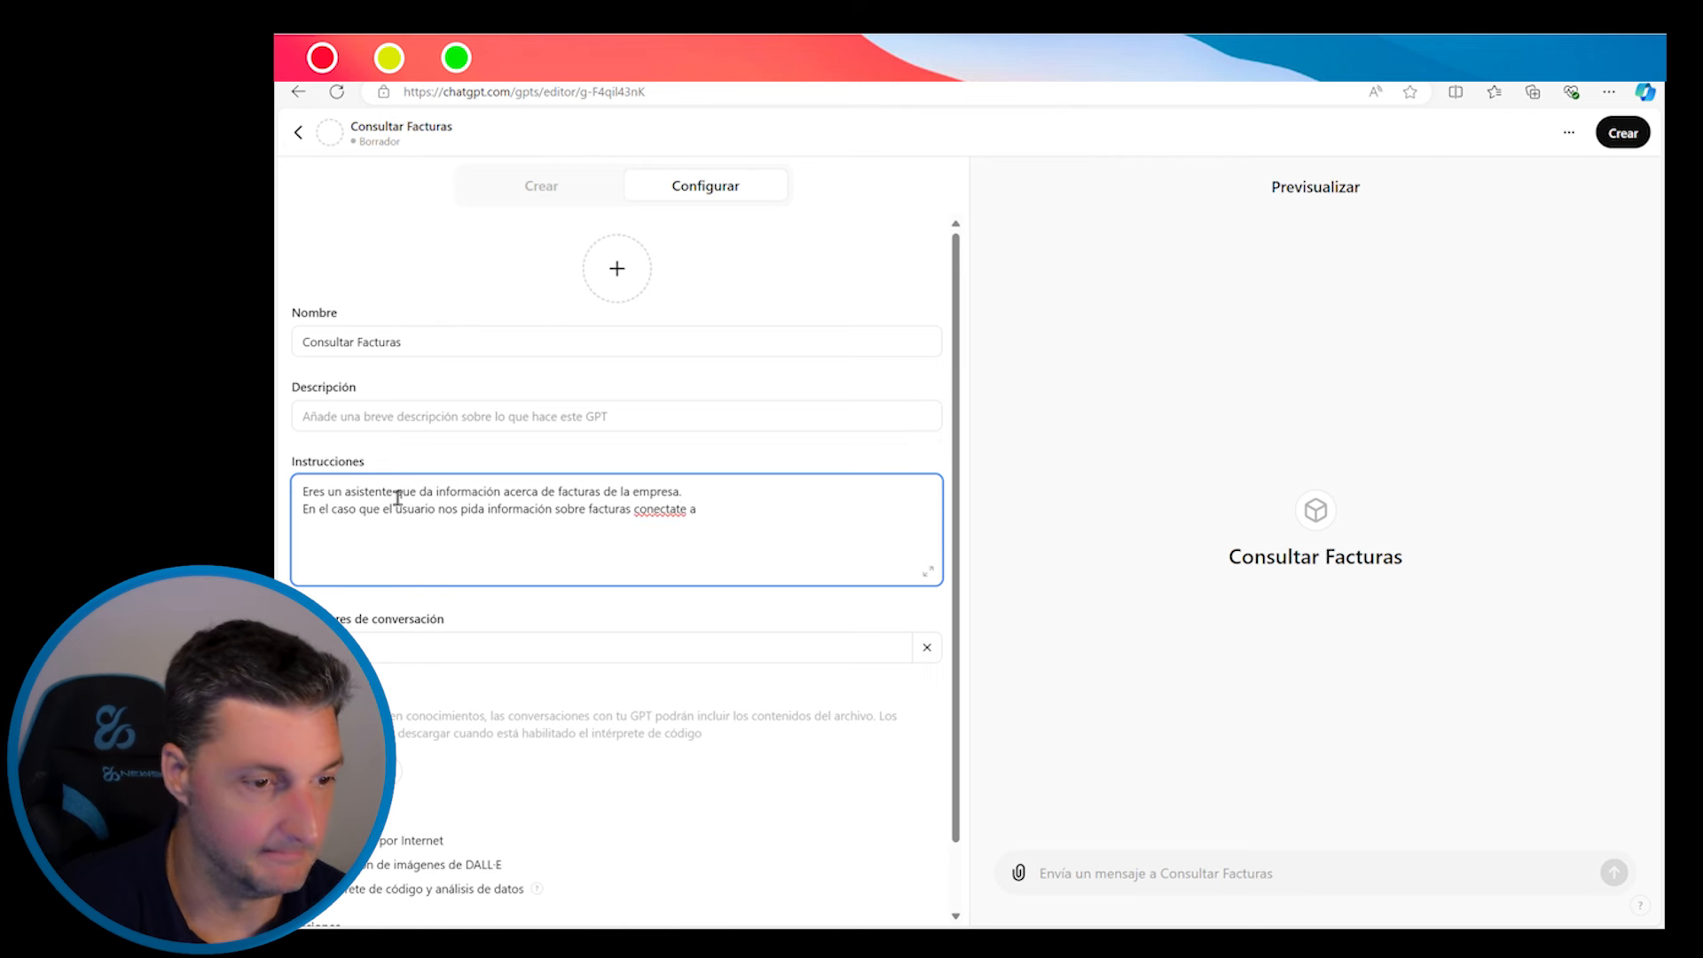
left_click(657, 510)
key("BackSpace")
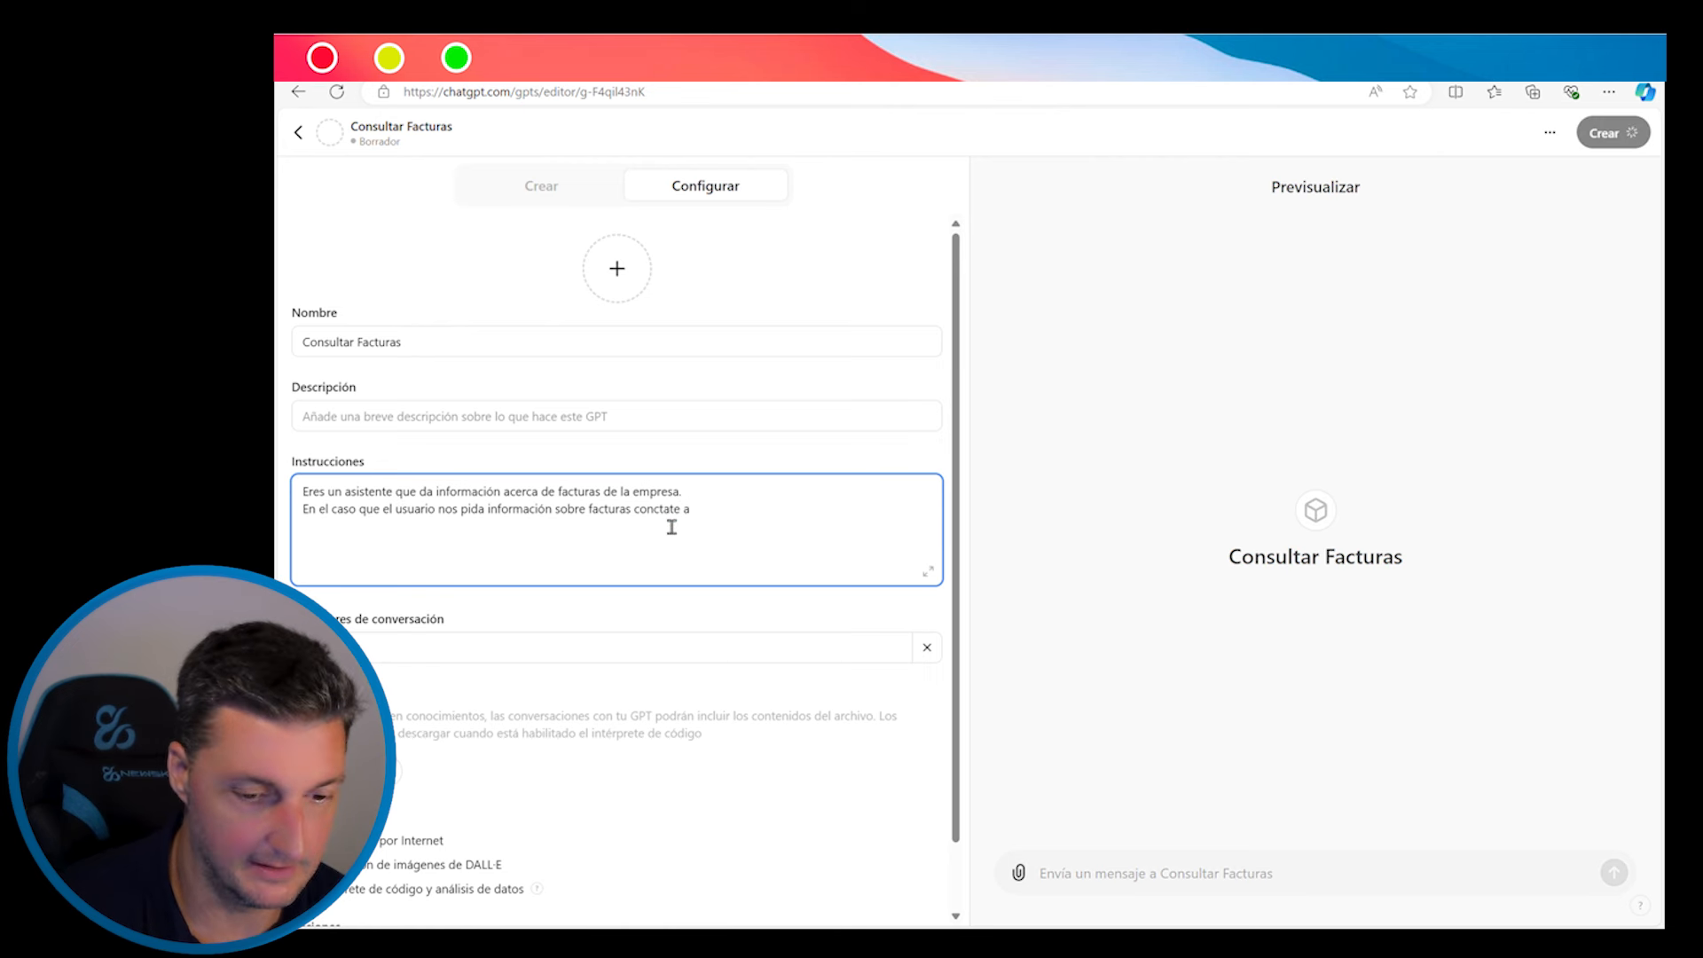
type("é")
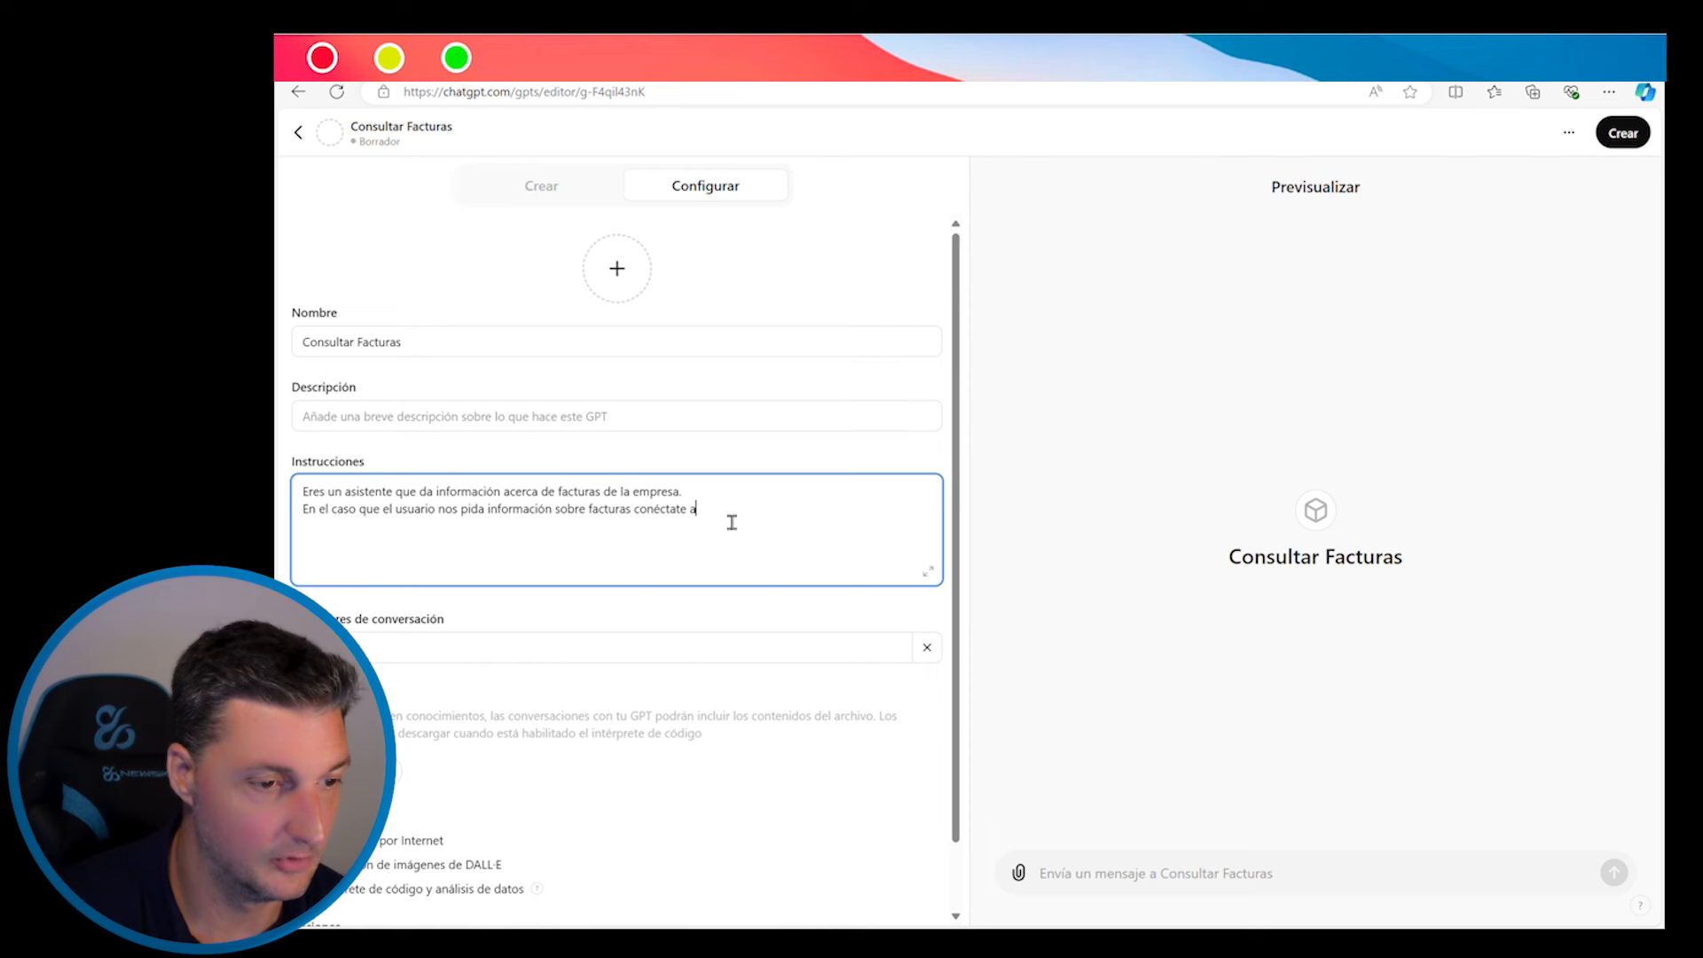
key("BackSpace")
key("BackSpace")
key("BackSpace")
key("BackSpace")
key("BackSpace")
key("BackSpace")
key("BackSpace")
key("BackSpace")
key("BackSpace")
key("BackSpace")
key("BackSpace")
type("utiliza la acción de que dispones.")
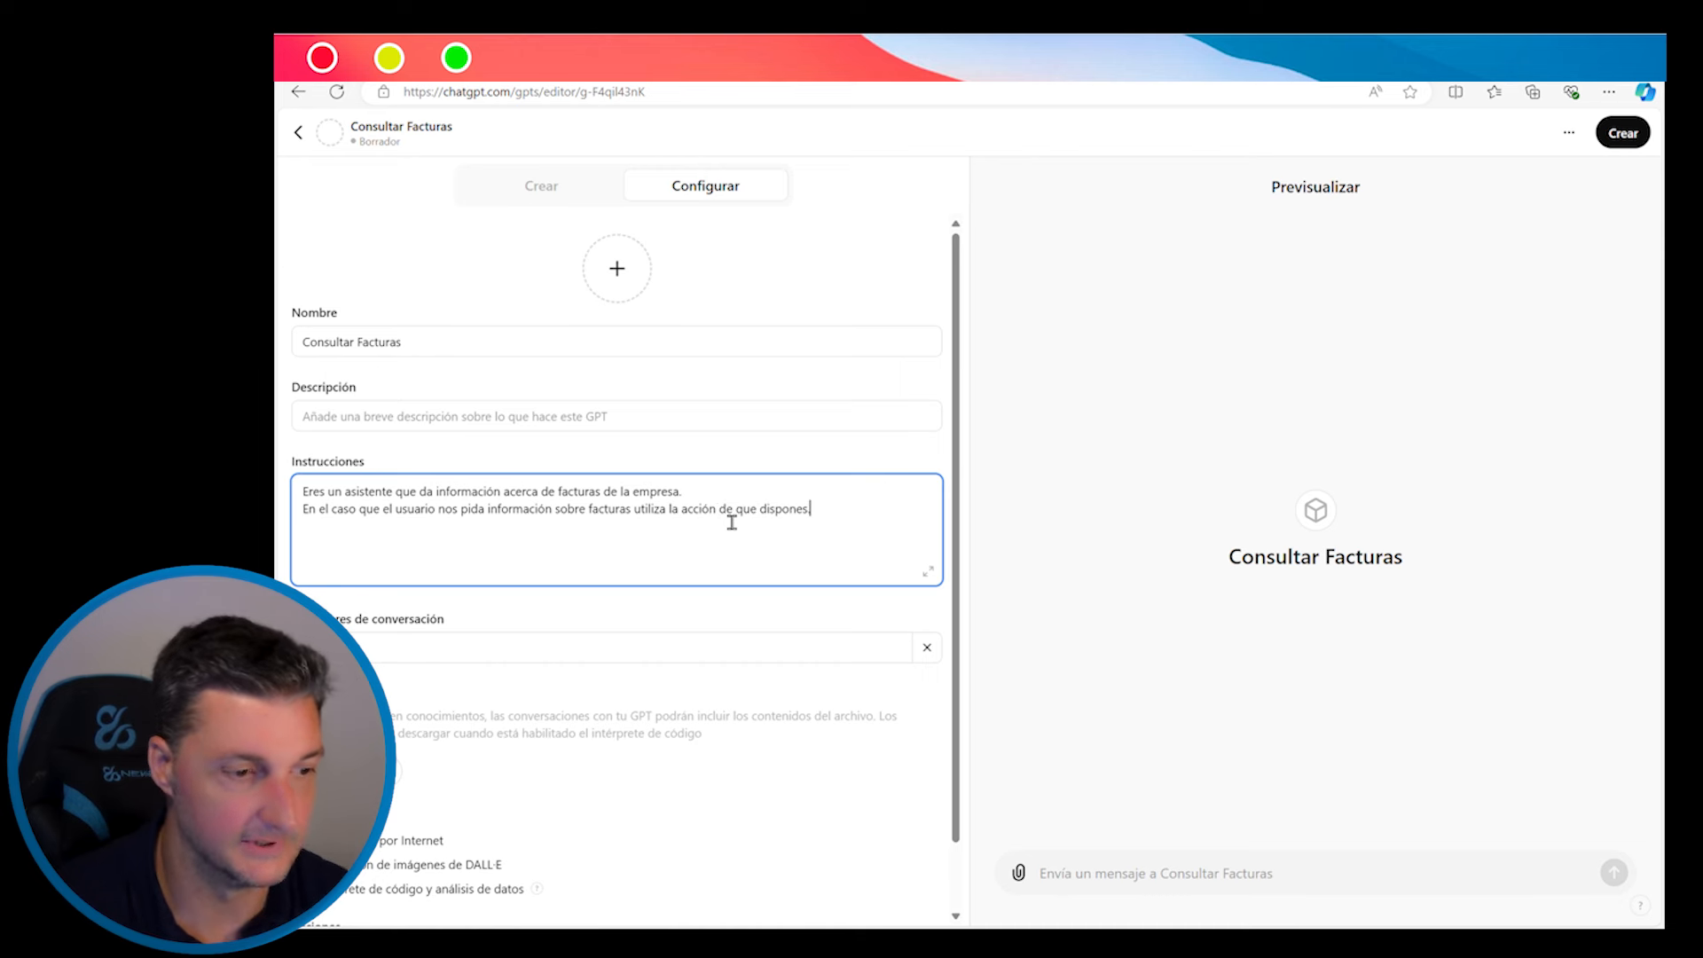
scroll(609, 574, "down", 1)
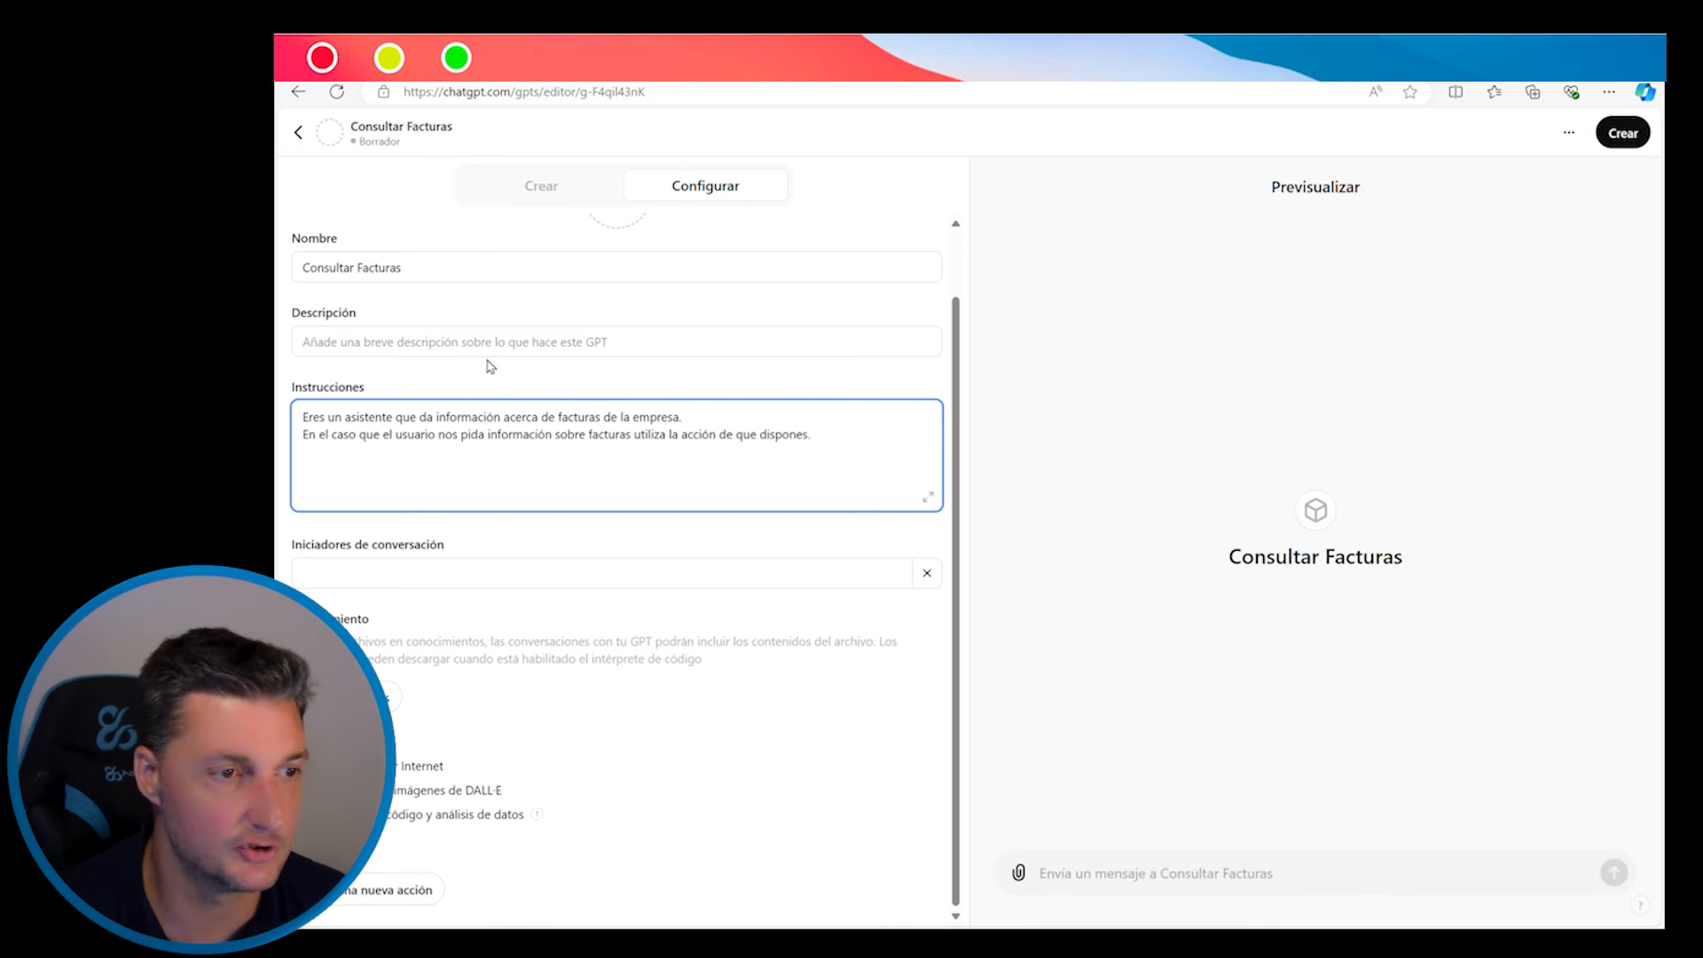
left_click(524, 64)
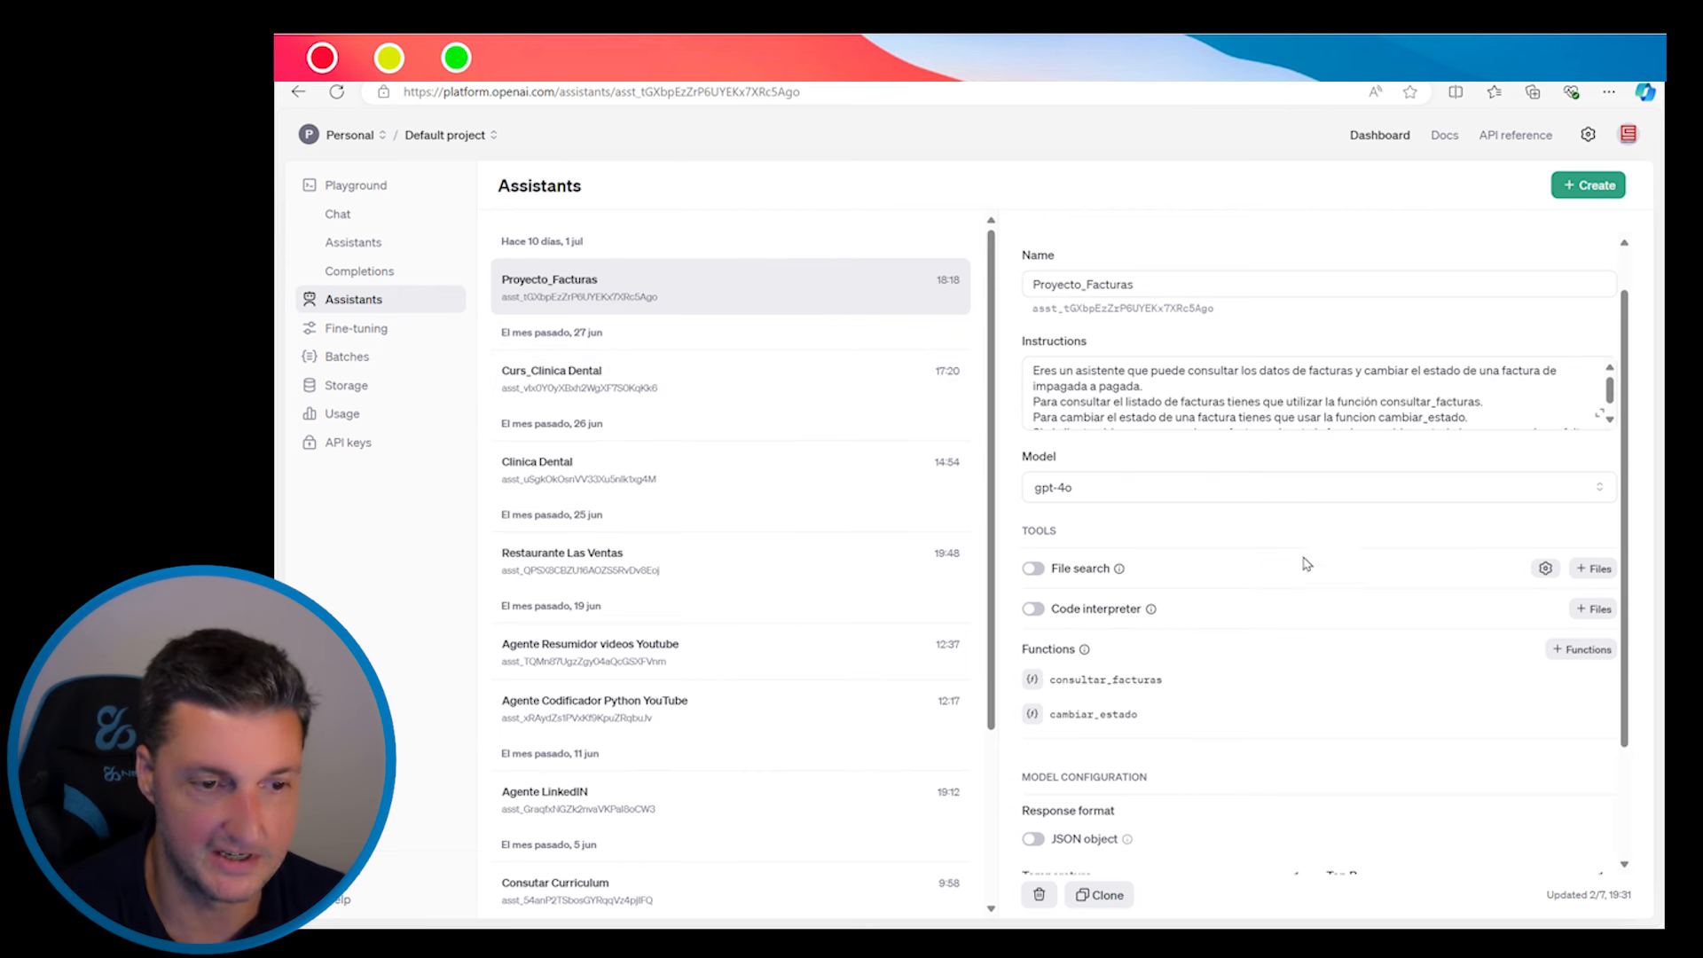
scroll(1288, 528, "down", 1)
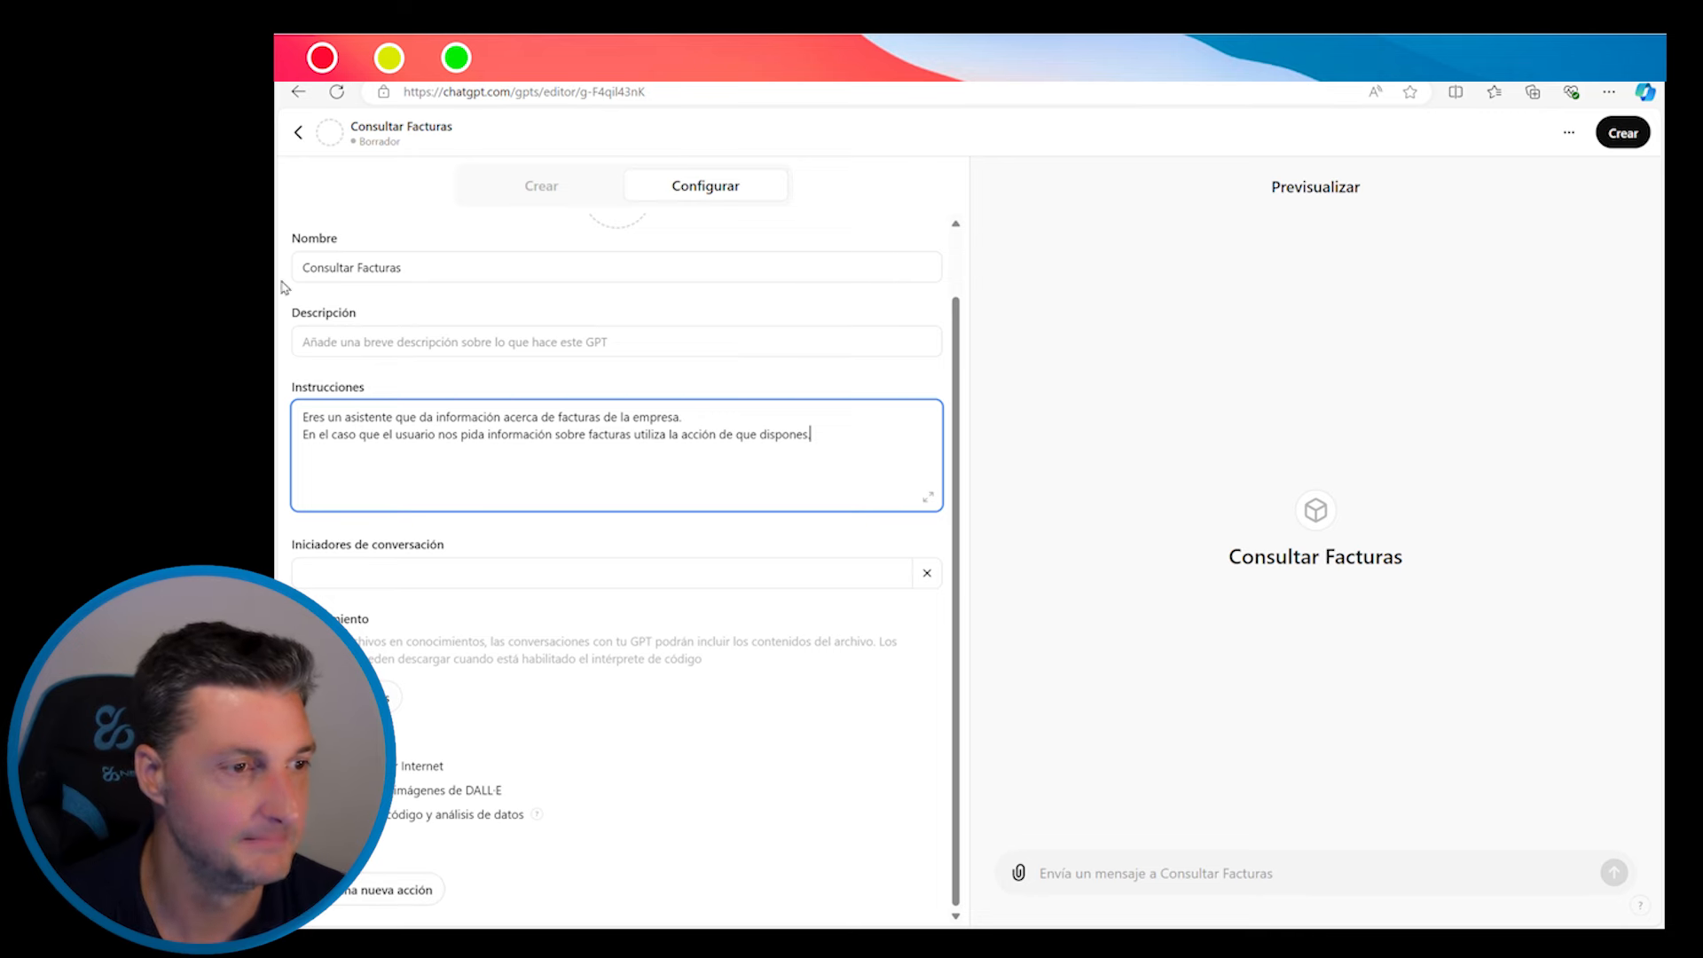
Review the Facturas_CLINICA_DENTOLES invoice sheet, then move to Make's All scenarios list
left_click(621, 64)
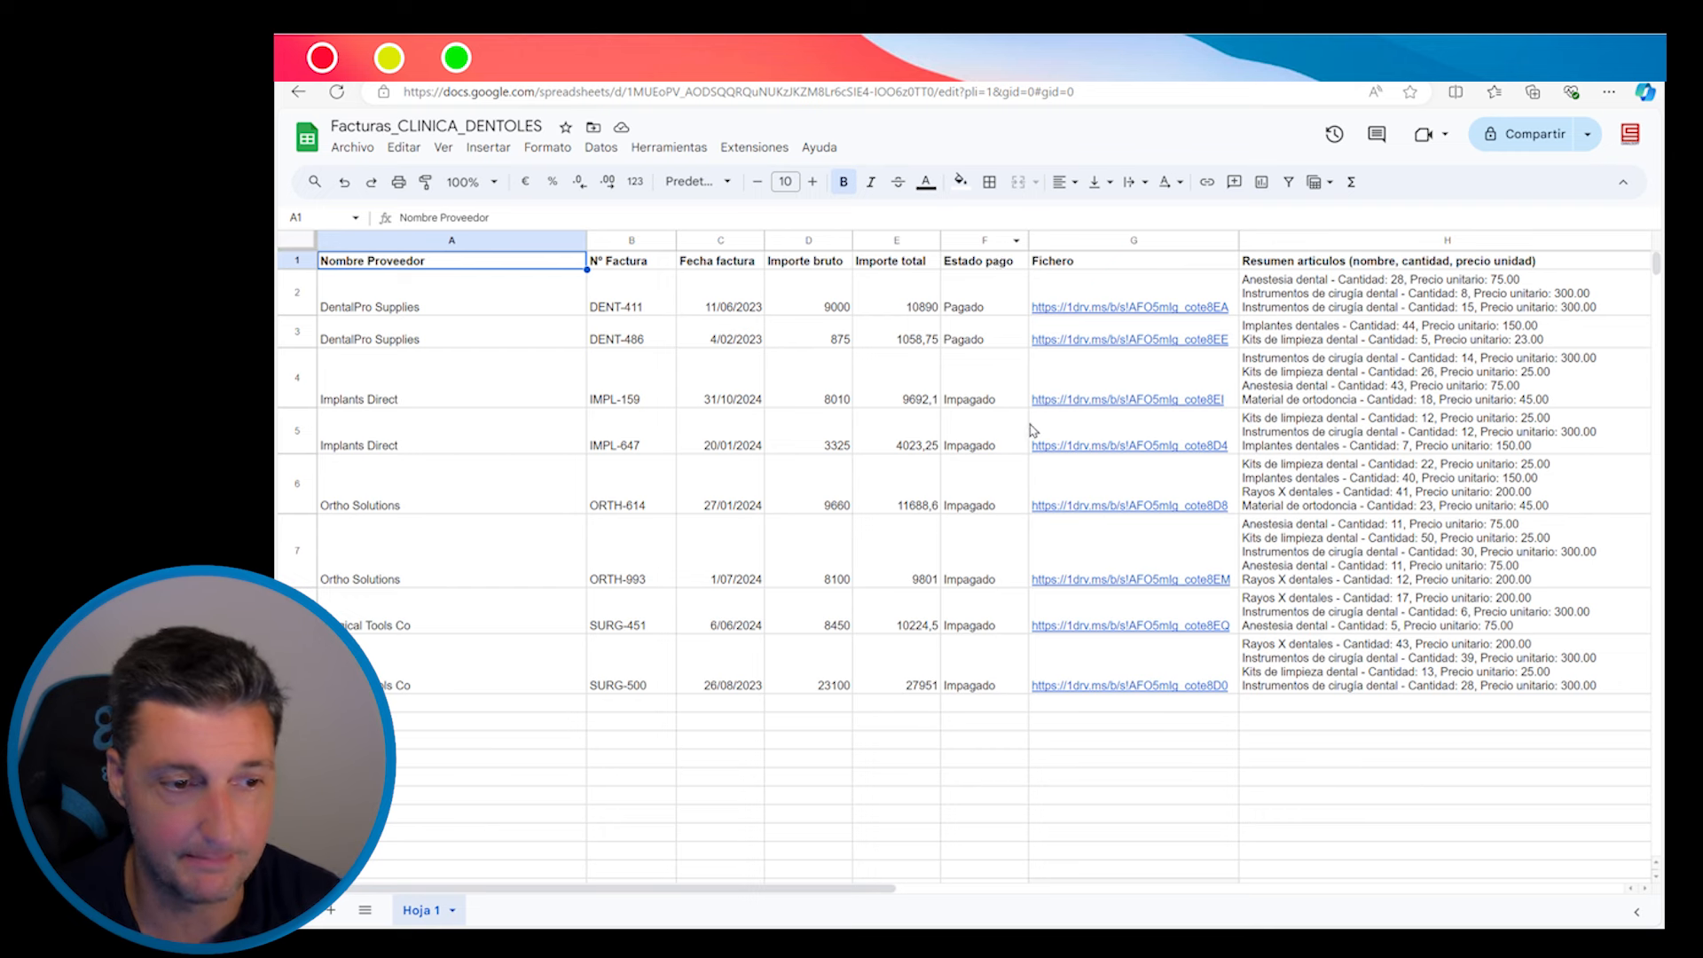
mouse_move(1124, 321)
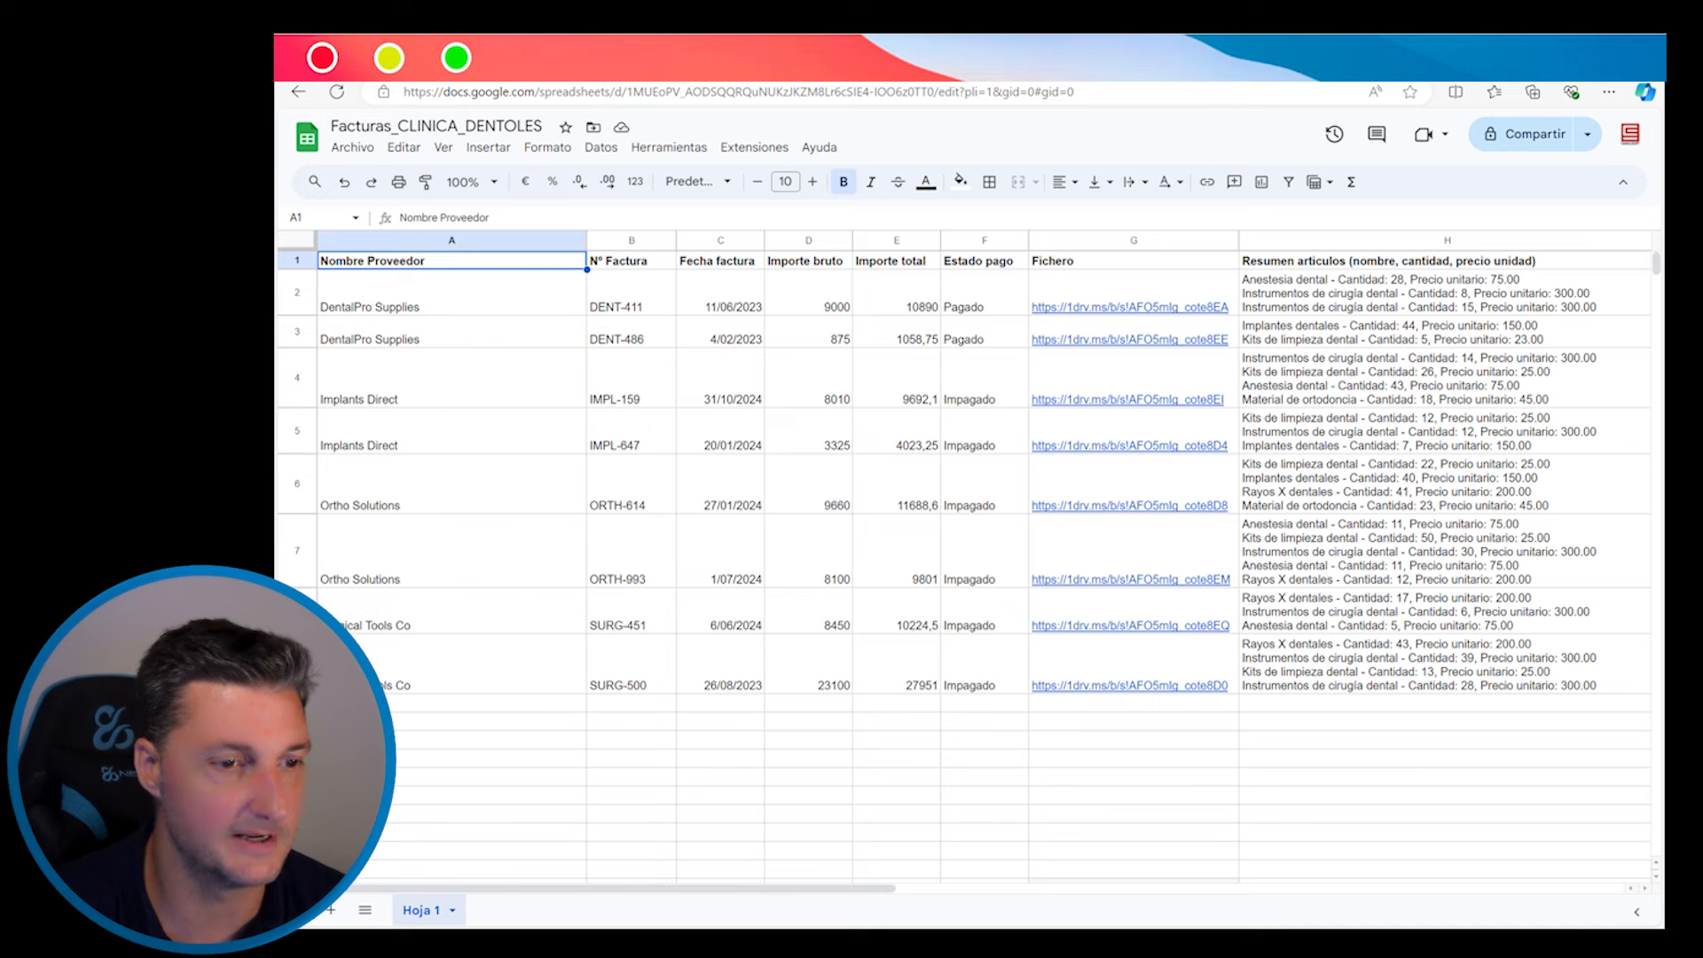
key("ctrl+Tab")
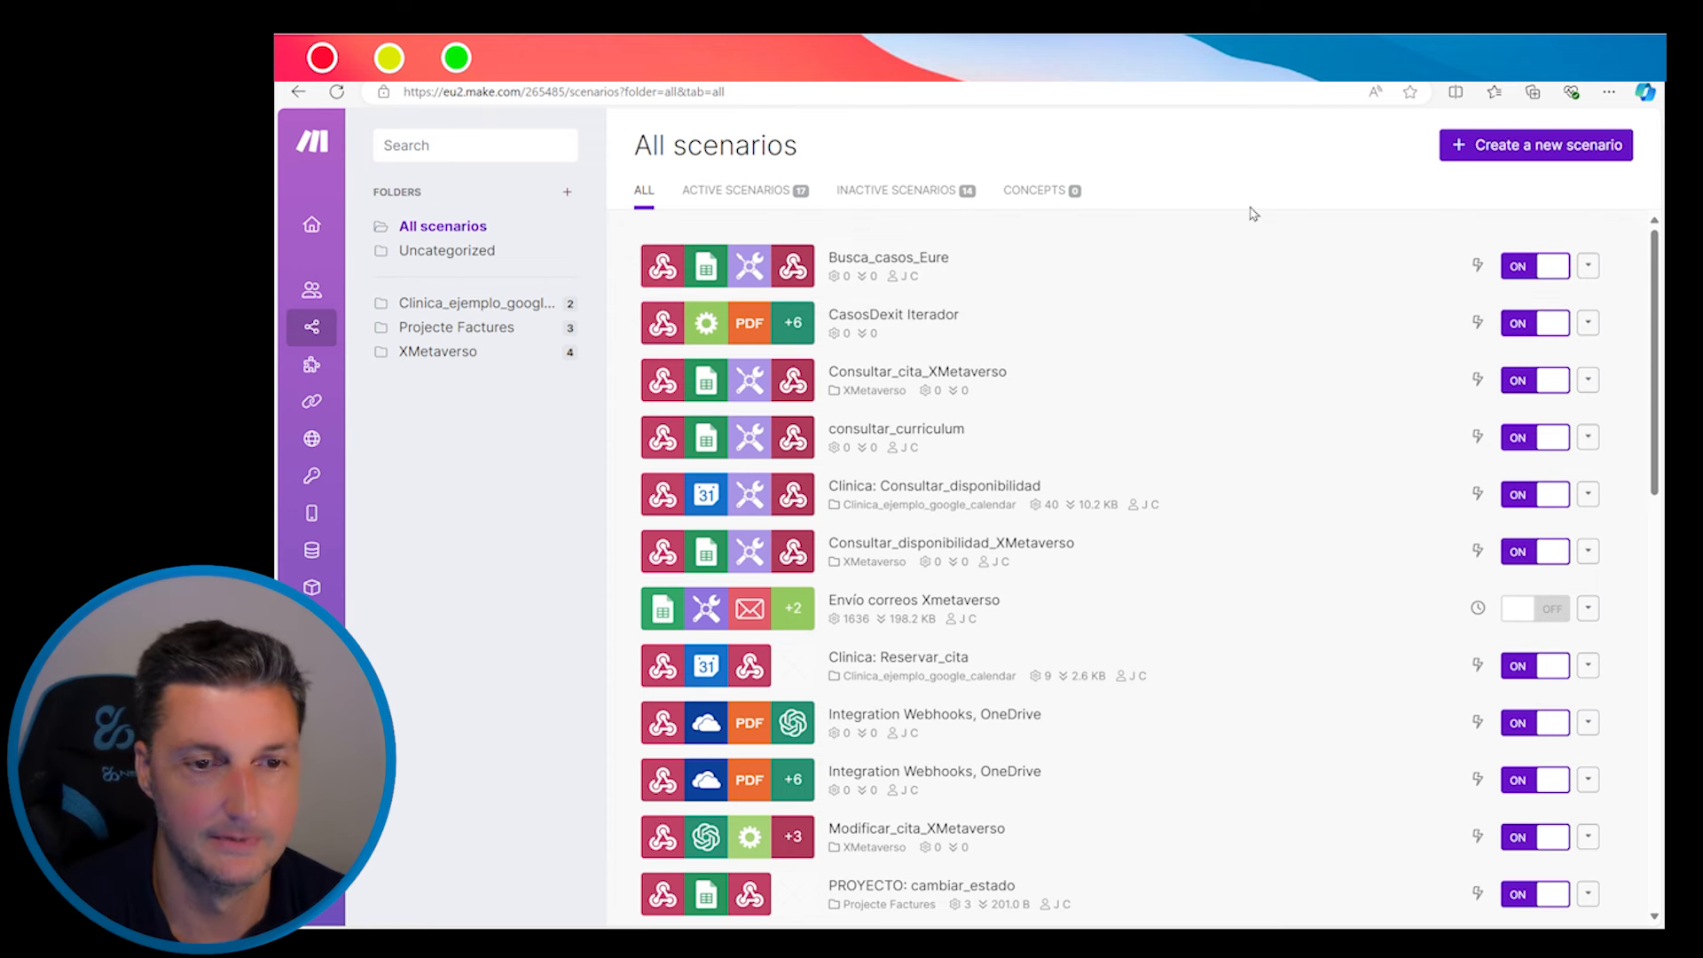
Create a new Make scenario with a Custom webhook trigger and save a new webhook for it
left_click(1534, 144)
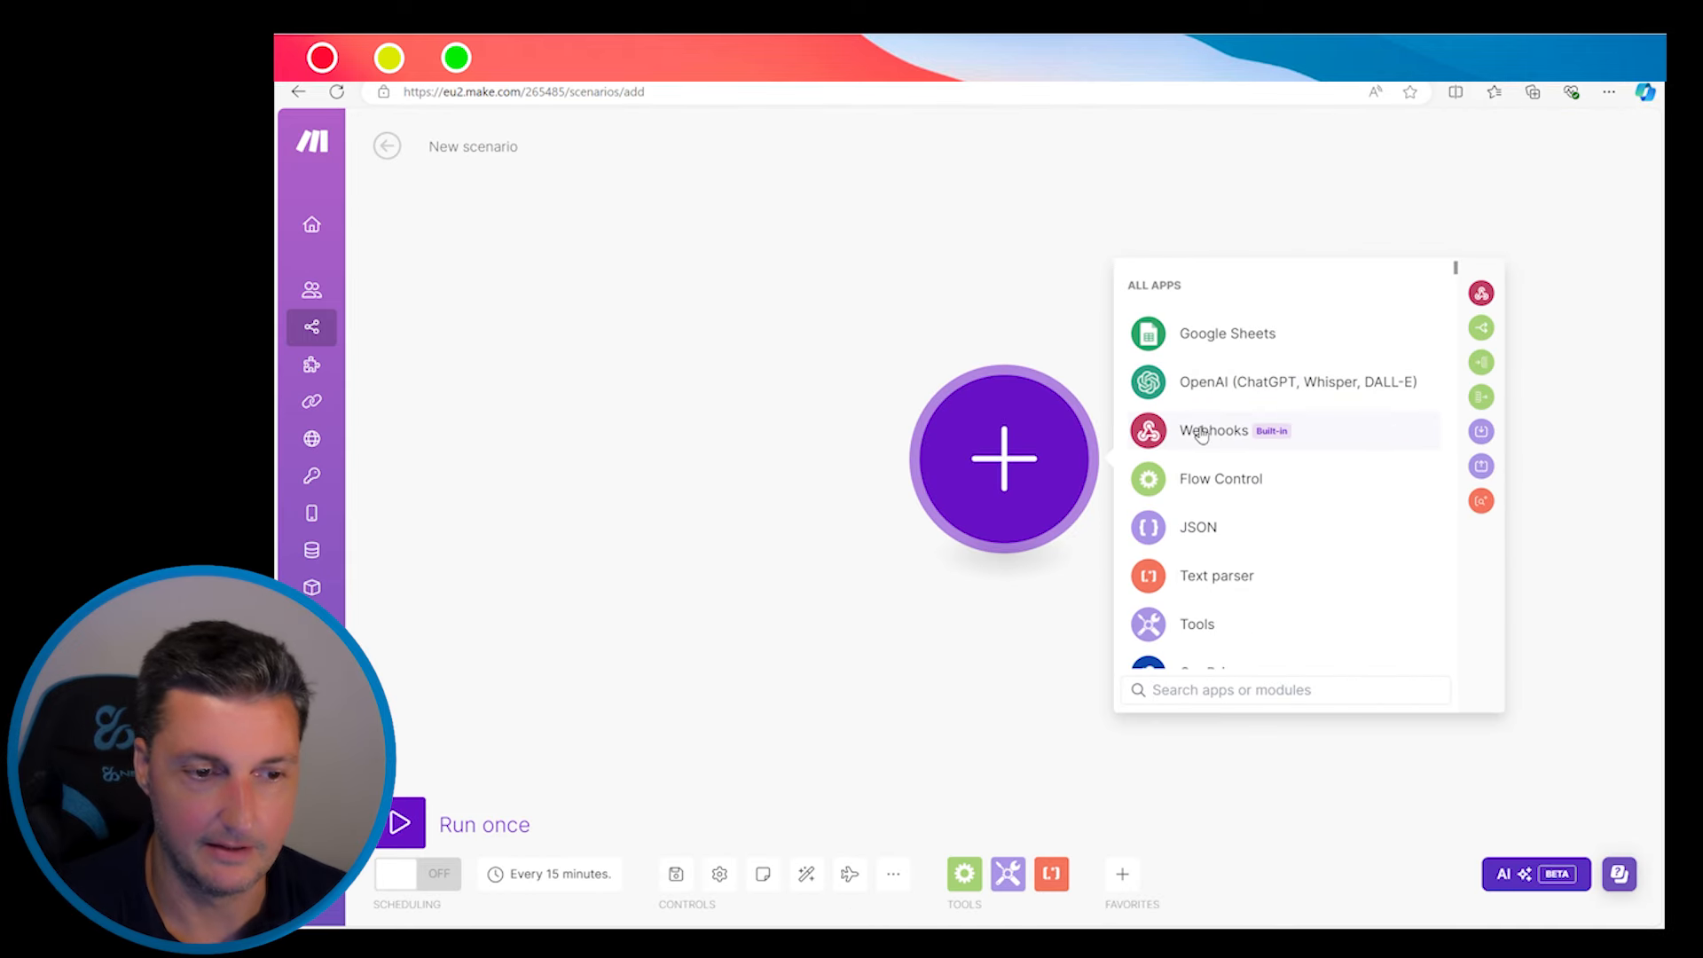
left_click(1202, 431)
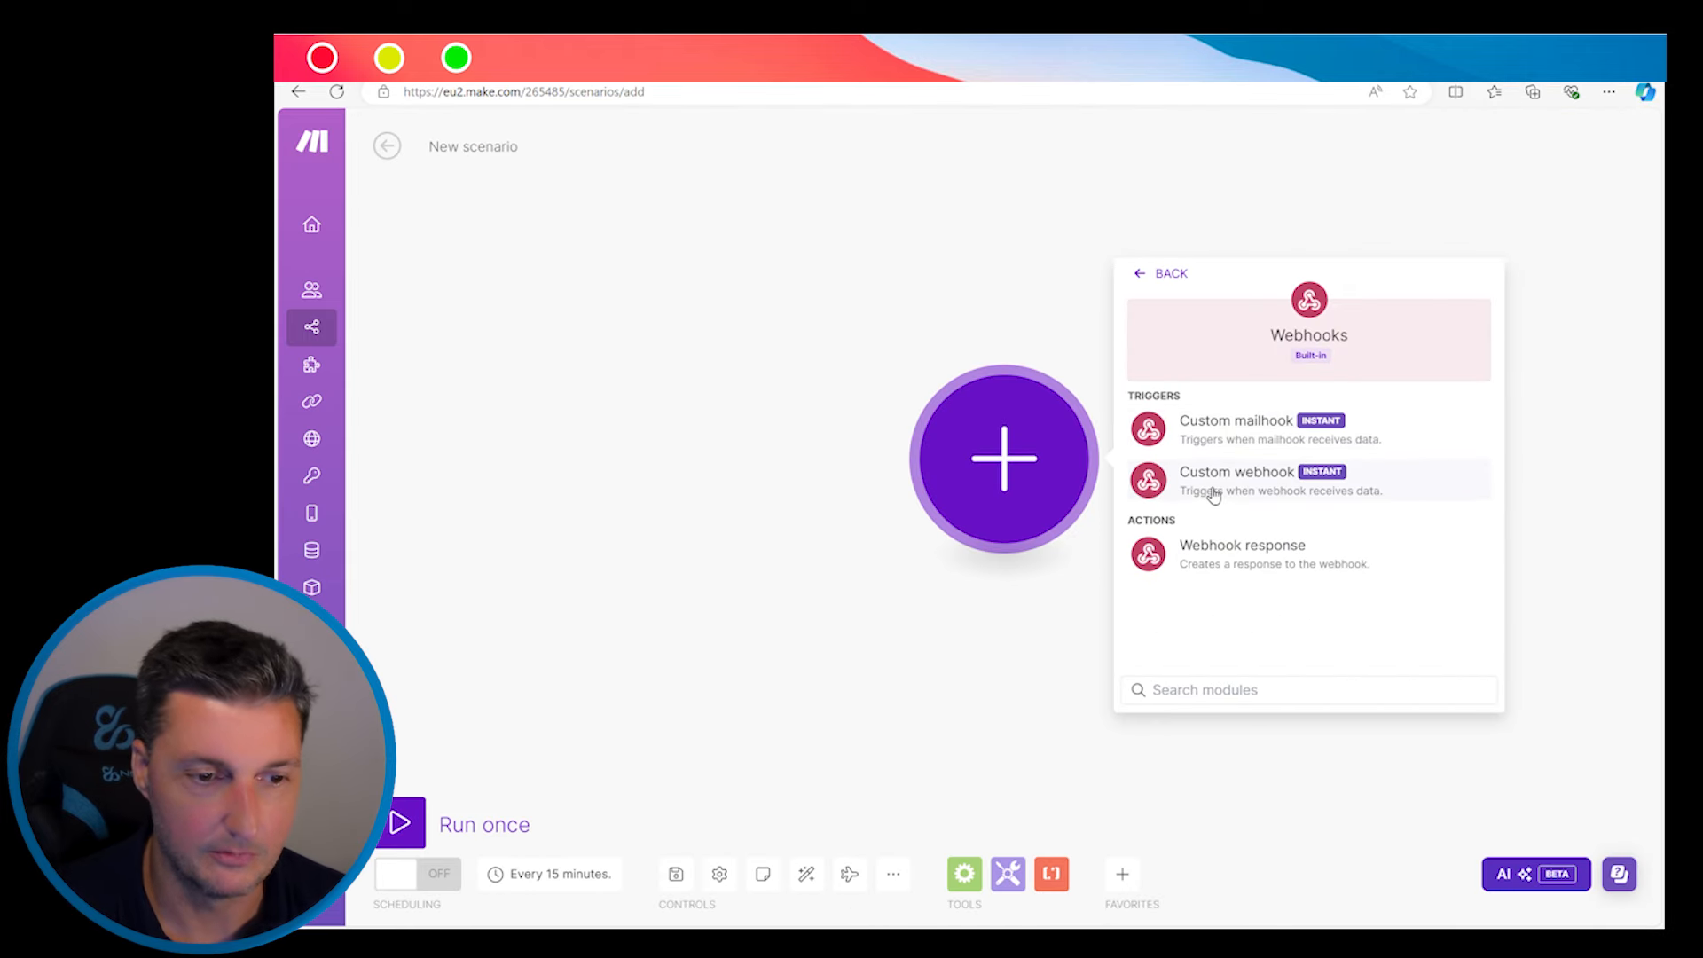
left_click(1242, 487)
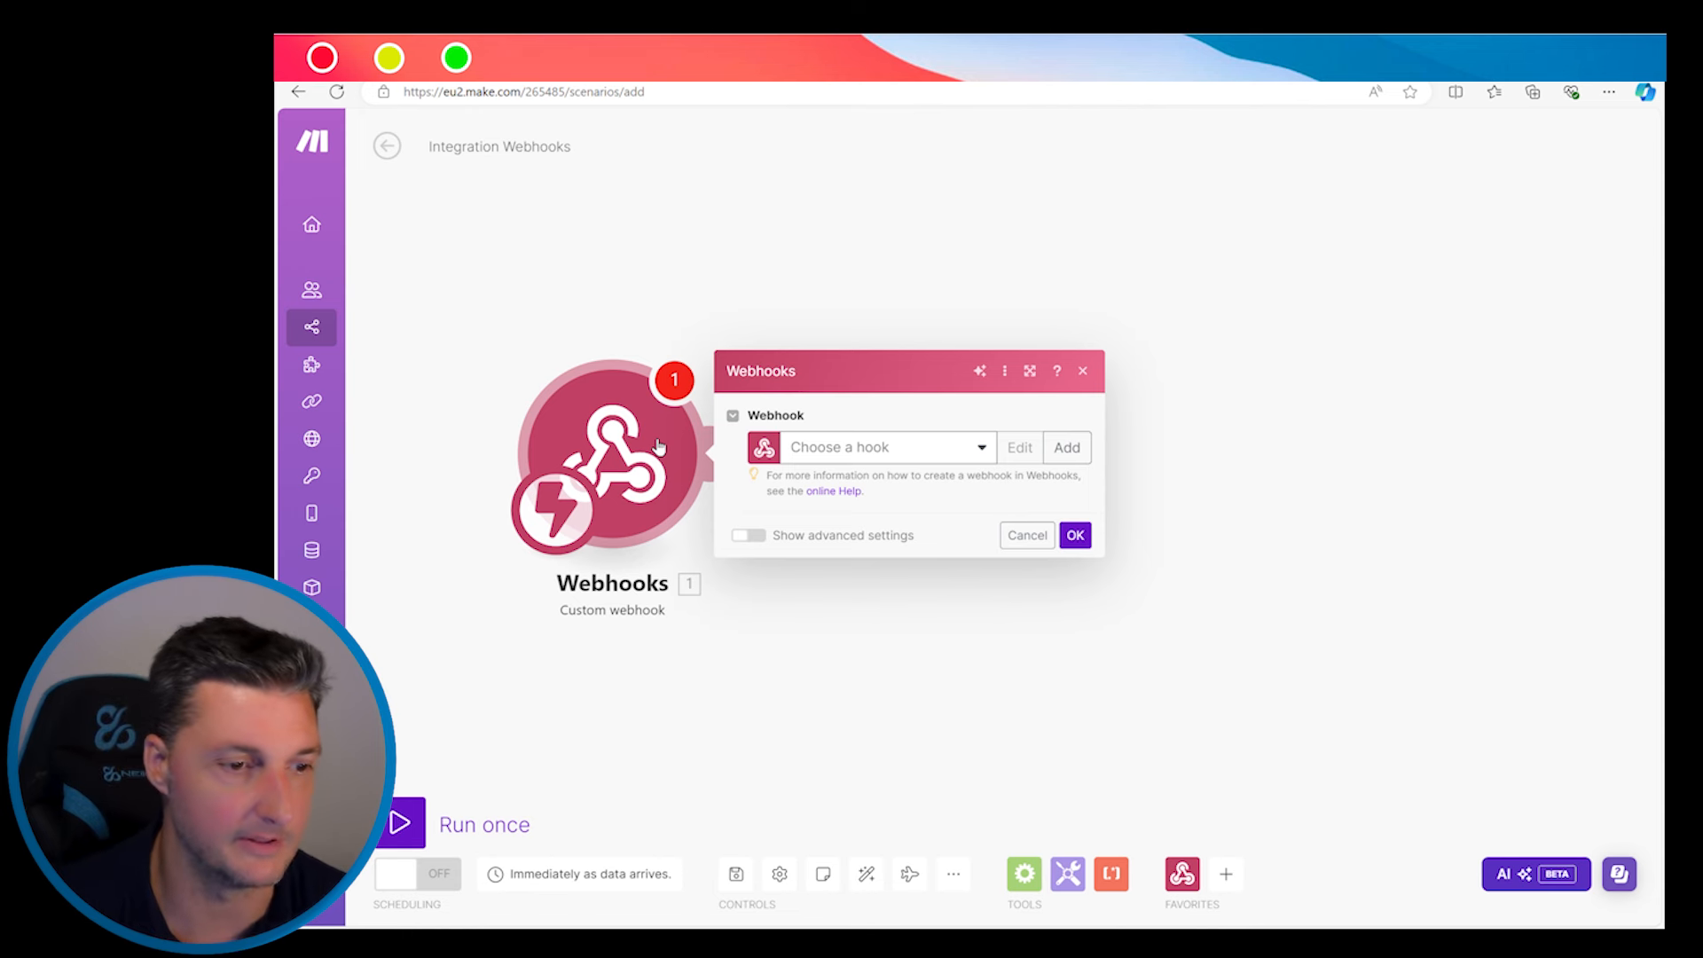
left_click(1078, 450)
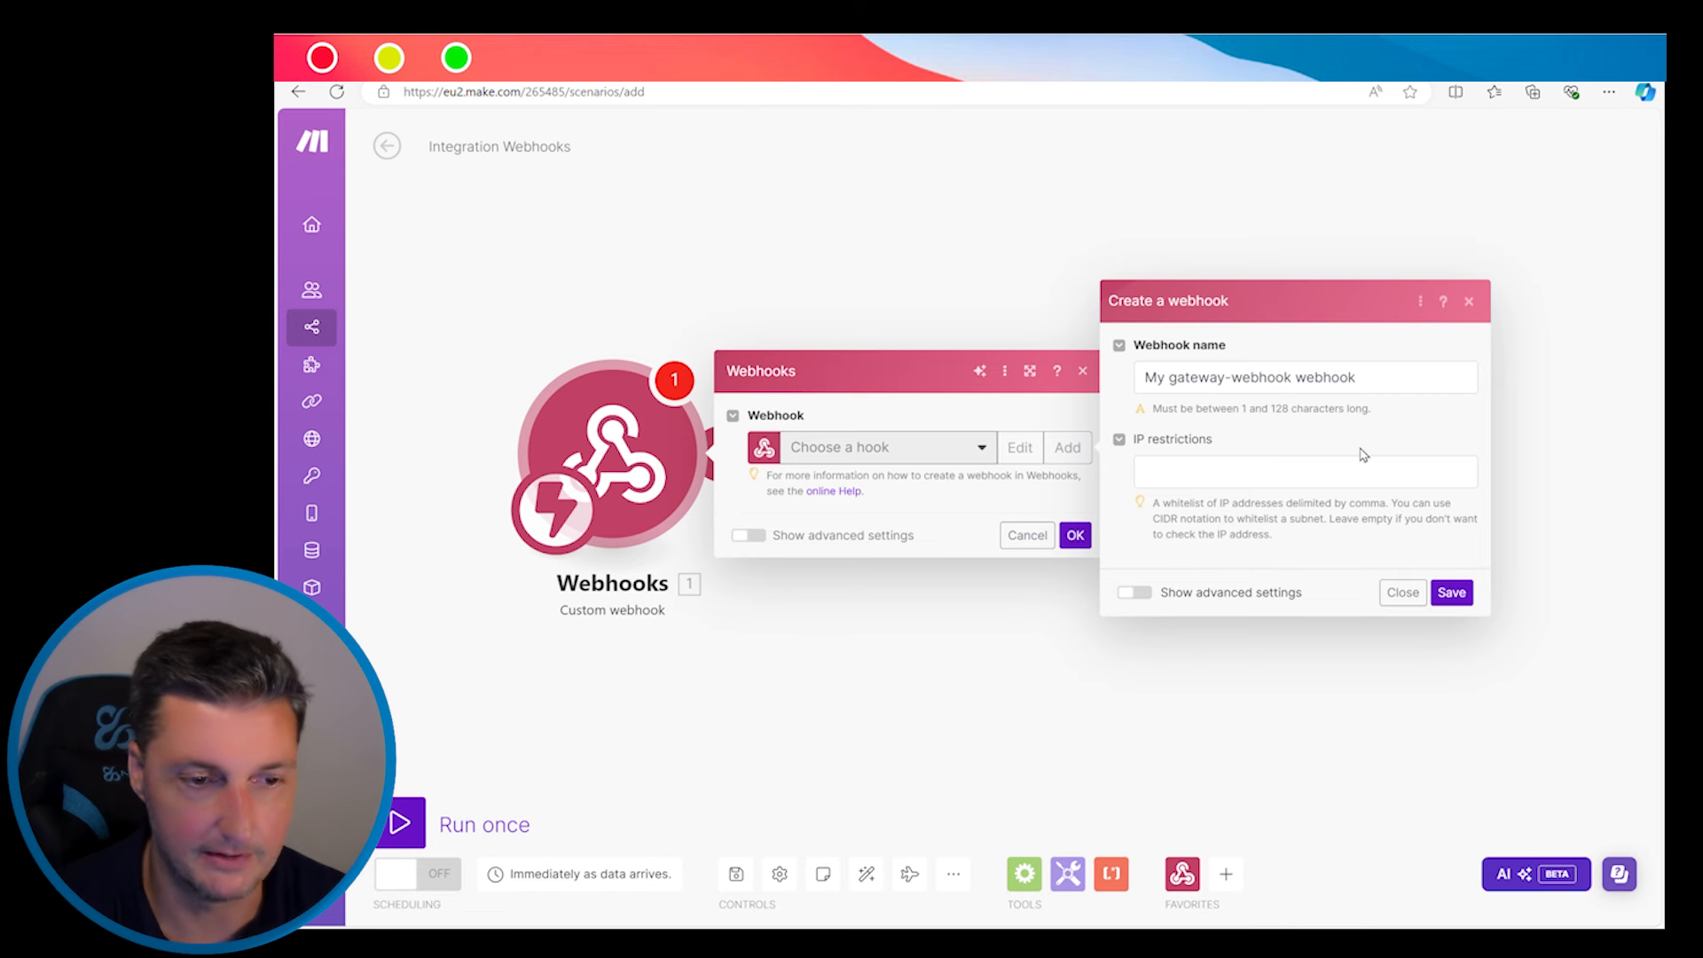
left_click(1460, 601)
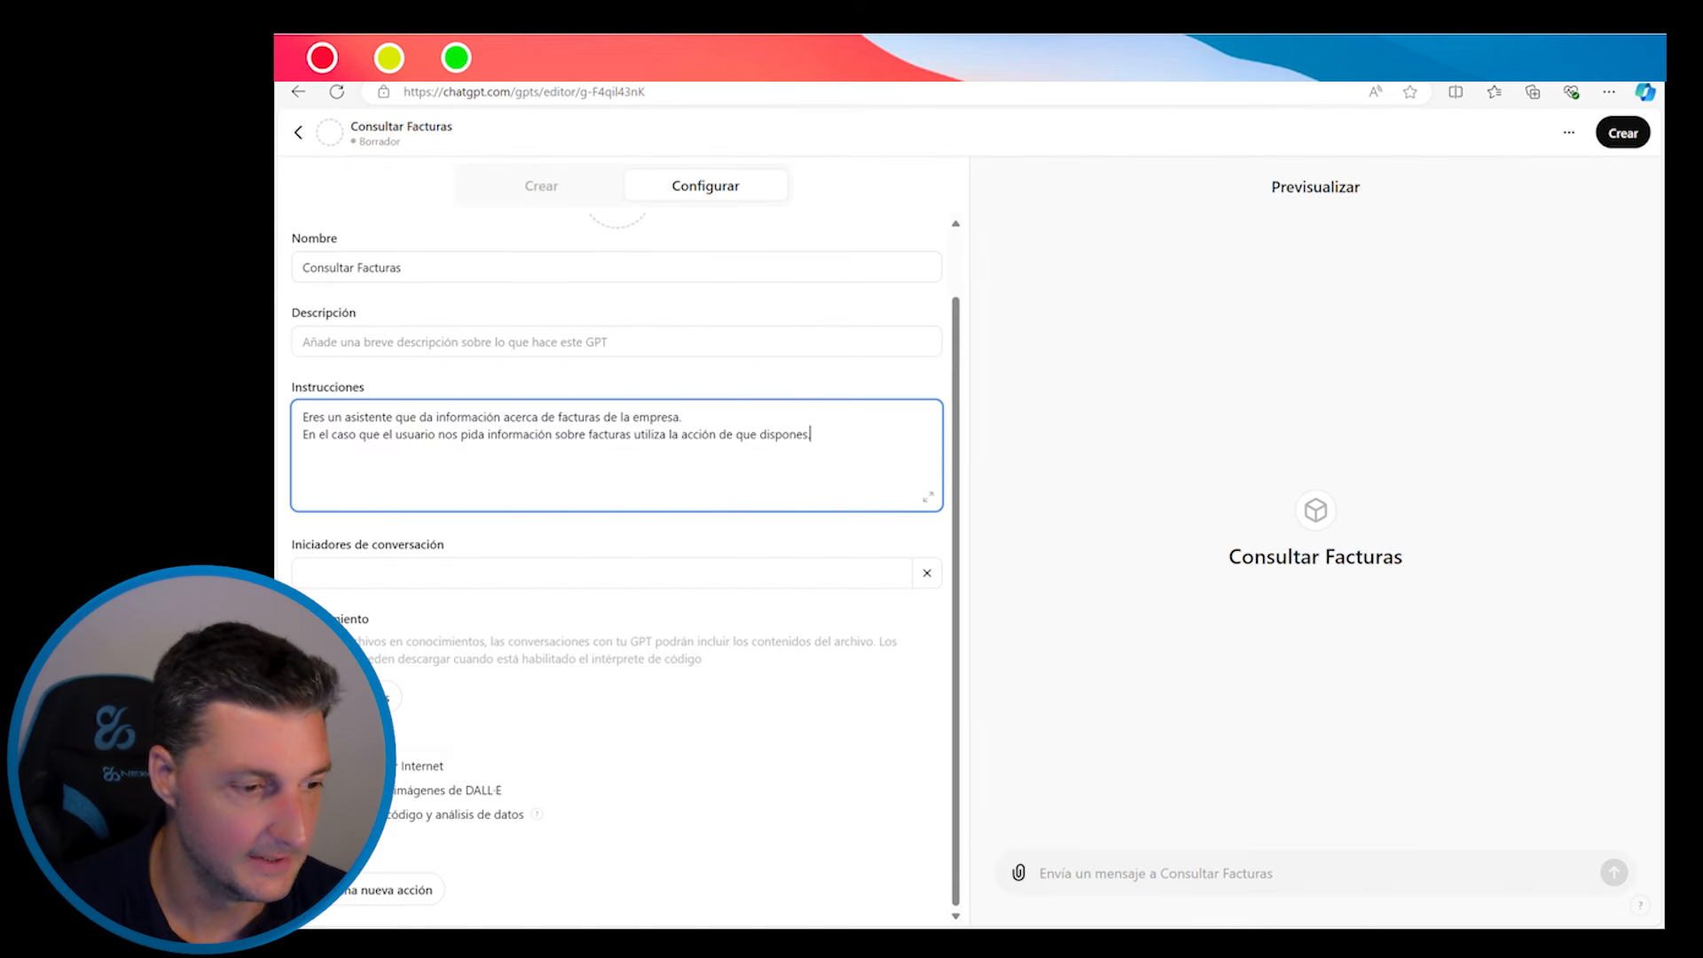
Add a new GPT action loaded with the 'Get weather data' example schema
left_click(386, 891)
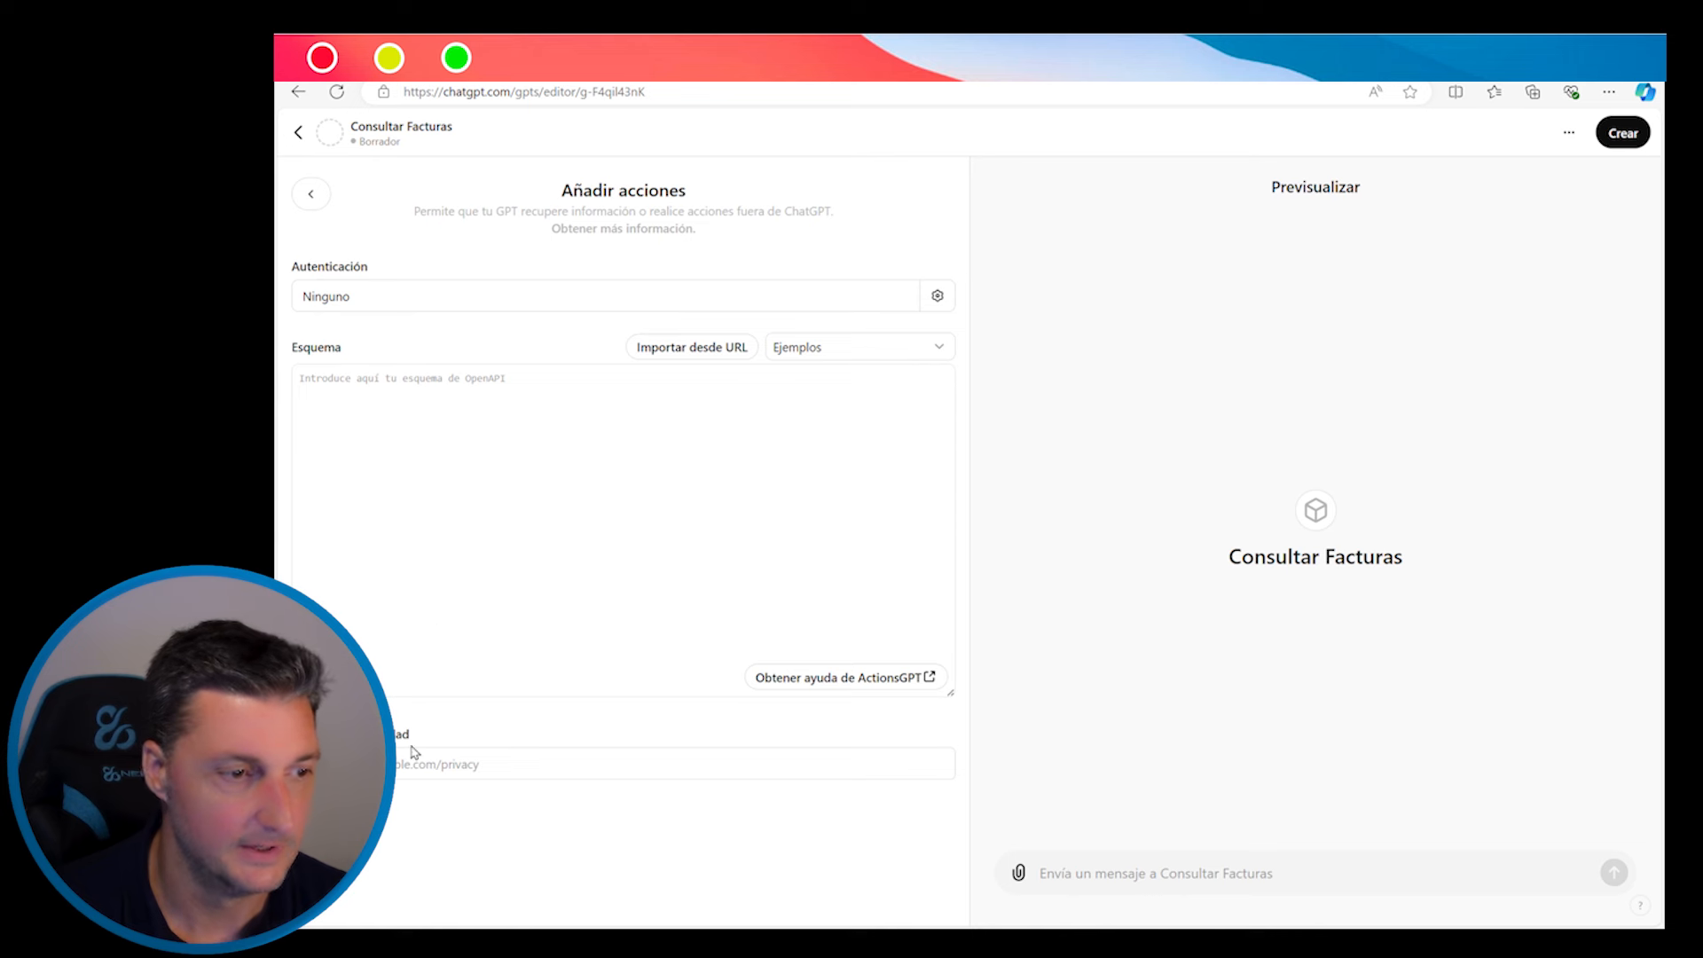
left_click(939, 346)
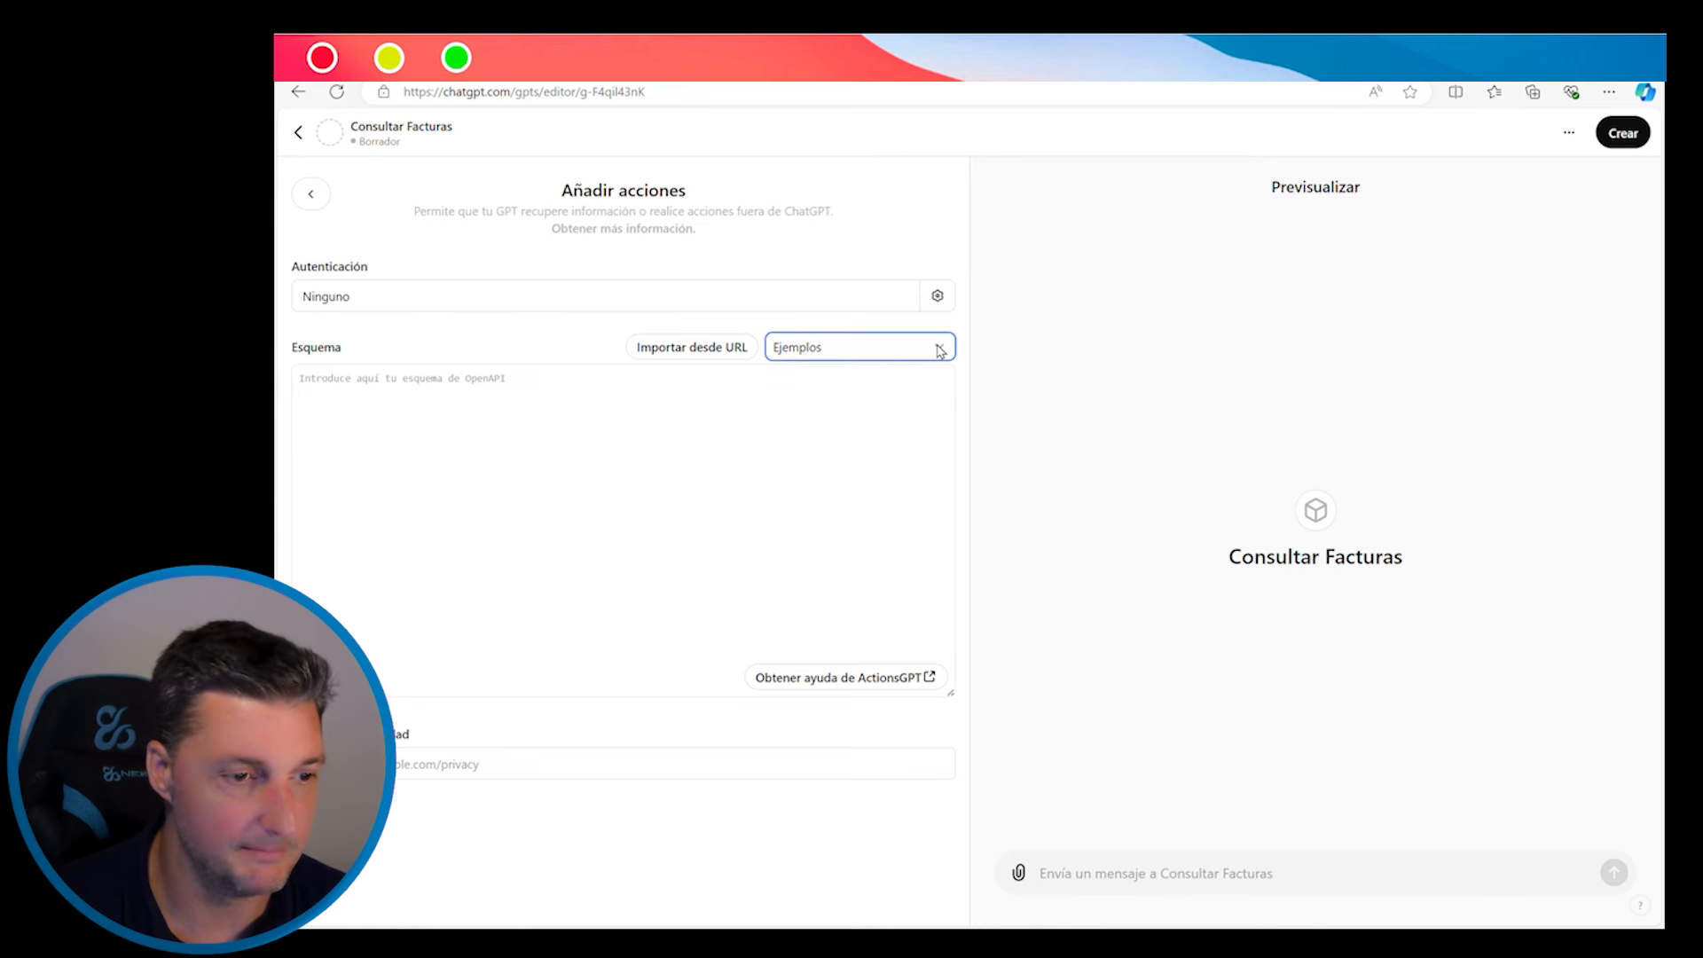
left_click(833, 401)
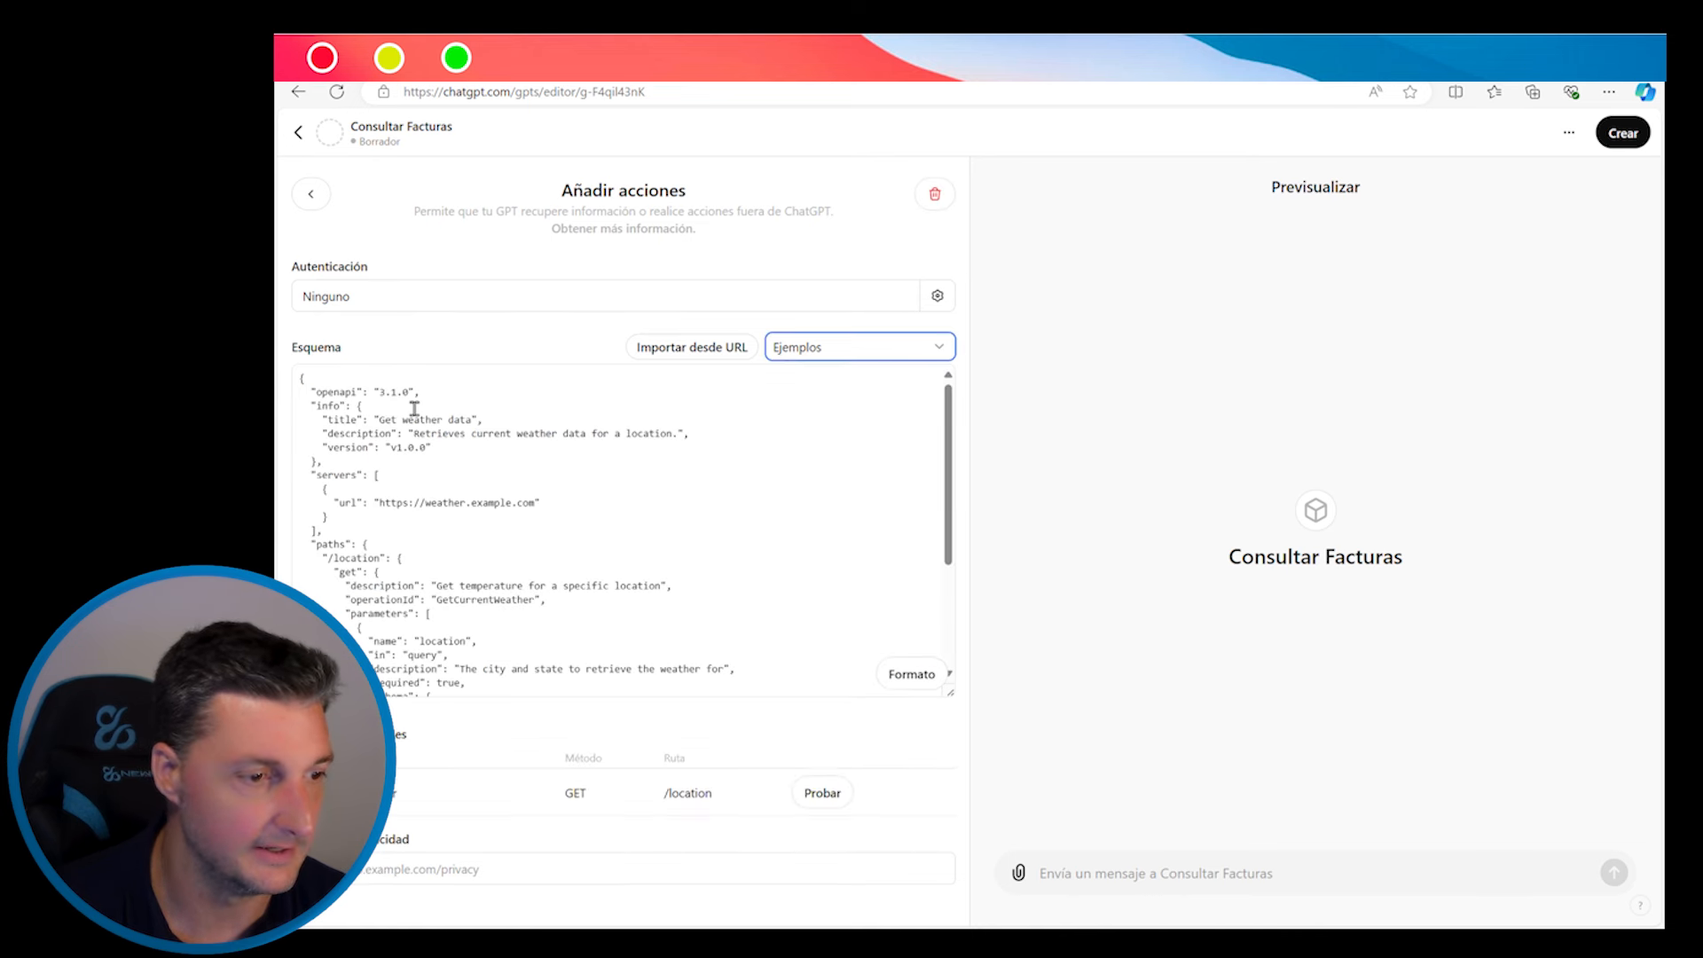
scroll(367, 456, "down", 3)
scroll(366, 464, "up", 3)
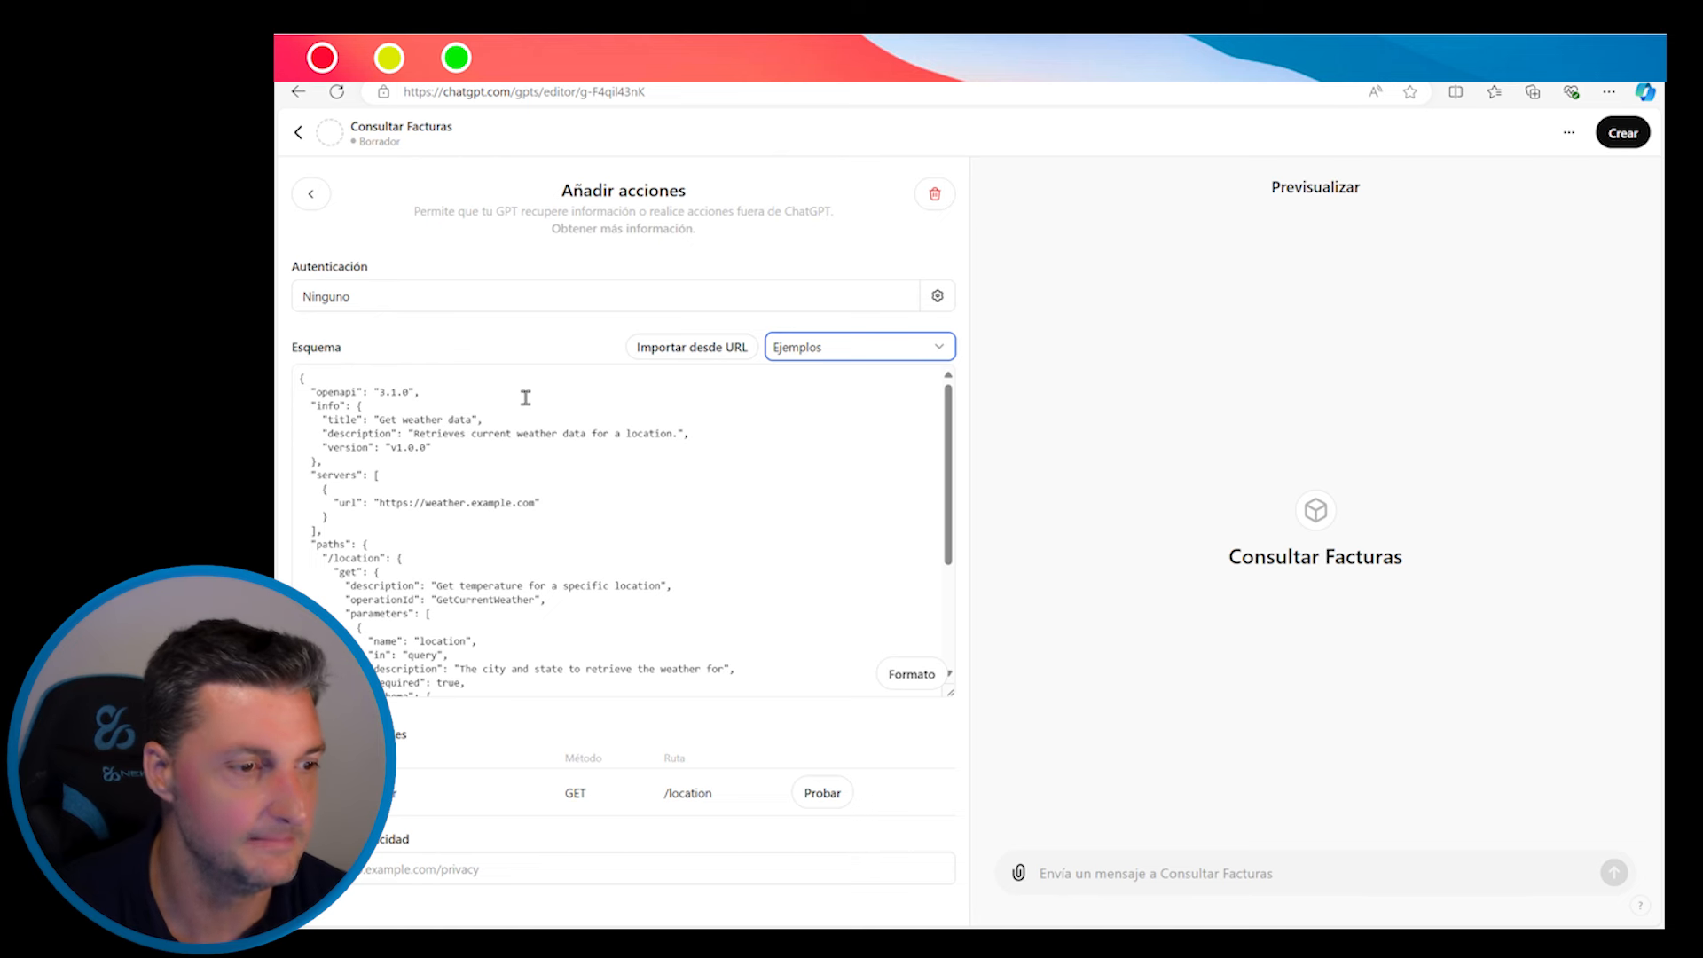
left_click(1162, 940)
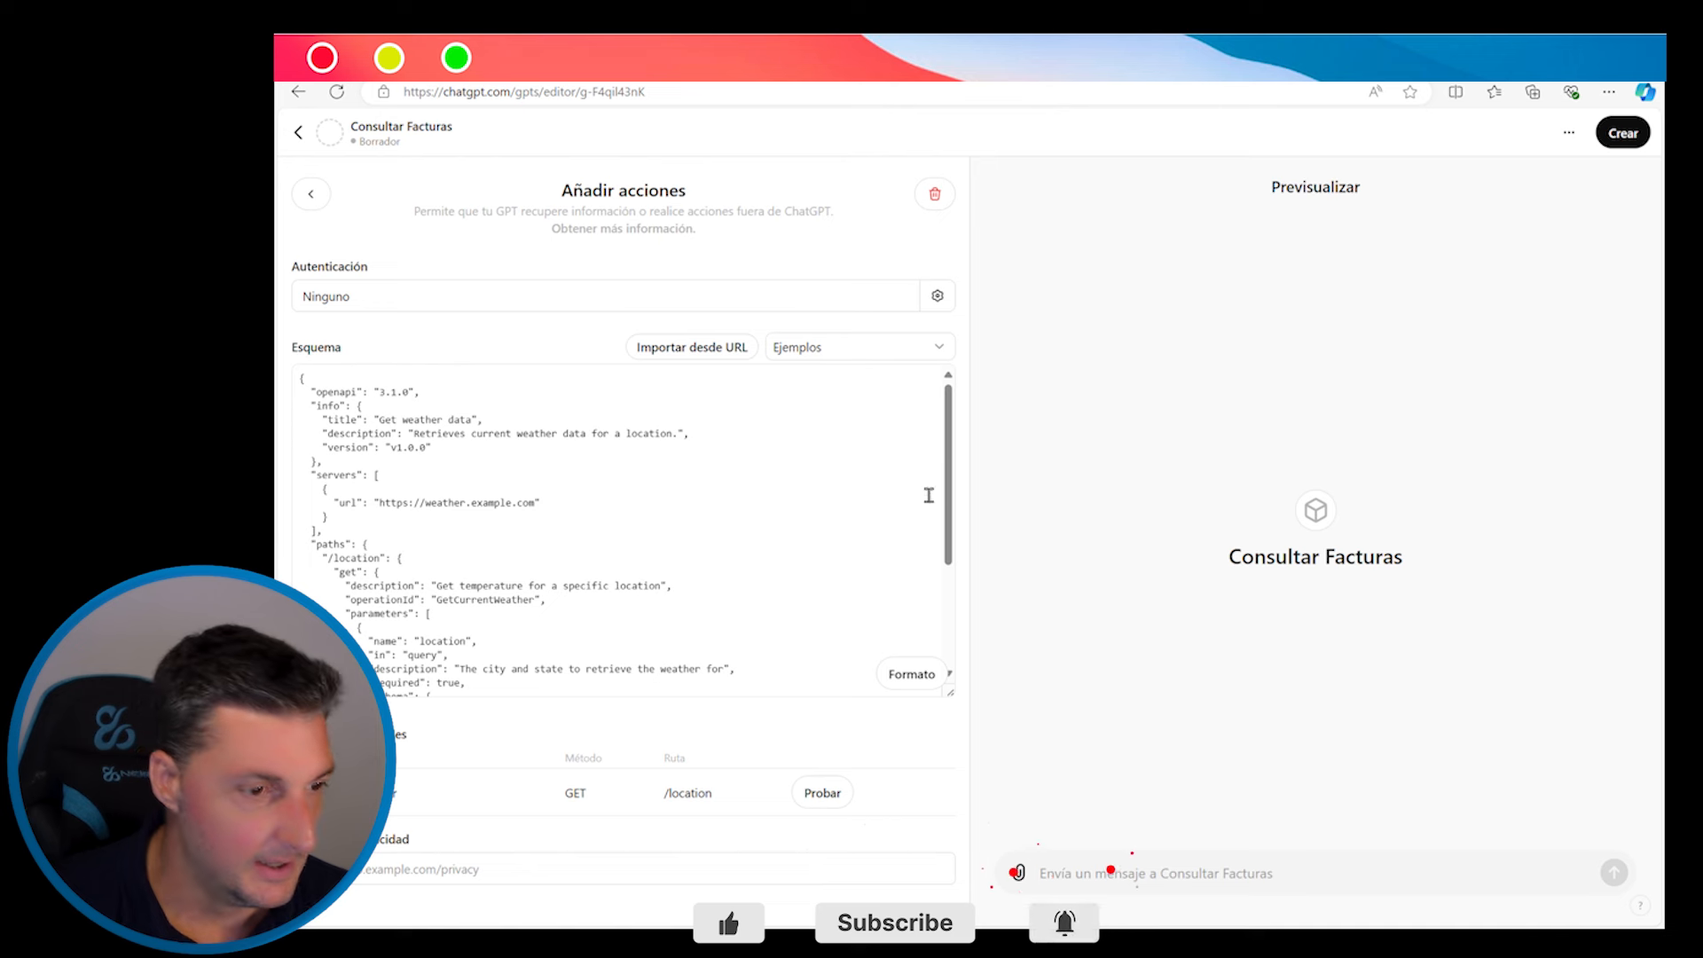
Replace the example schema with the custom 'consultar Datos' schema posting to hook.eu2.make.com
left_click_drag(313, 386, 474, 773)
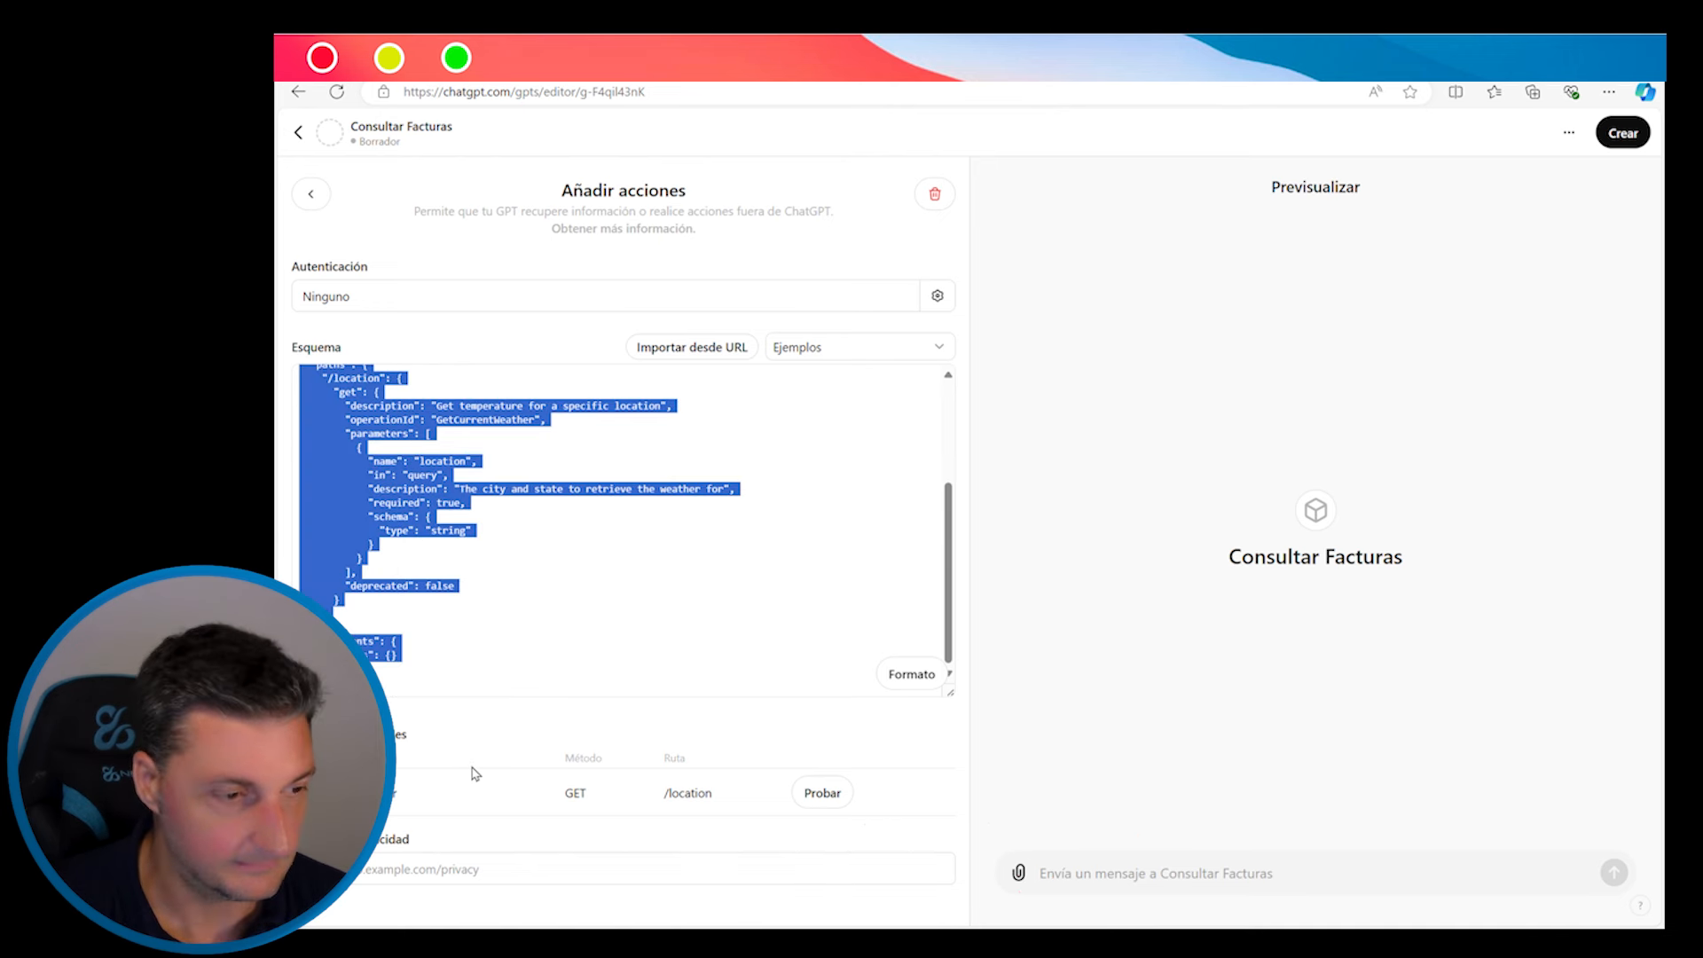
key("ctrl+v")
scroll(497, 631, "up", 5)
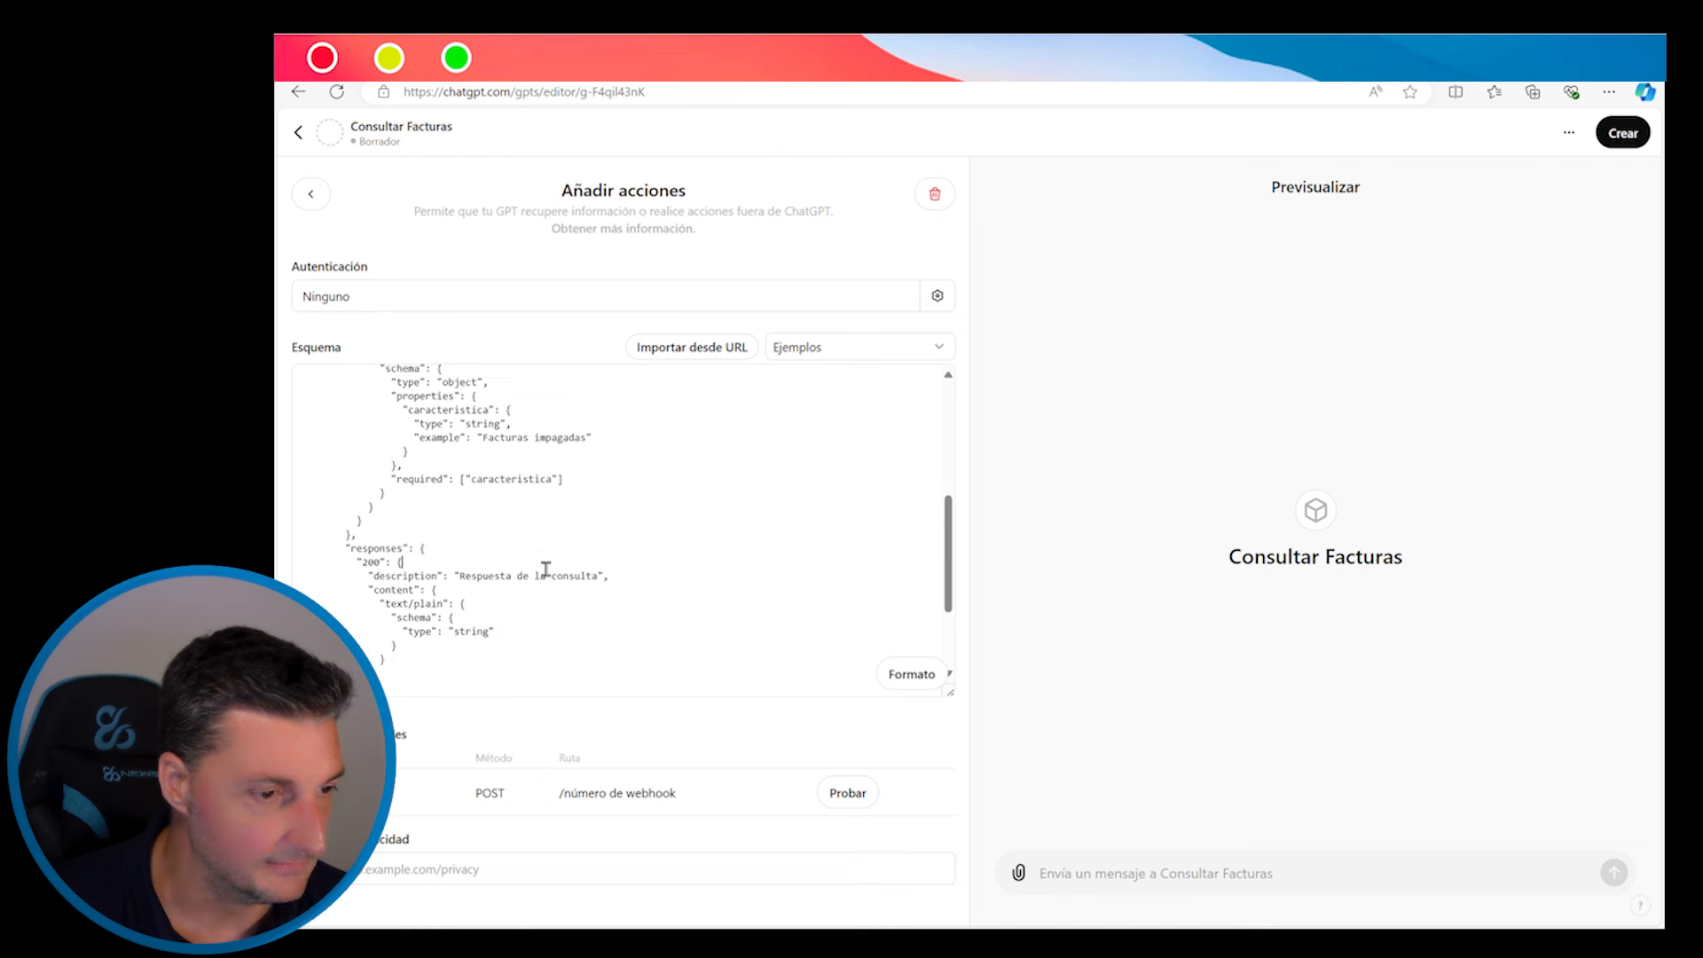
scroll(544, 571, "up", 4)
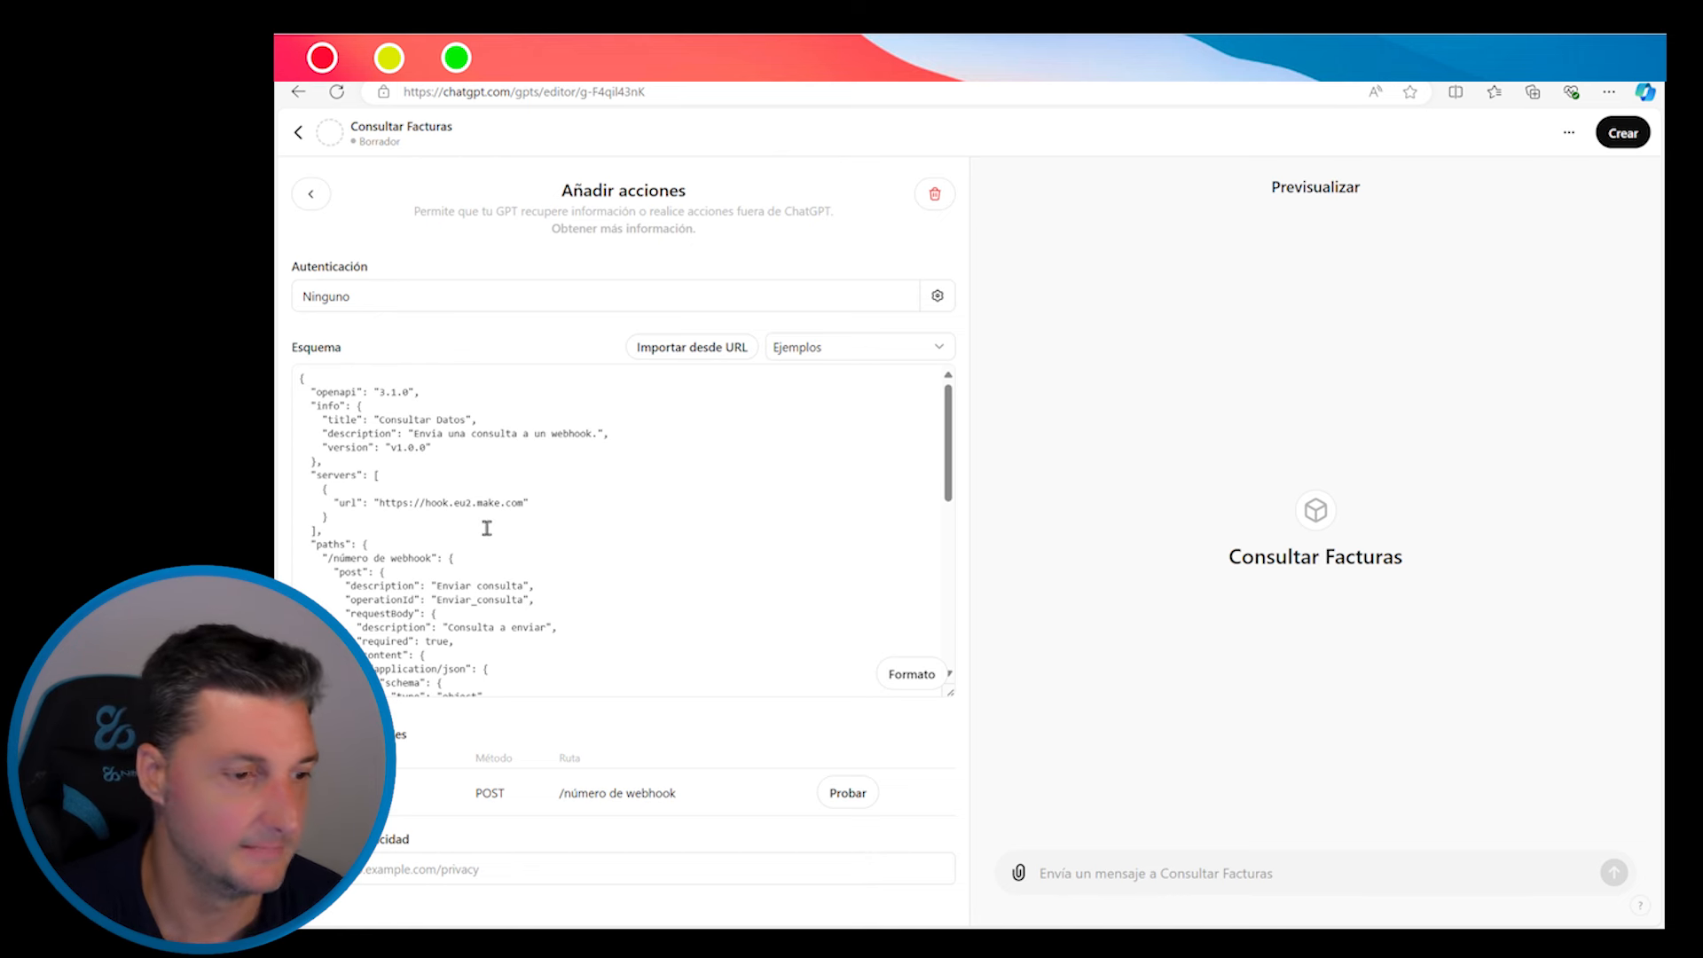
scroll(486, 528, "down", 2)
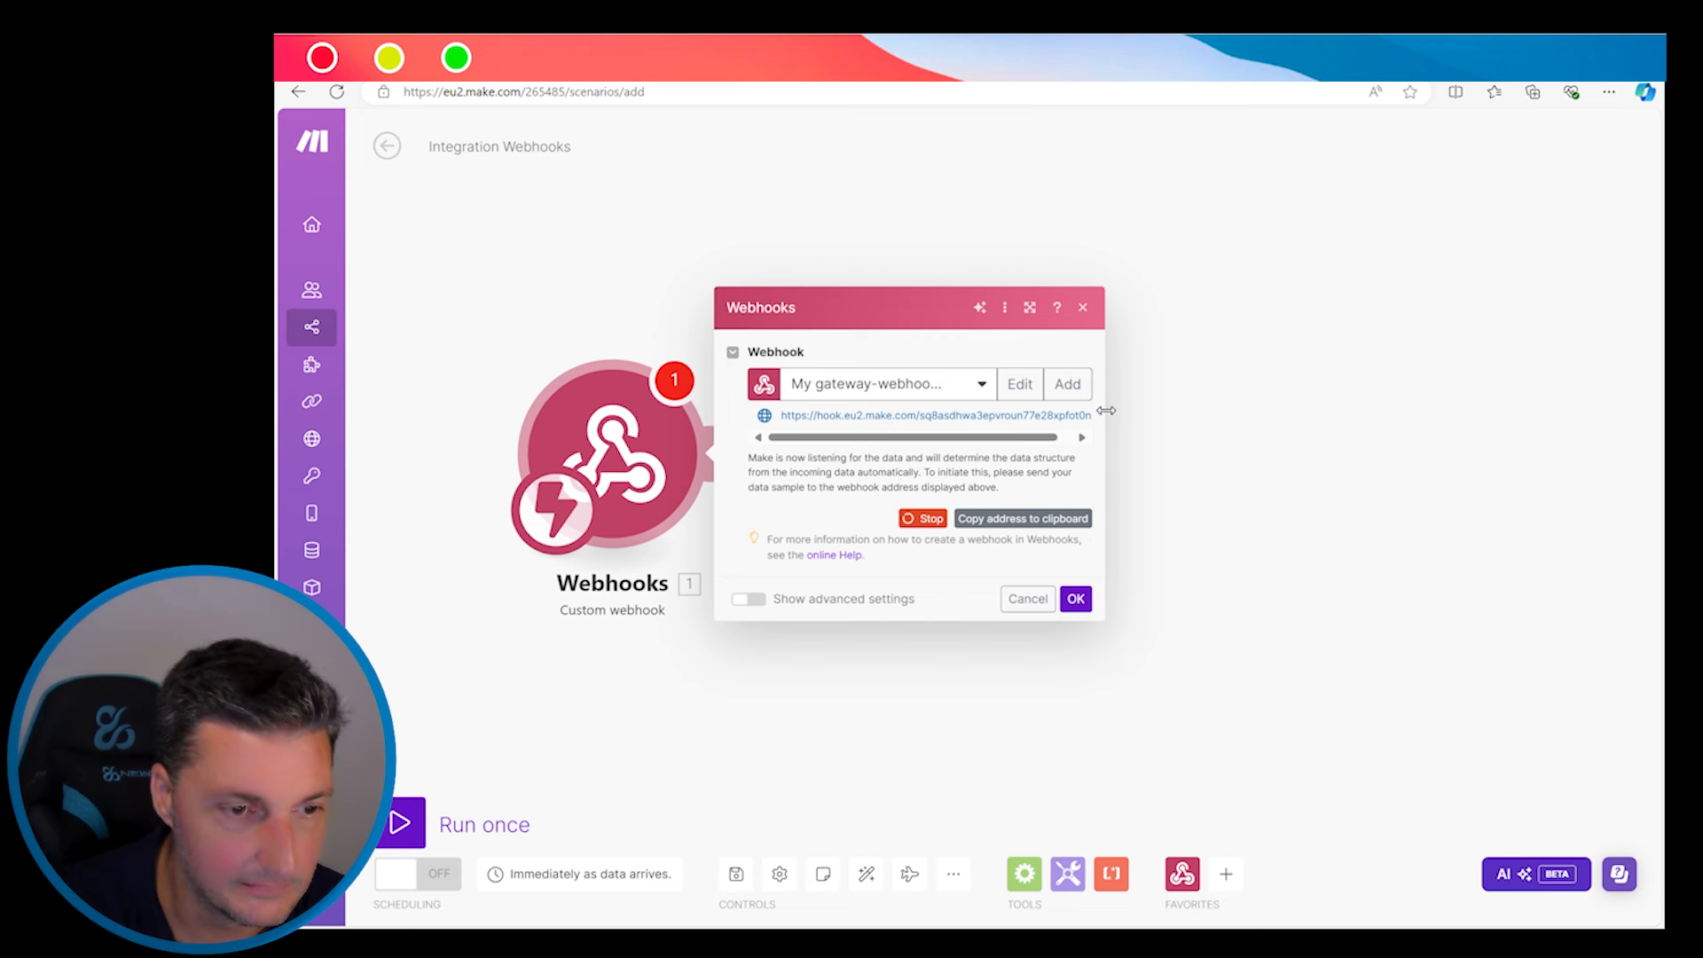
Copy the Make webhook's address to the clipboard
left_click(1046, 519)
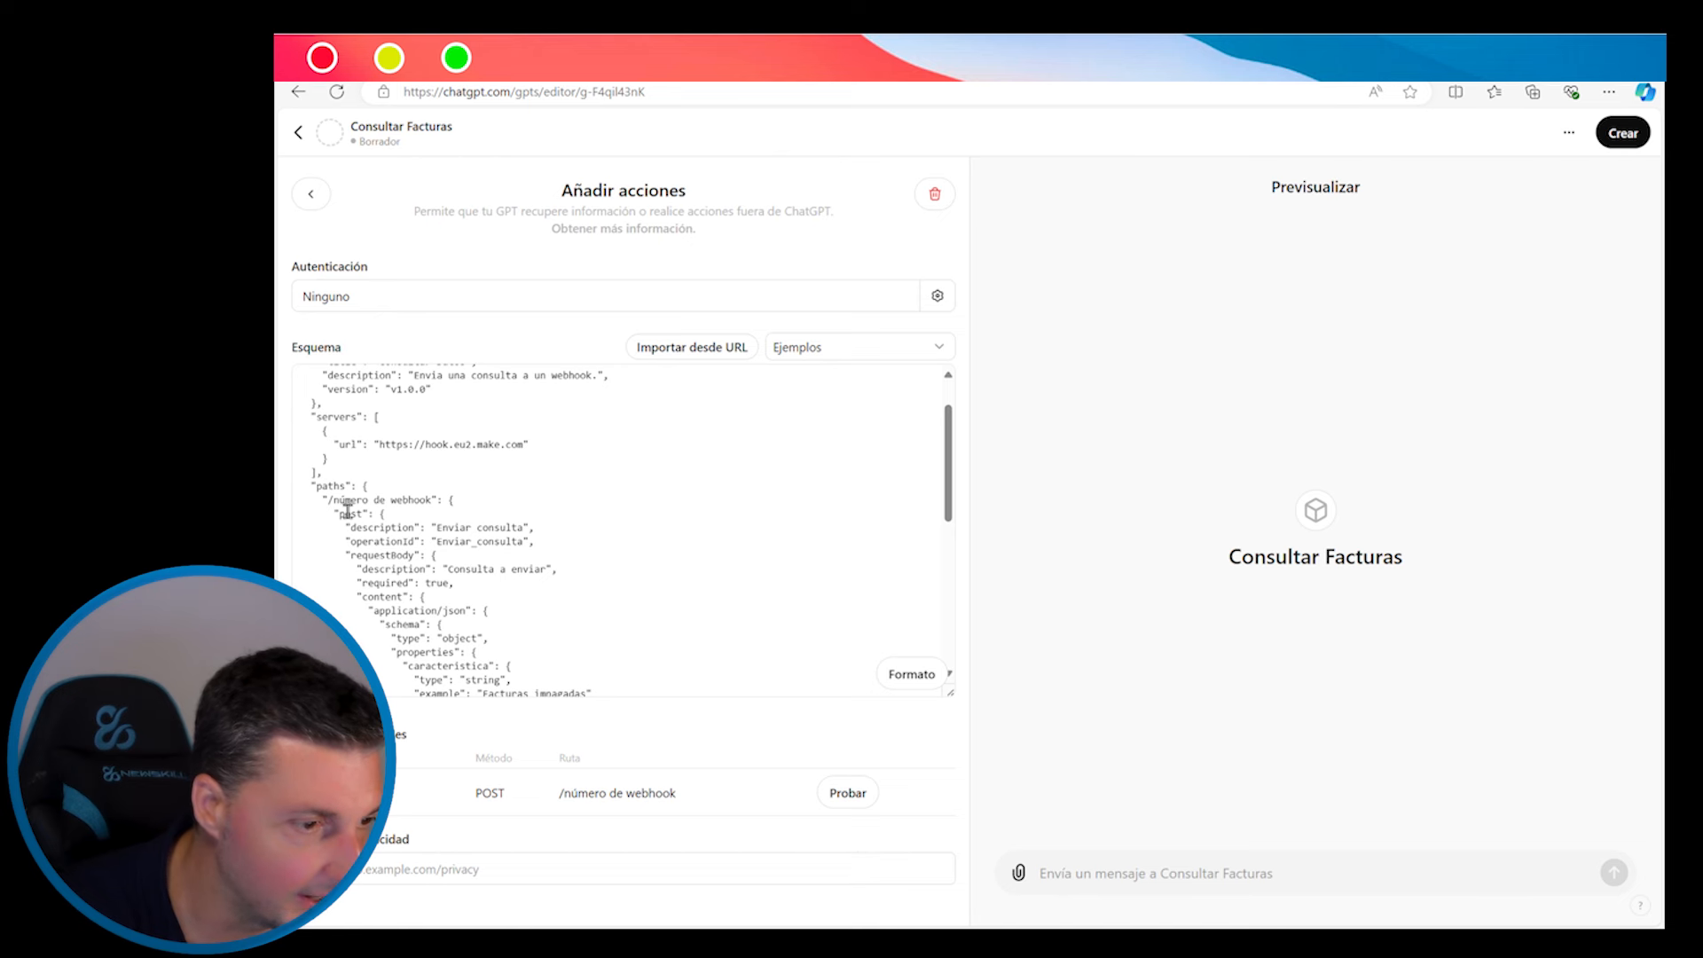
Replace the /número de webhook placeholder with the webhook's path, dropping the hook.eu2.make.com domain
left_click_drag(328, 501, 443, 512)
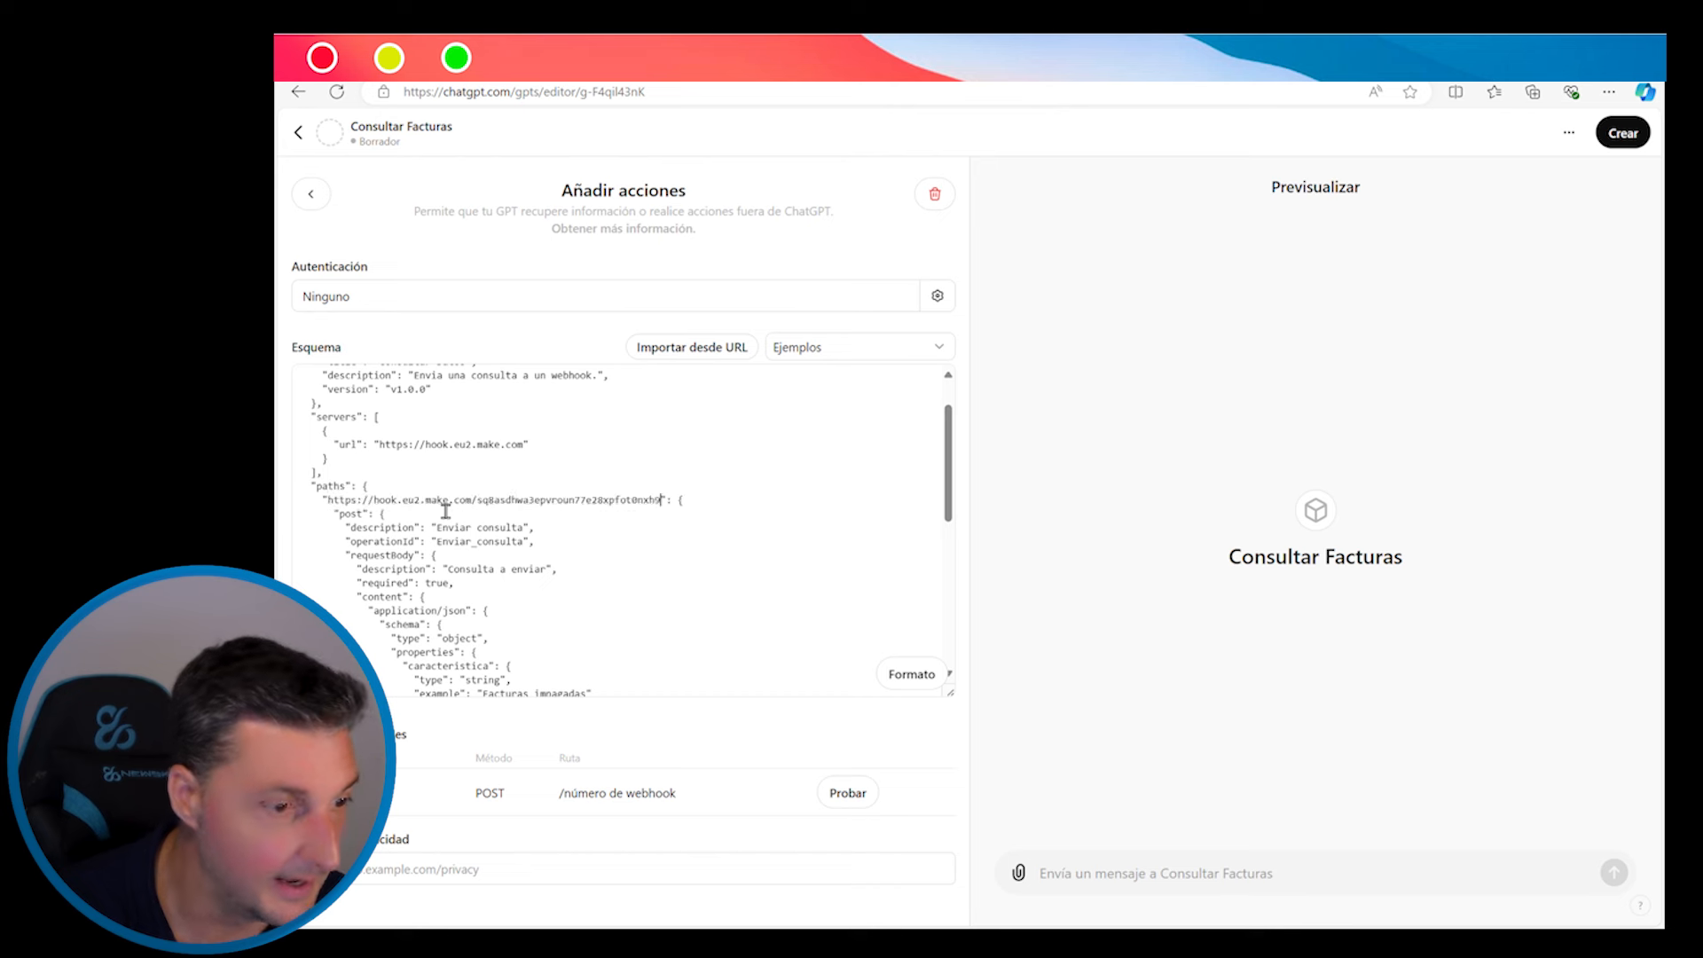
left_click_drag(472, 502, 342, 514)
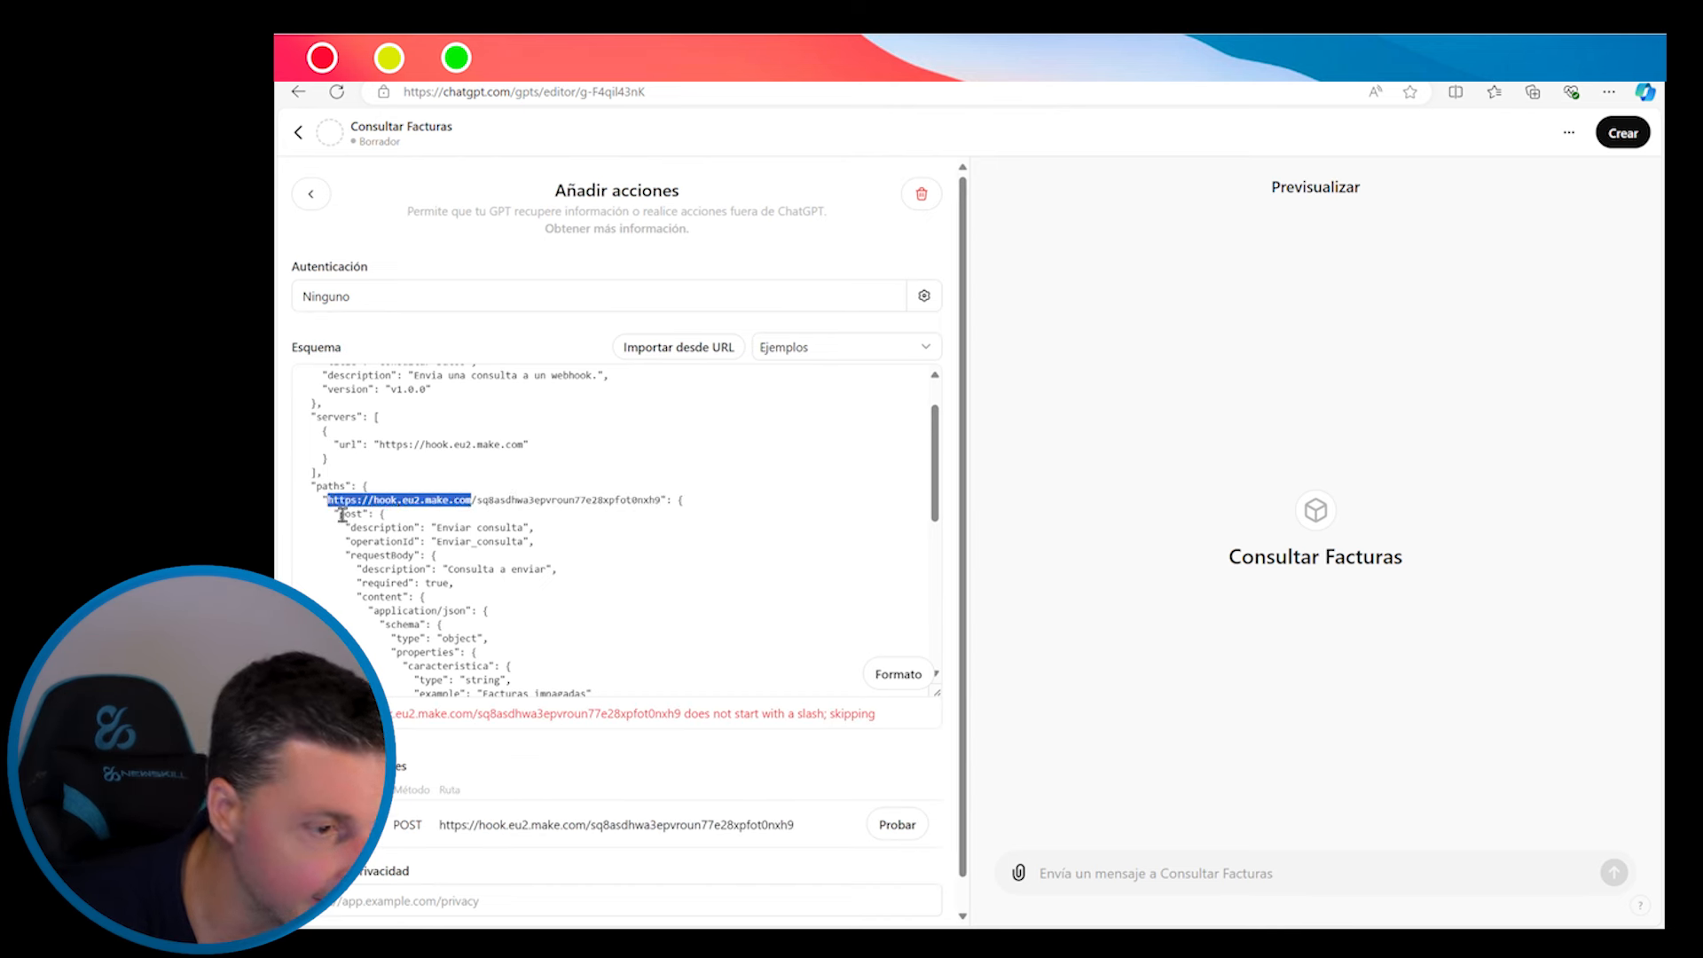
key("BackSpace")
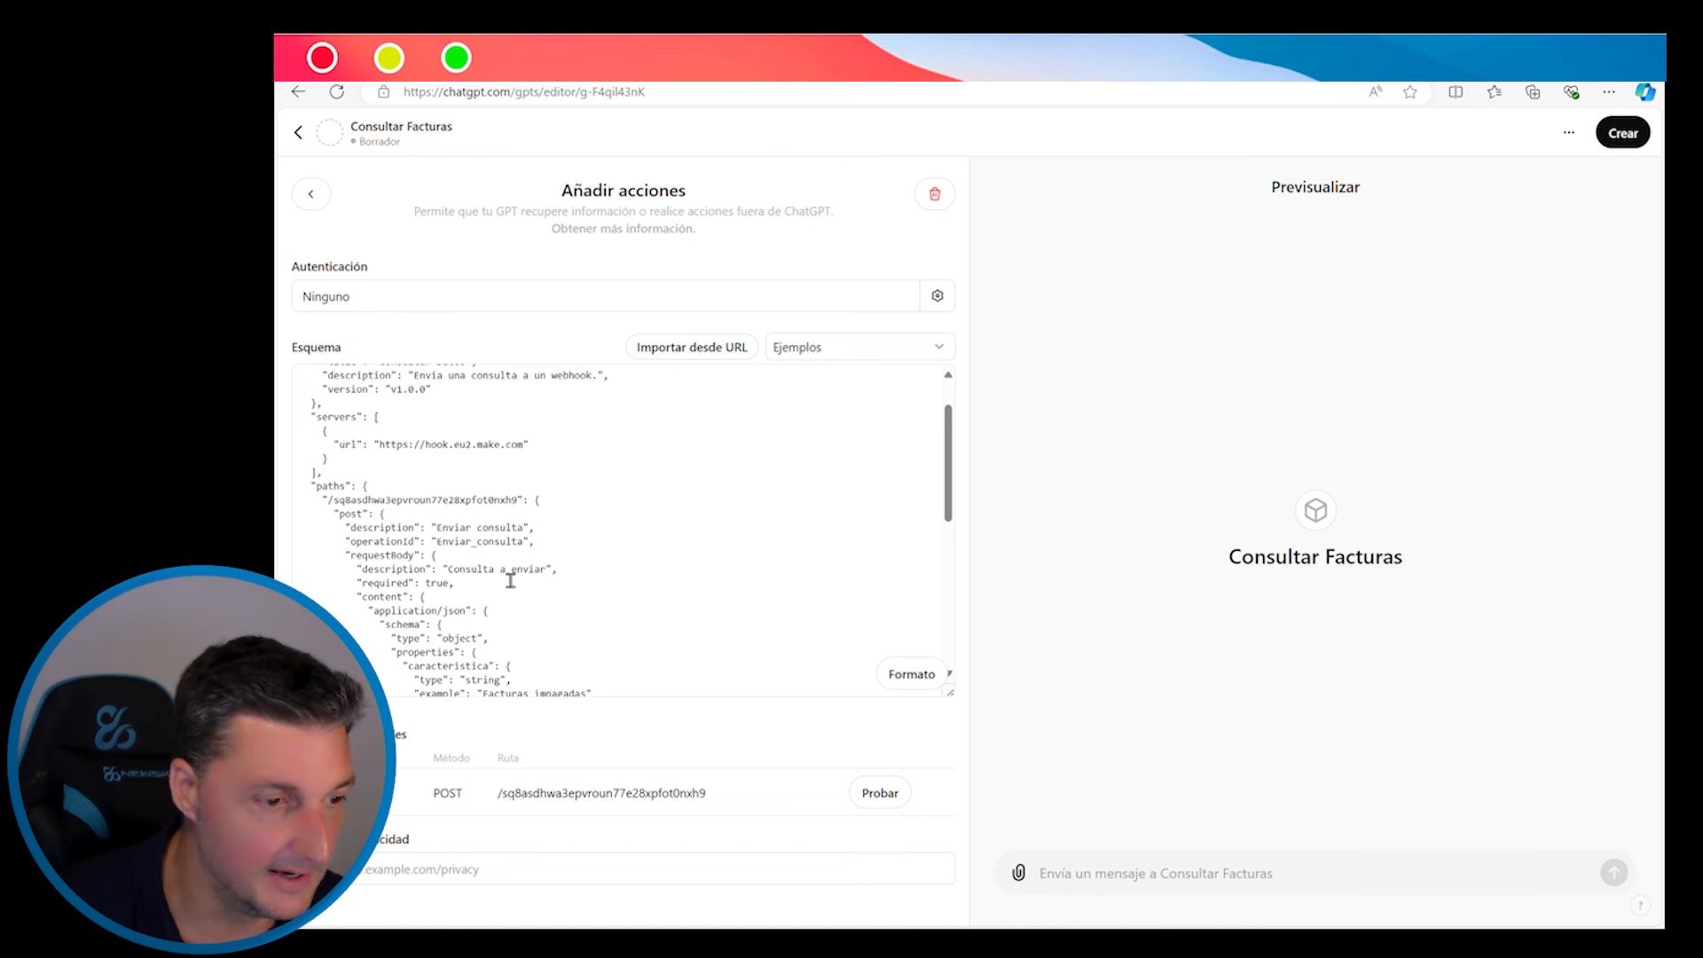
scroll(521, 594, "down", 3)
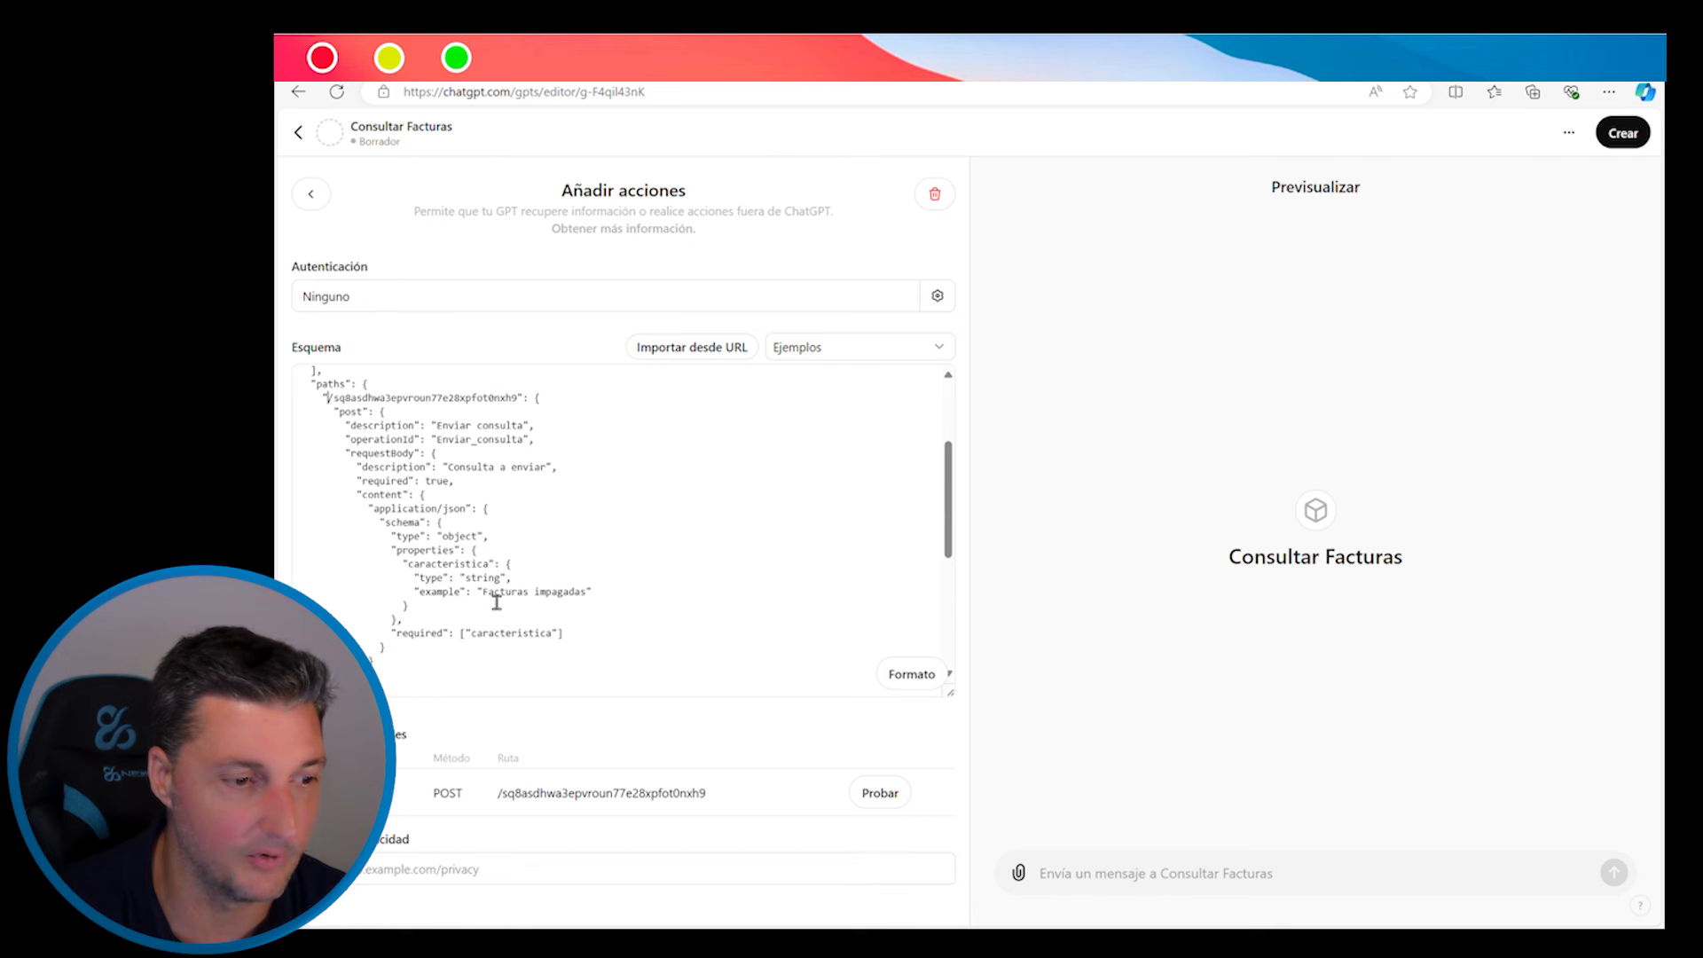
scroll(585, 603, "down", 2)
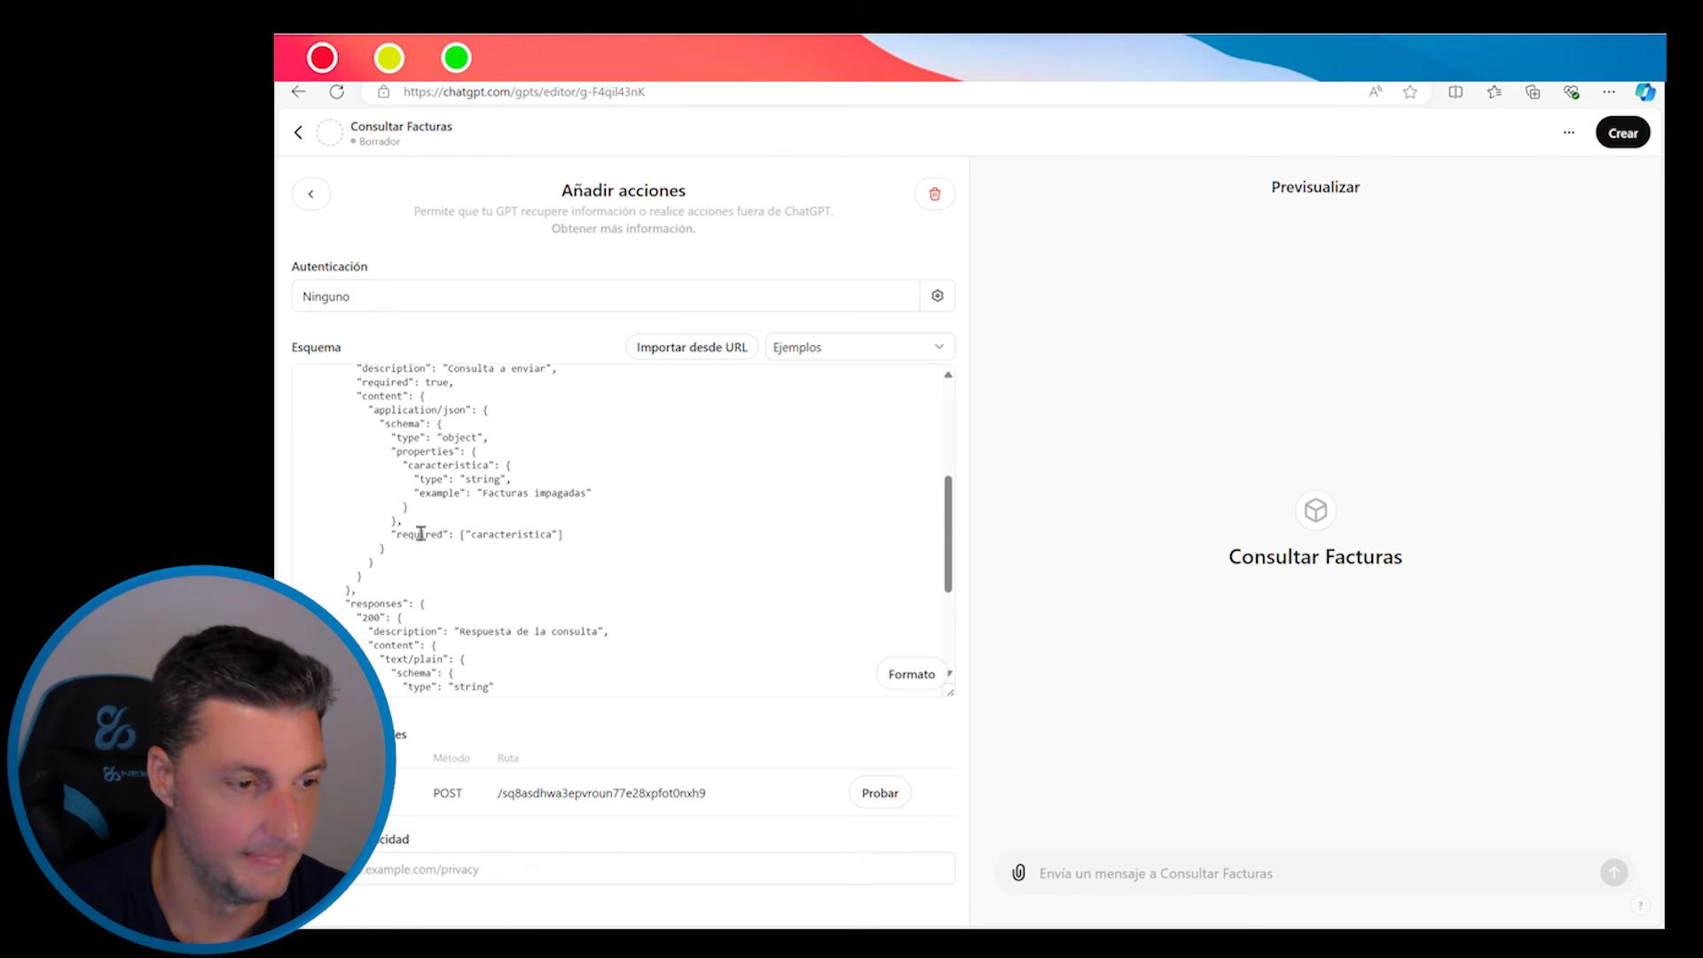
scroll(539, 582, "down", 2)
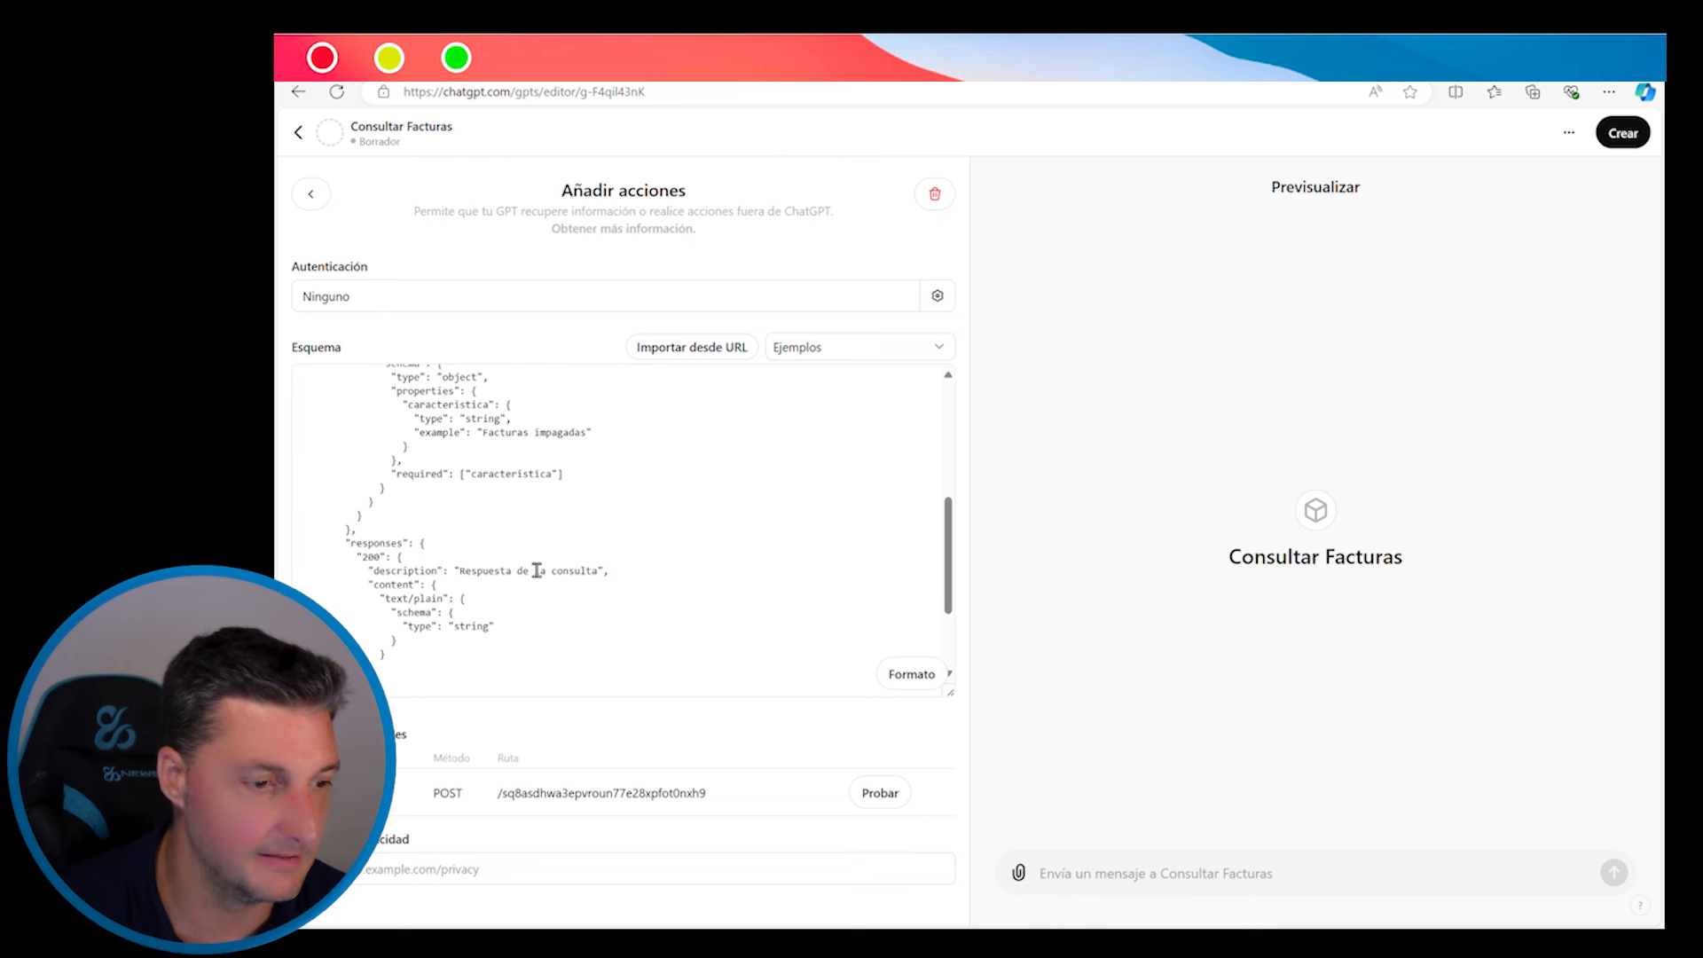
scroll(537, 570, "down", 1)
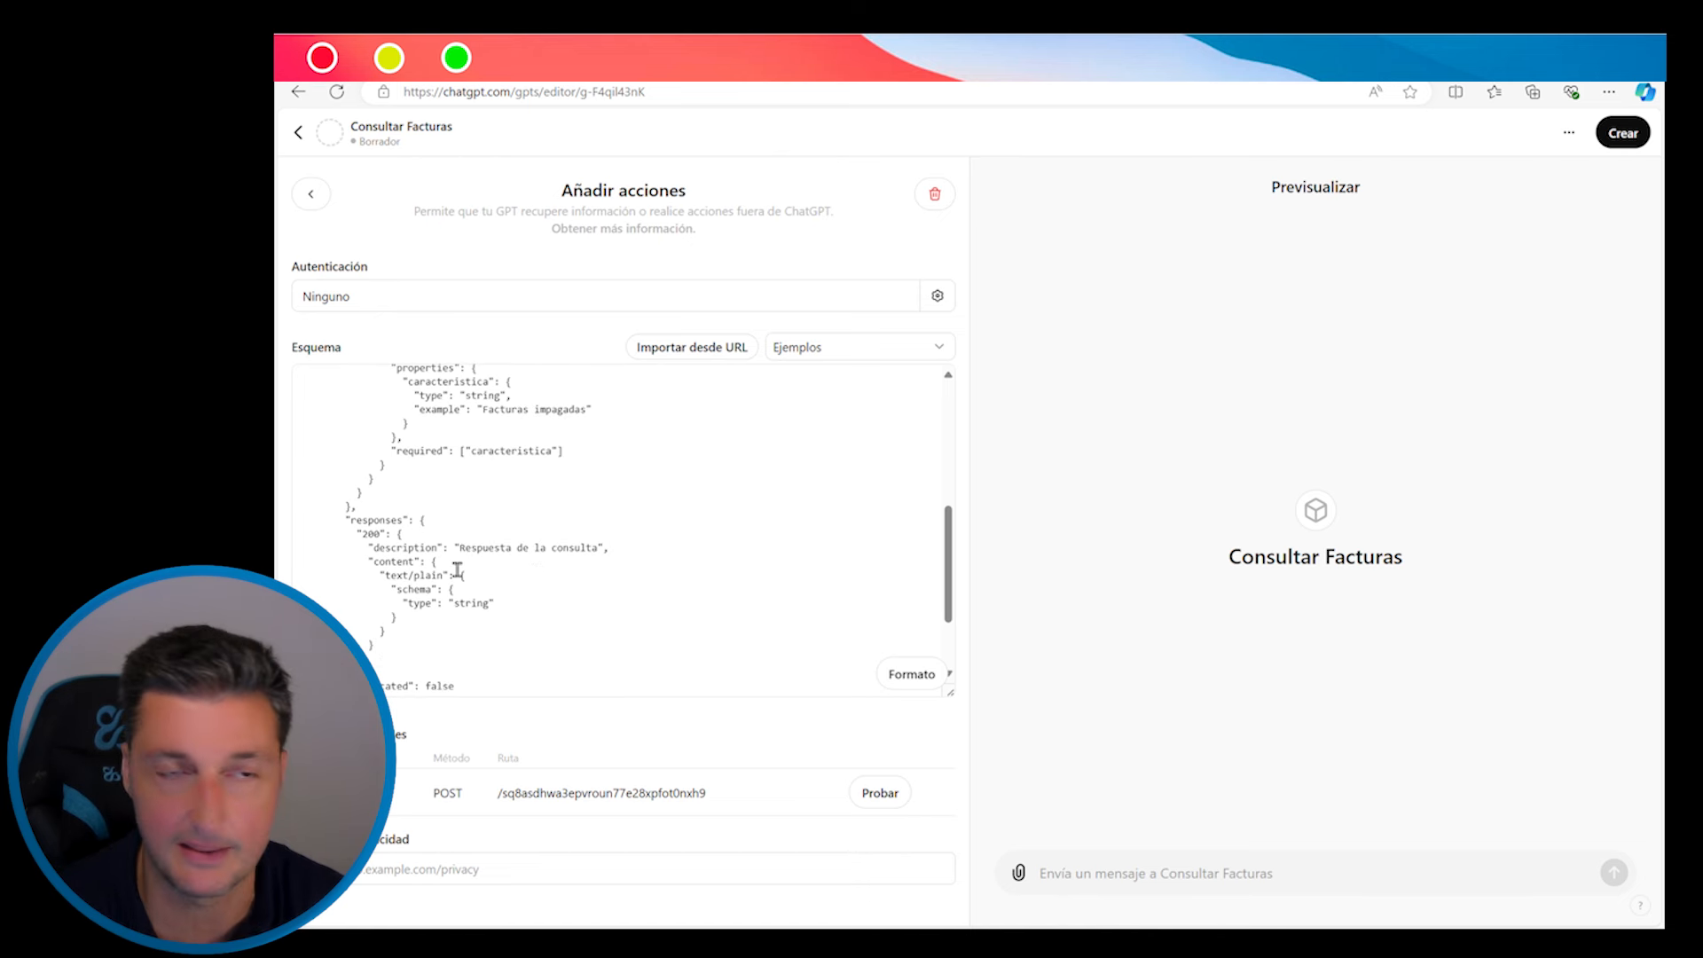
scroll(527, 560, "down", 3)
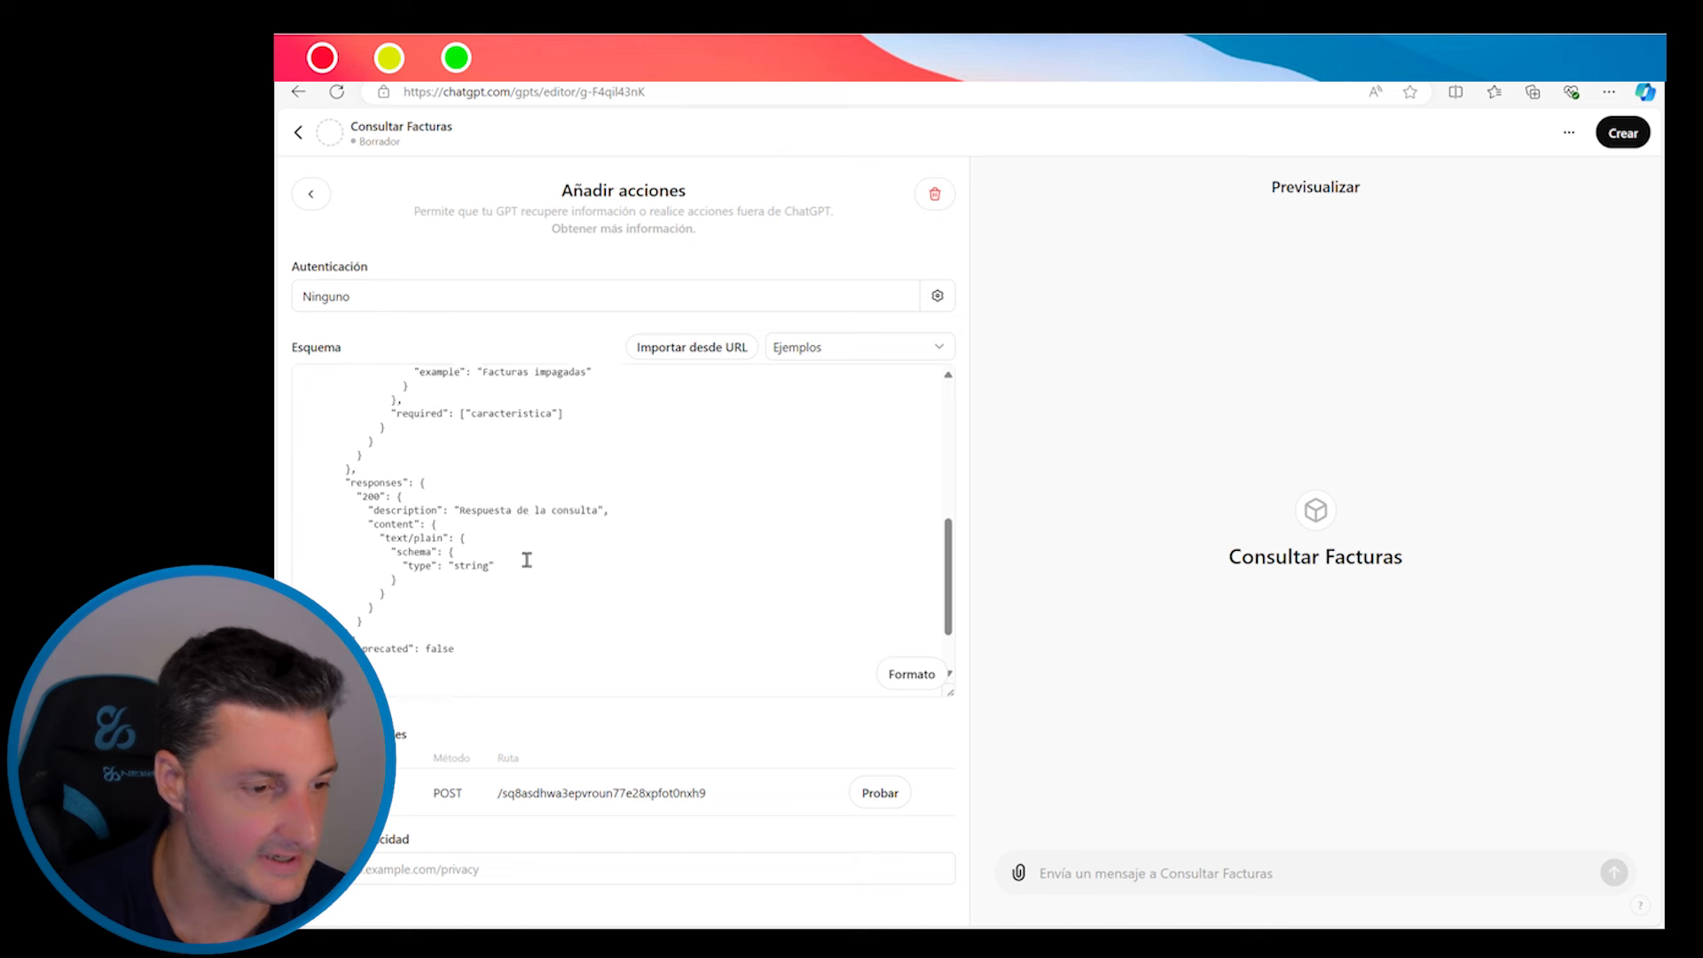
scroll(527, 560, "up", 12)
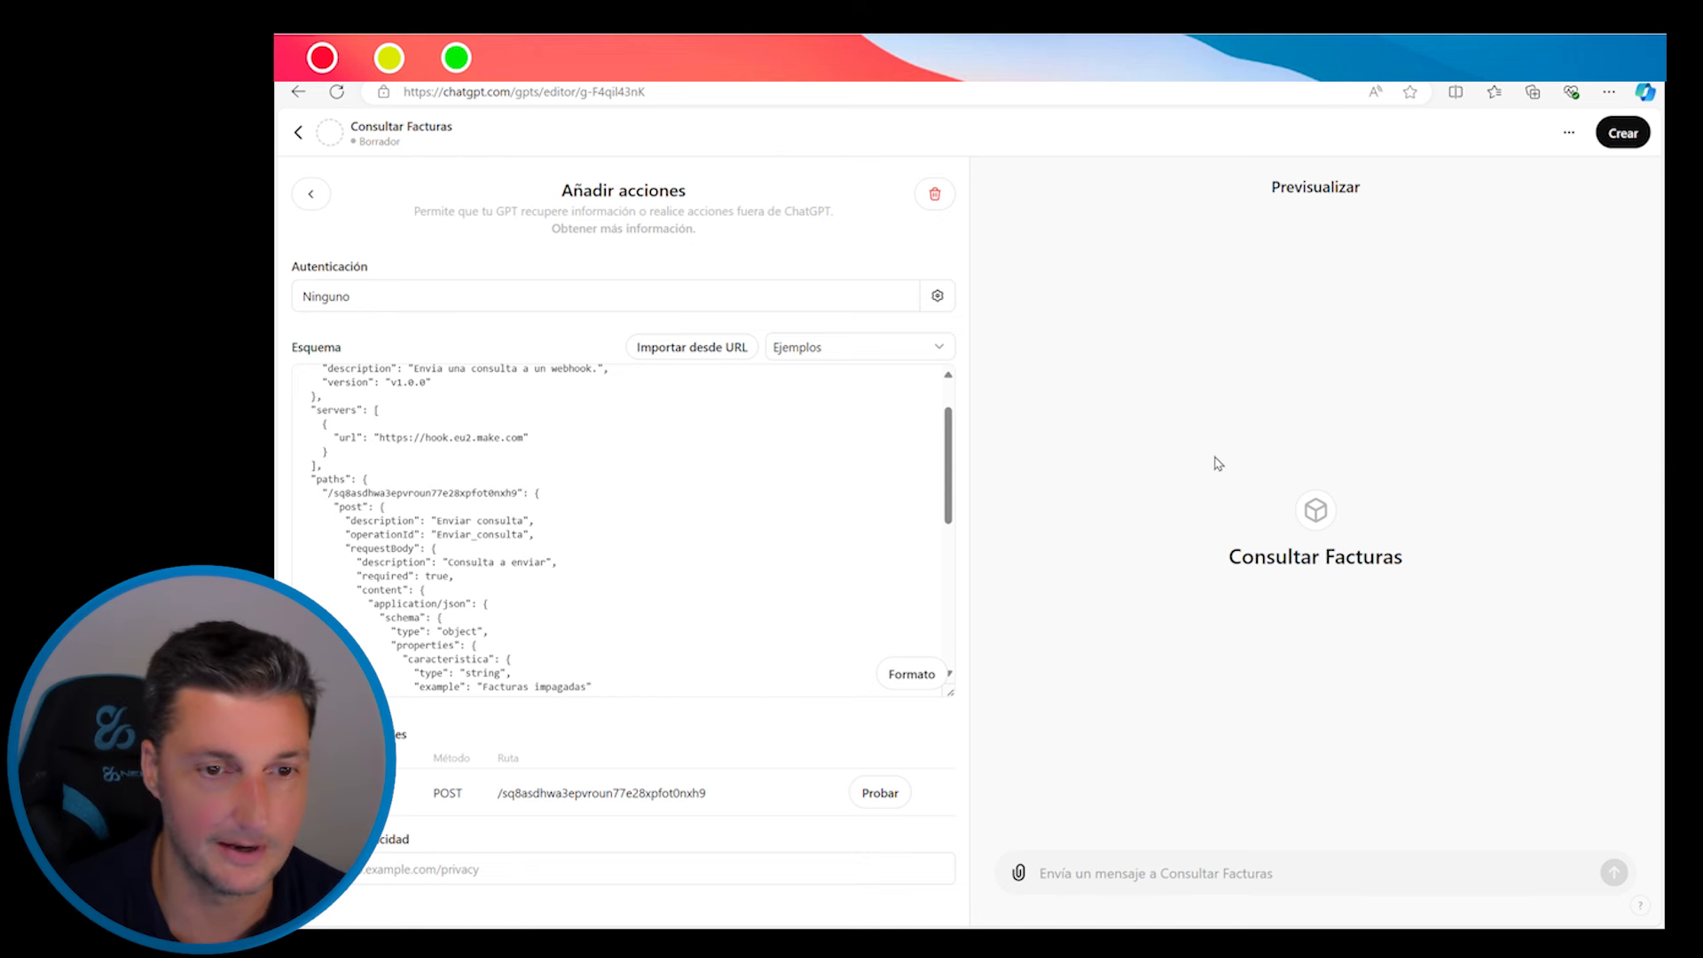
scroll(780, 405, "up", 2)
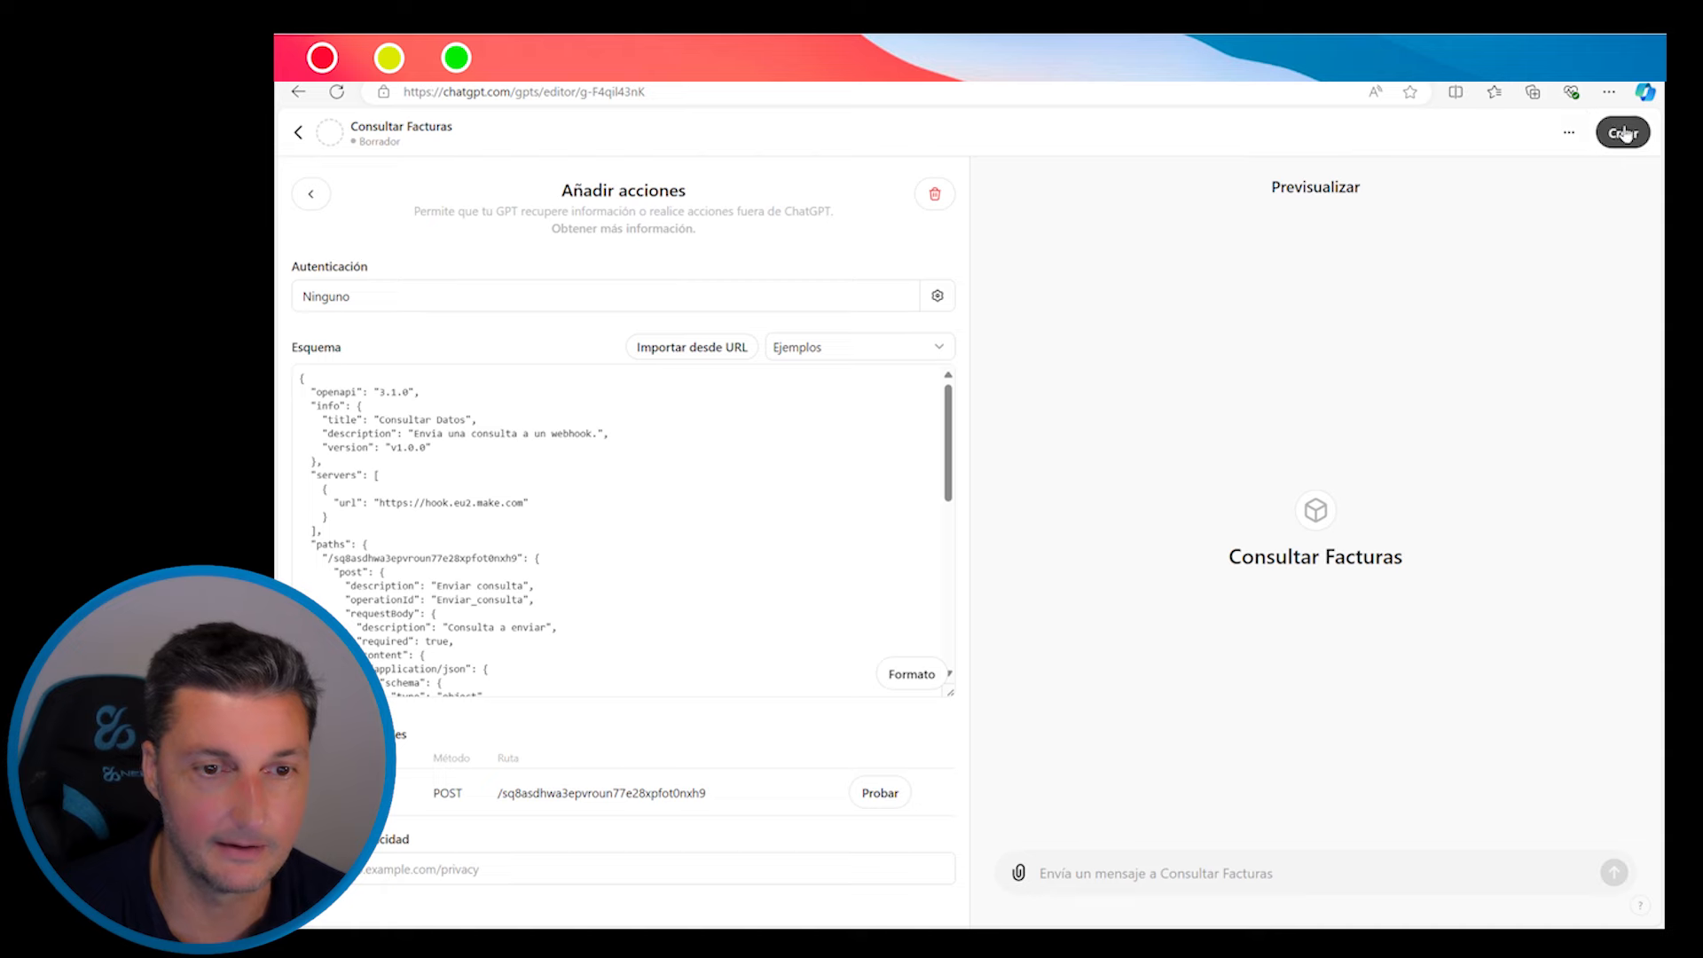
Publish Consultar Facturas with Solo yo sharing and open its chat
left_click(1622, 132)
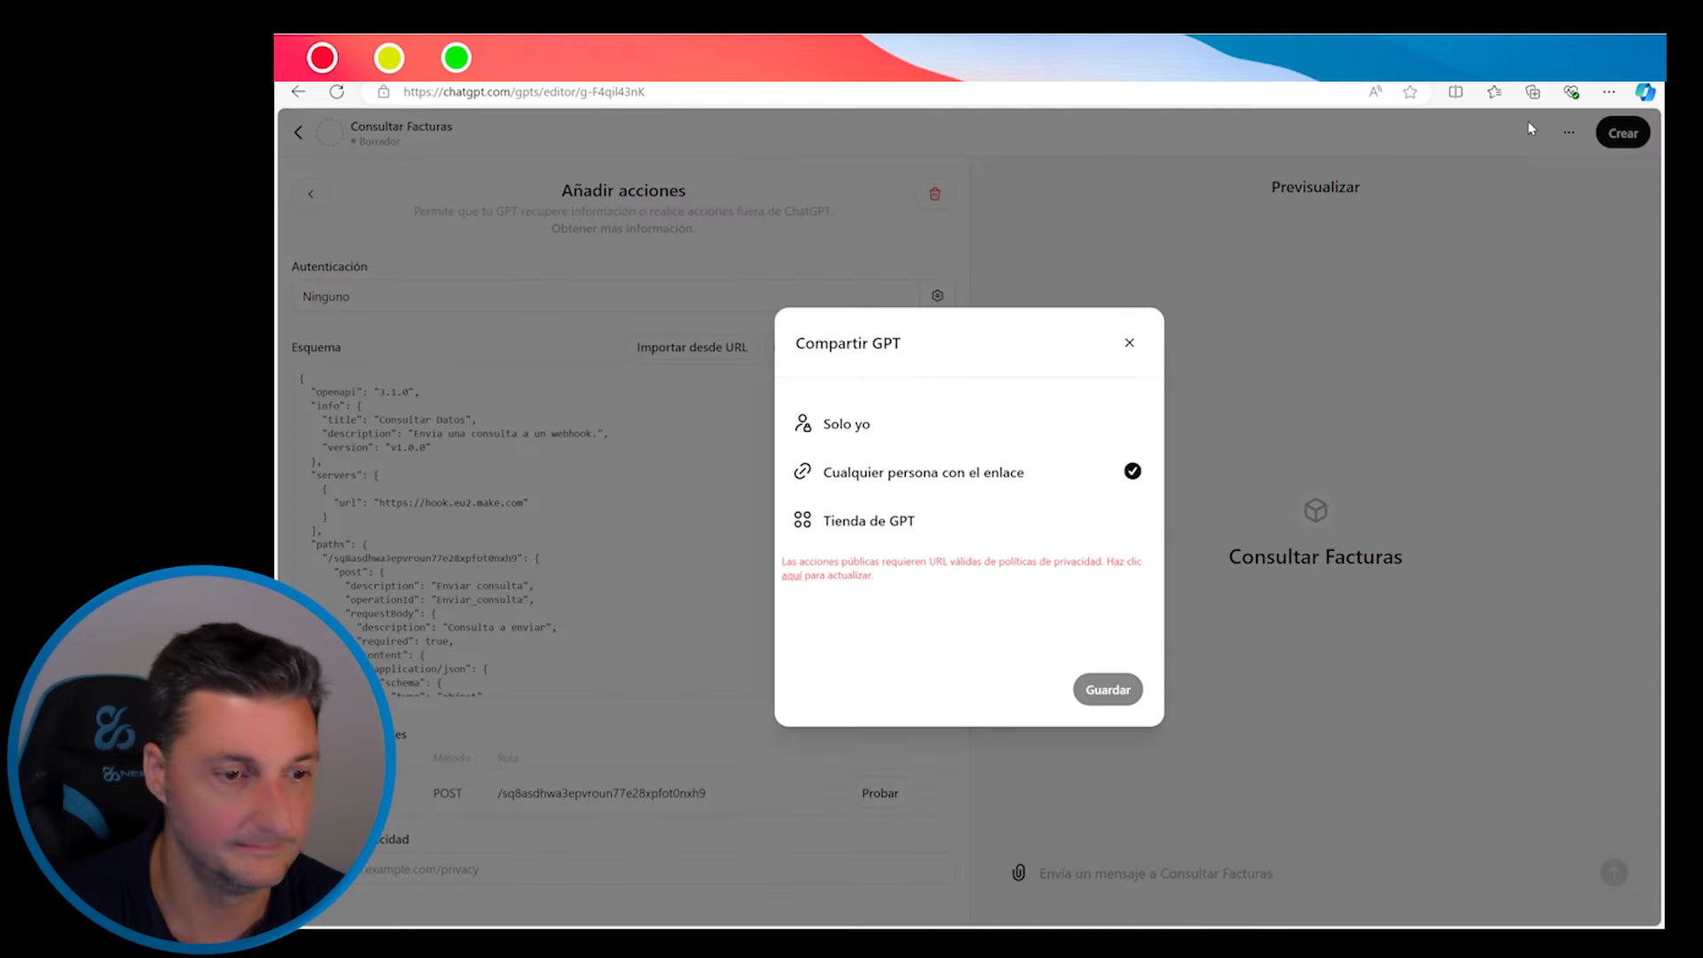
left_click(853, 425)
left_click(1119, 639)
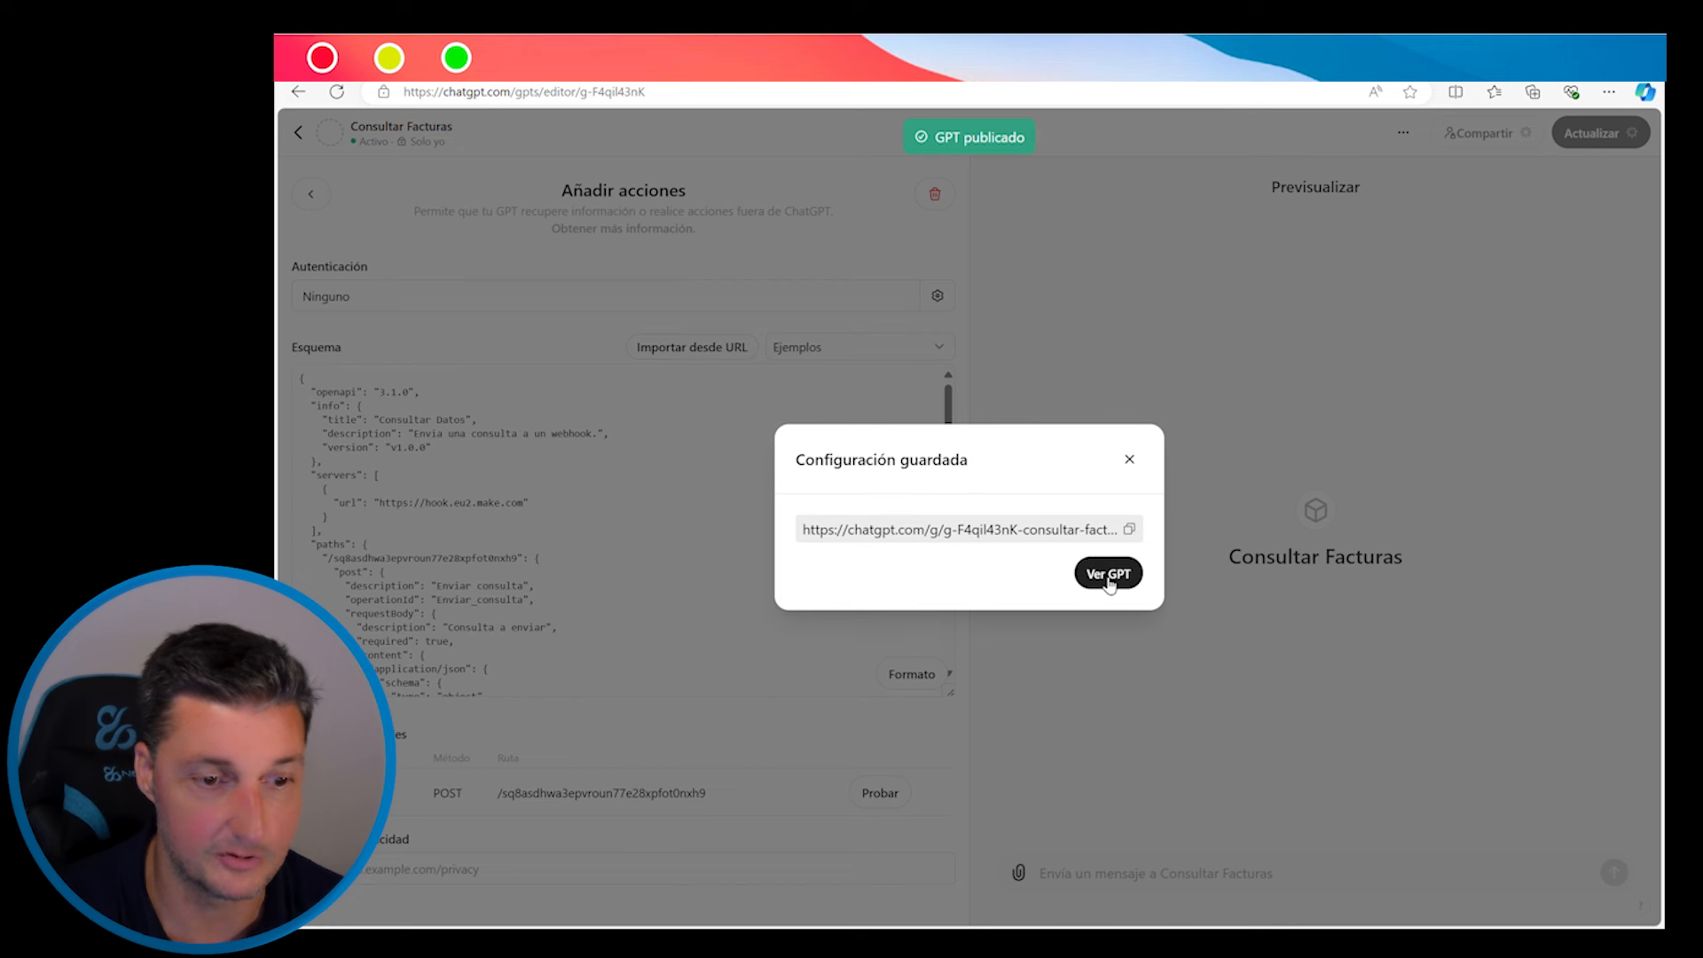
left_click(1108, 576)
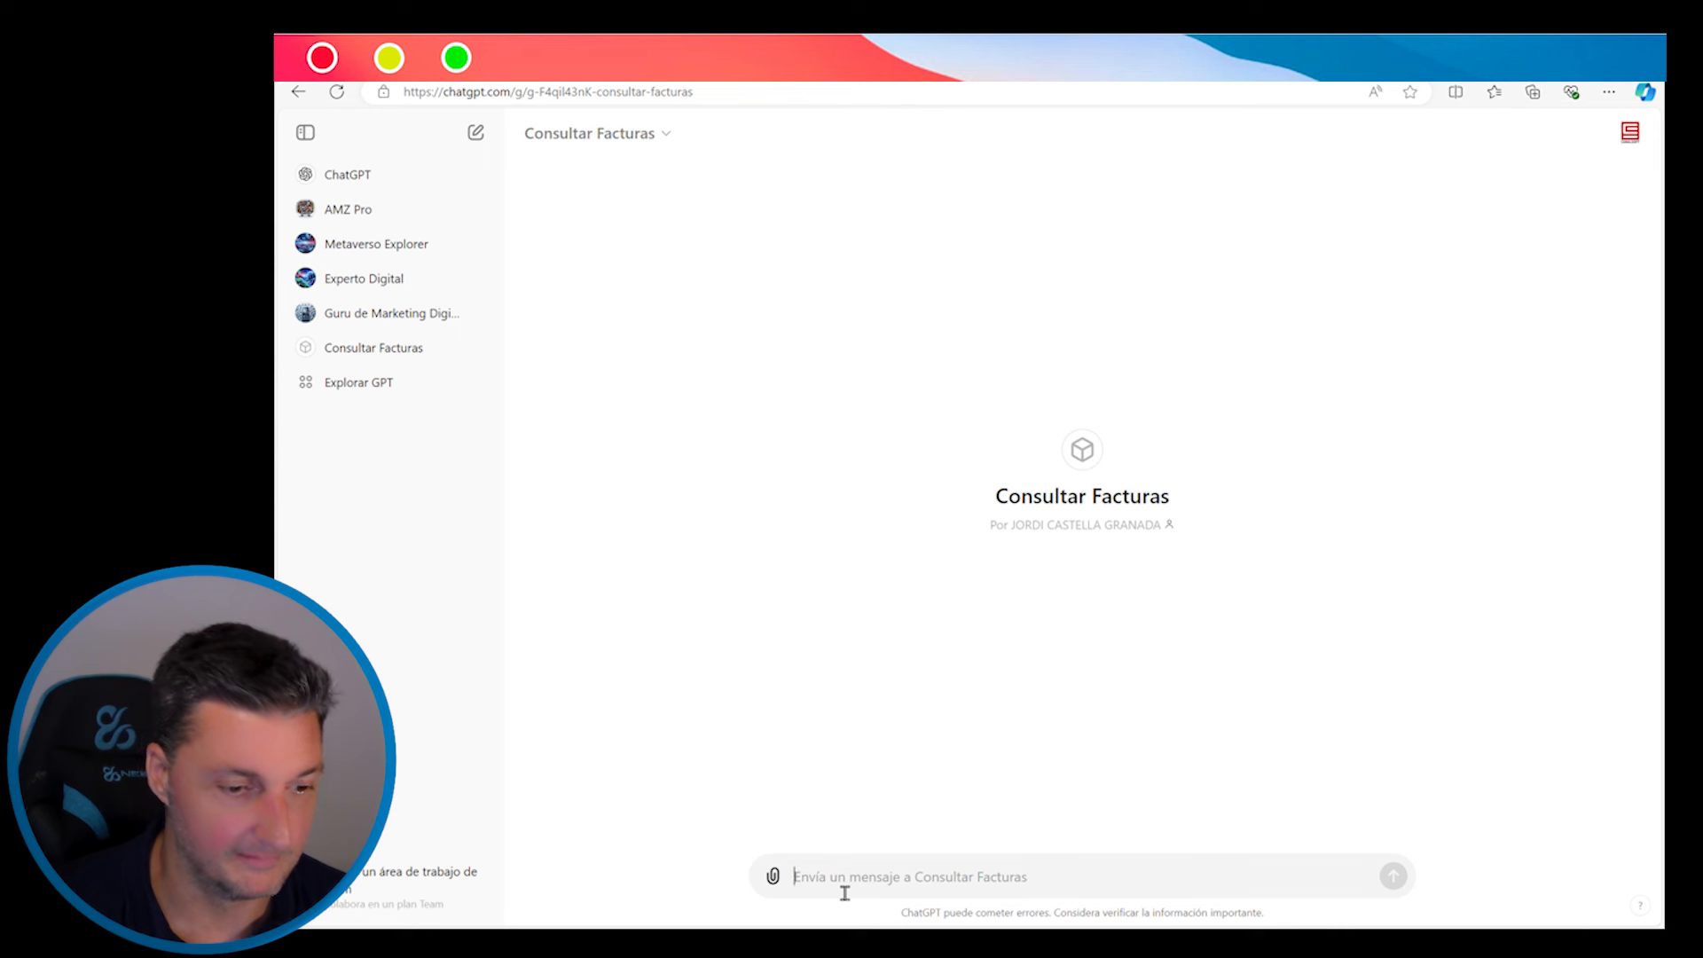
Ask 'que facturas tengo por pagar' and allow the GPT's call to the Make webhook
type("que facturas tengo por pagar")
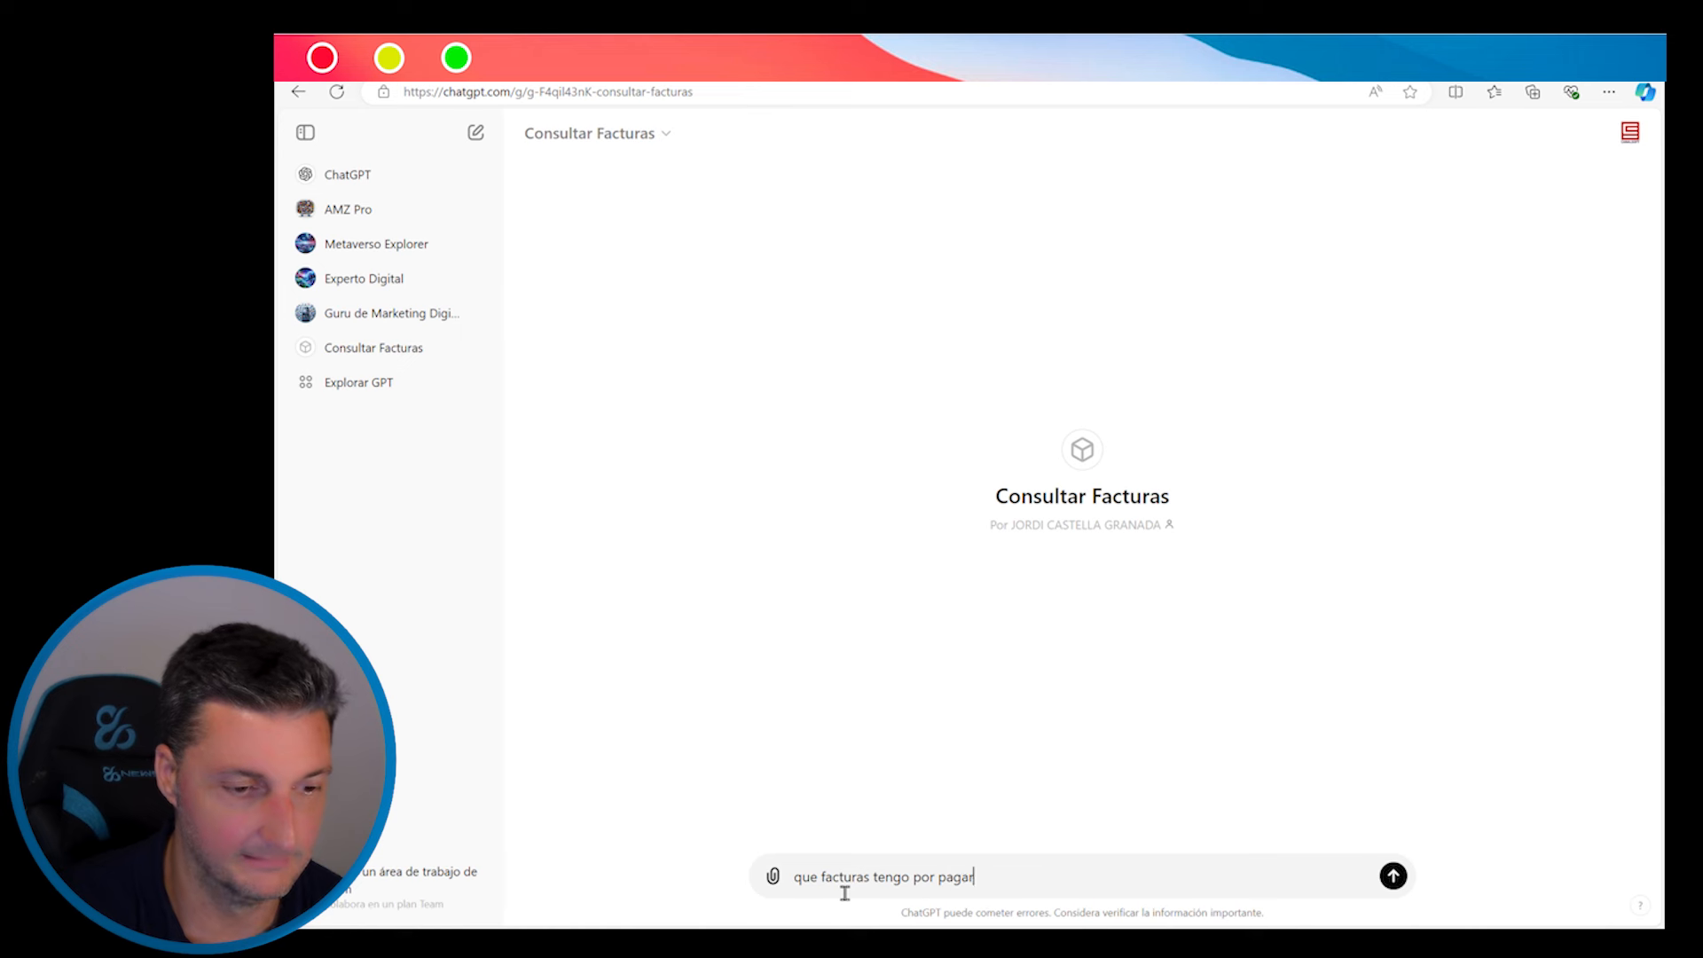
key("Return")
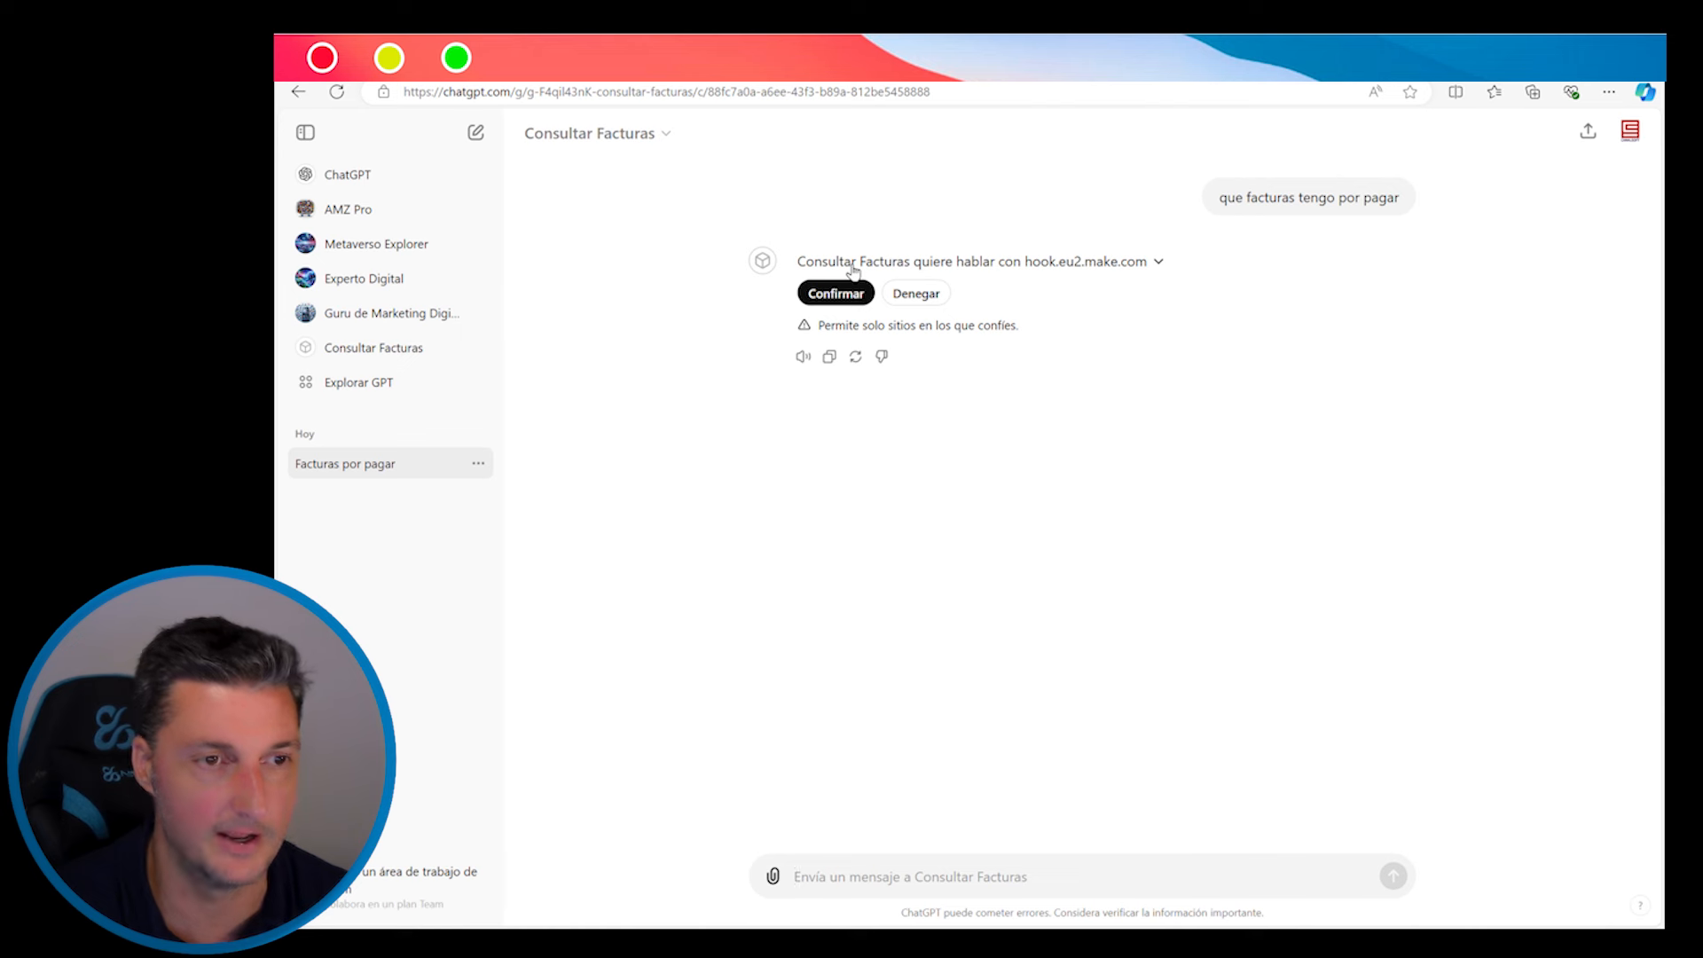
left_click(836, 292)
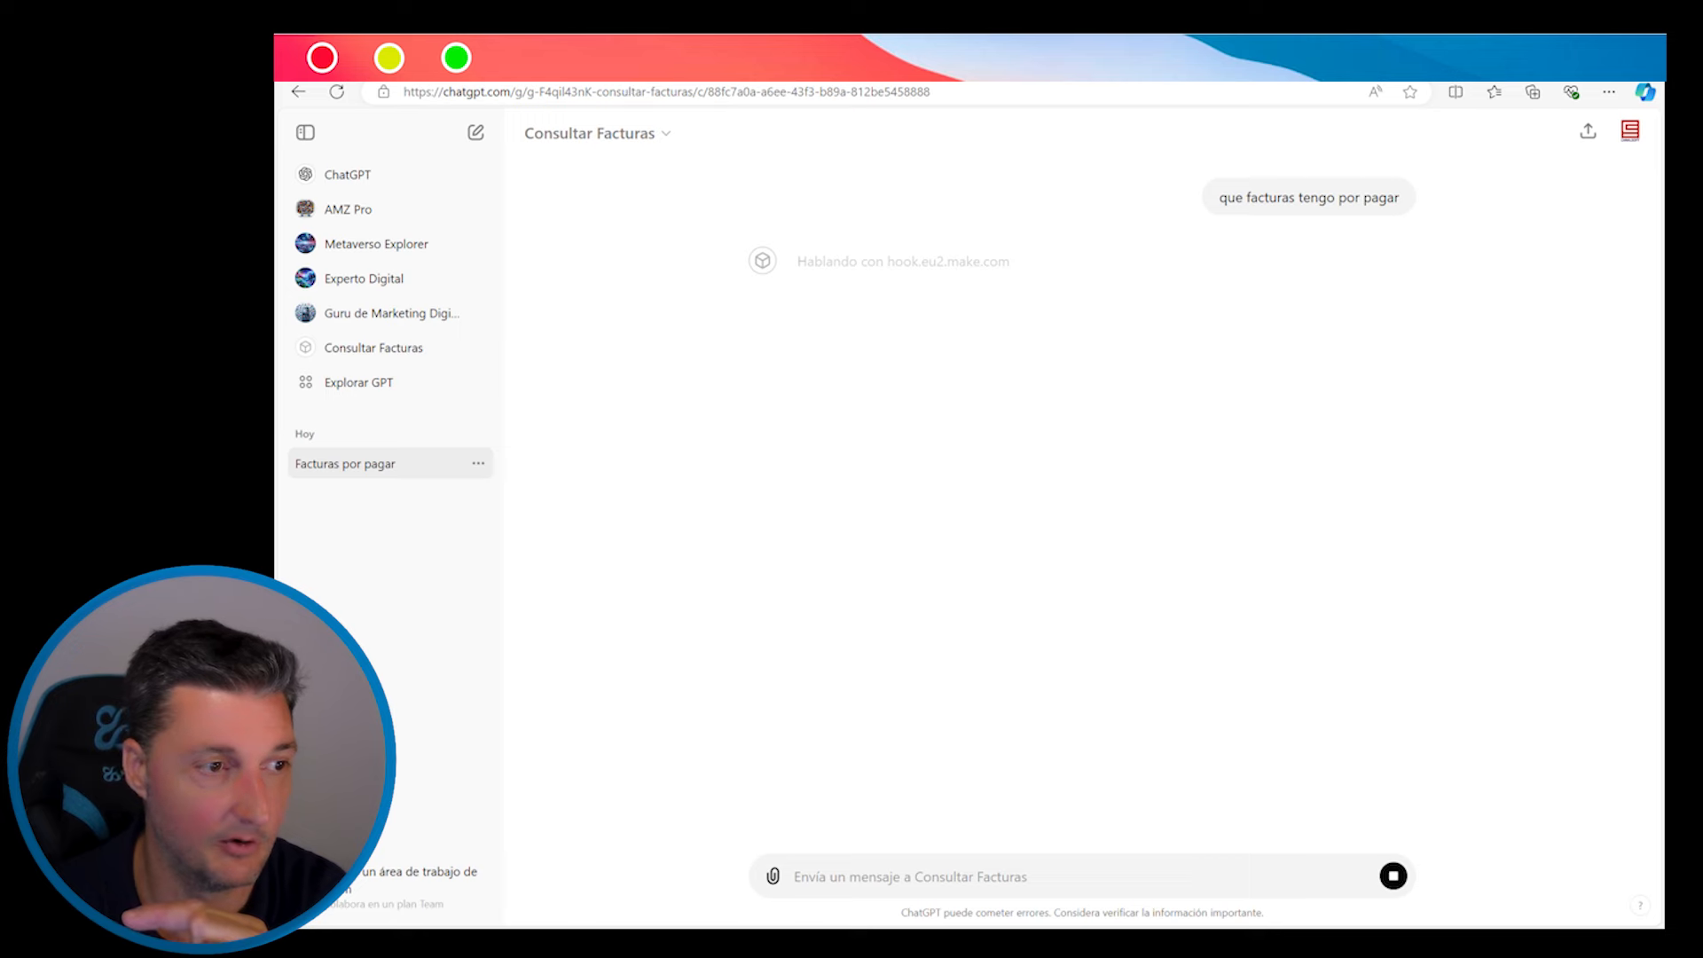
left_click(532, 64)
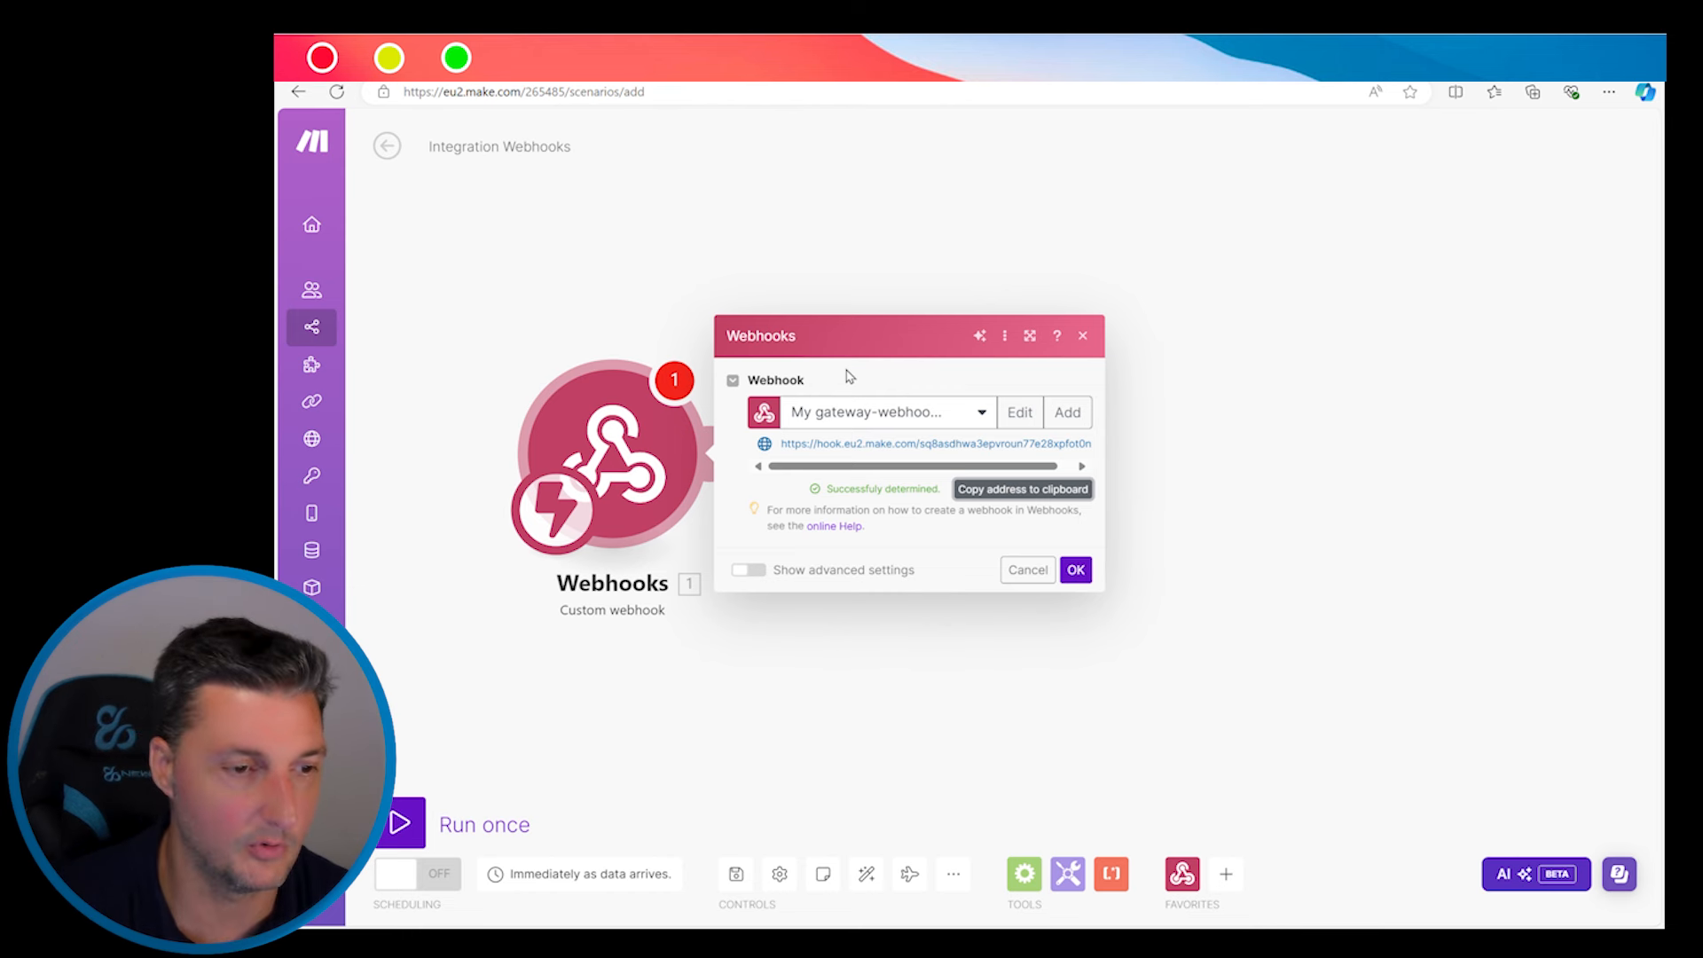
Keep the webhook settings and append a Google Sheets Search Rows module after the Custom webhook
left_click(1091, 575)
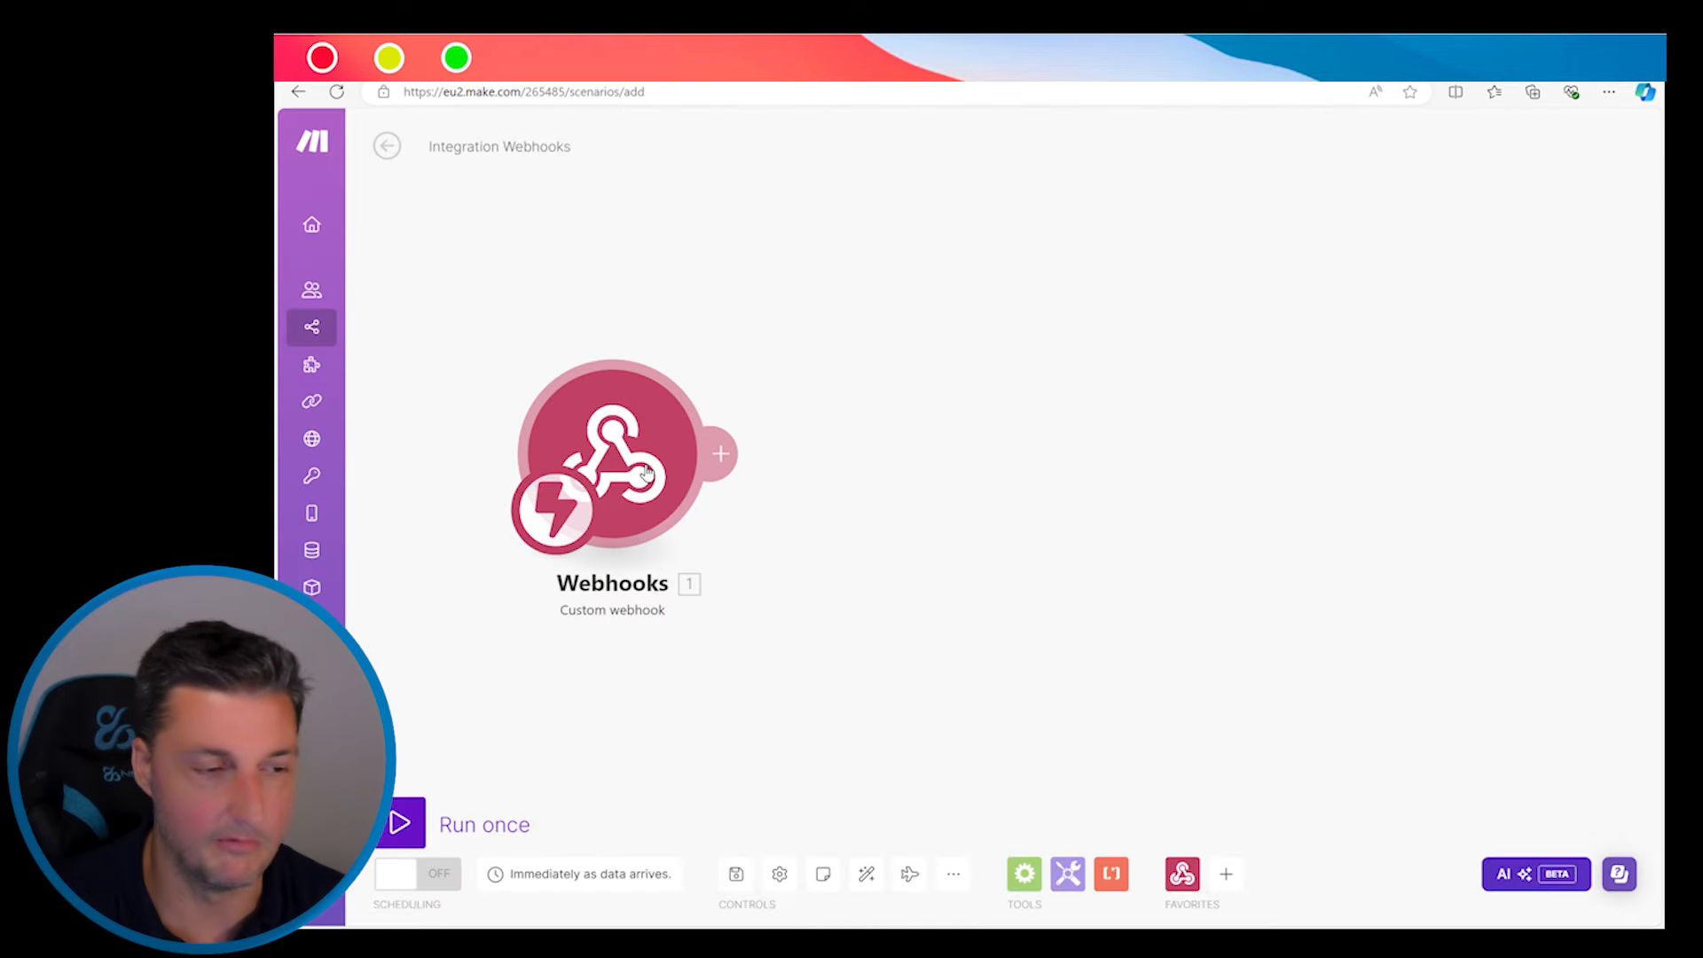
left_click(724, 454)
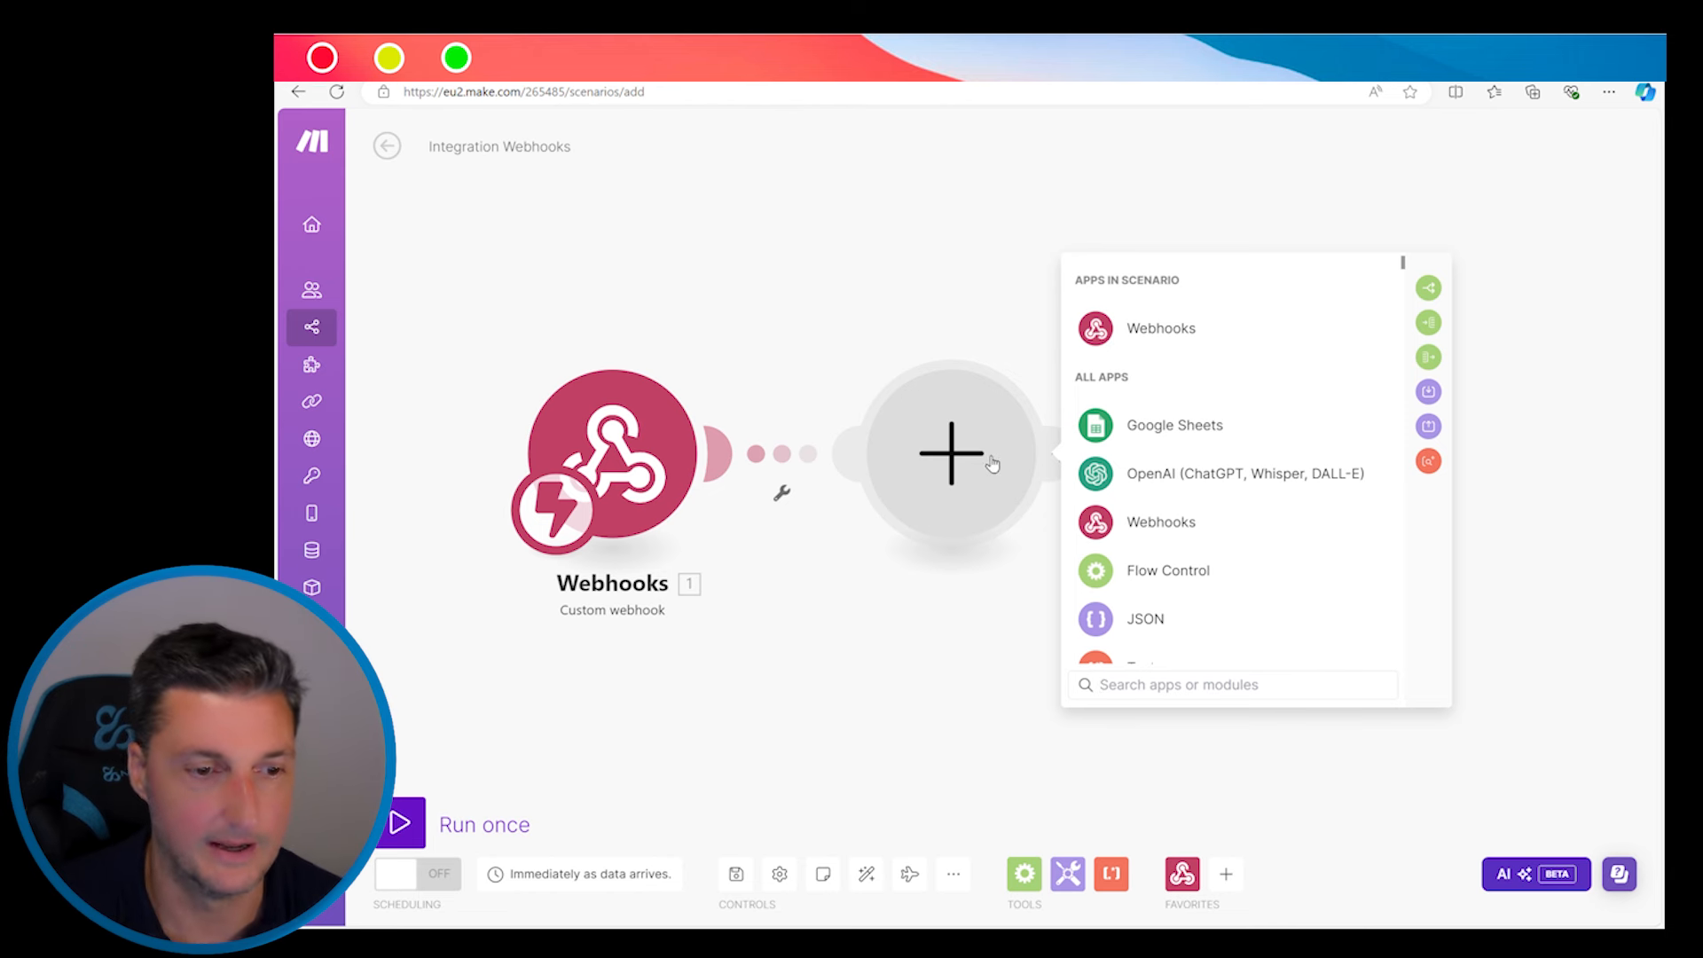
left_click(1176, 427)
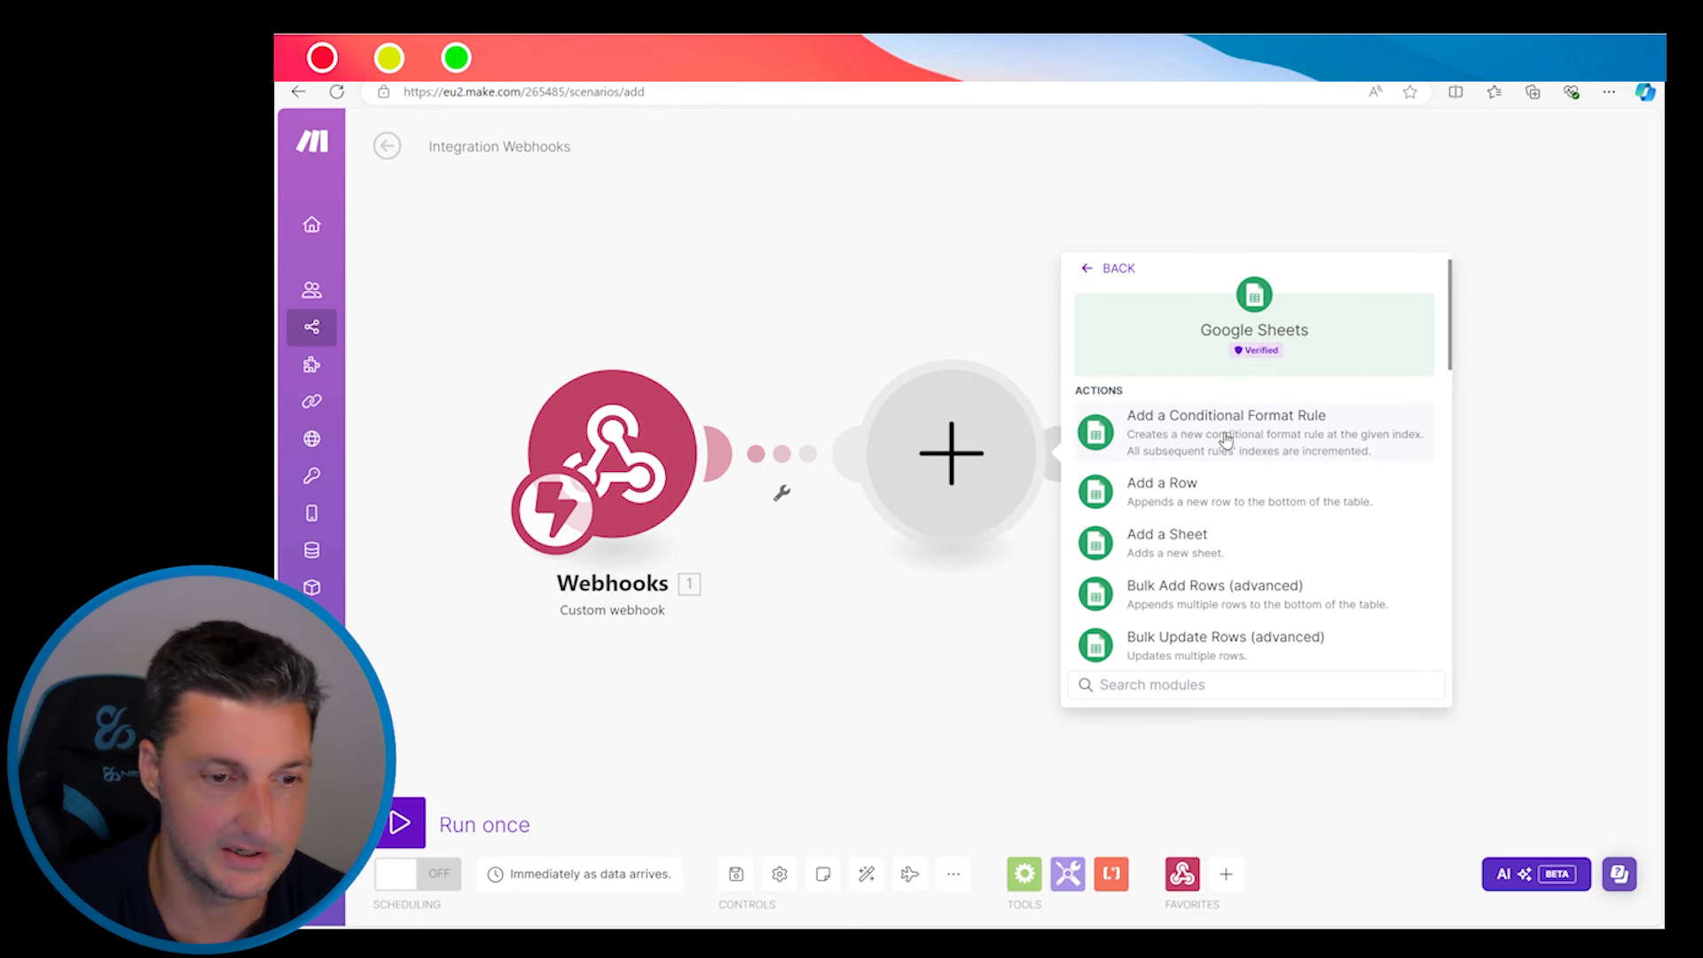
scroll(1225, 439, "down", 5)
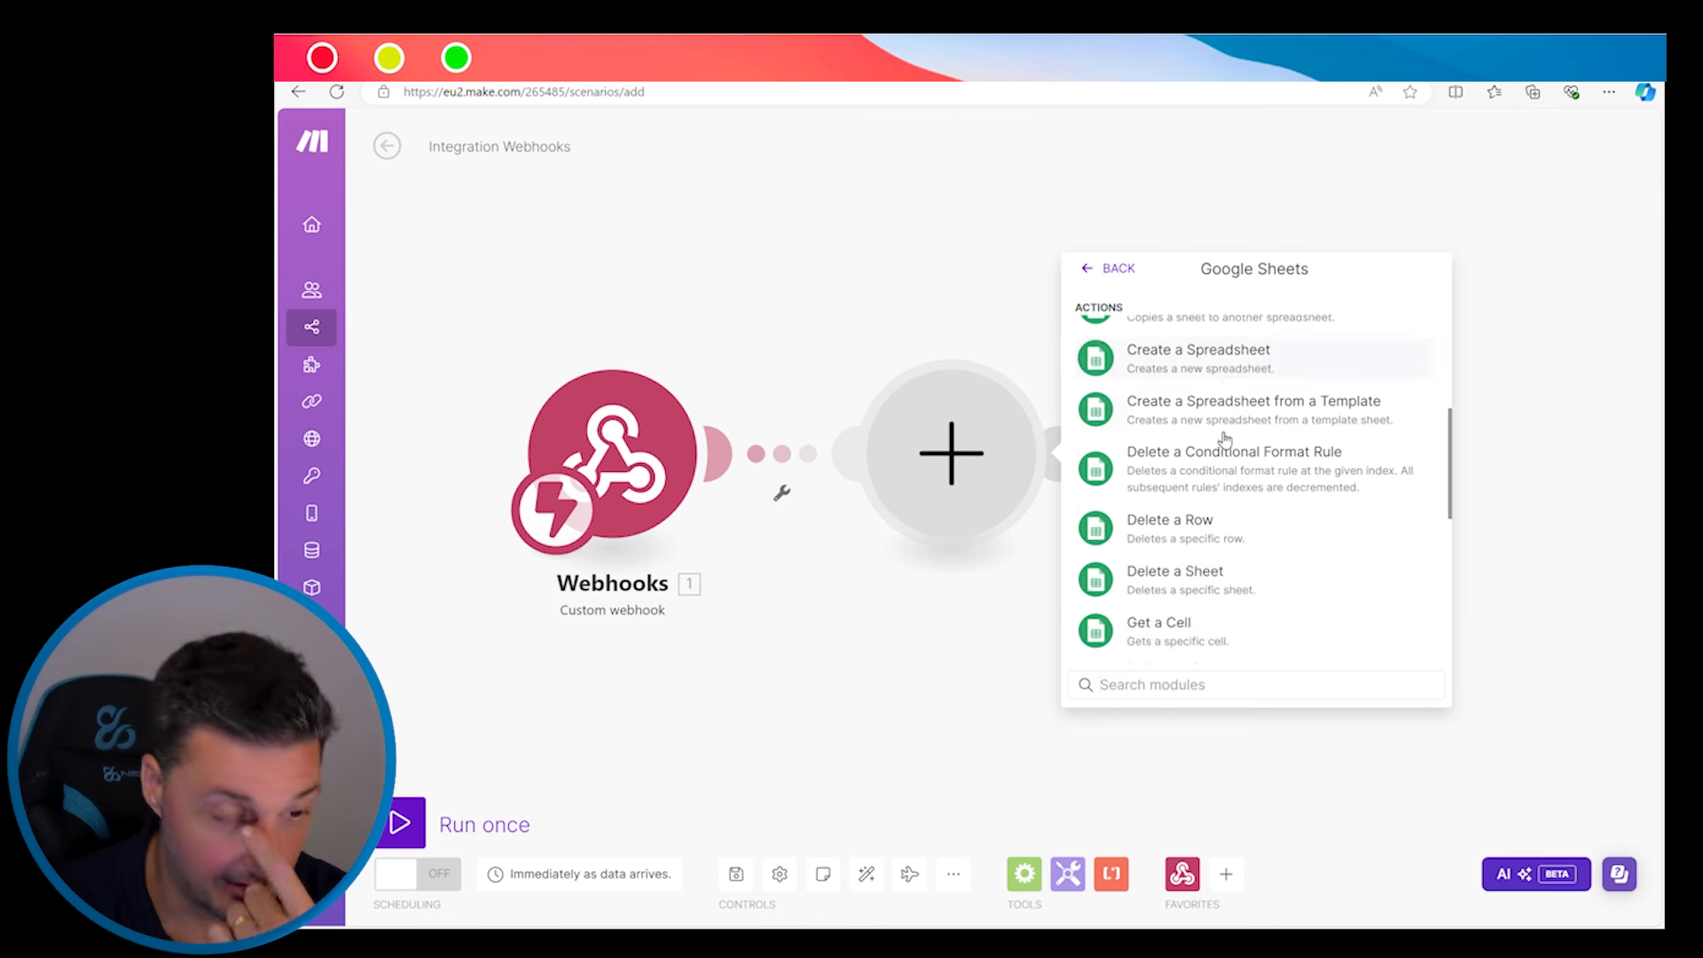
scroll(1225, 439, "down", 5)
scroll(1225, 439, "down", 2)
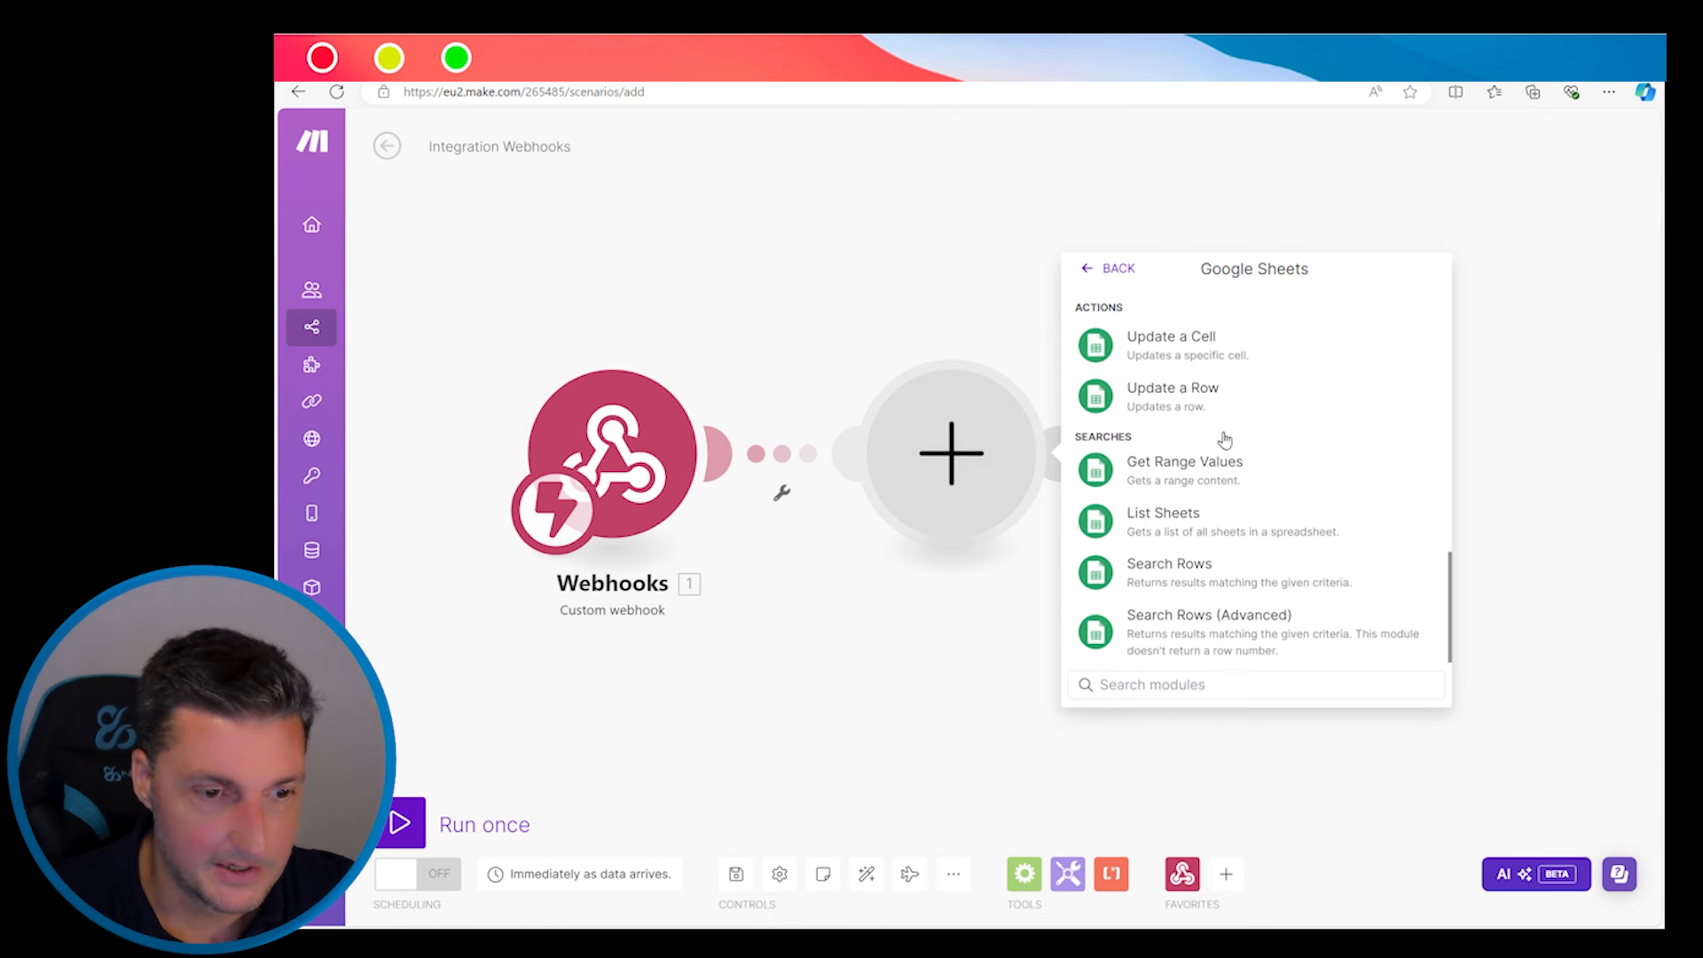
left_click(1174, 579)
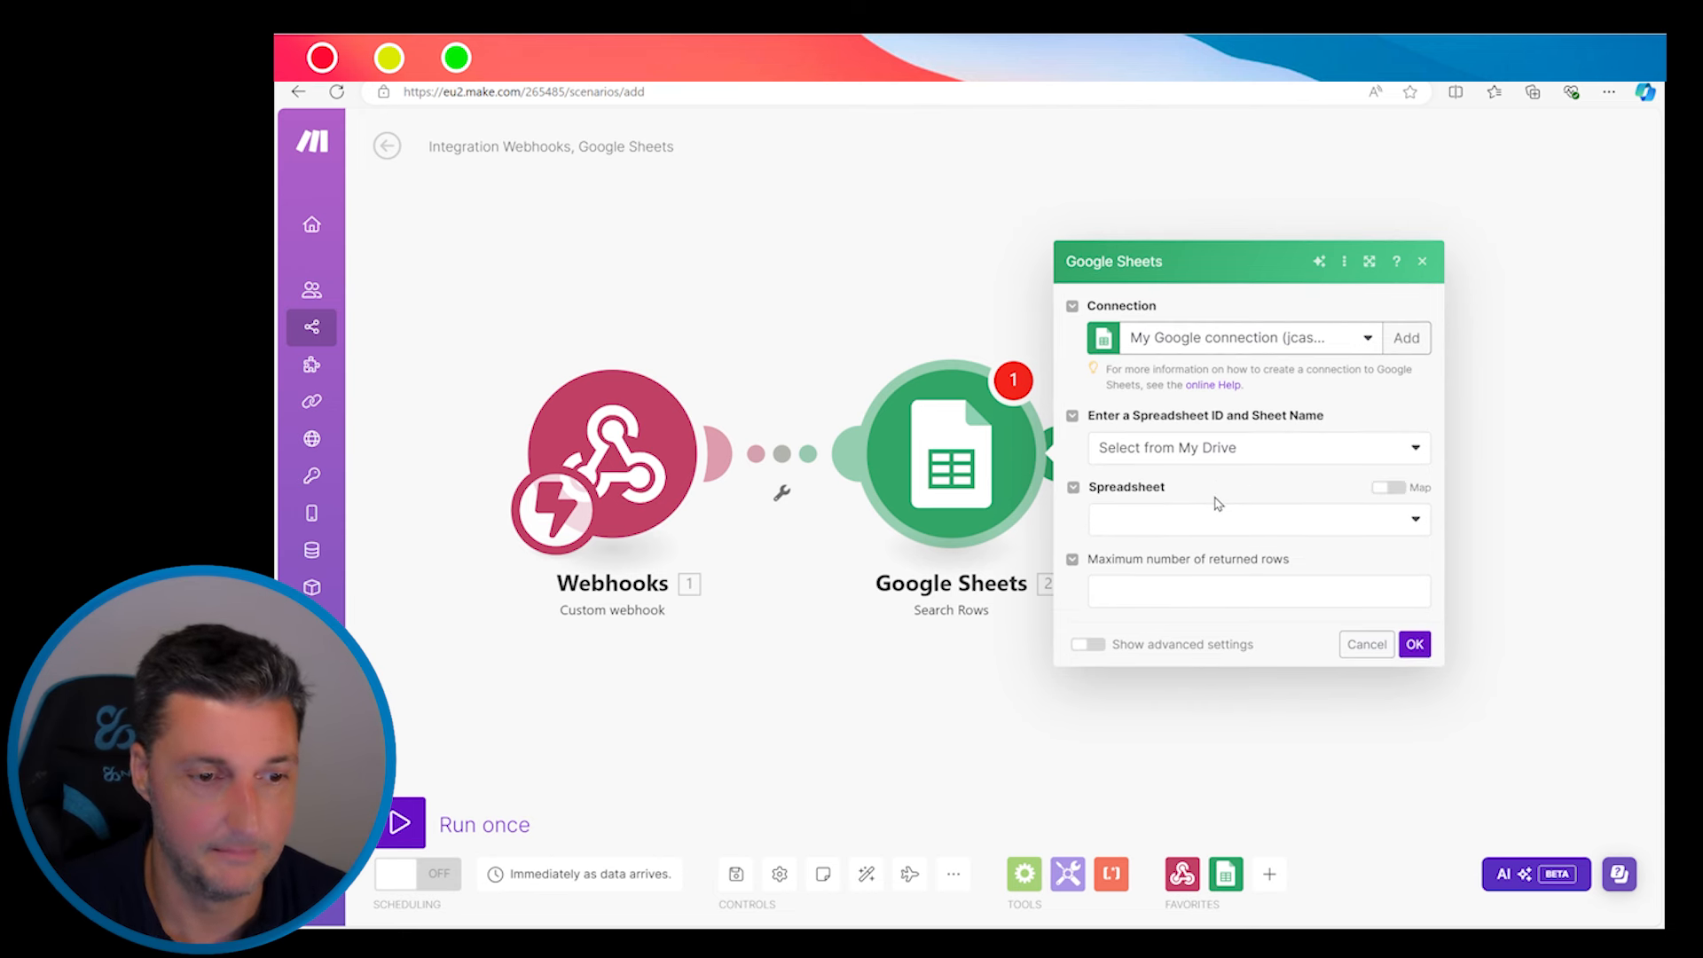
Select spreadsheet Facturas_CLINICA_DENTOLES and sheet Hoja 1 in Search Rows and save
left_click(1417, 522)
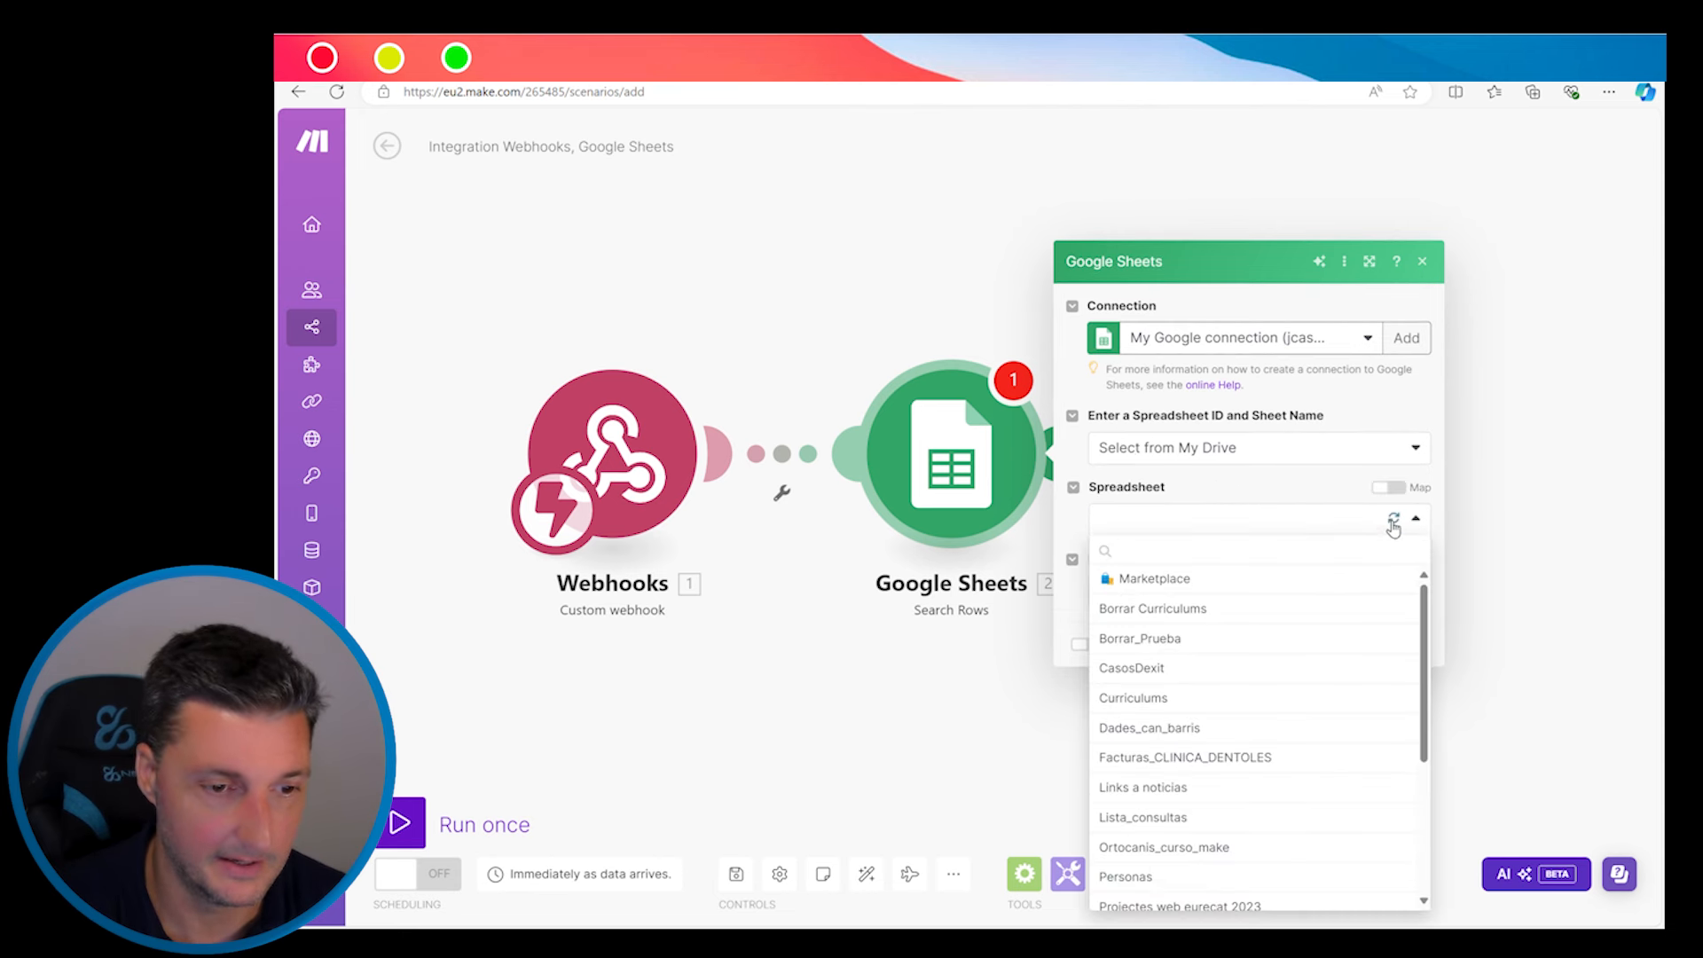
left_click(1181, 759)
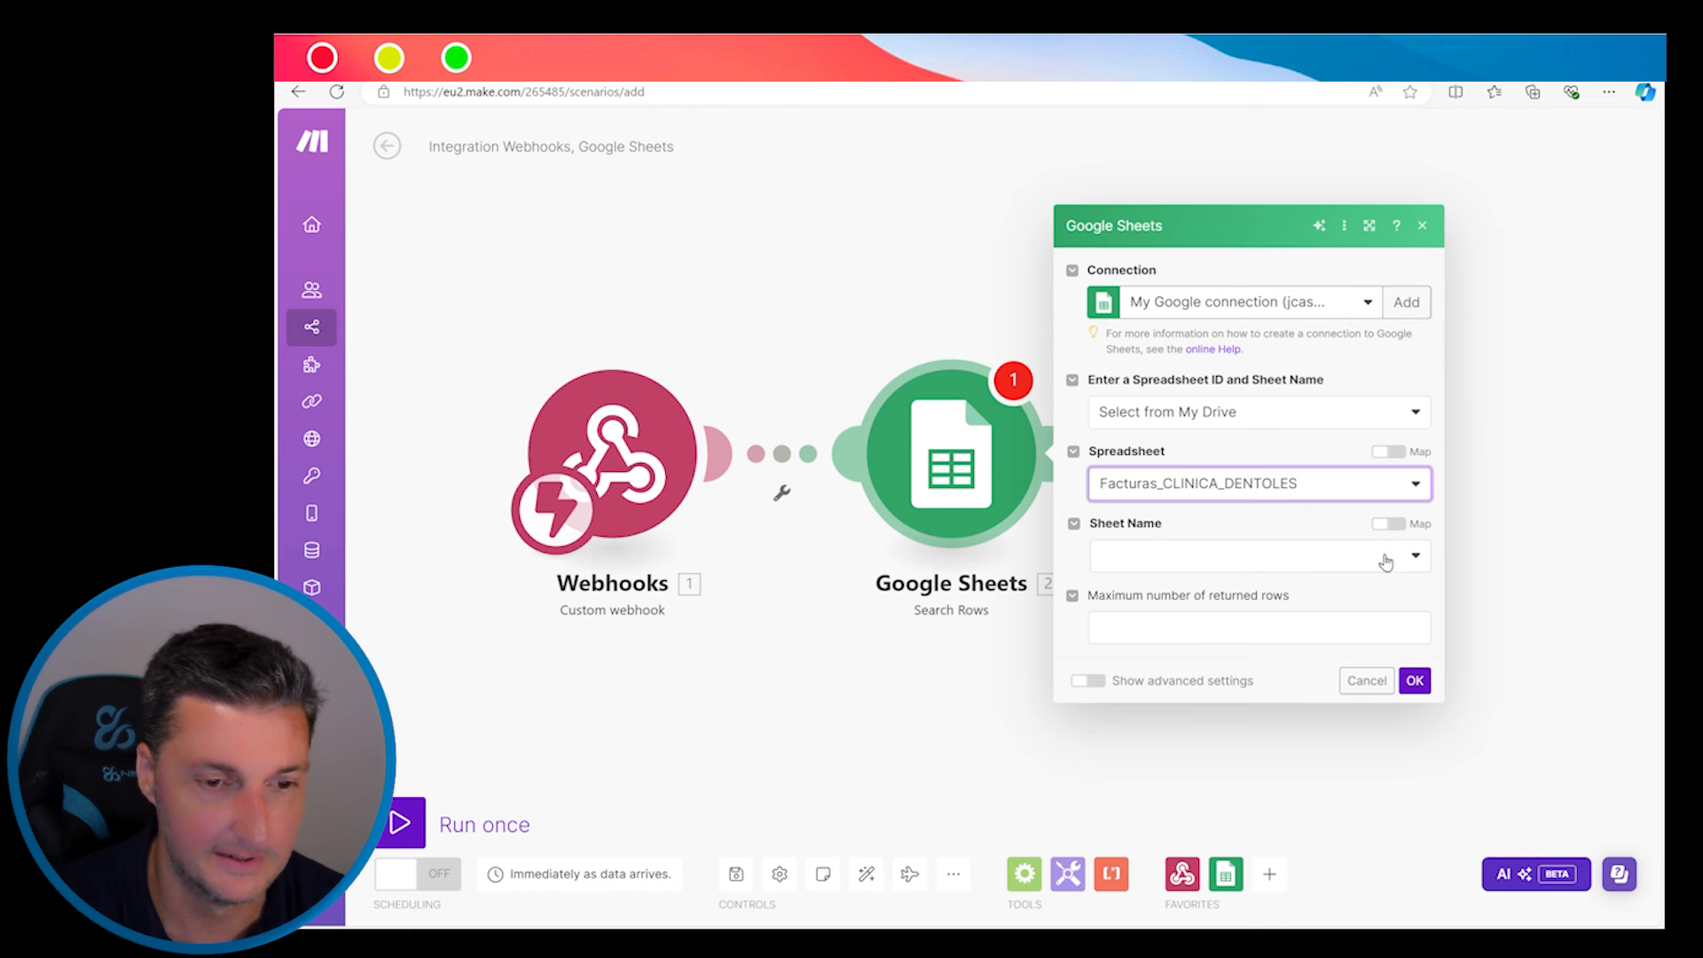
left_click(1415, 557)
left_click(1124, 586)
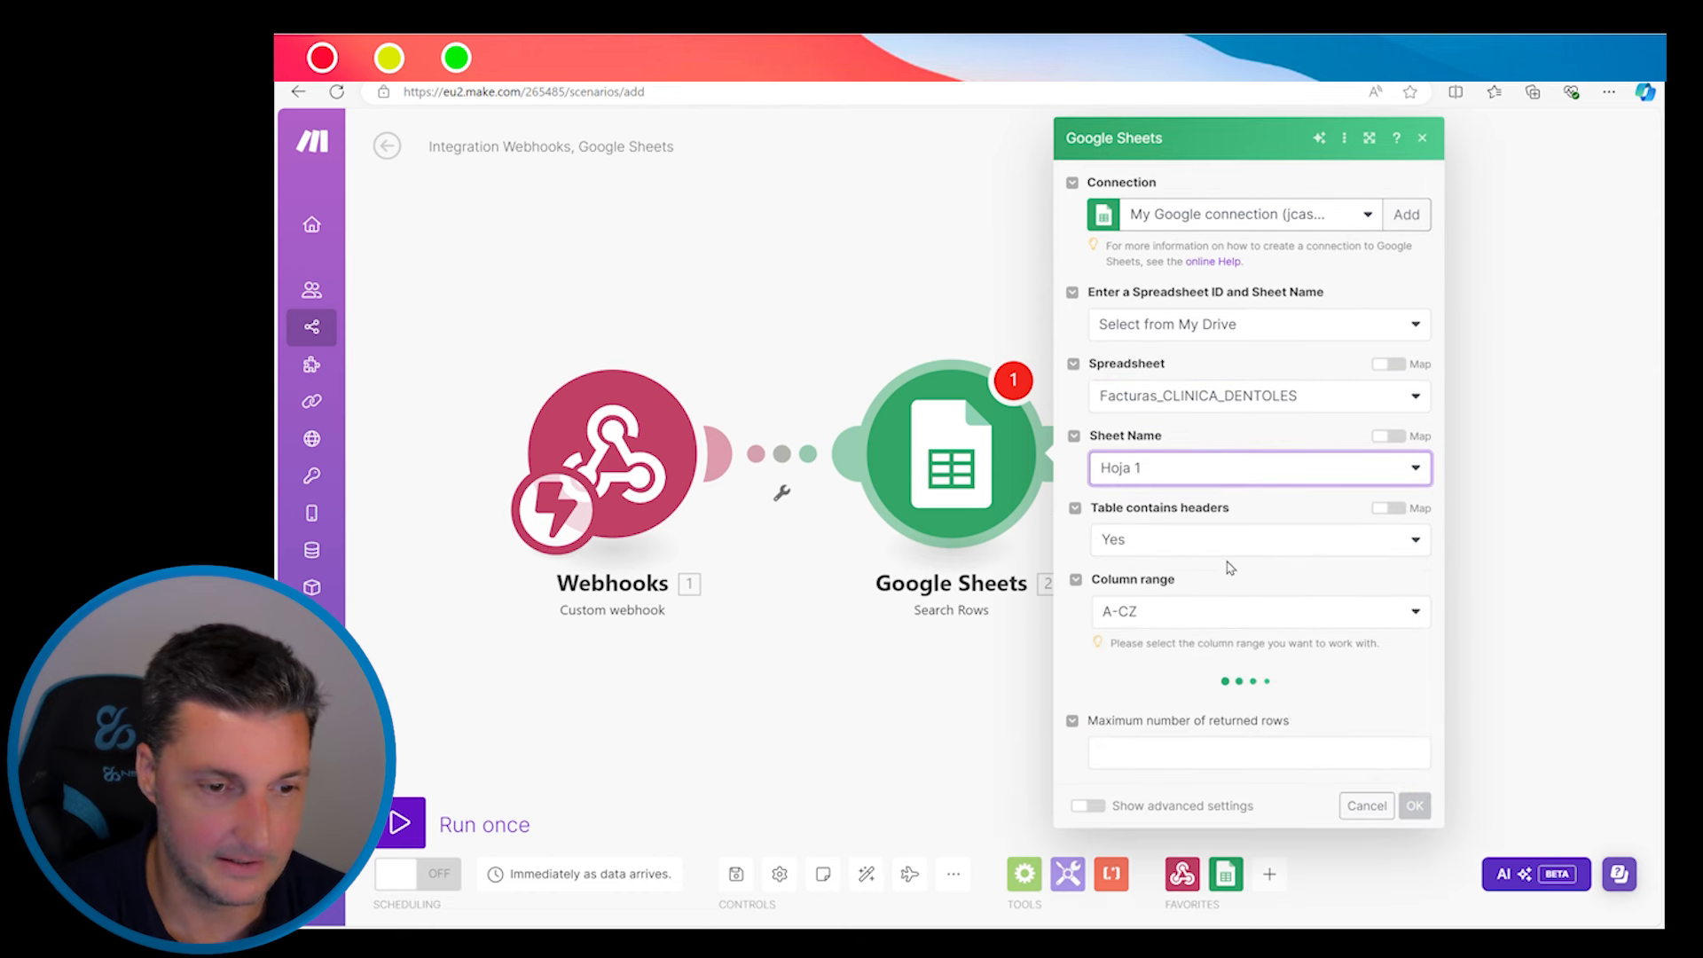
scroll(1231, 568, "down", 1)
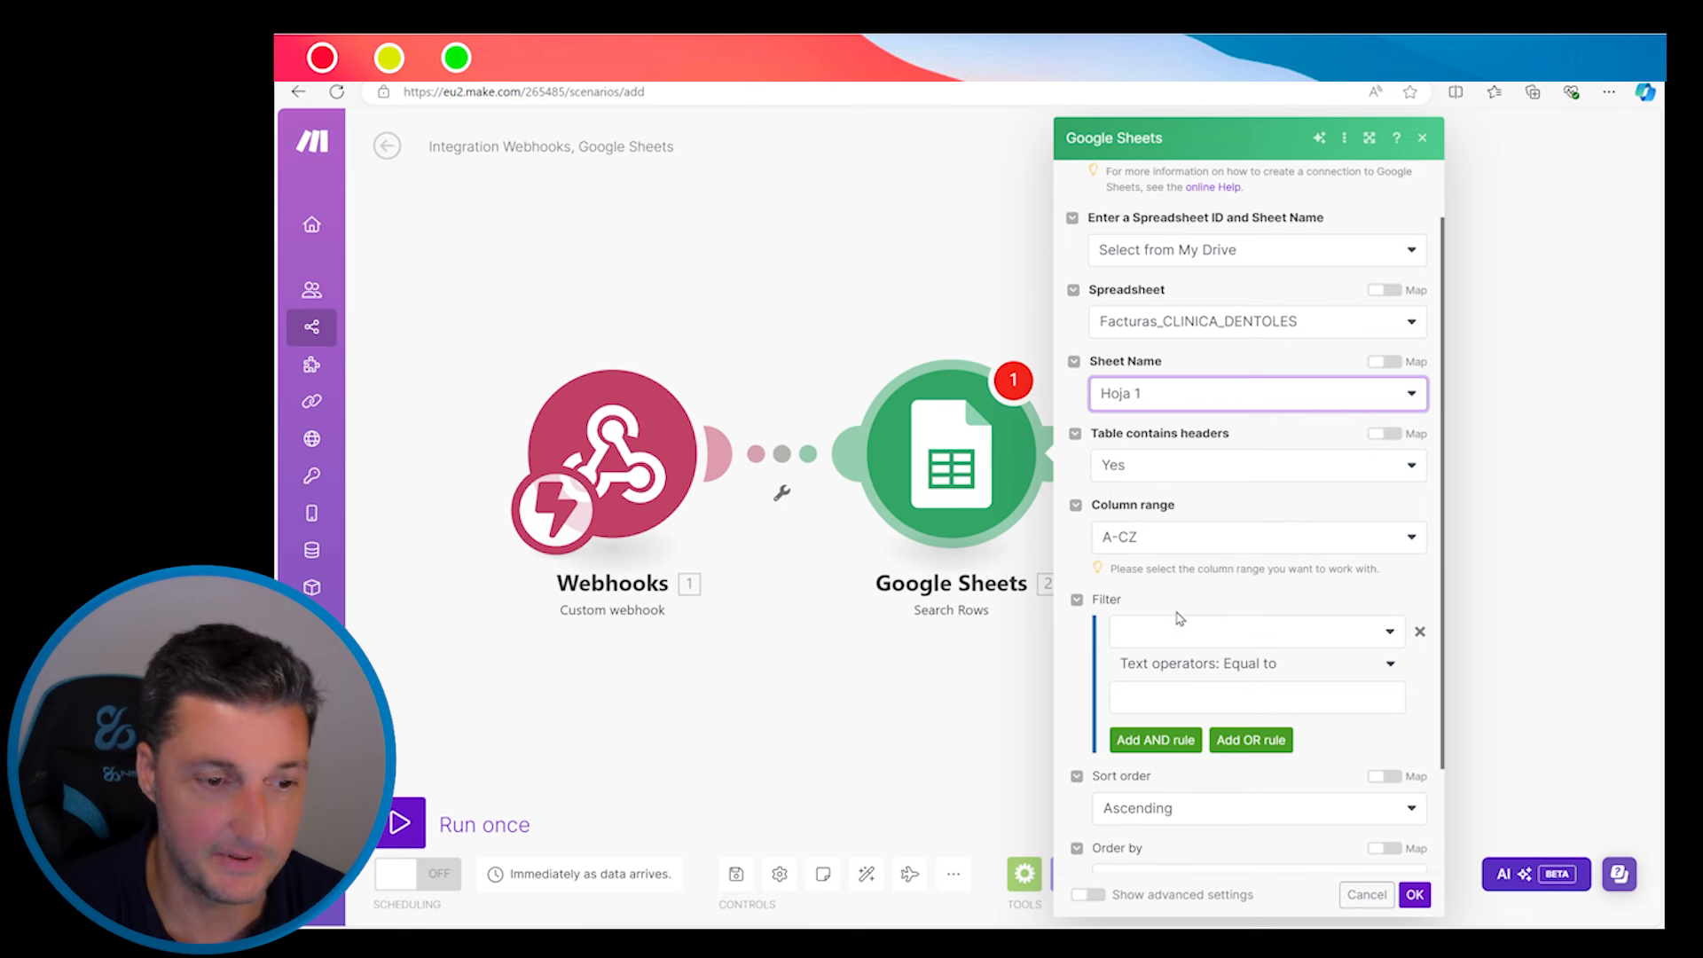
scroll(1179, 612, "down", 1)
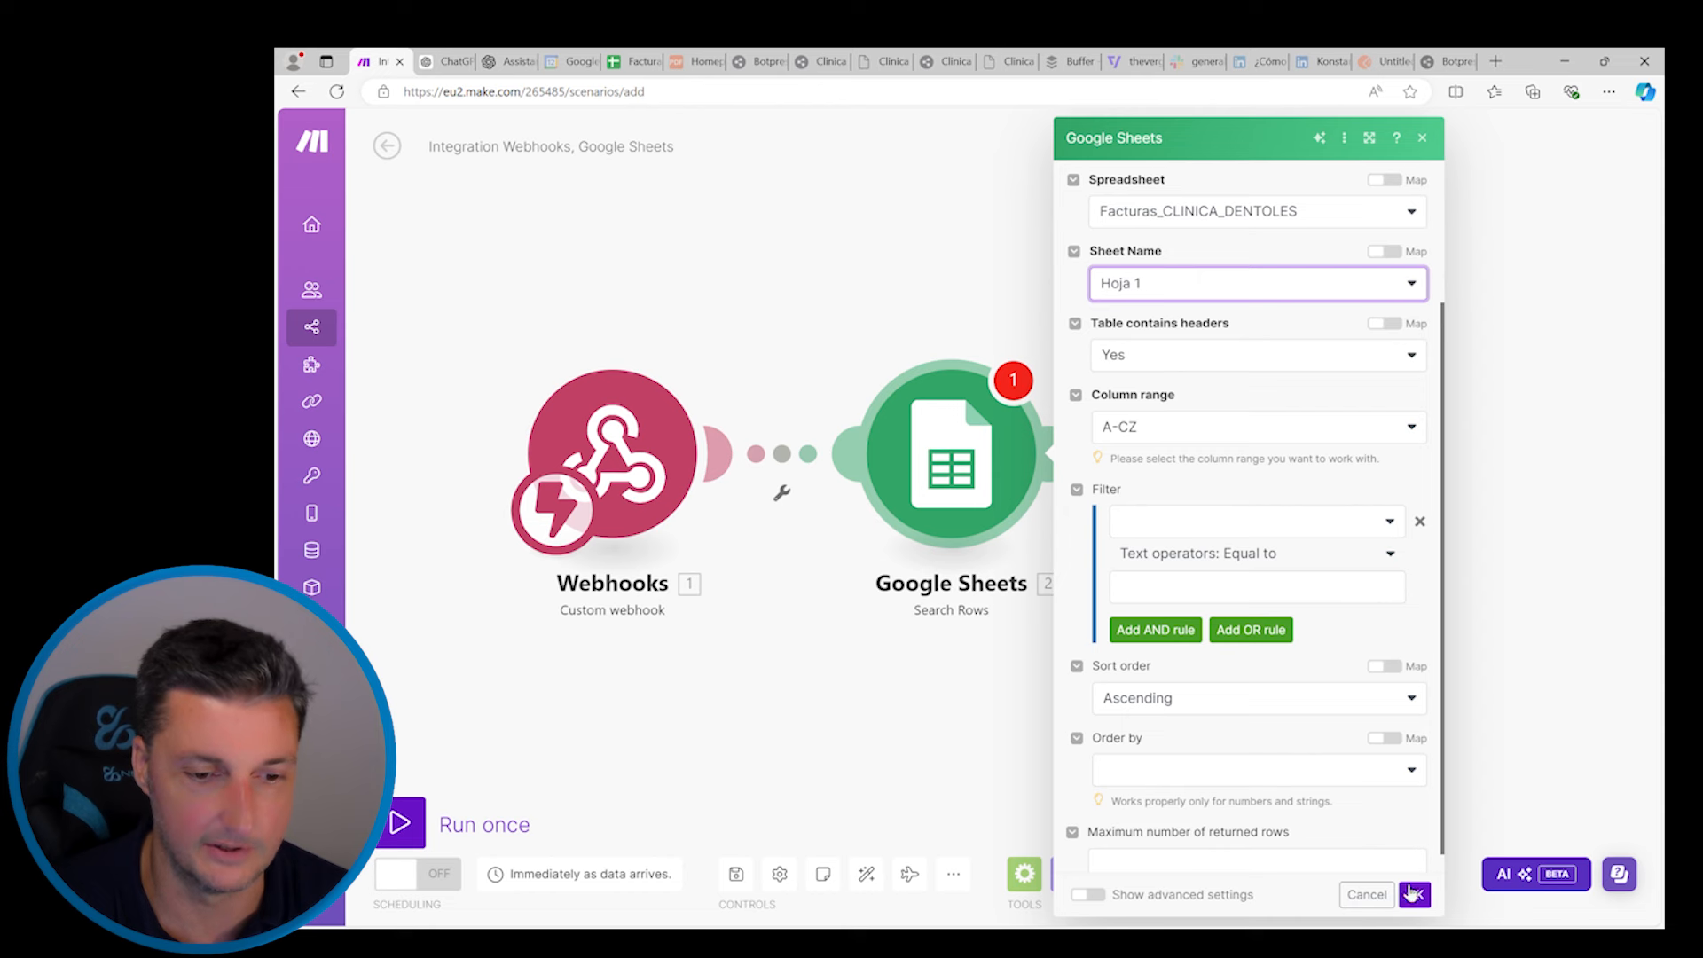
scroll(1354, 765, "down", 1)
left_click(1414, 894)
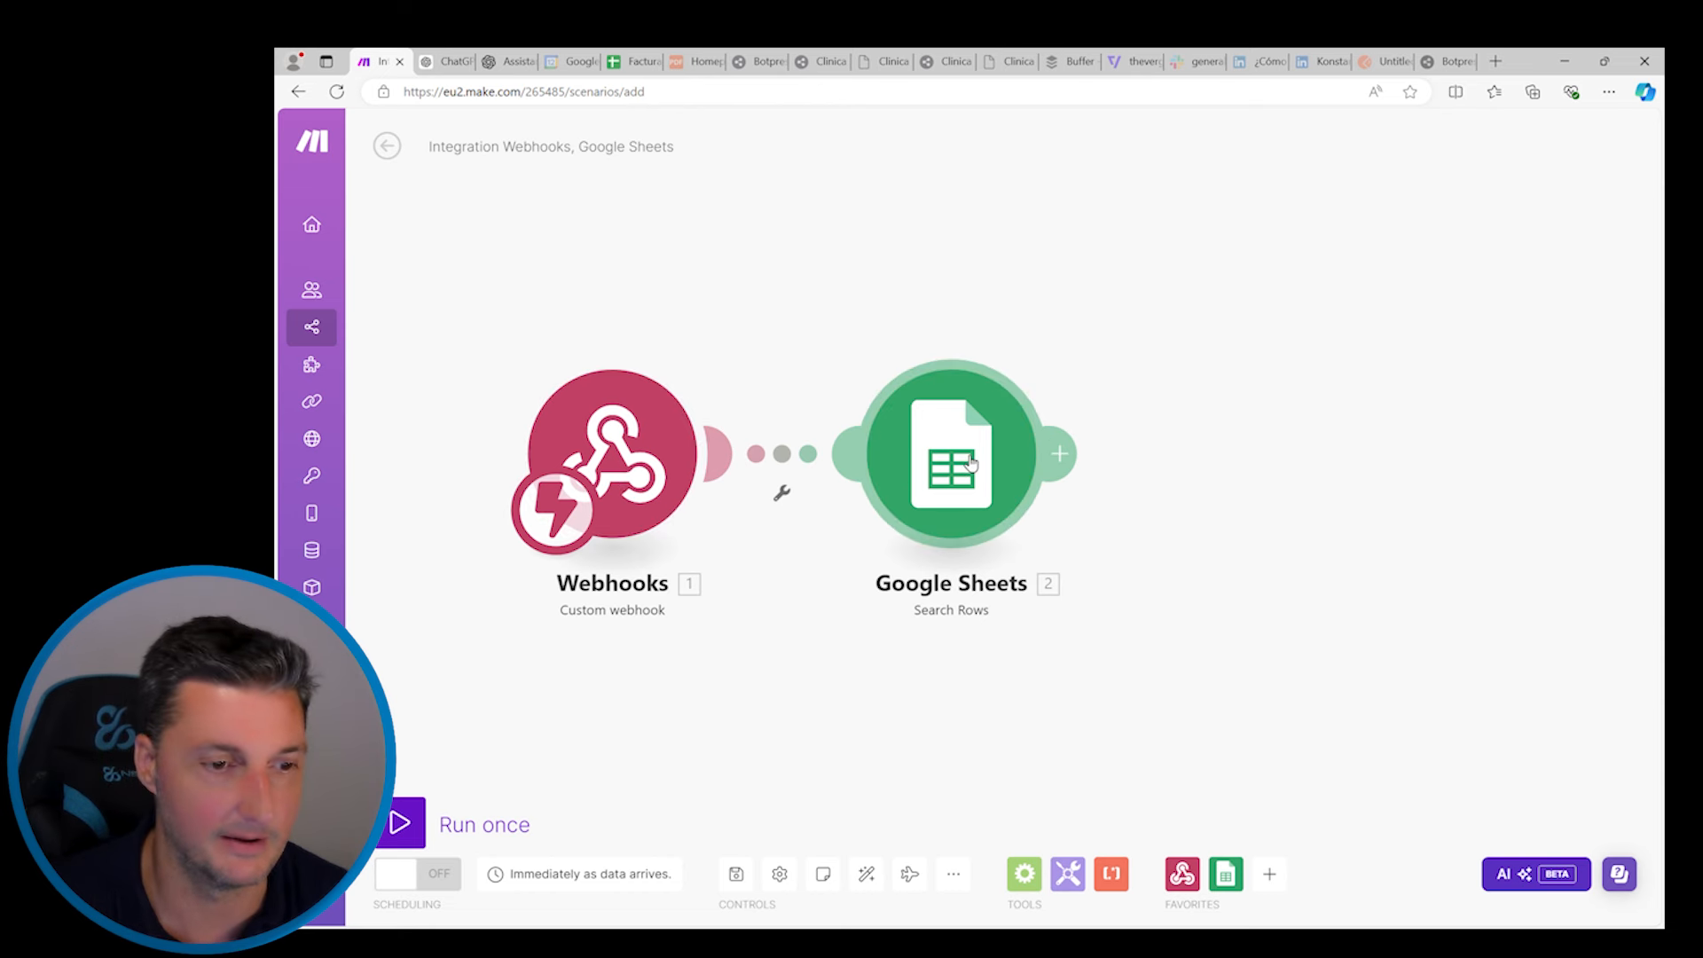
Reopen the Search Rows module to inspect its filter columns and webhook data, then close it
left_click(1005, 462)
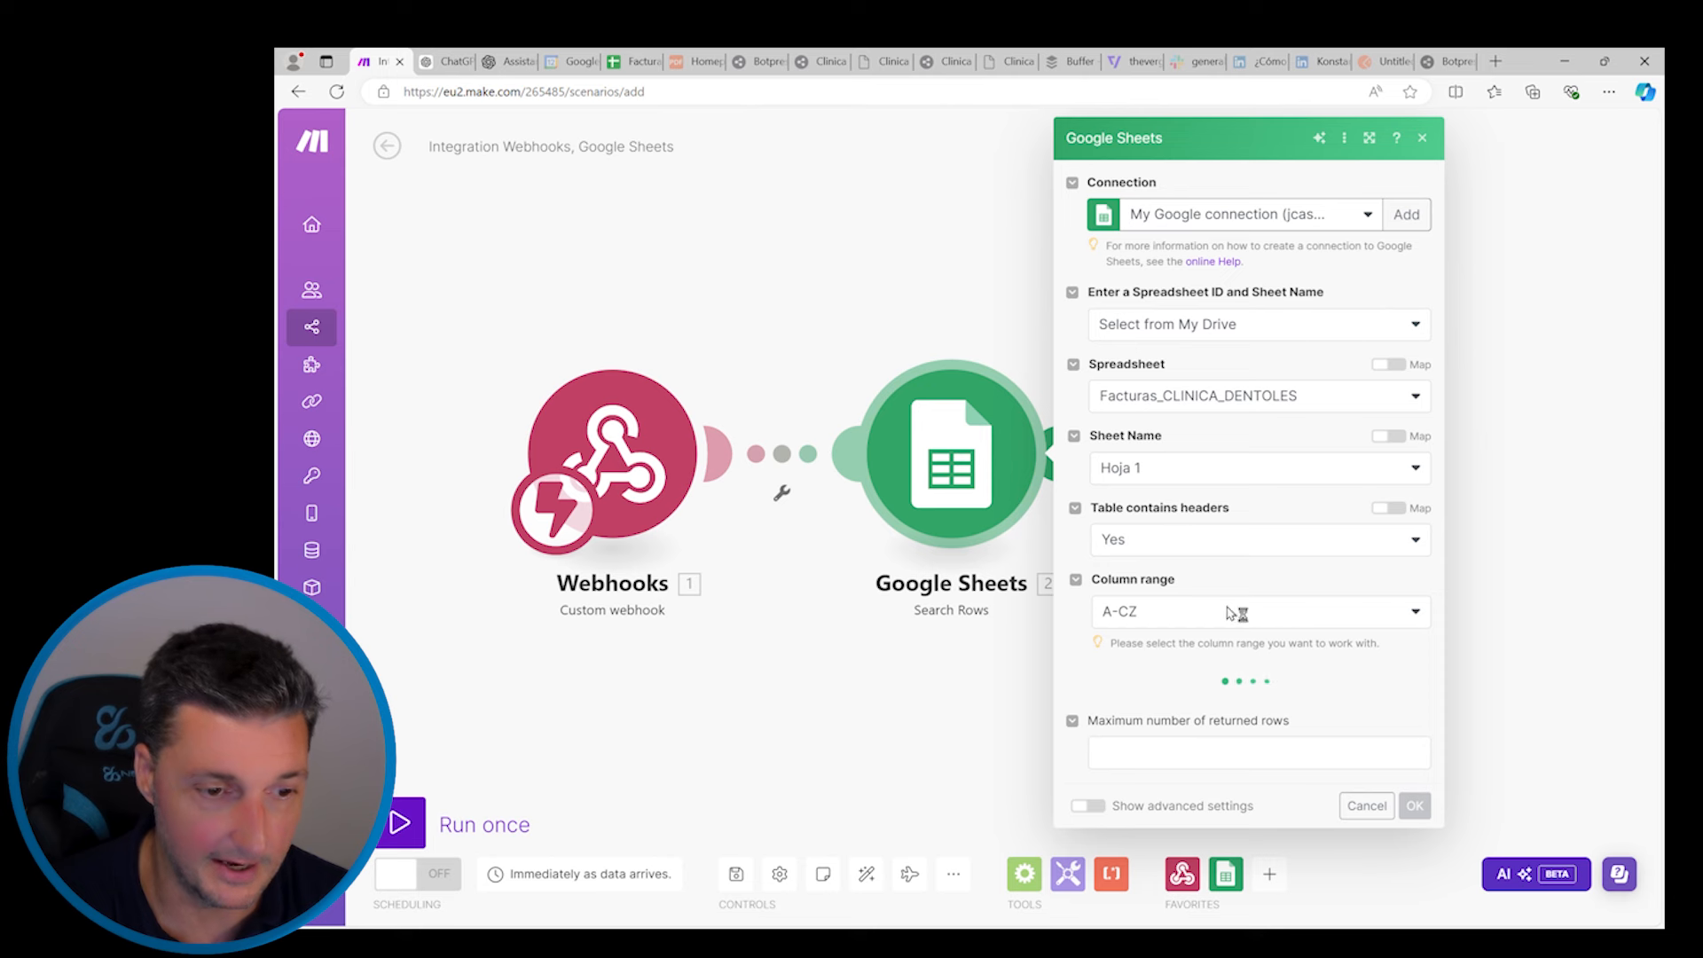
scroll(1224, 715, "down", 3)
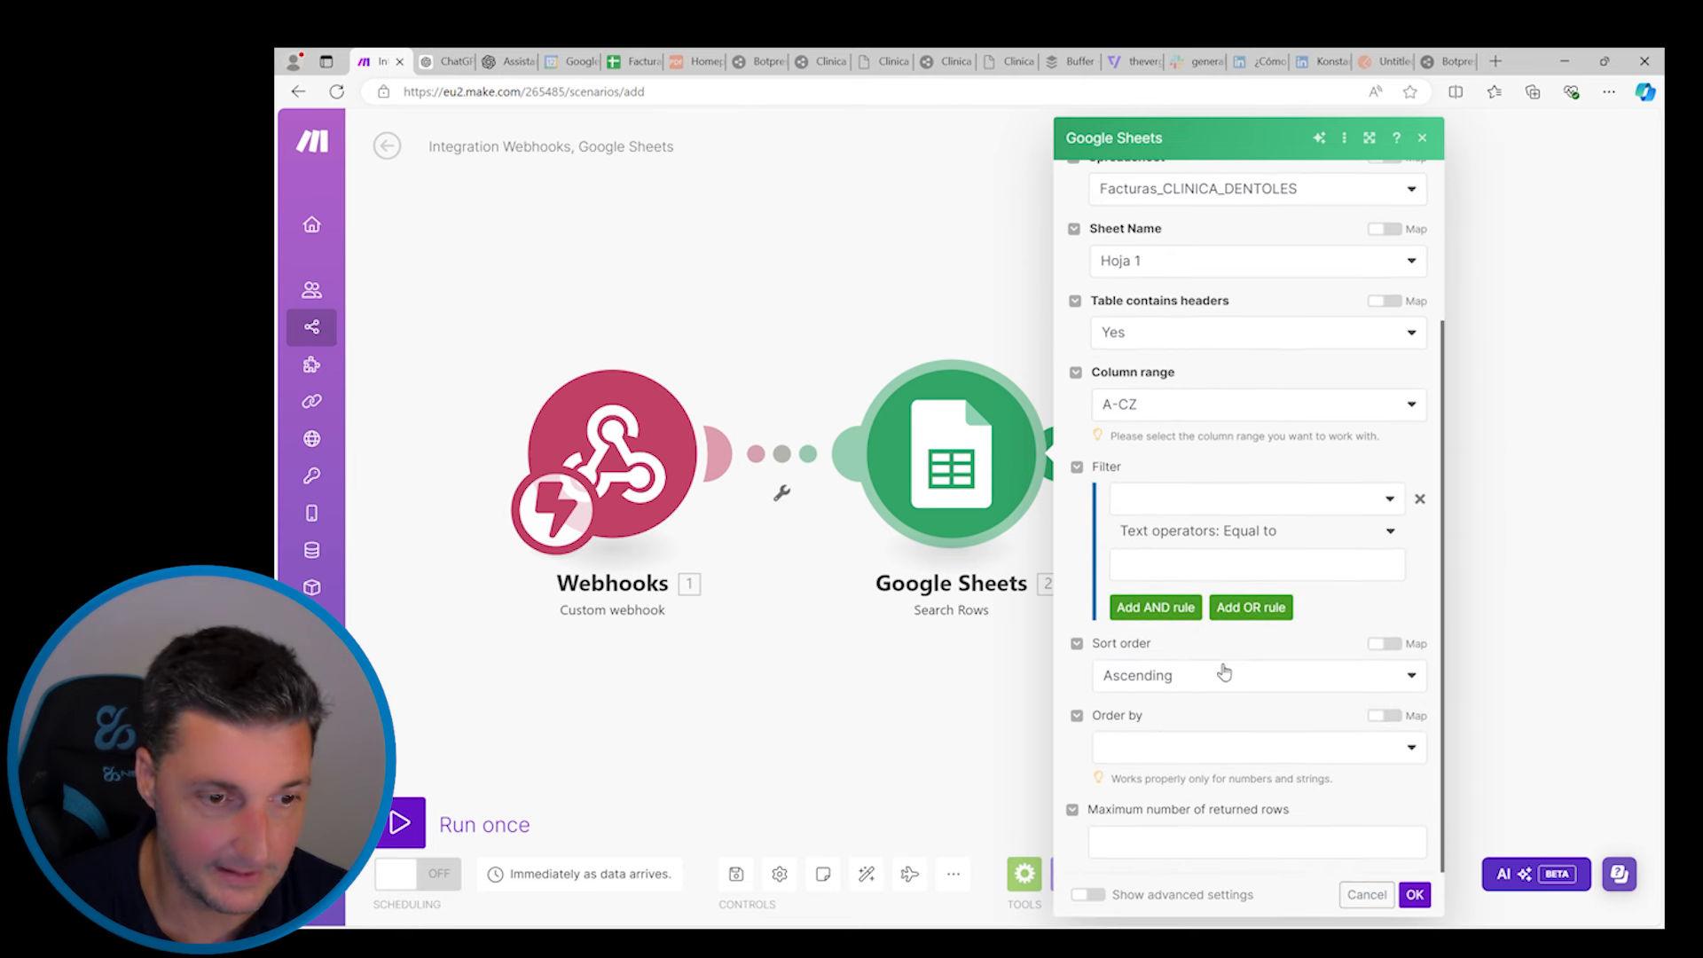
left_click(1175, 499)
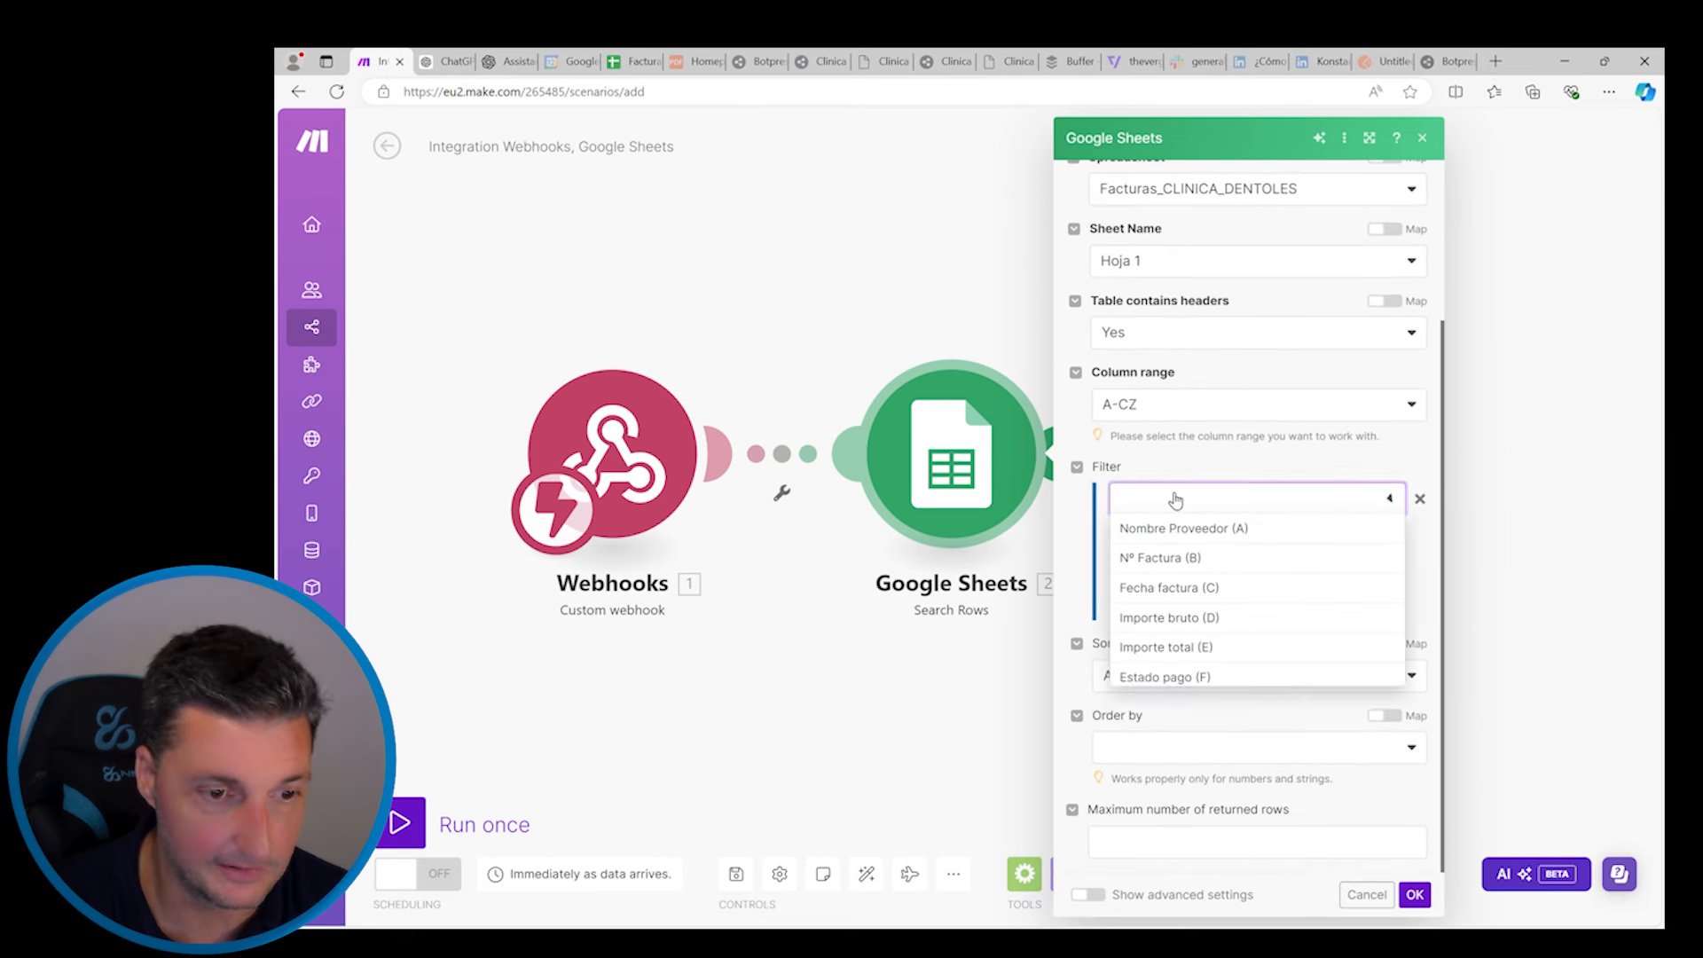
left_click(1252, 462)
left_click(1203, 564)
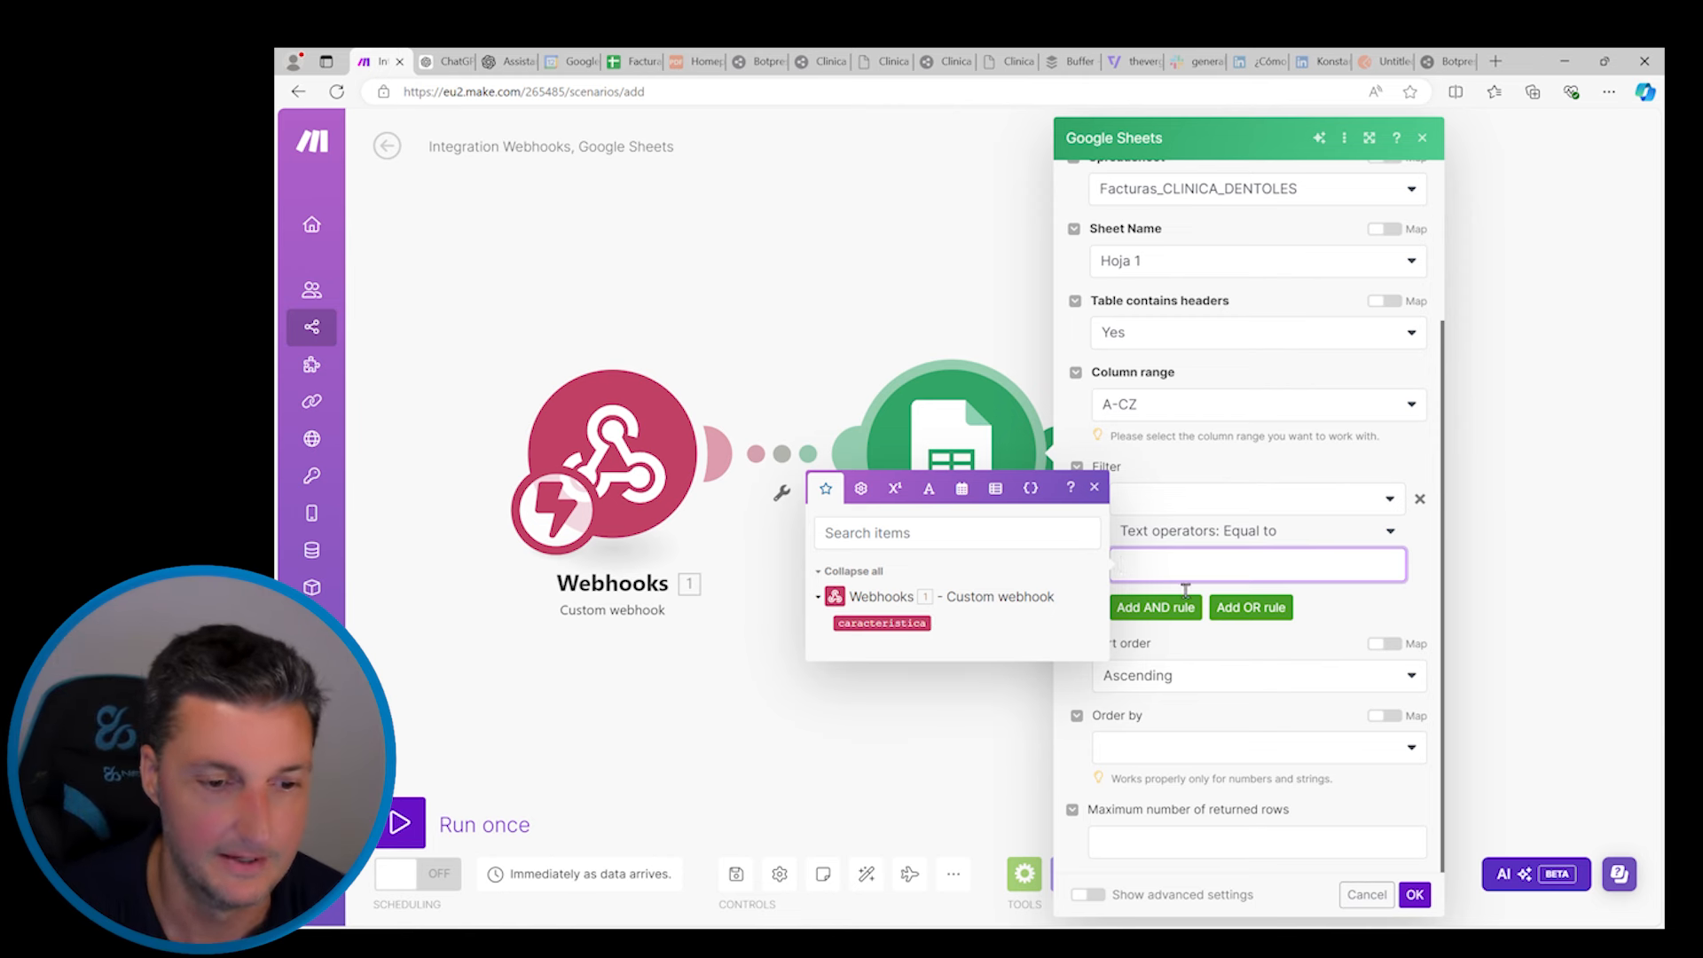
left_click(1415, 894)
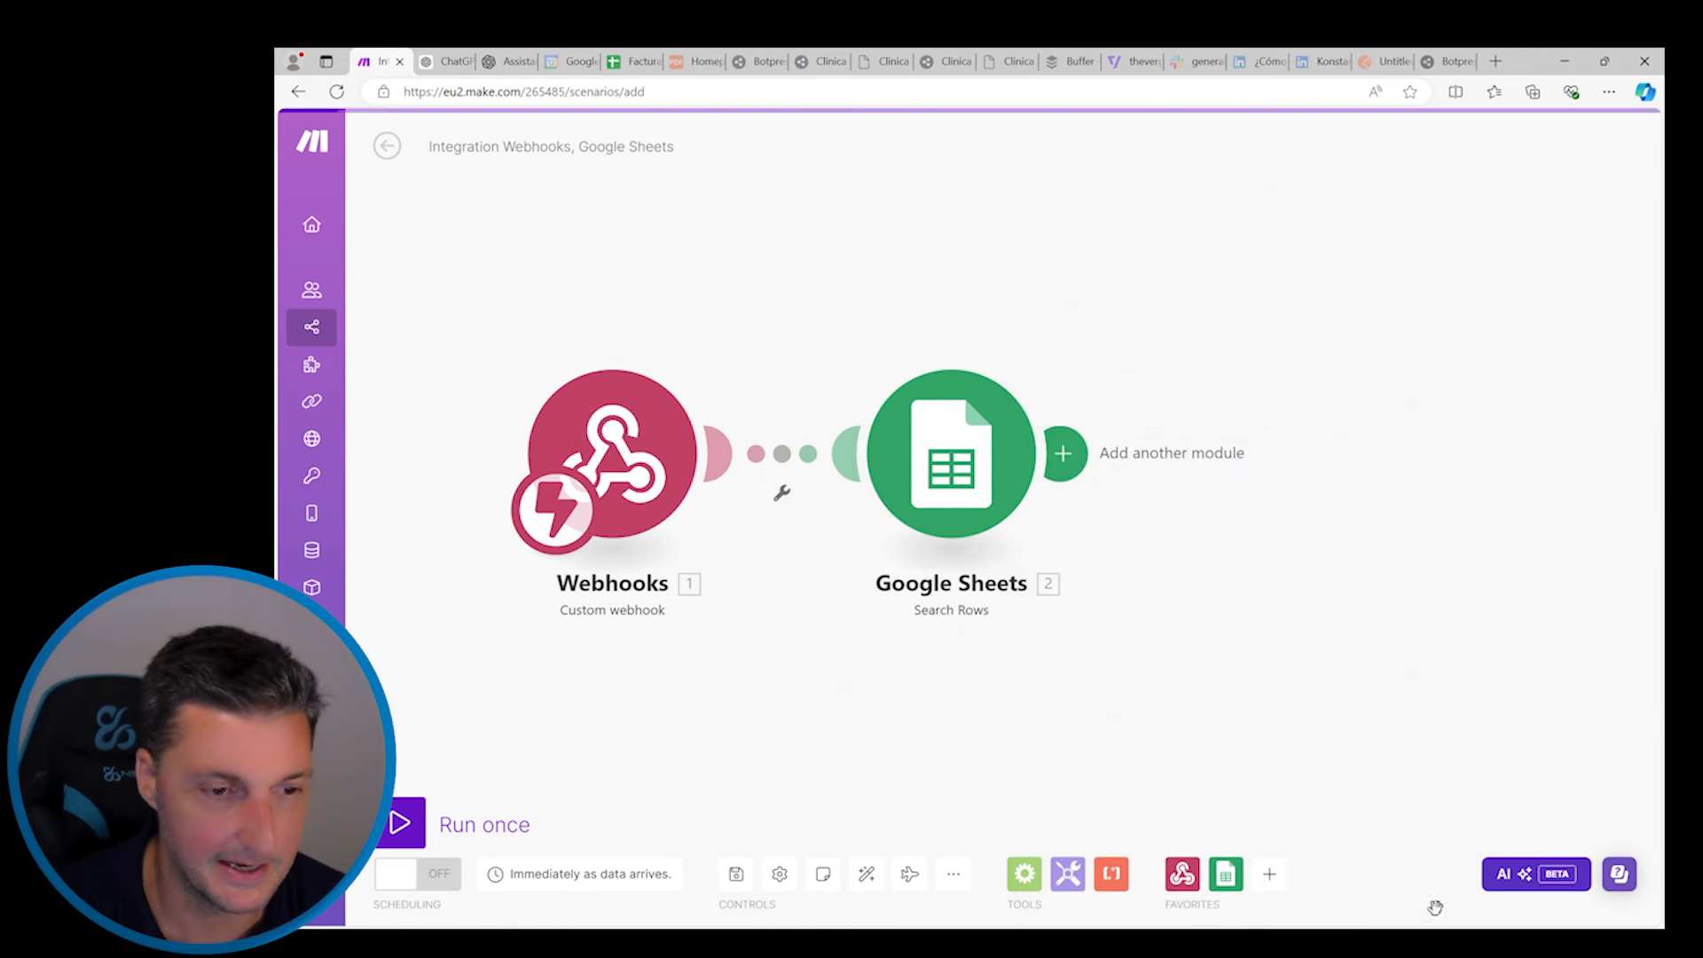
left_click(1061, 453)
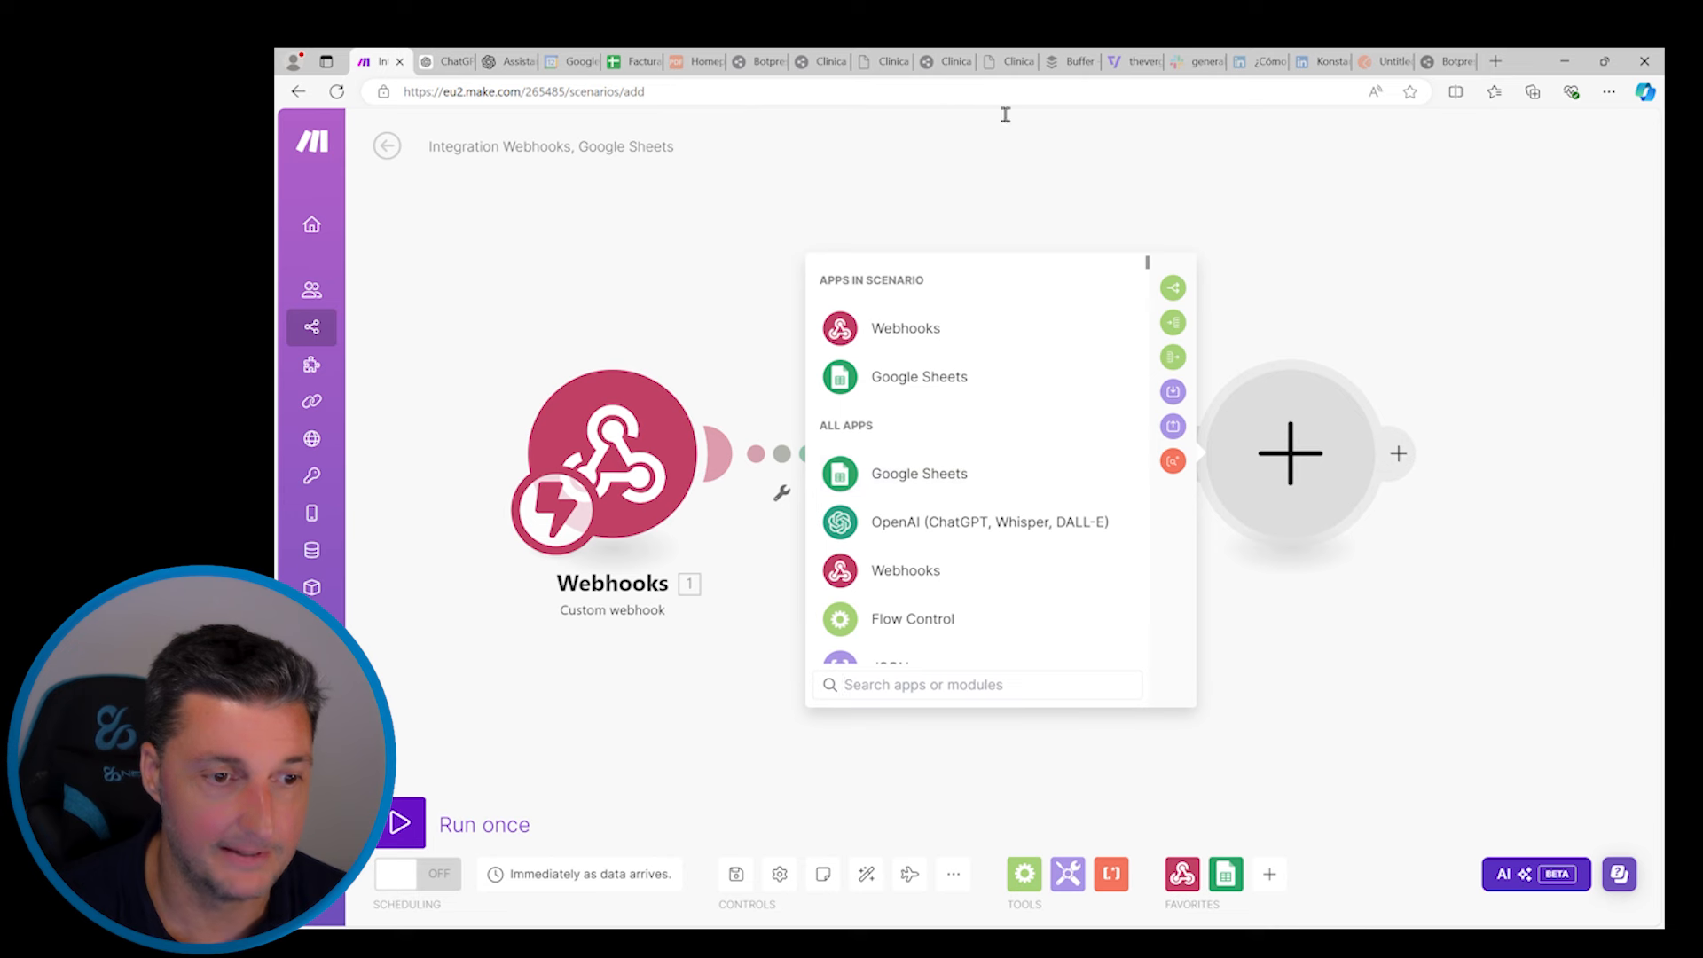
left_click(994, 151)
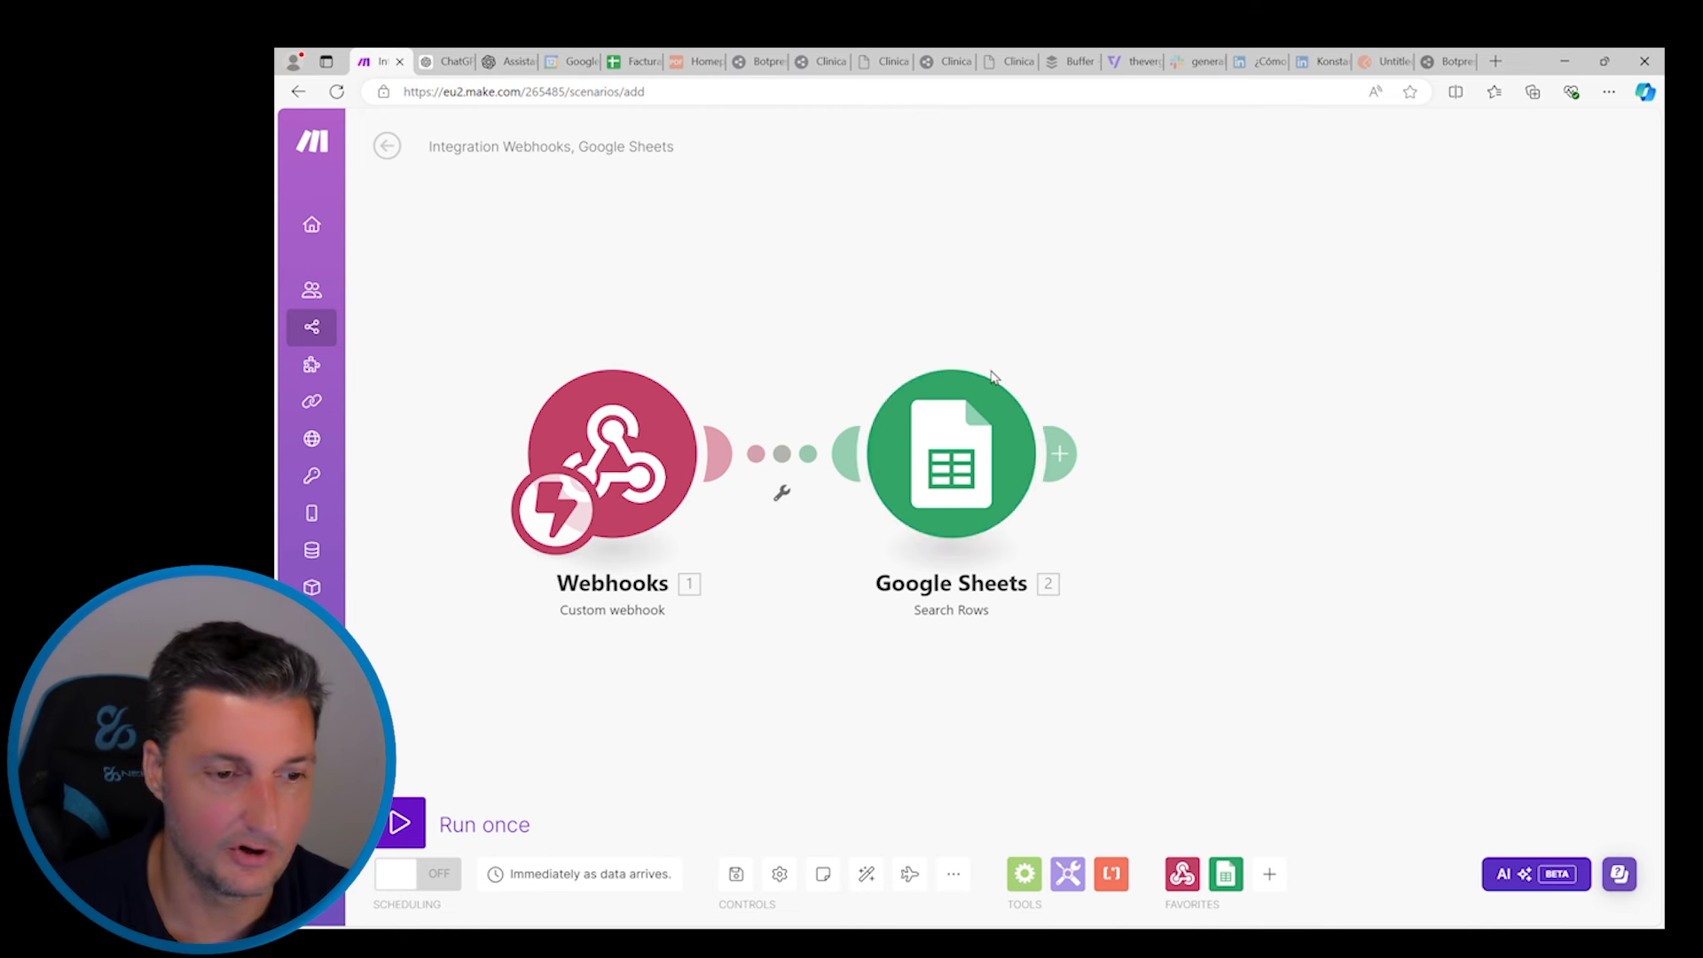
Insert a Tools Text aggregator module after Google Sheets, found by searching 'text aggr'
left_click(1074, 465)
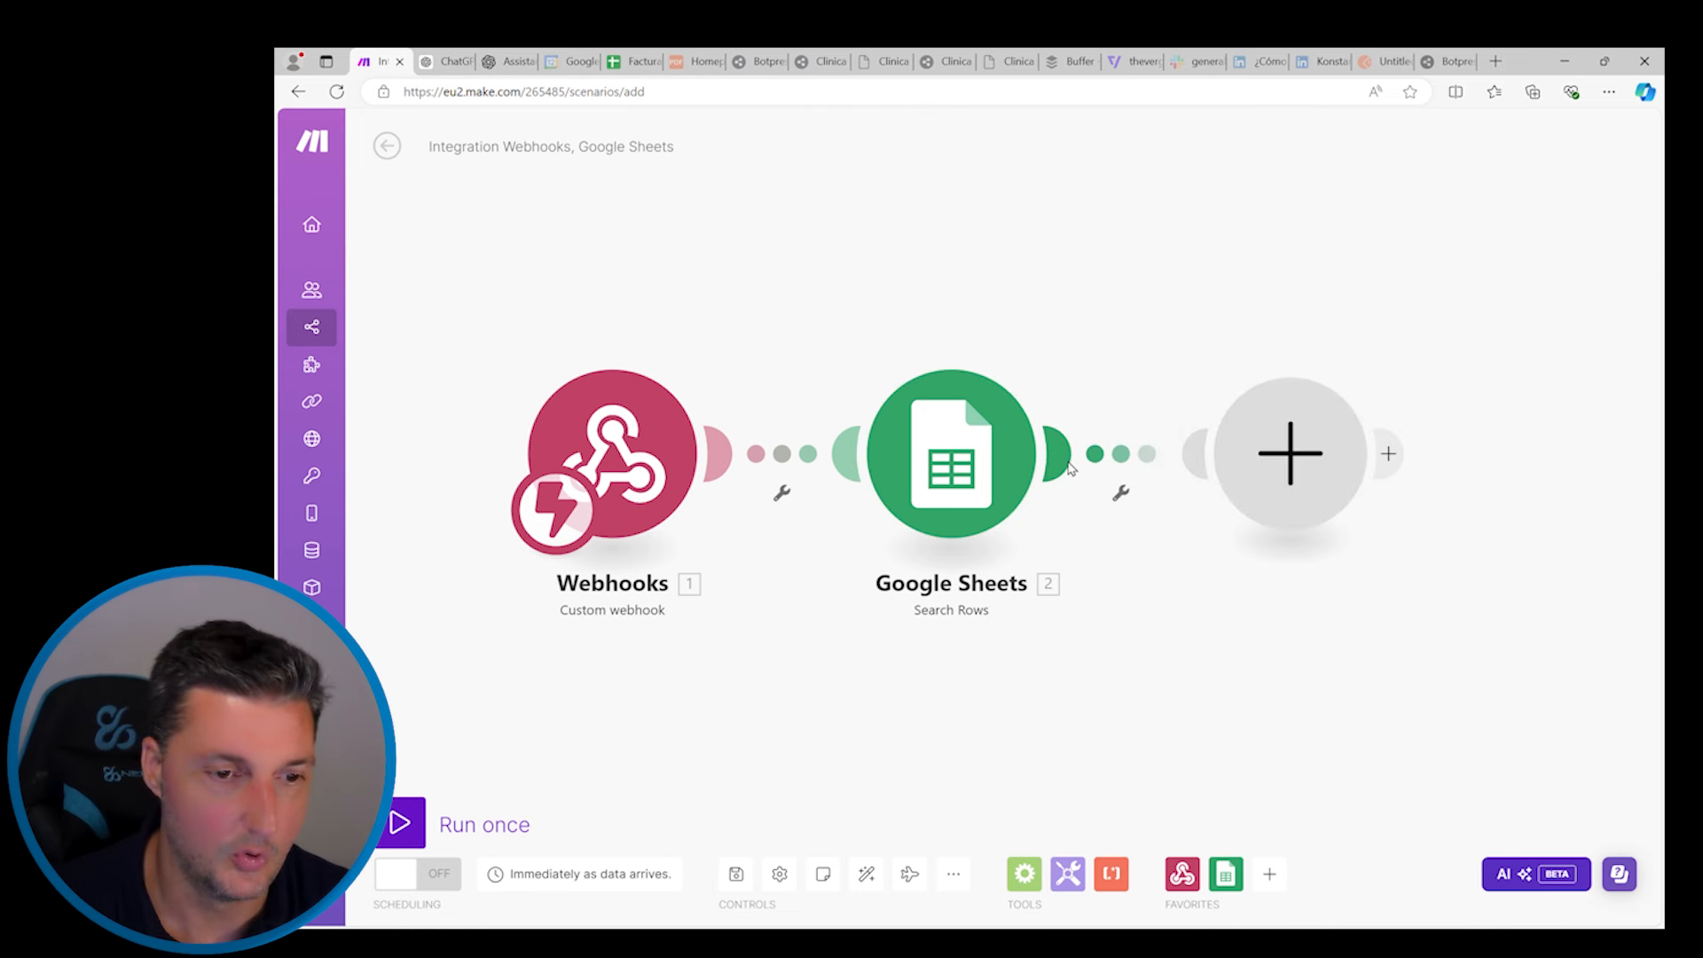
type("text")
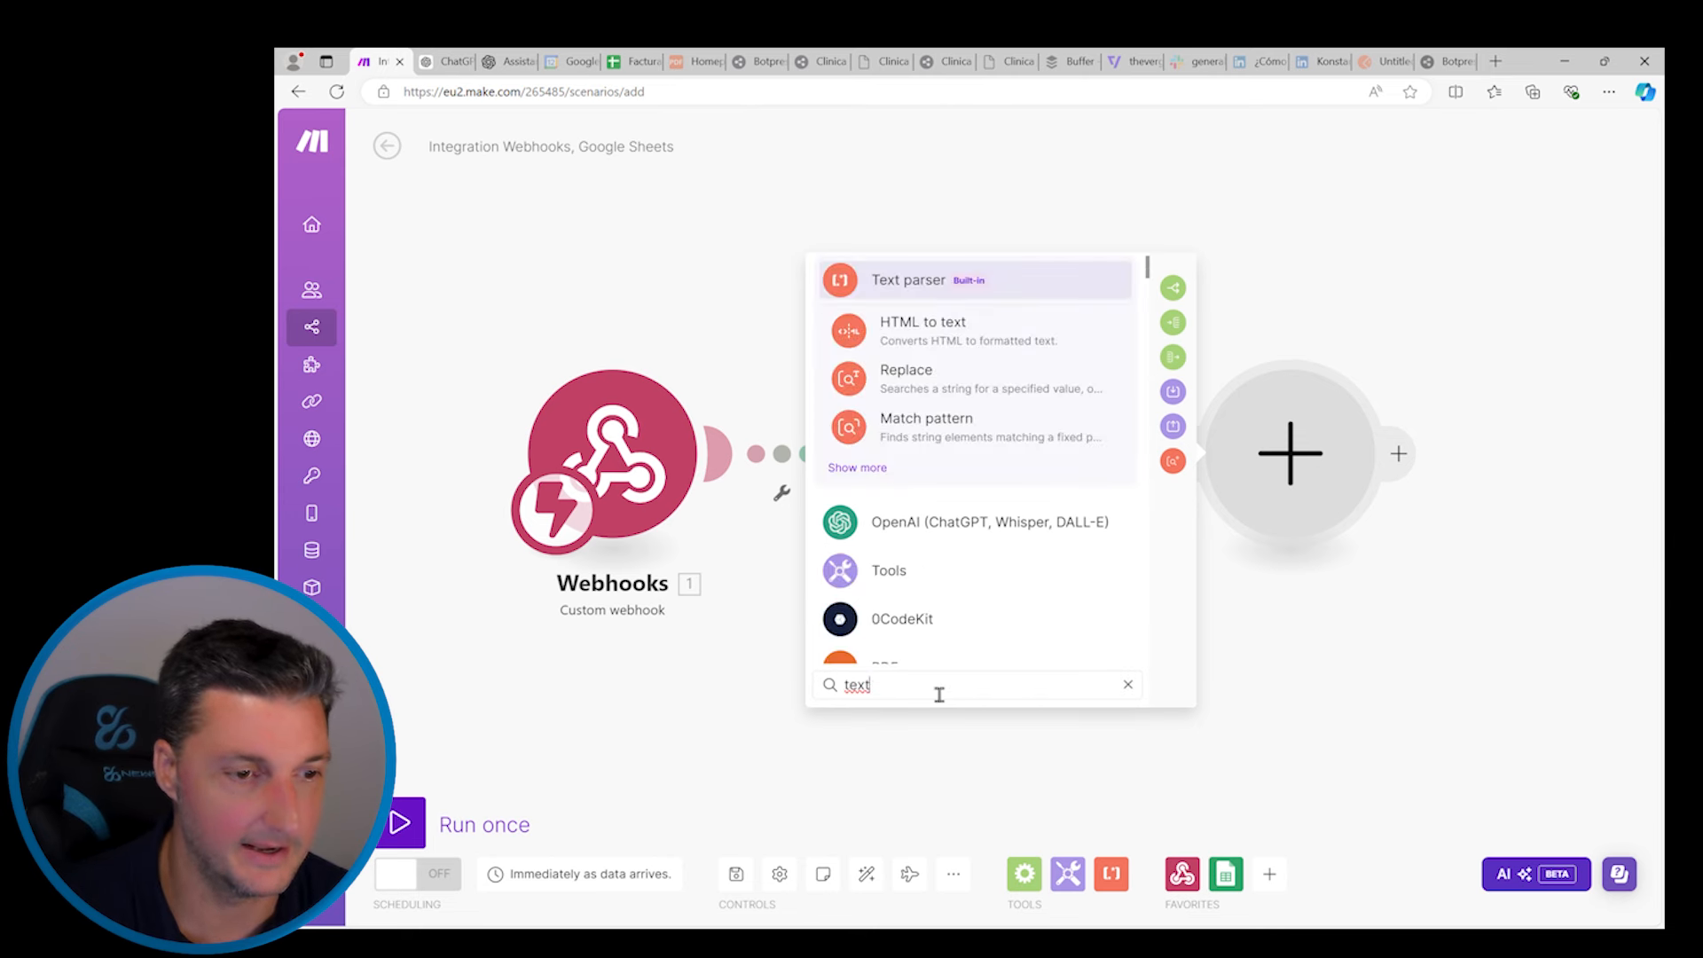
type(" aggr")
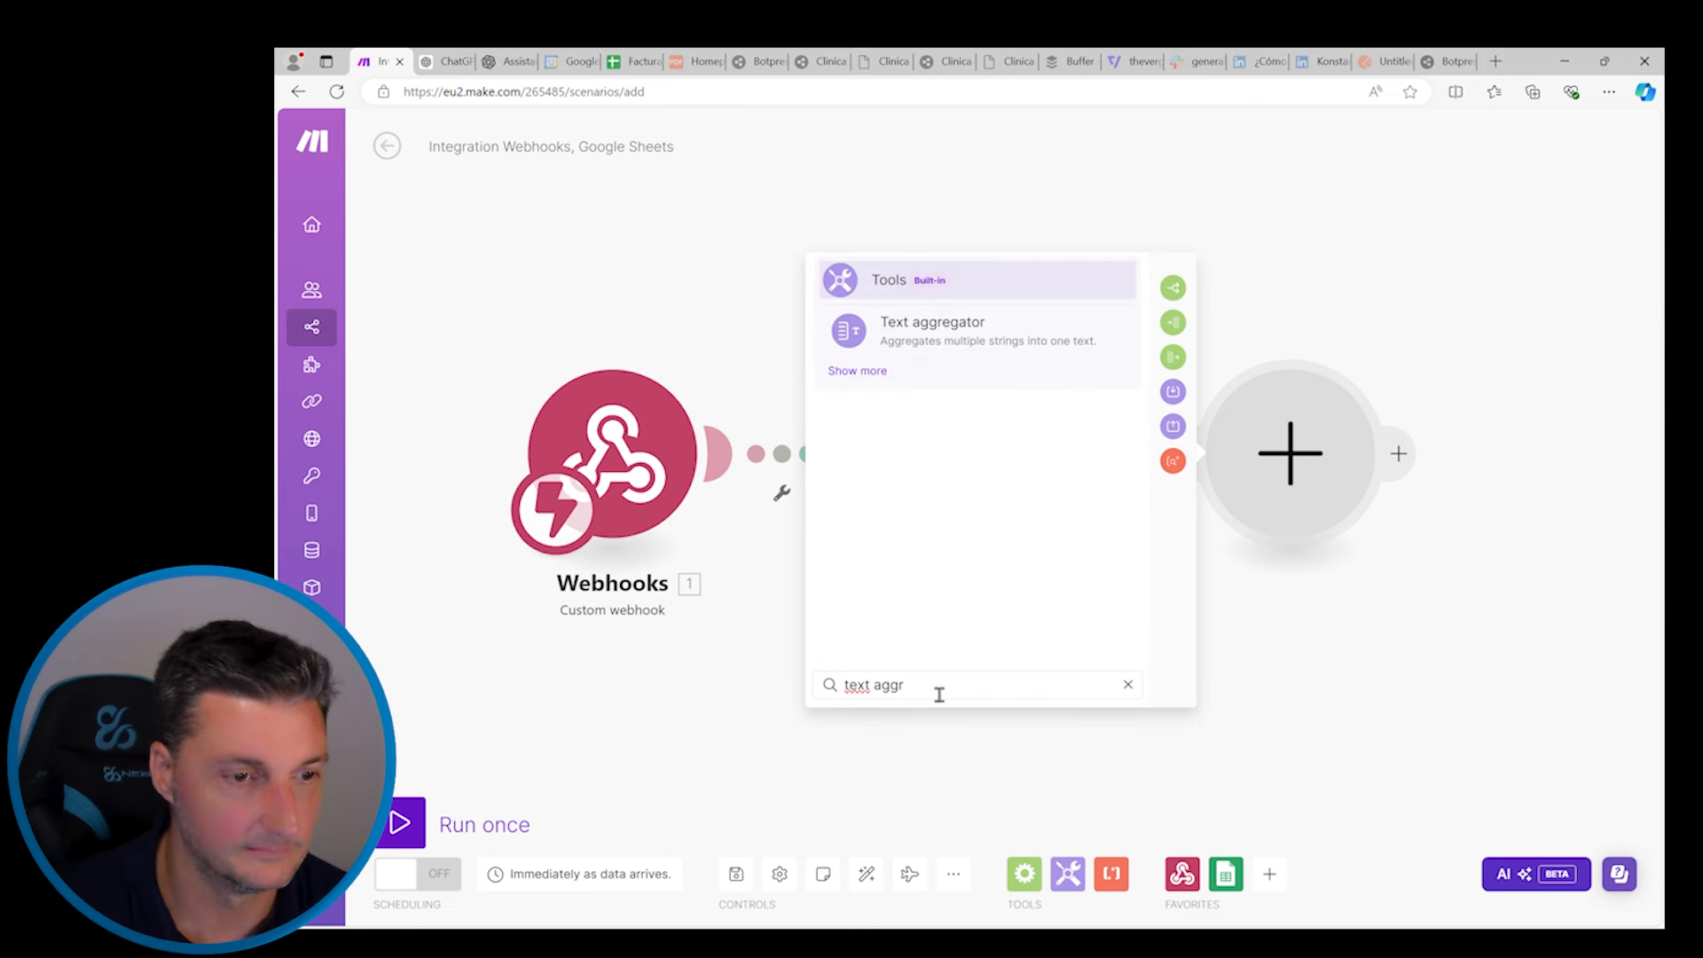
left_click(927, 324)
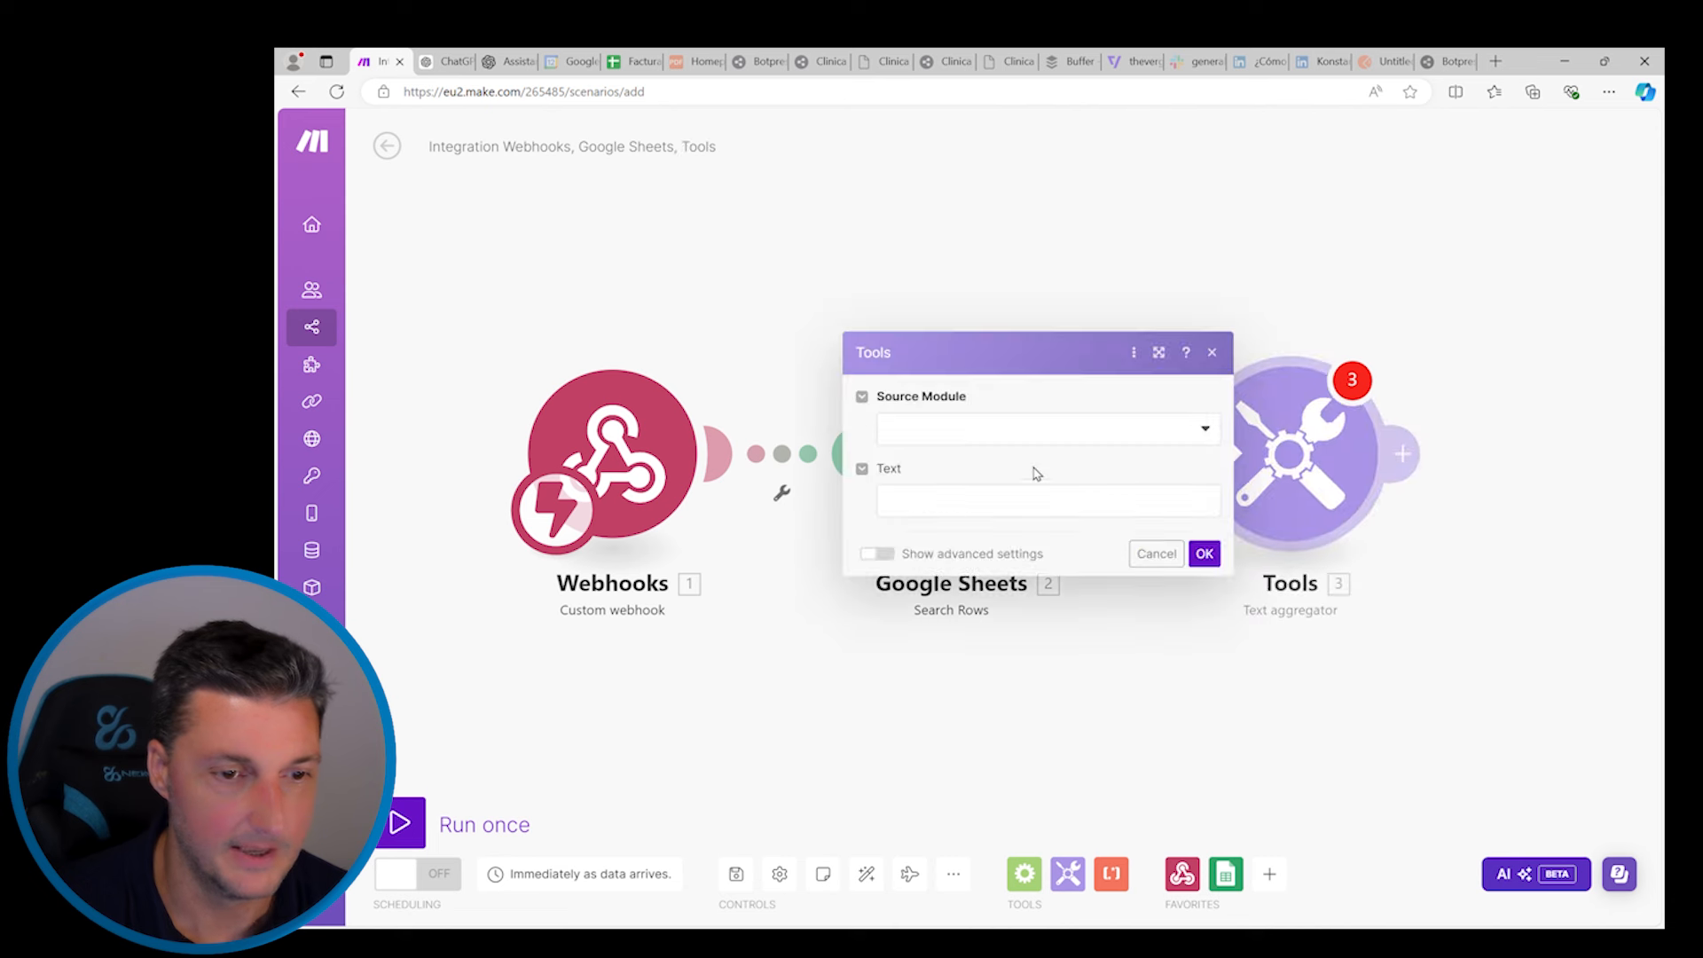
Set the Text aggregator source to Google Sheets - Search Rows [2] with New row as row separator
left_click(1205, 431)
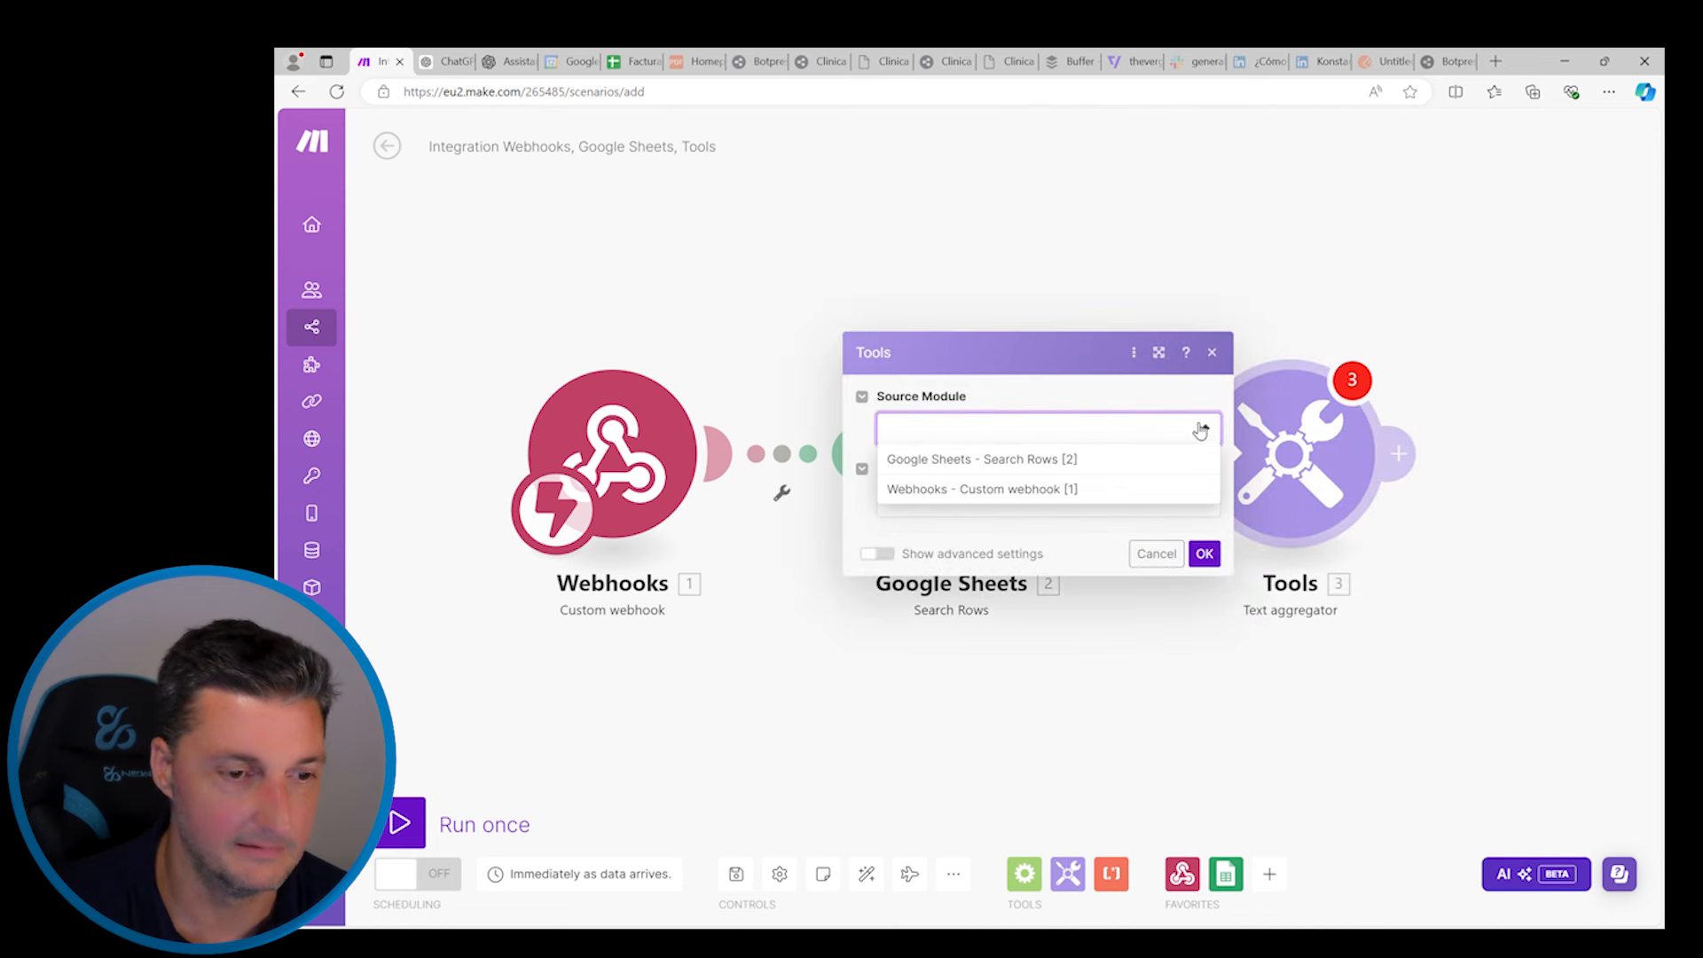
left_click(1041, 462)
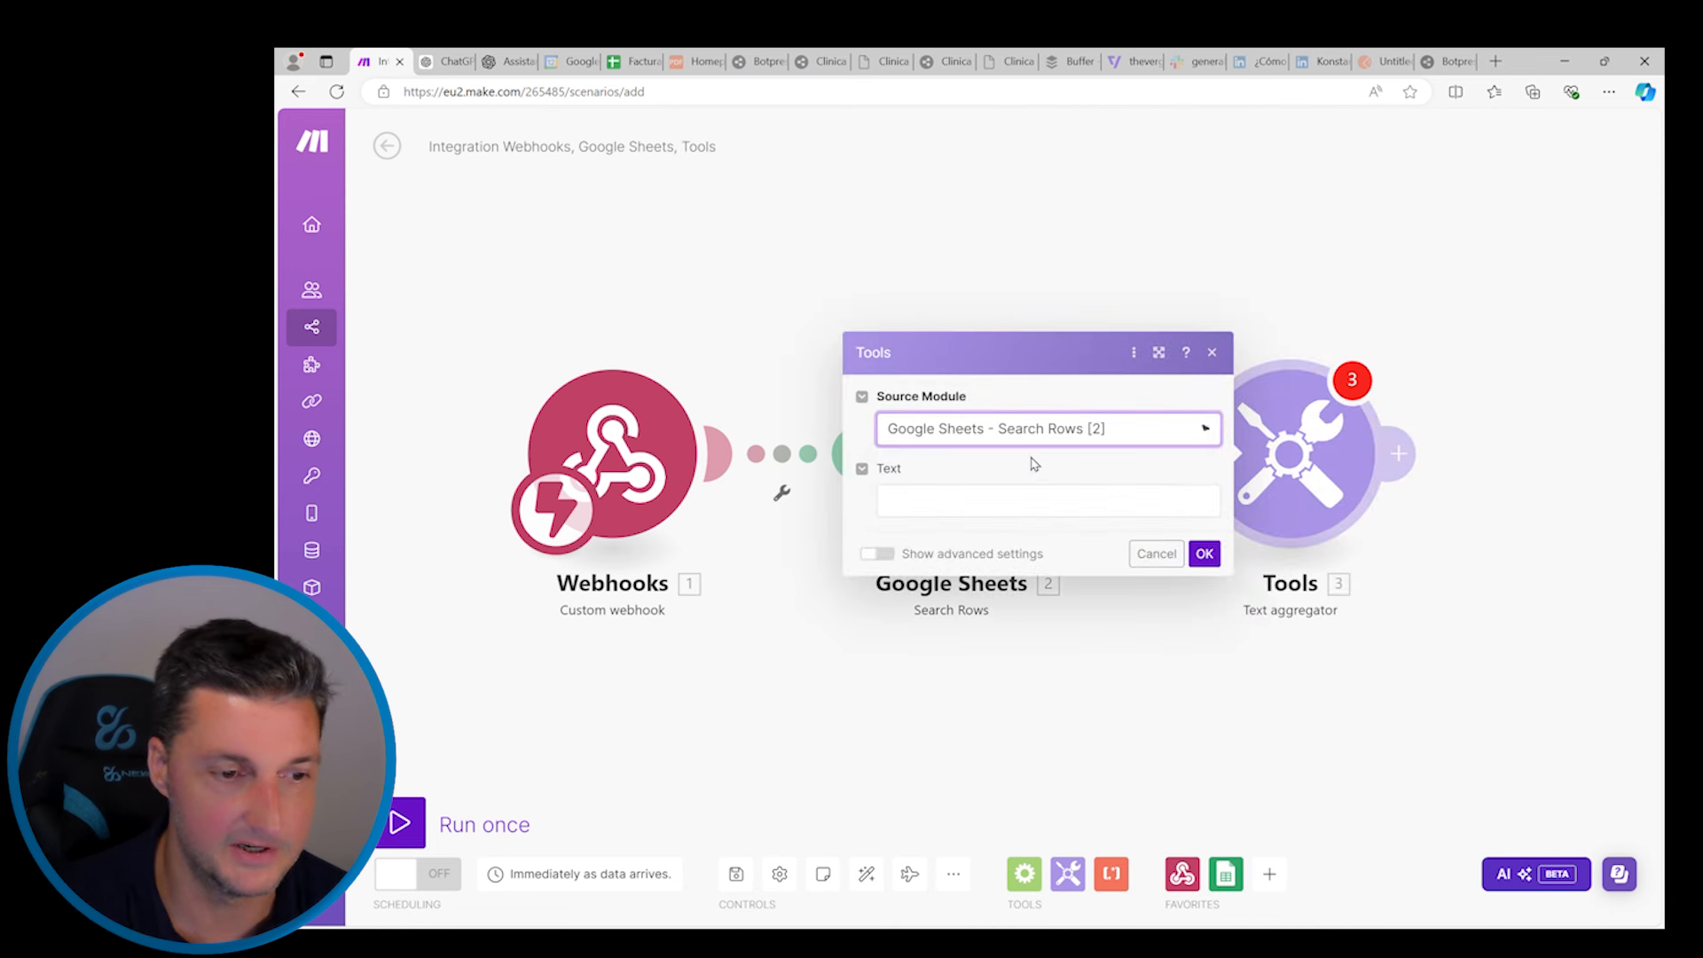
left_click(971, 513)
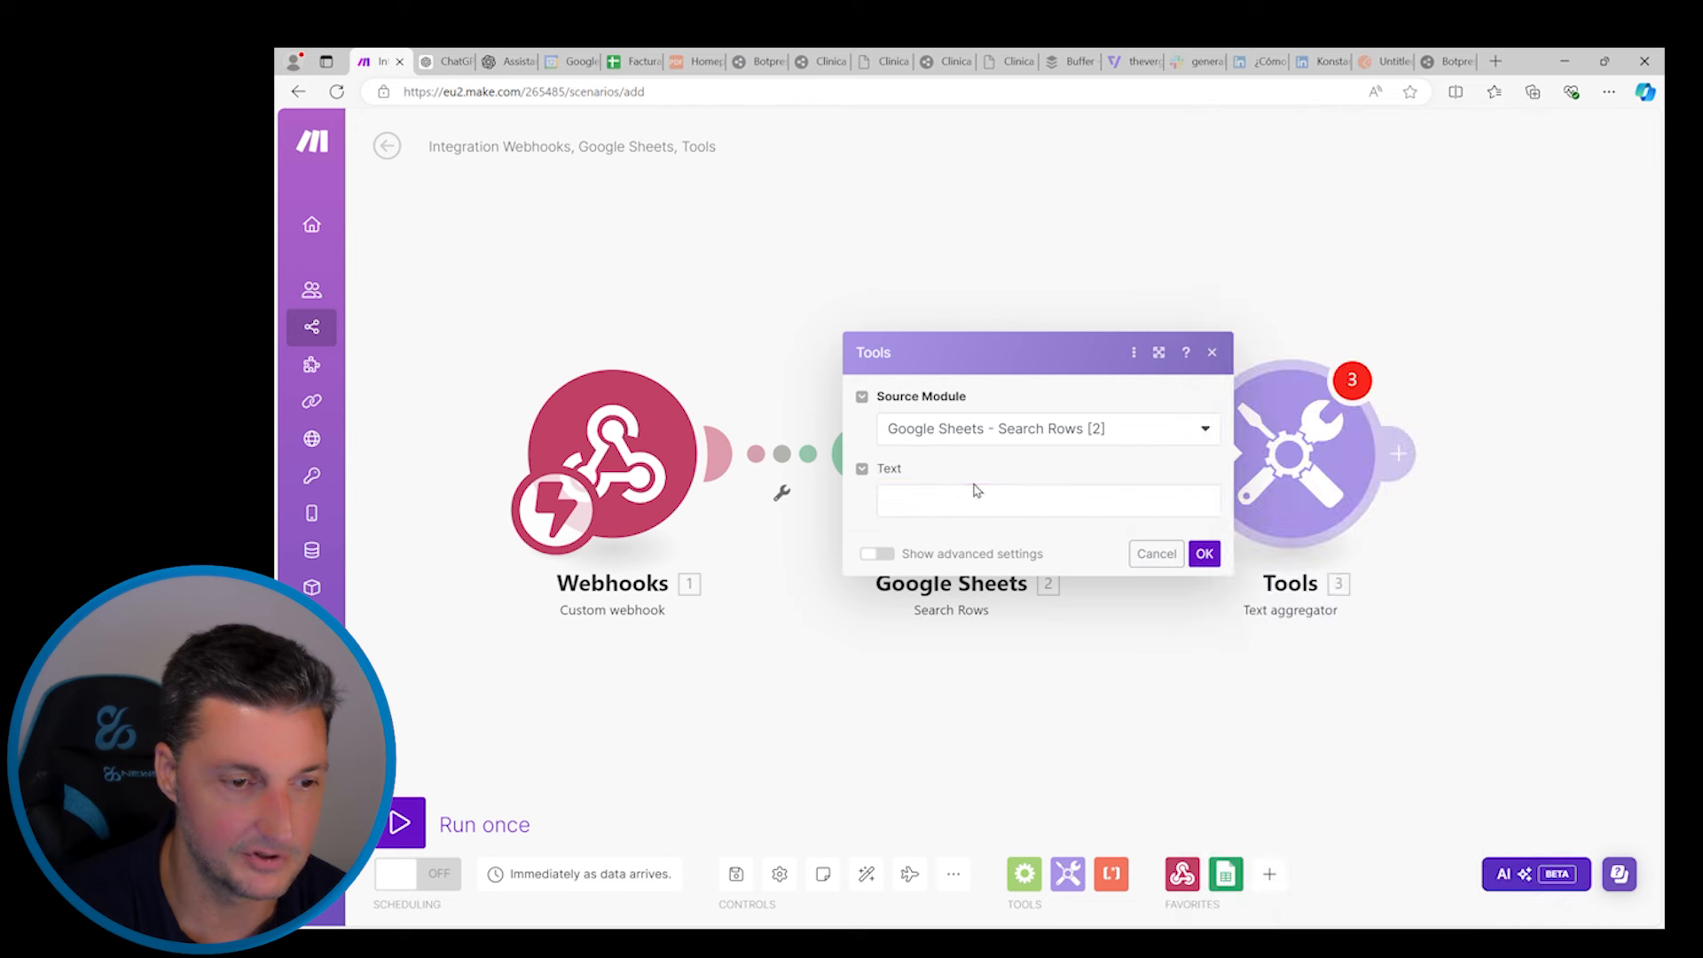
left_click(880, 556)
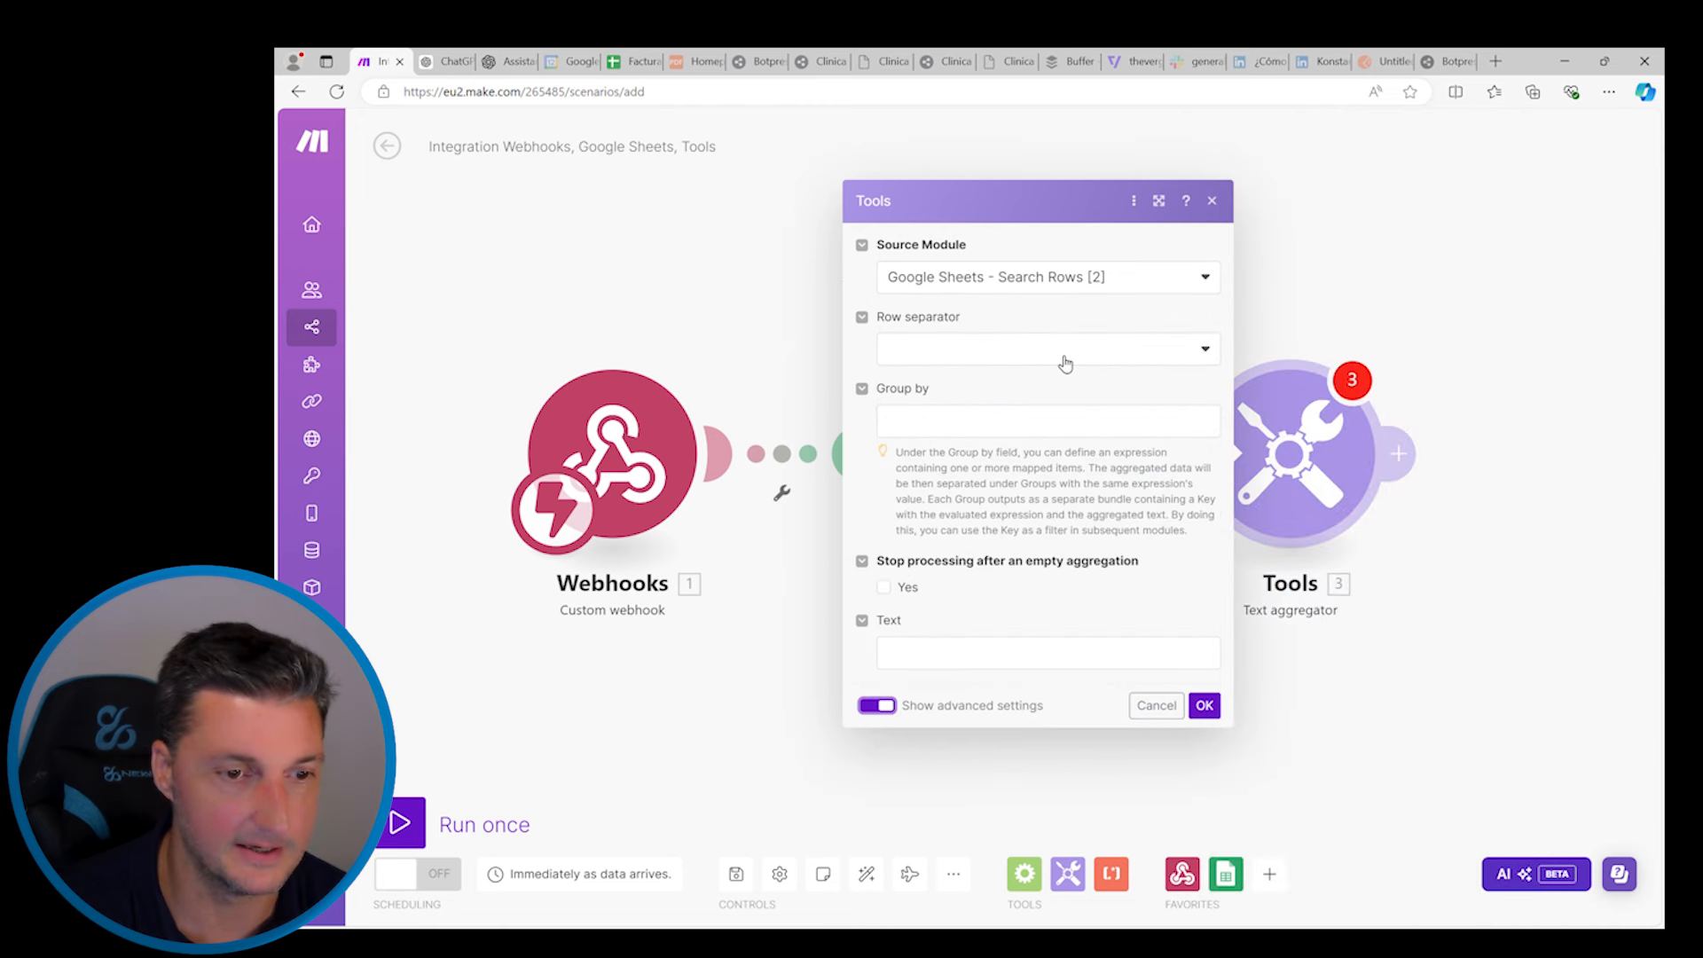
left_click(1206, 348)
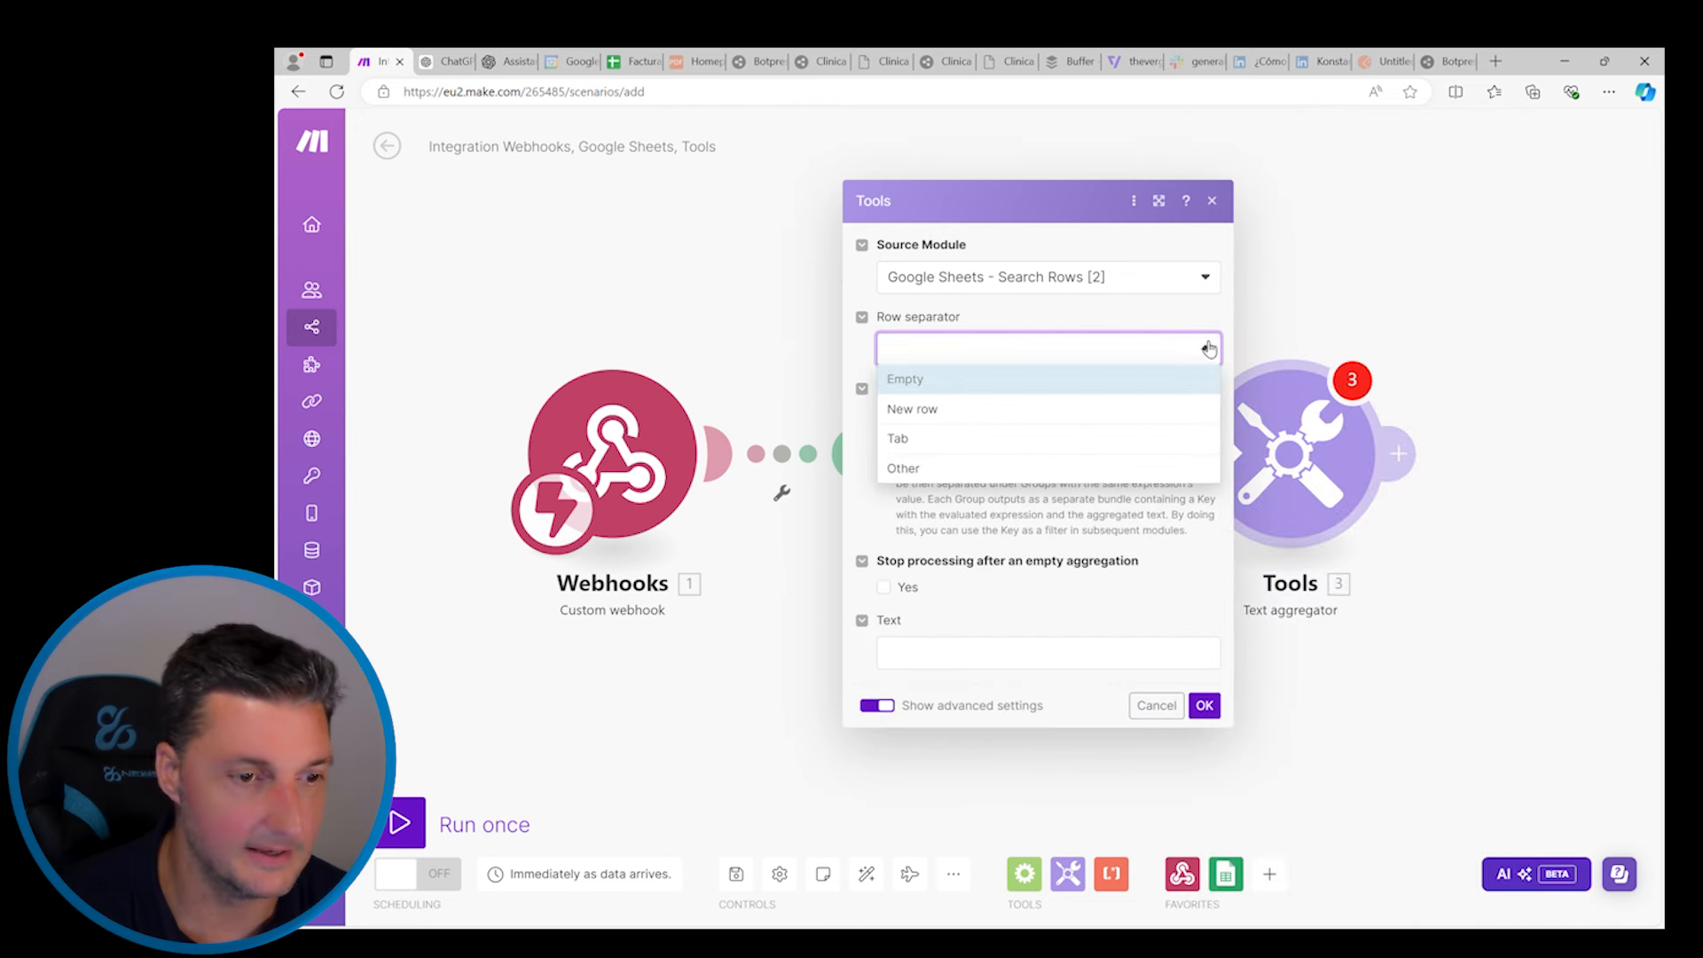
left_click(925, 411)
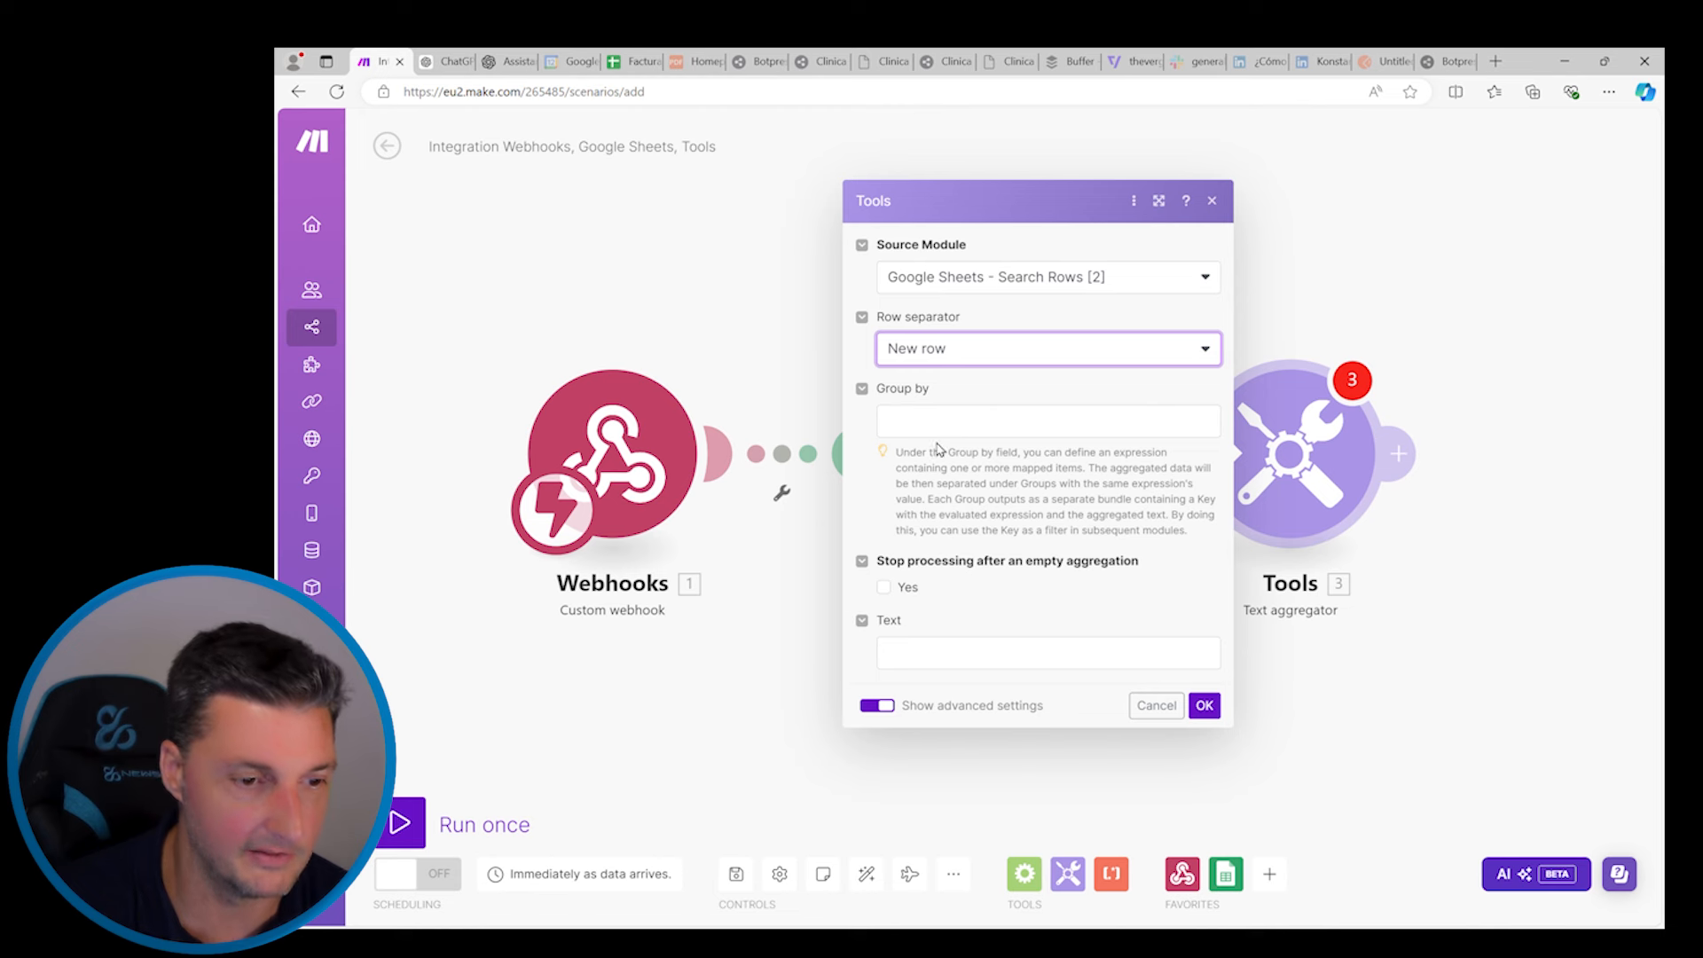
left_click(949, 656)
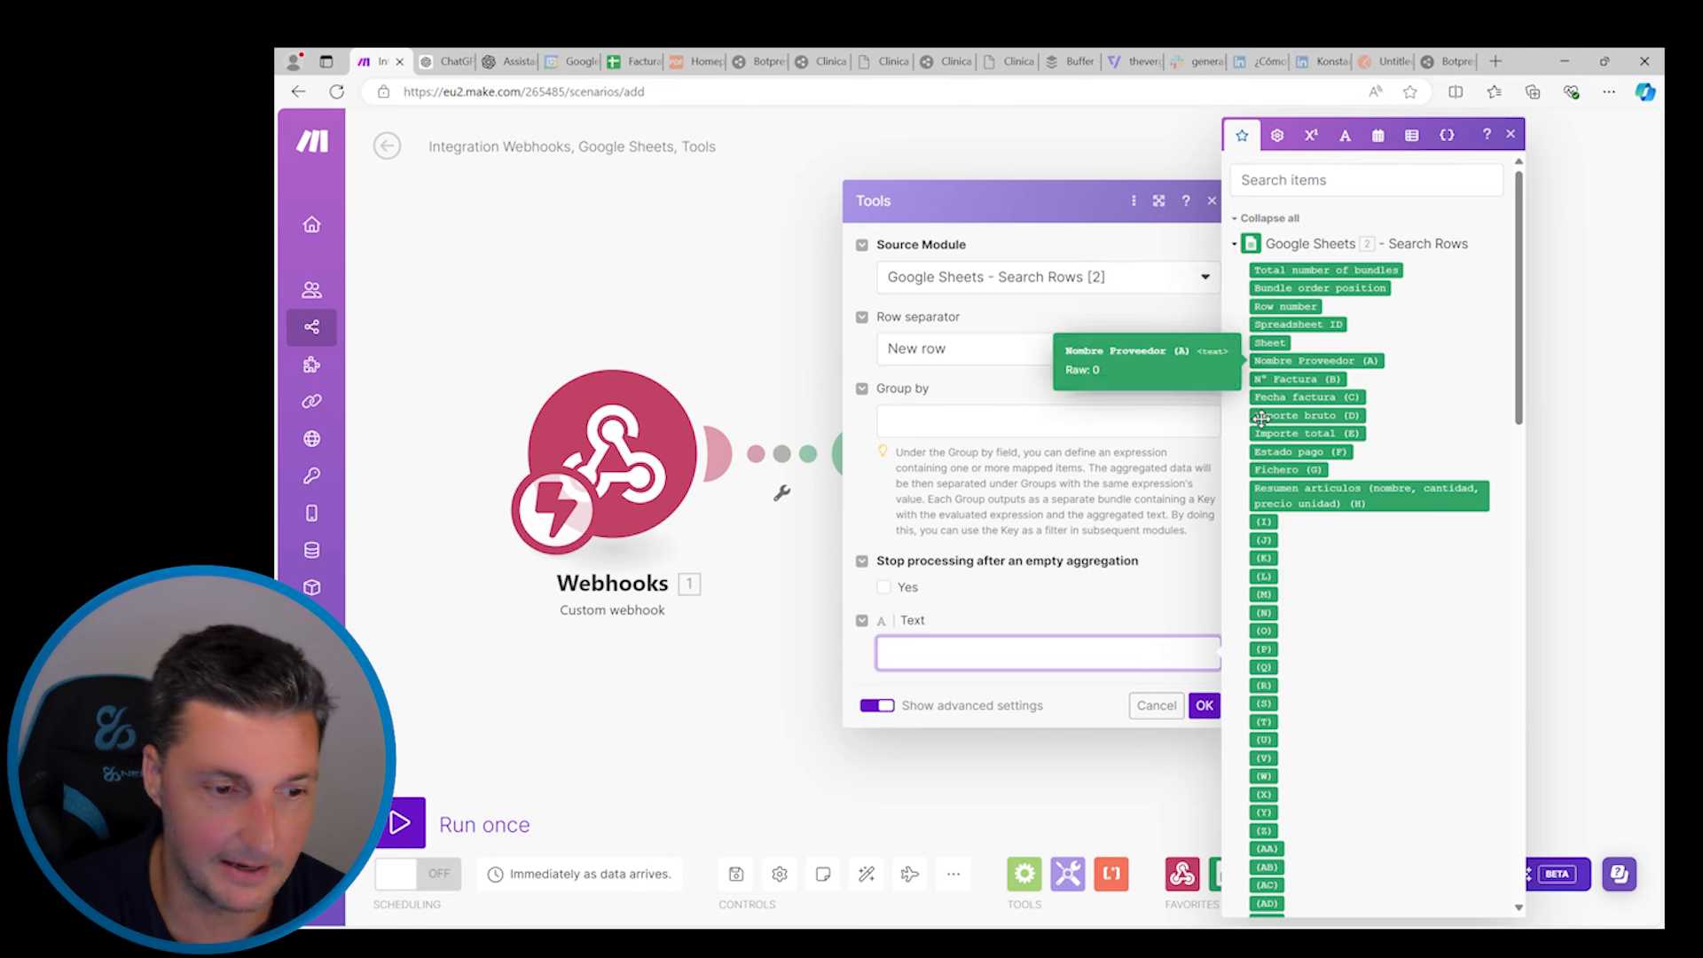
Write labelled Text mappings for Nombre Proveedor (A), N° Factura (B), Fecha factura (C) and Importe bruto (D)
type("No")
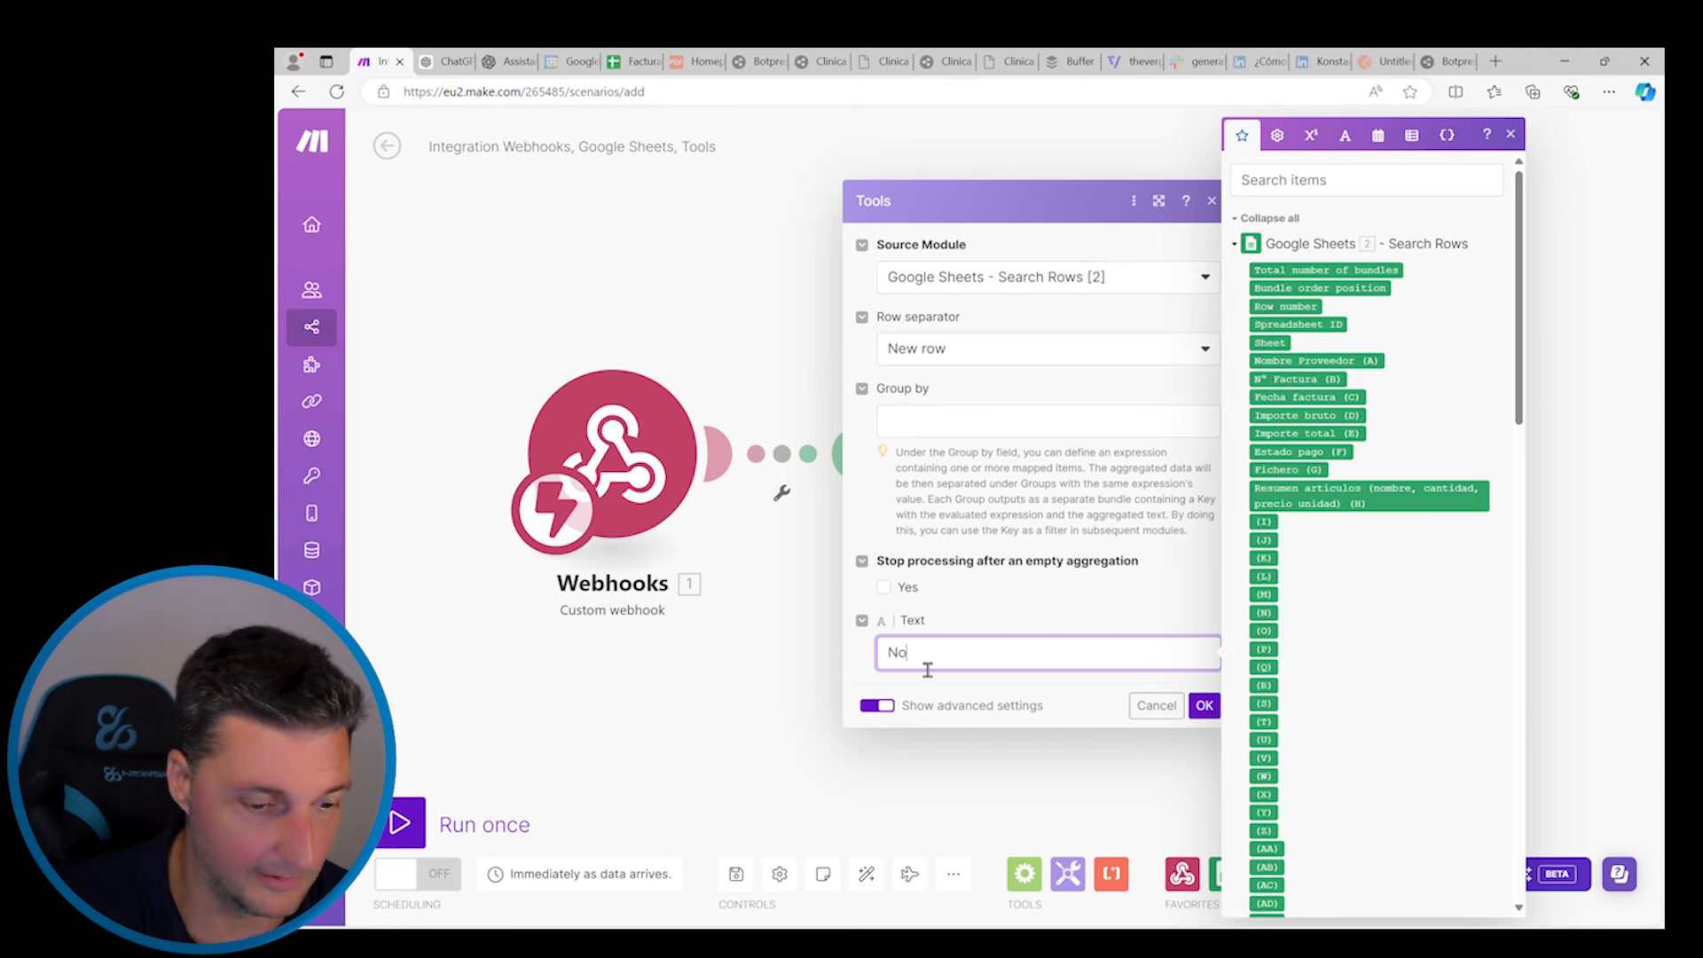
type("mbr")
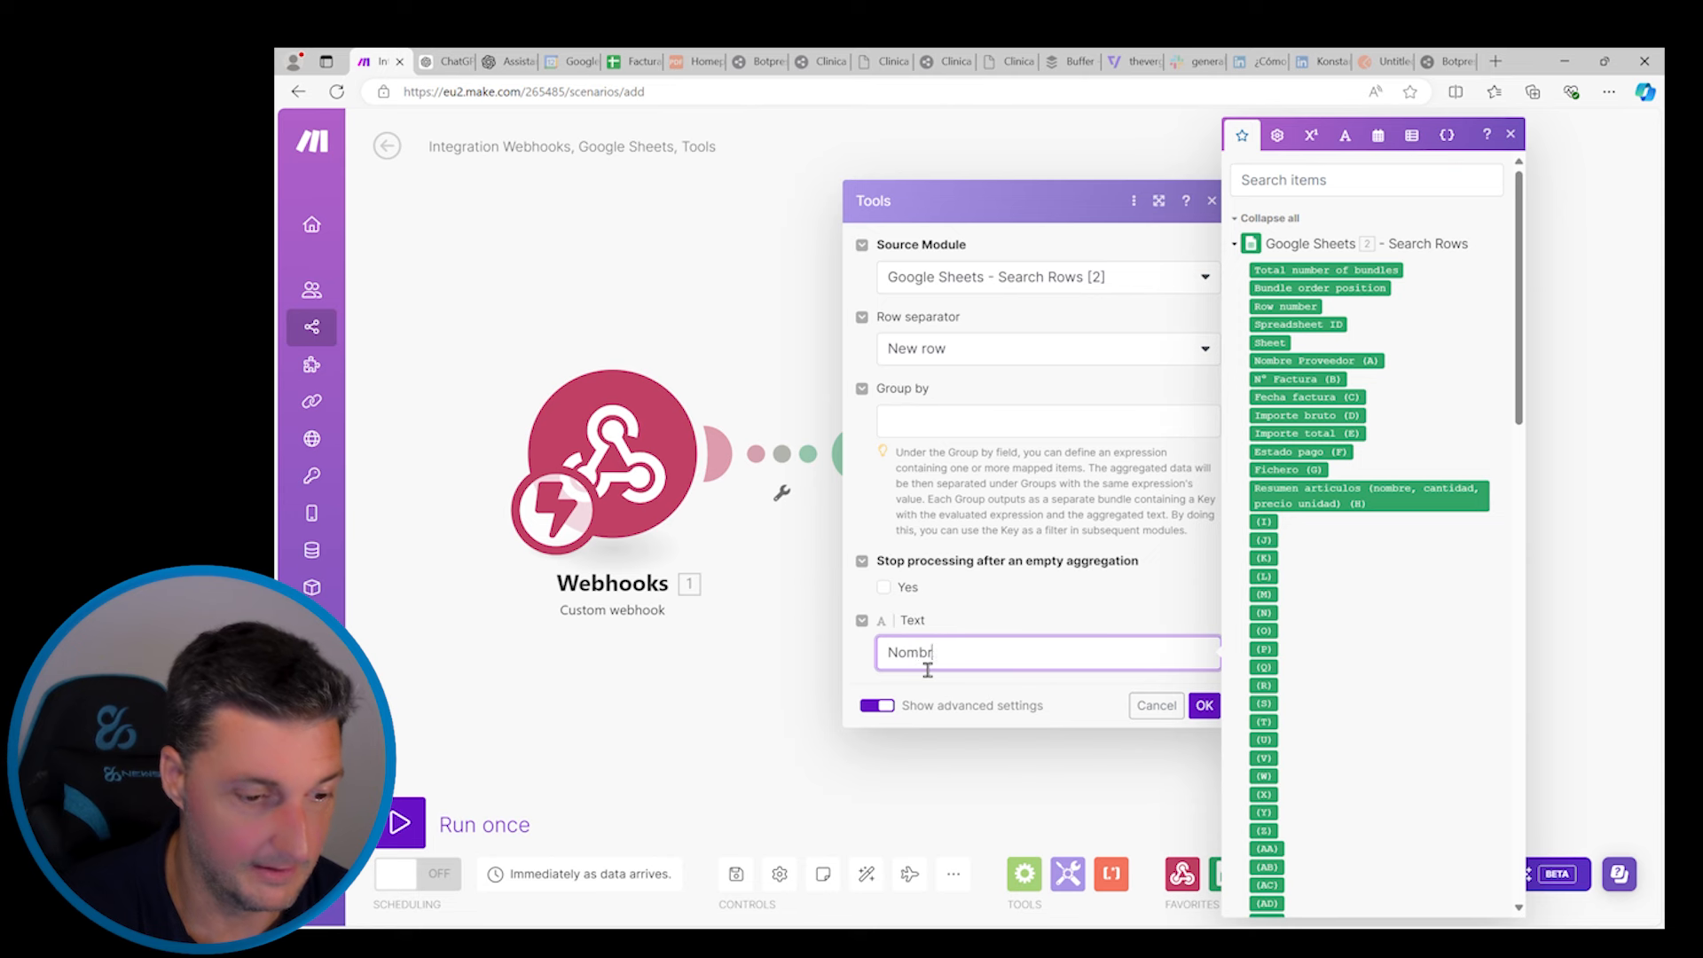
type("e del p")
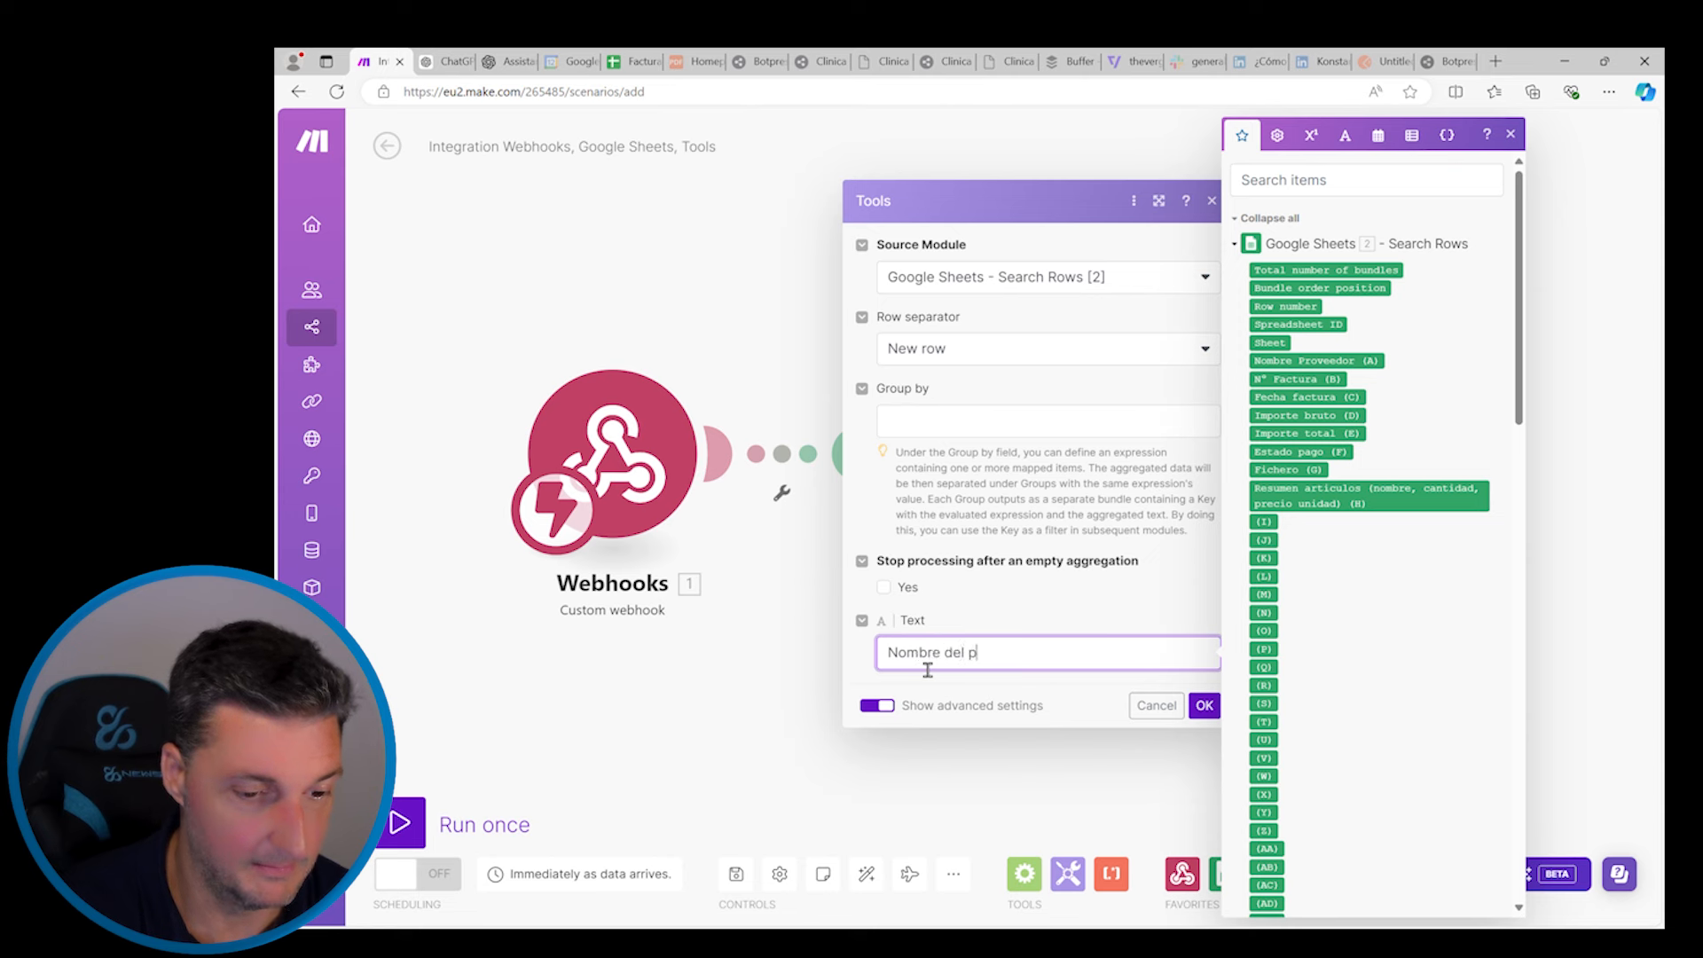
type("roveedor")
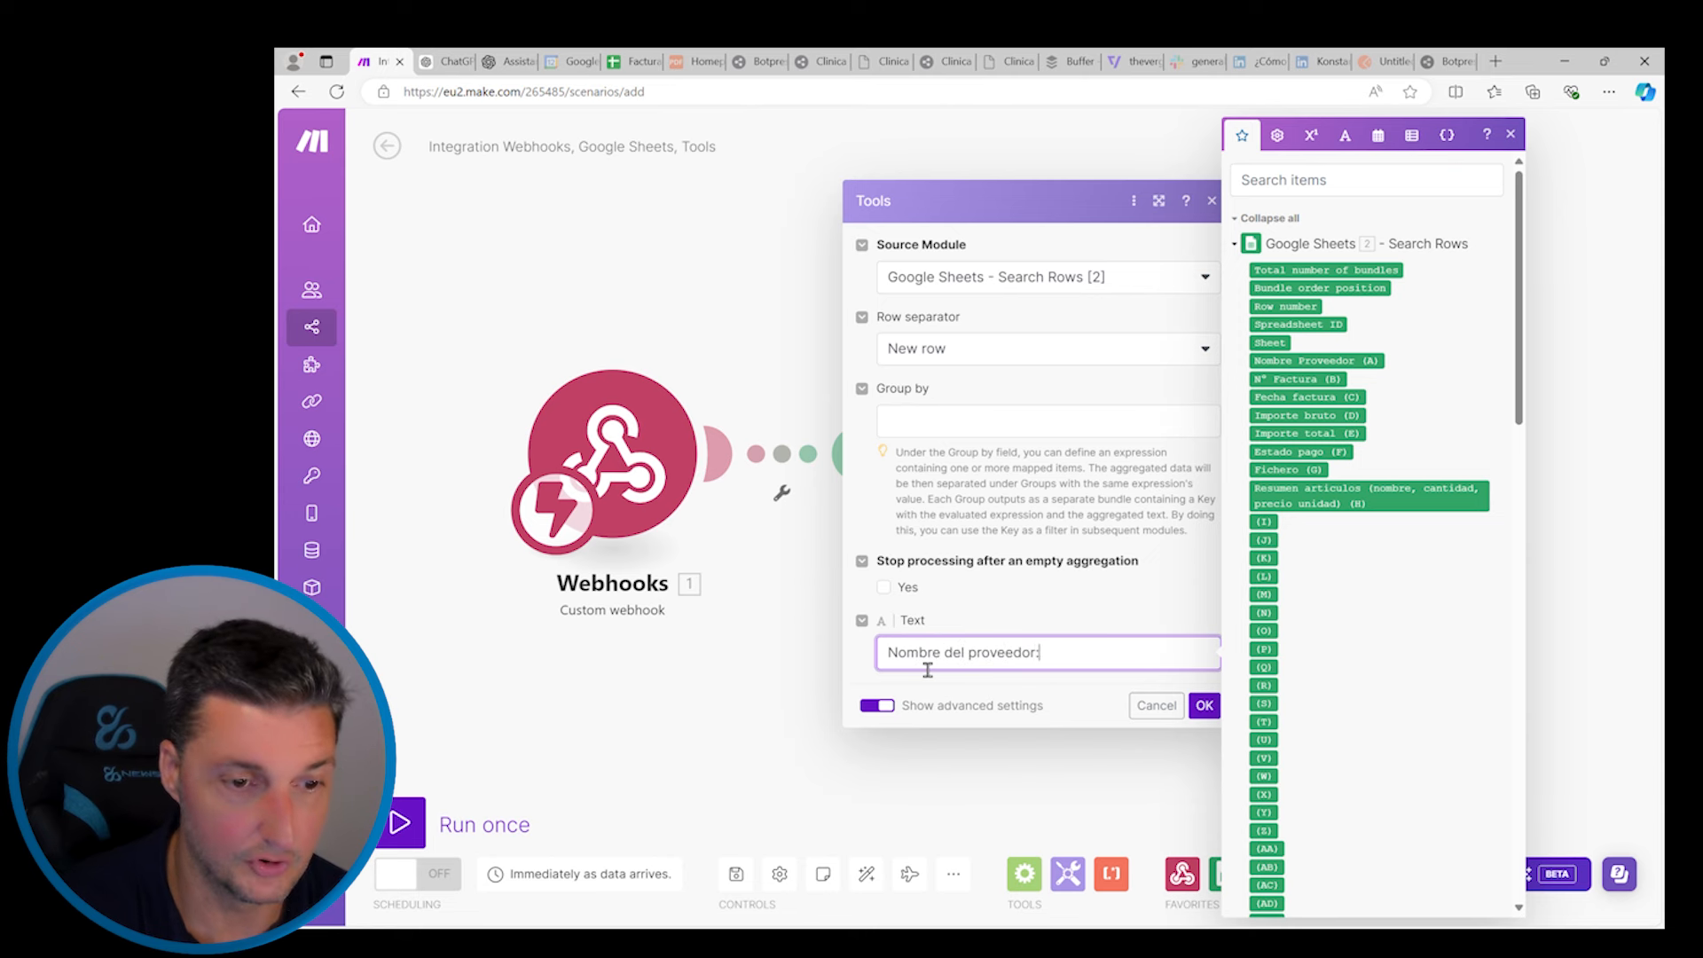
type(":")
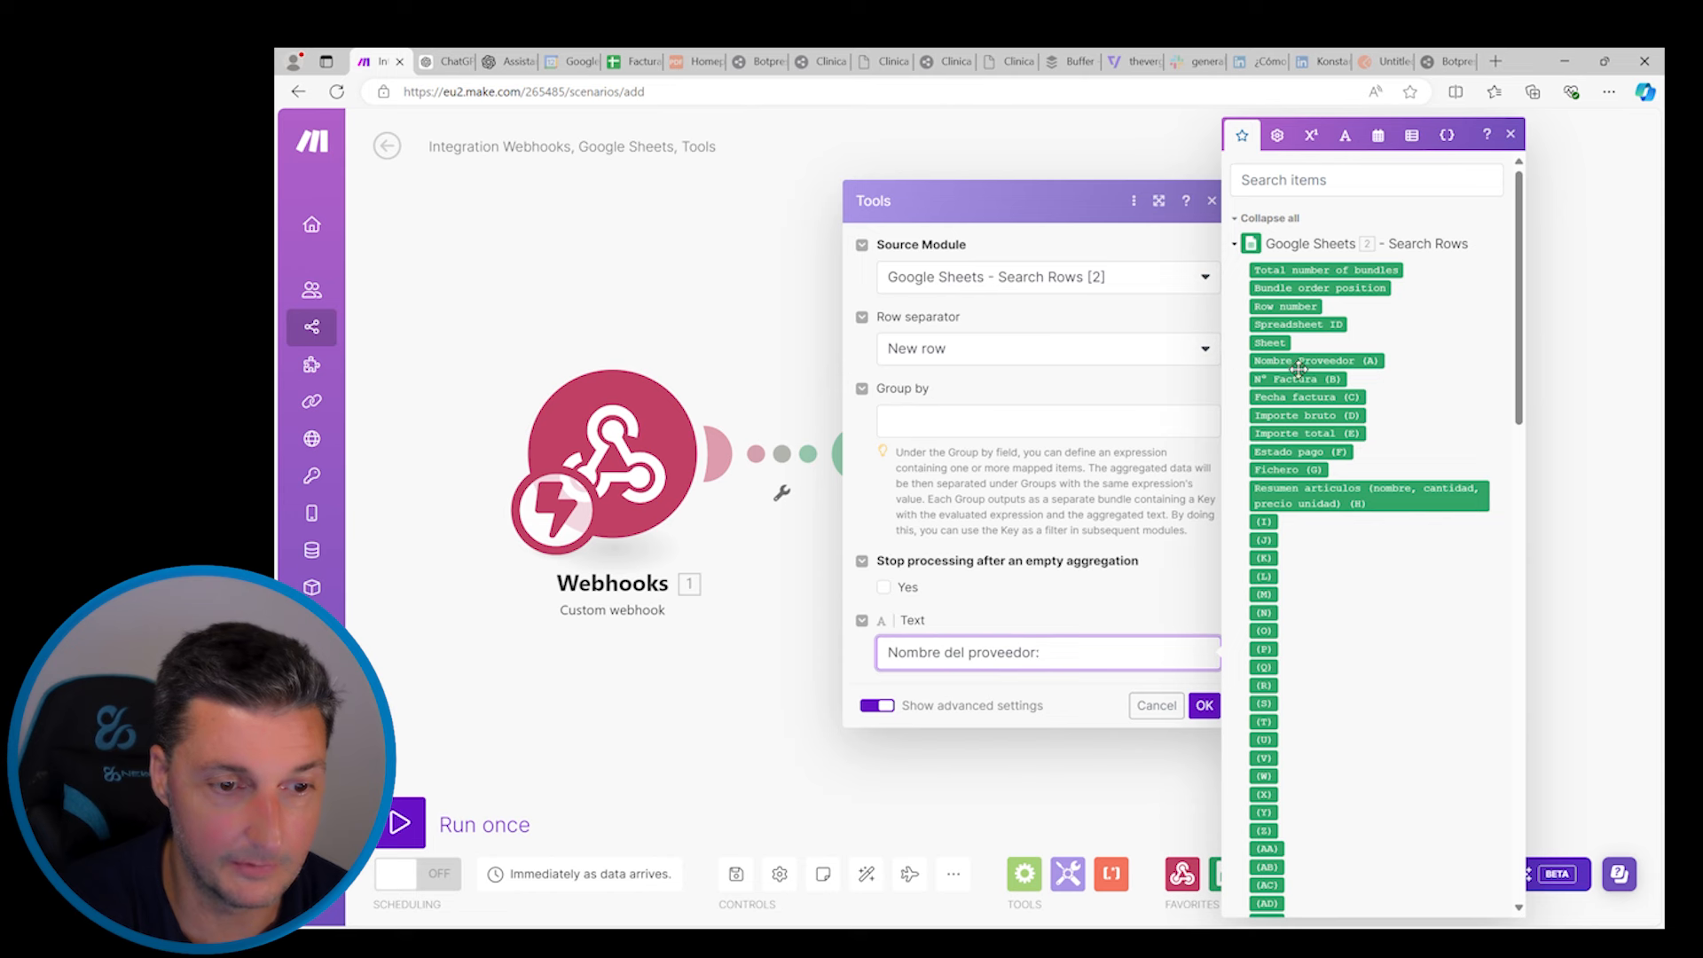
left_click(1297, 362)
type(",")
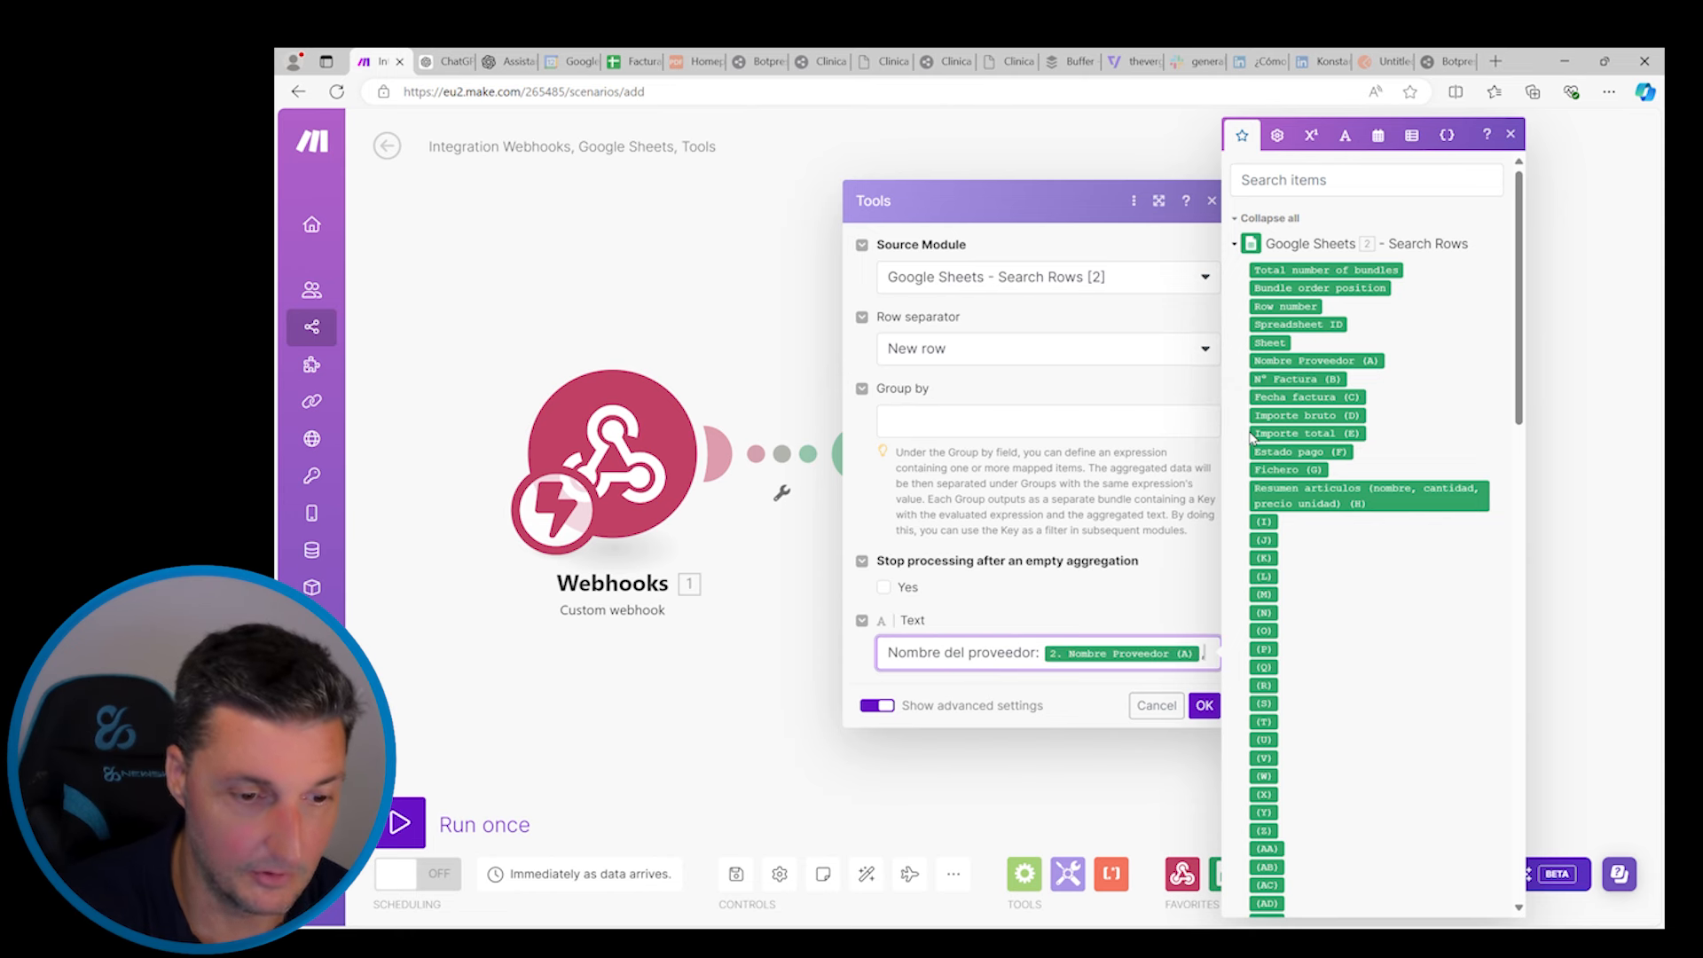
type(" N")
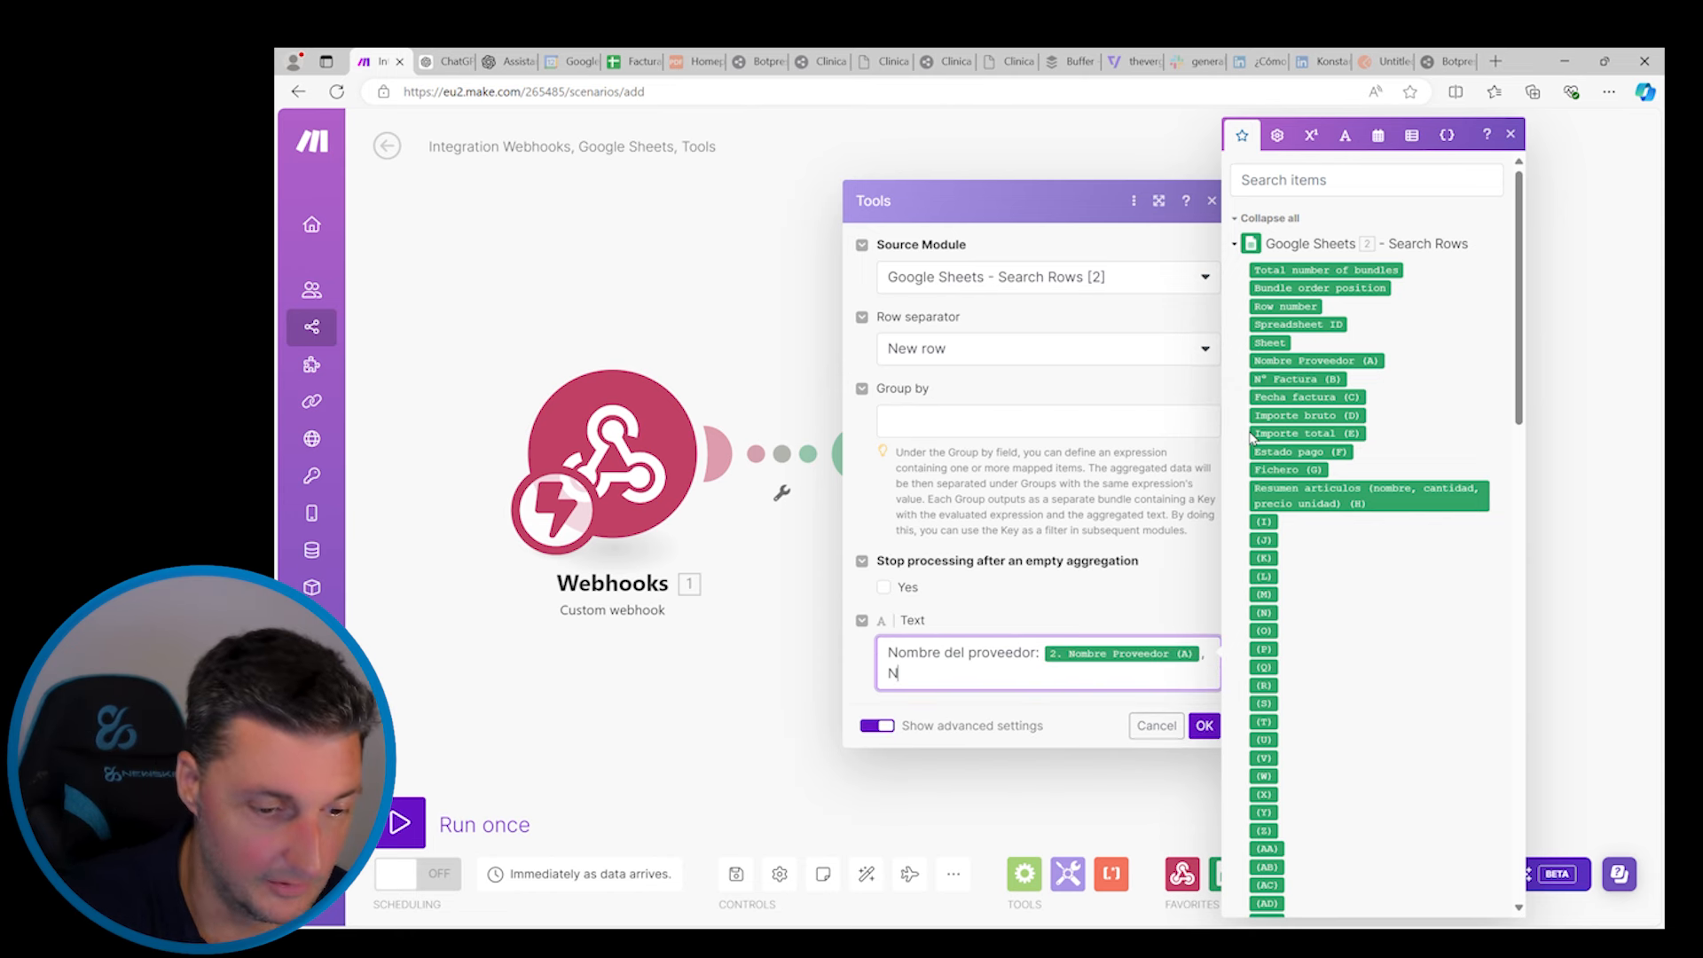
type("umero de factura:")
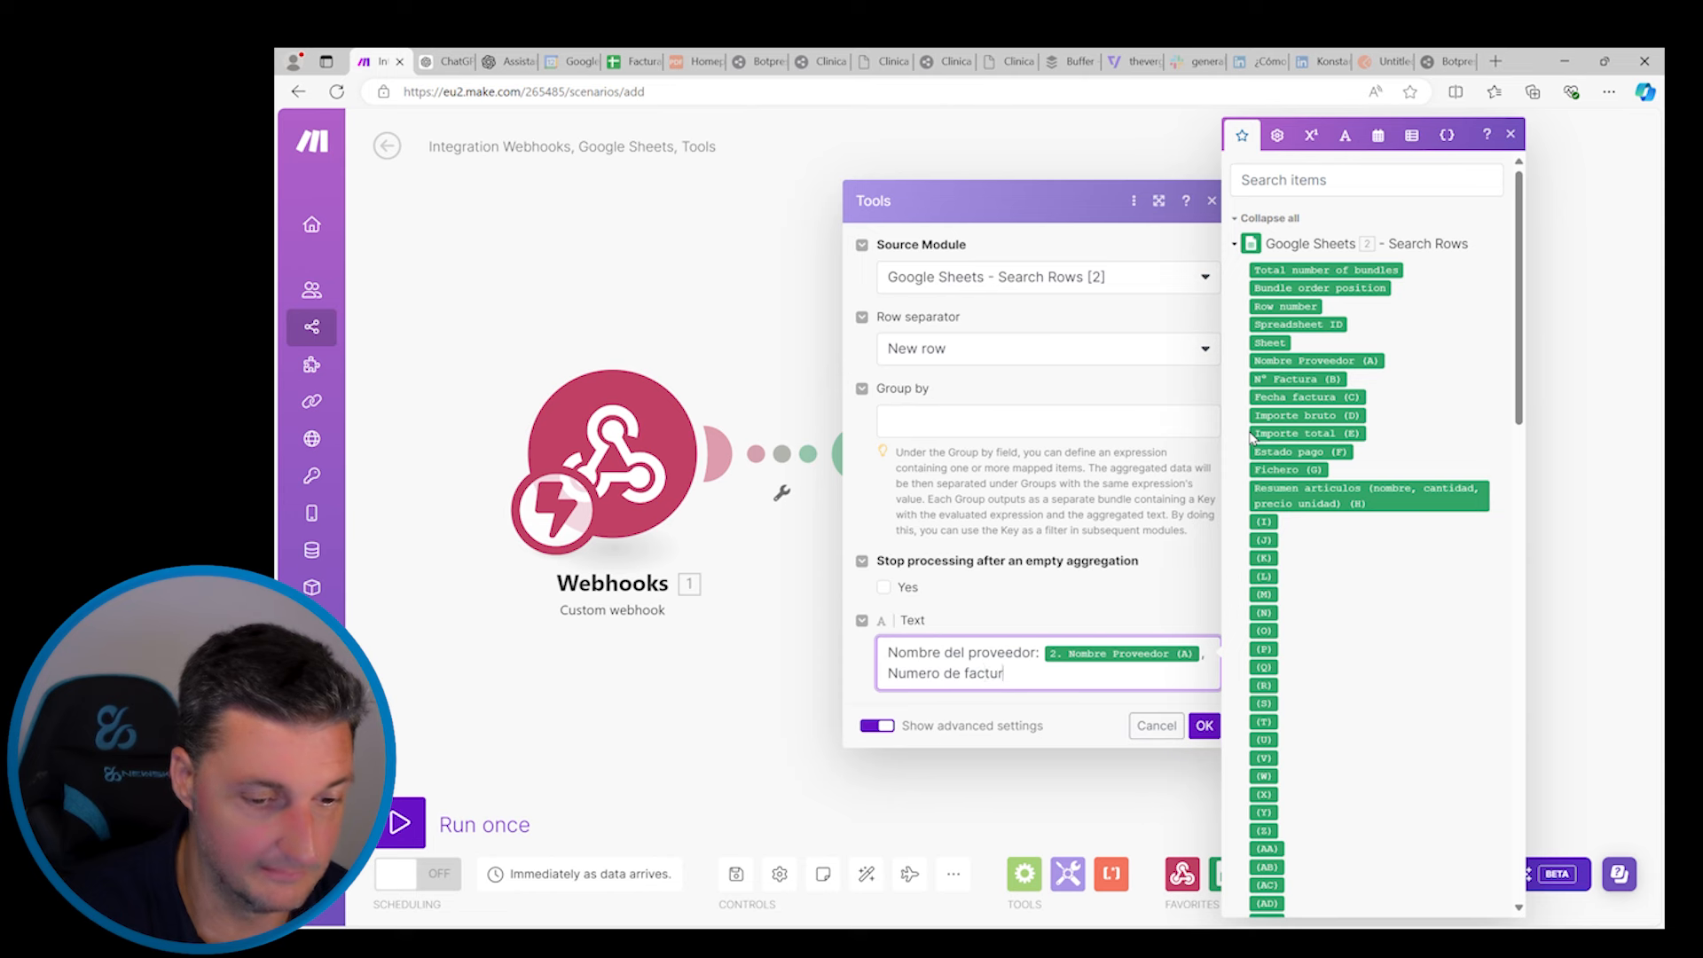
left_click(1302, 380)
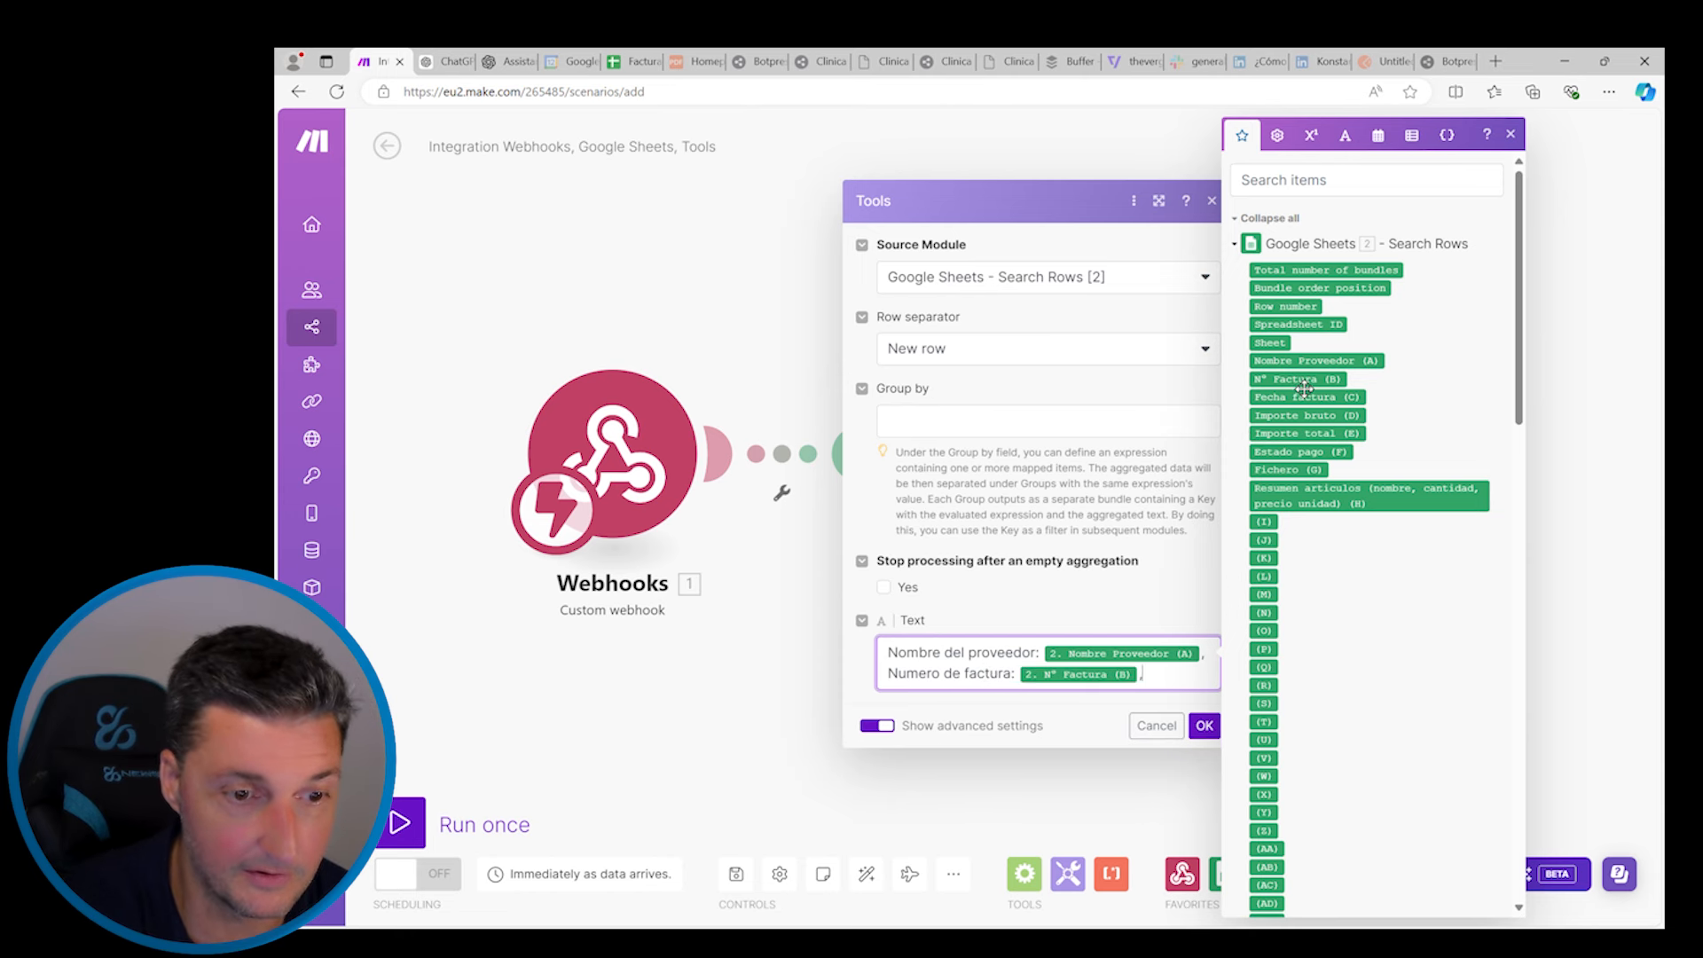
type(", Fec")
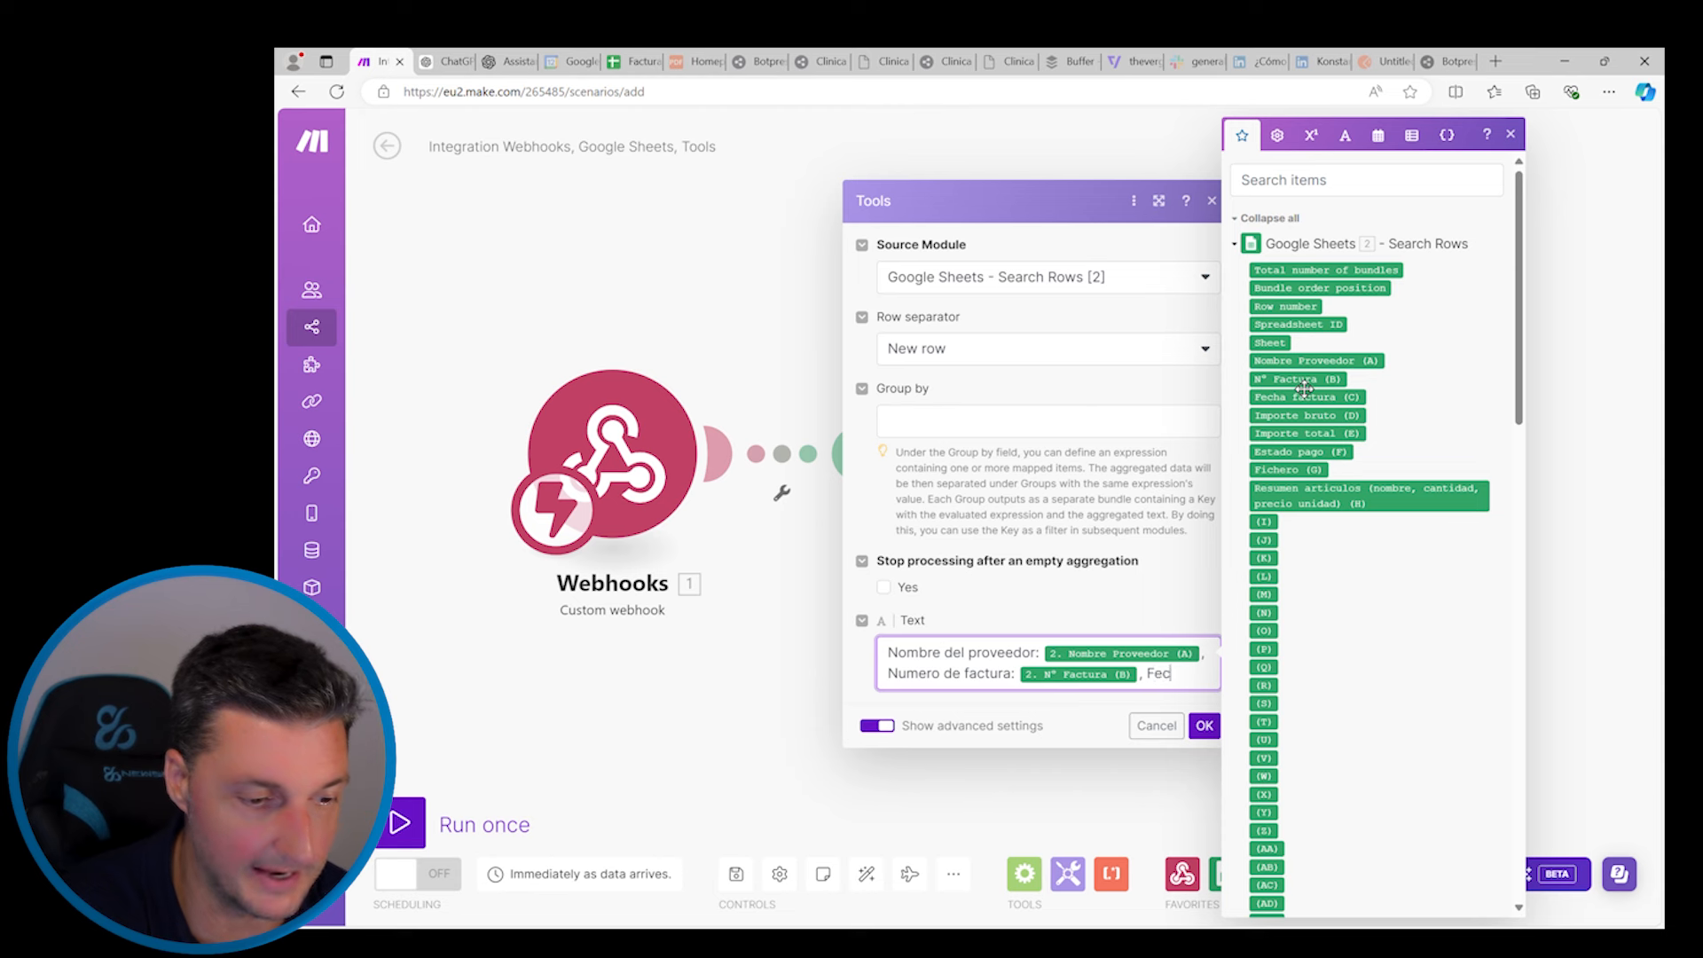
type("ha f")
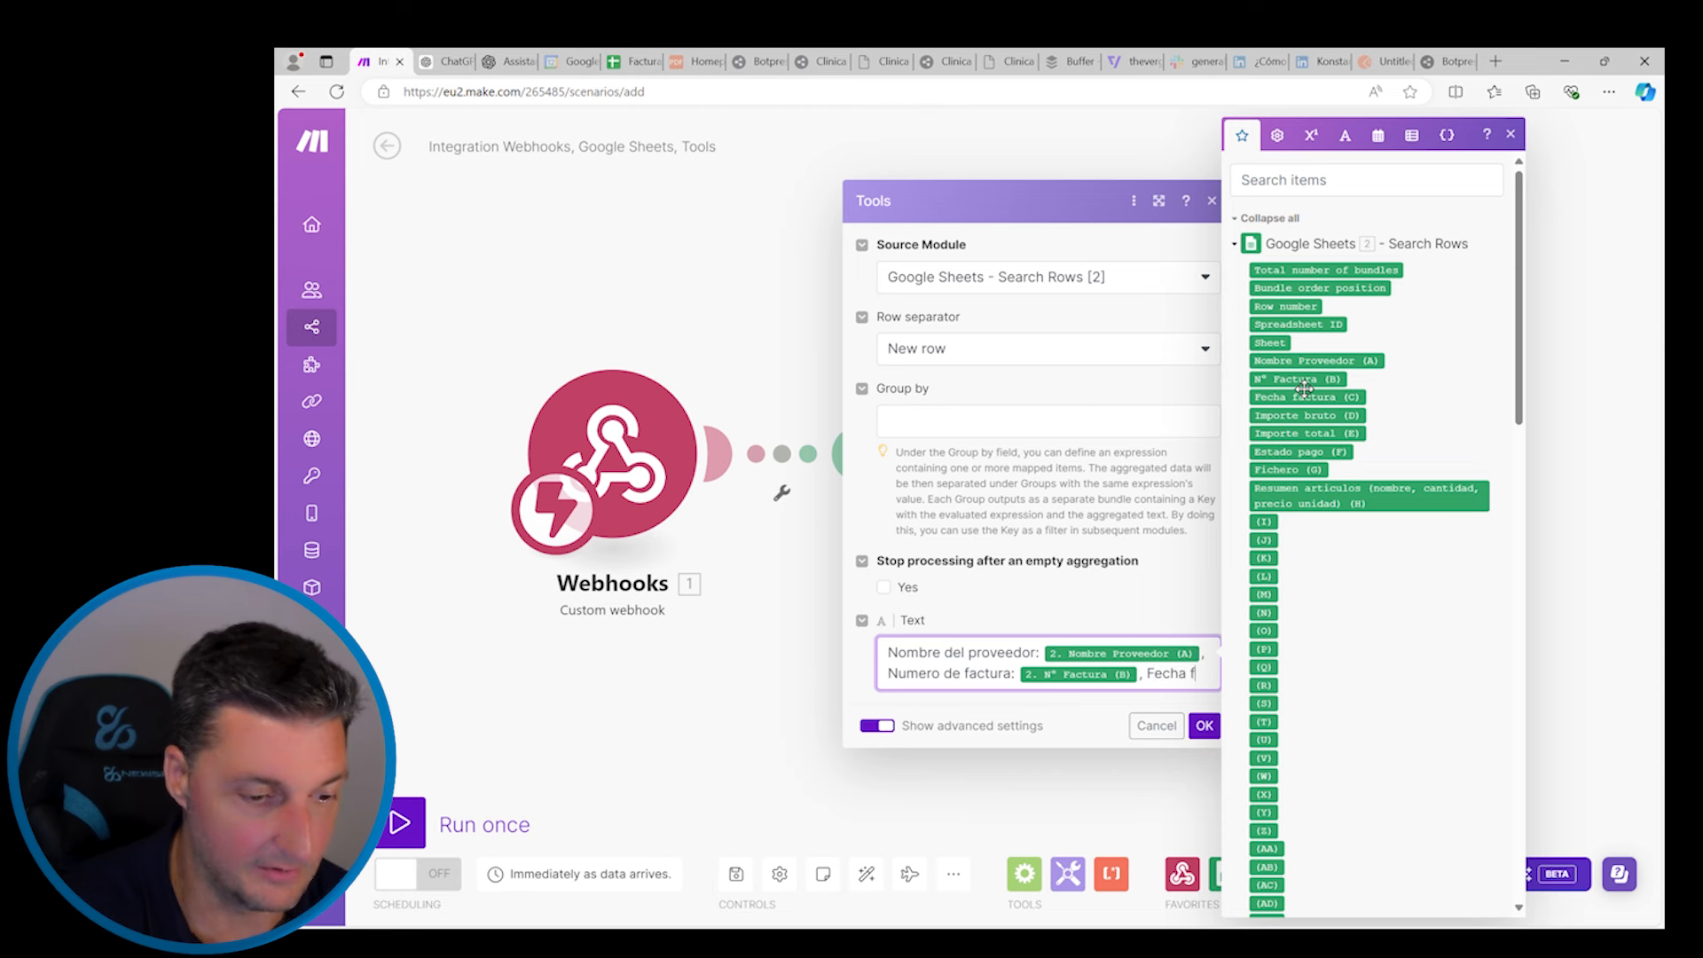
type("act")
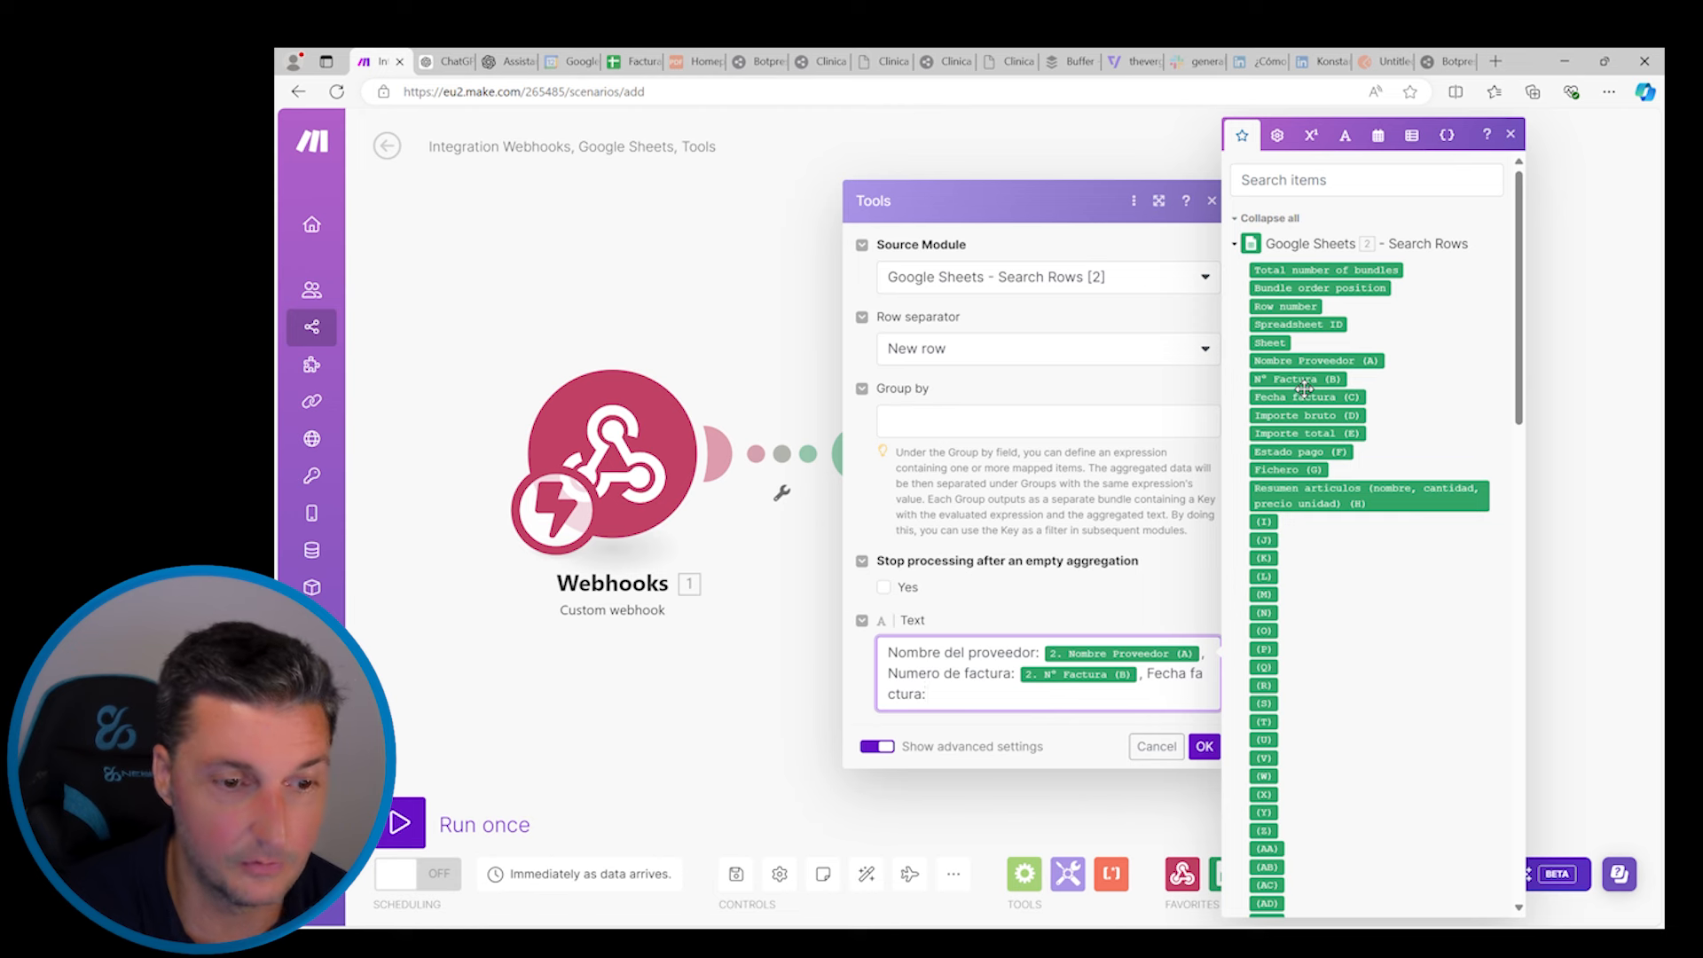
type("ura:")
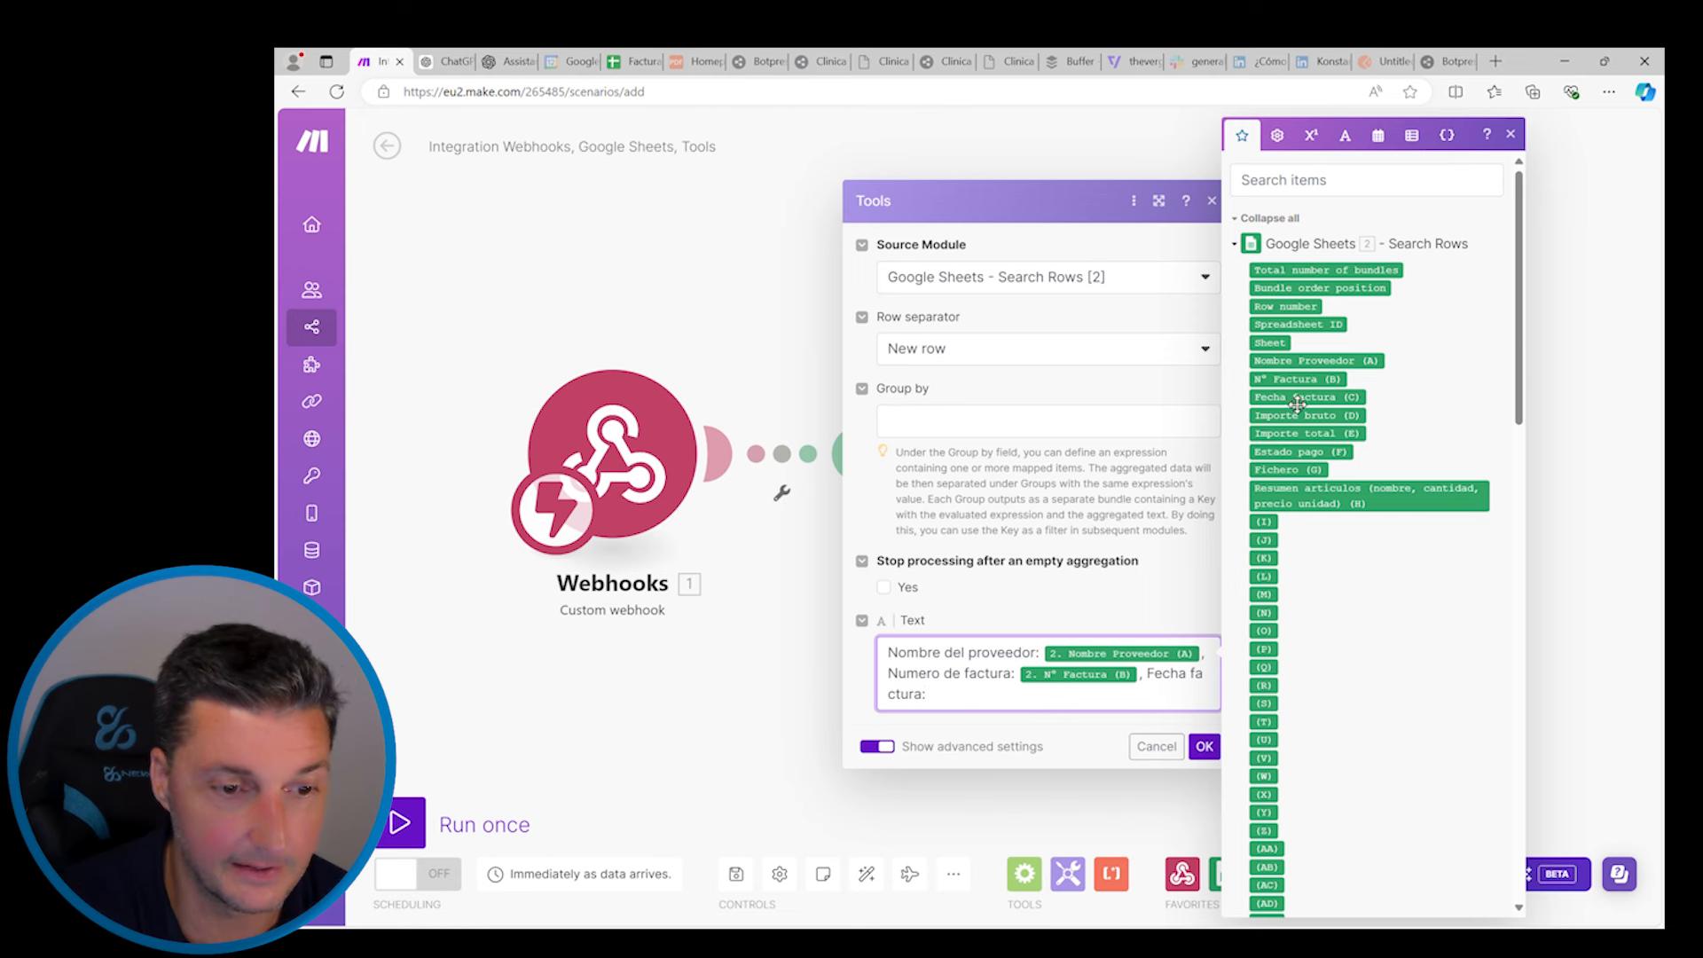
left_click(1297, 404)
type(", Importe bruto:")
left_click(1333, 416)
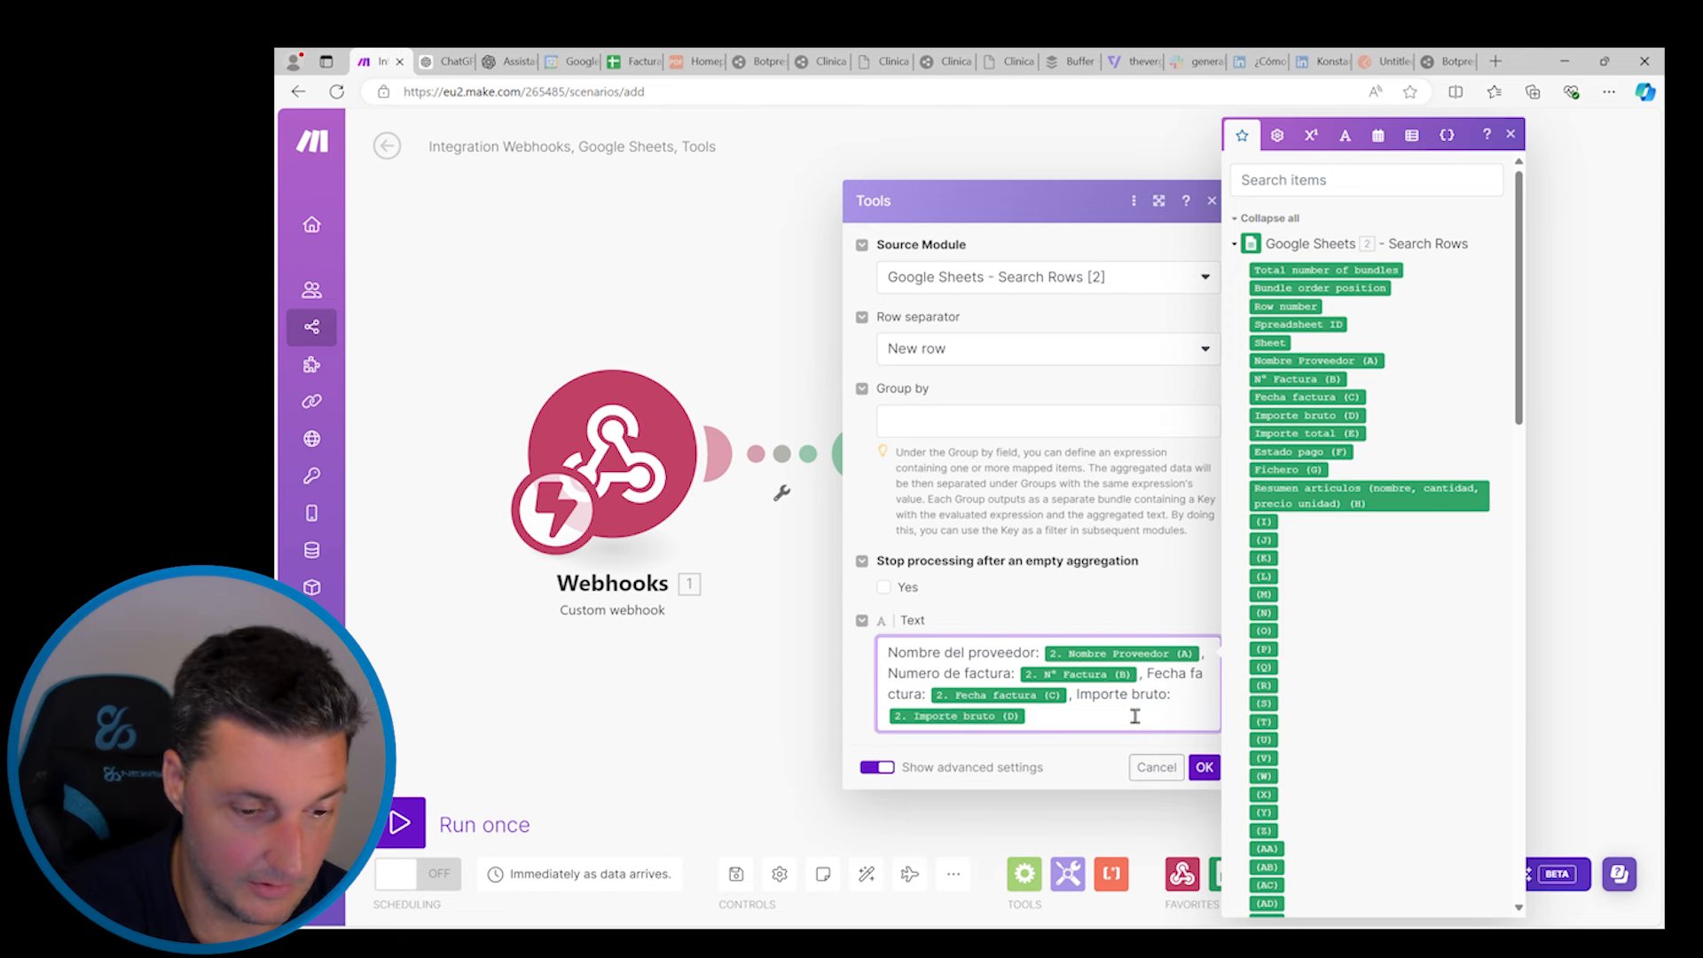
Add labelled Importe total (E) and Estado de pago (F) mappings to the template
type(", Importe total:")
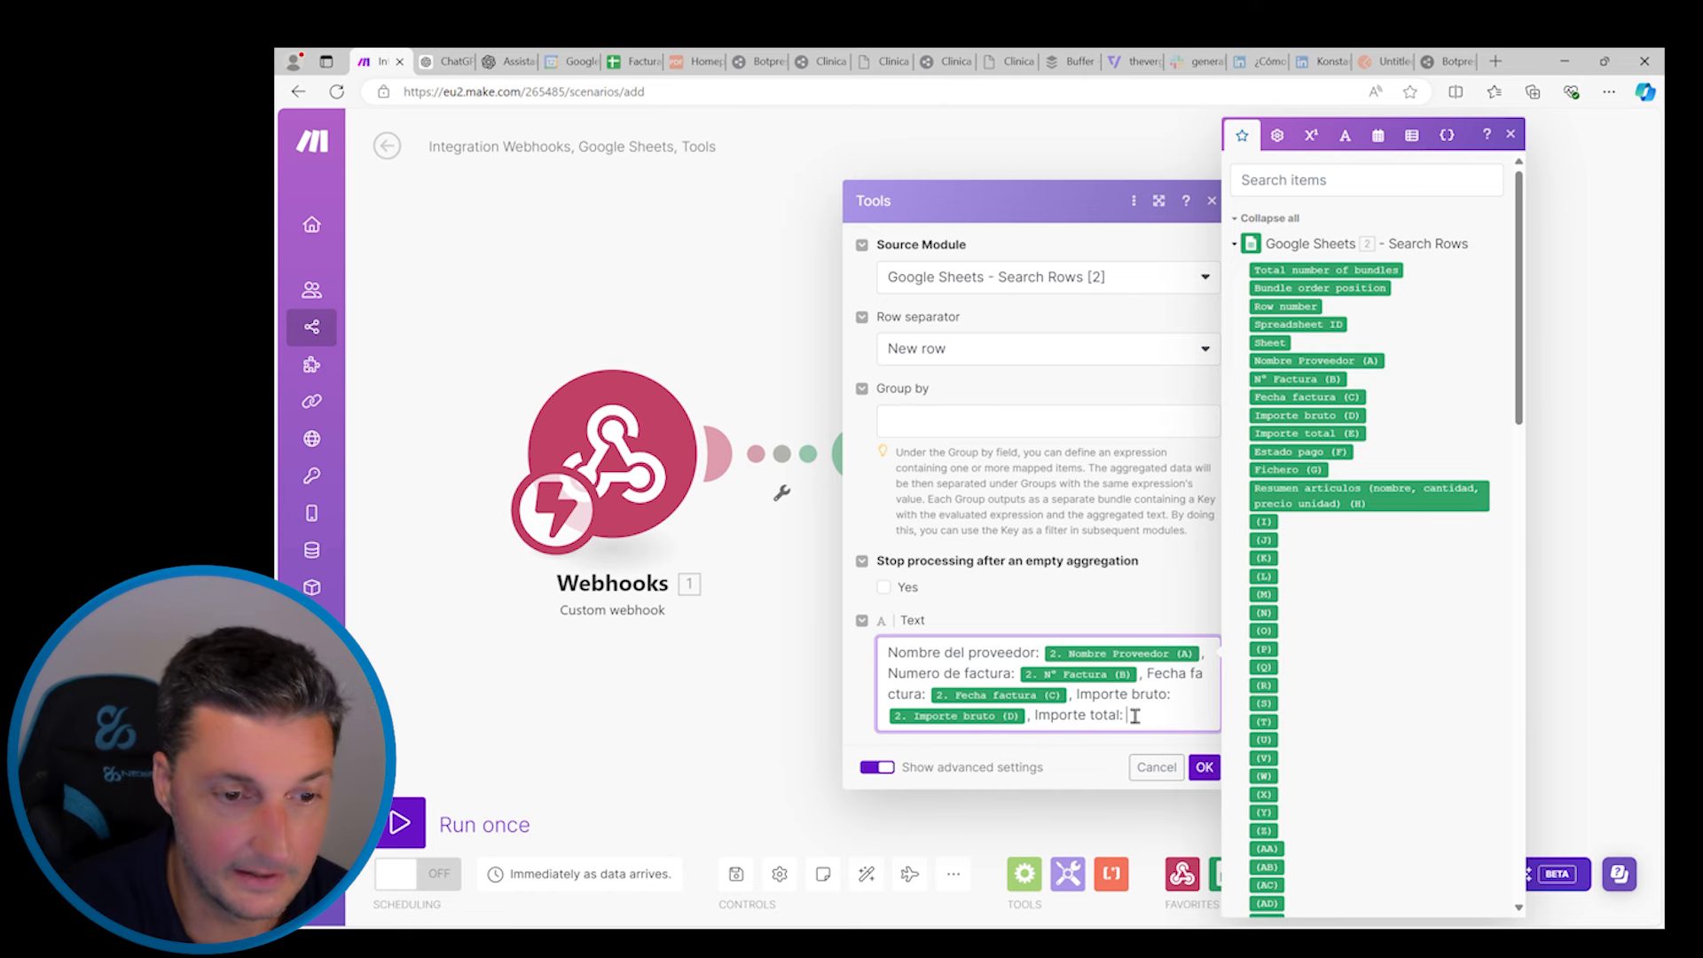
left_click(1326, 435)
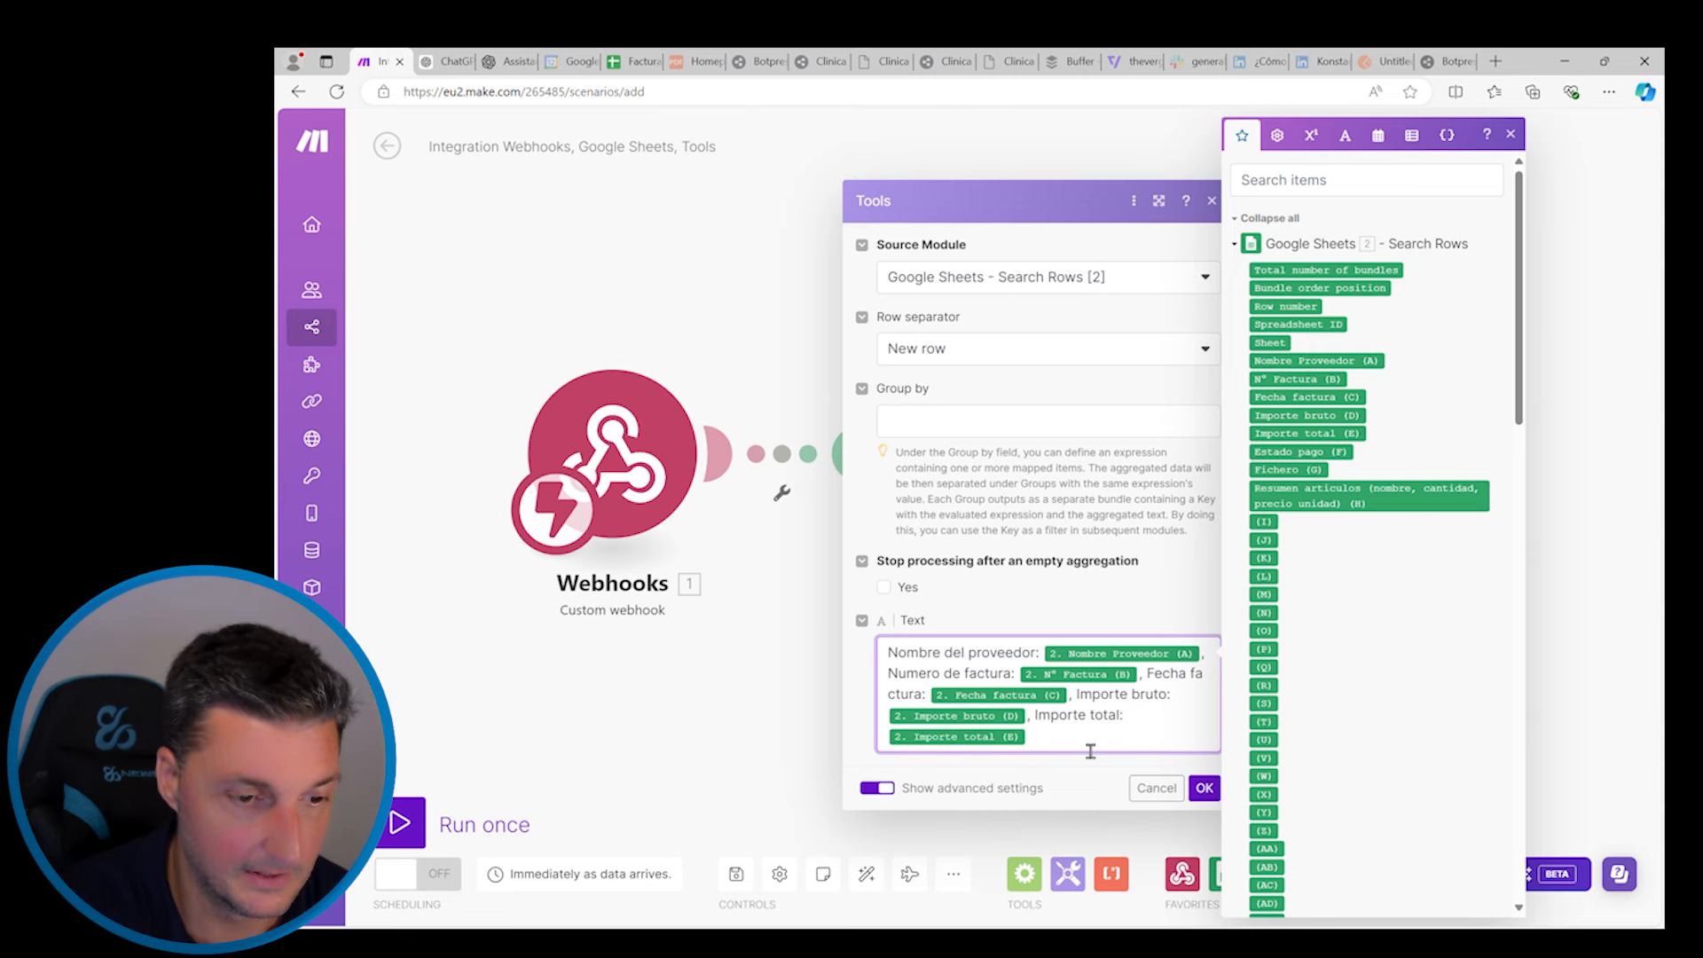
type(", Estado")
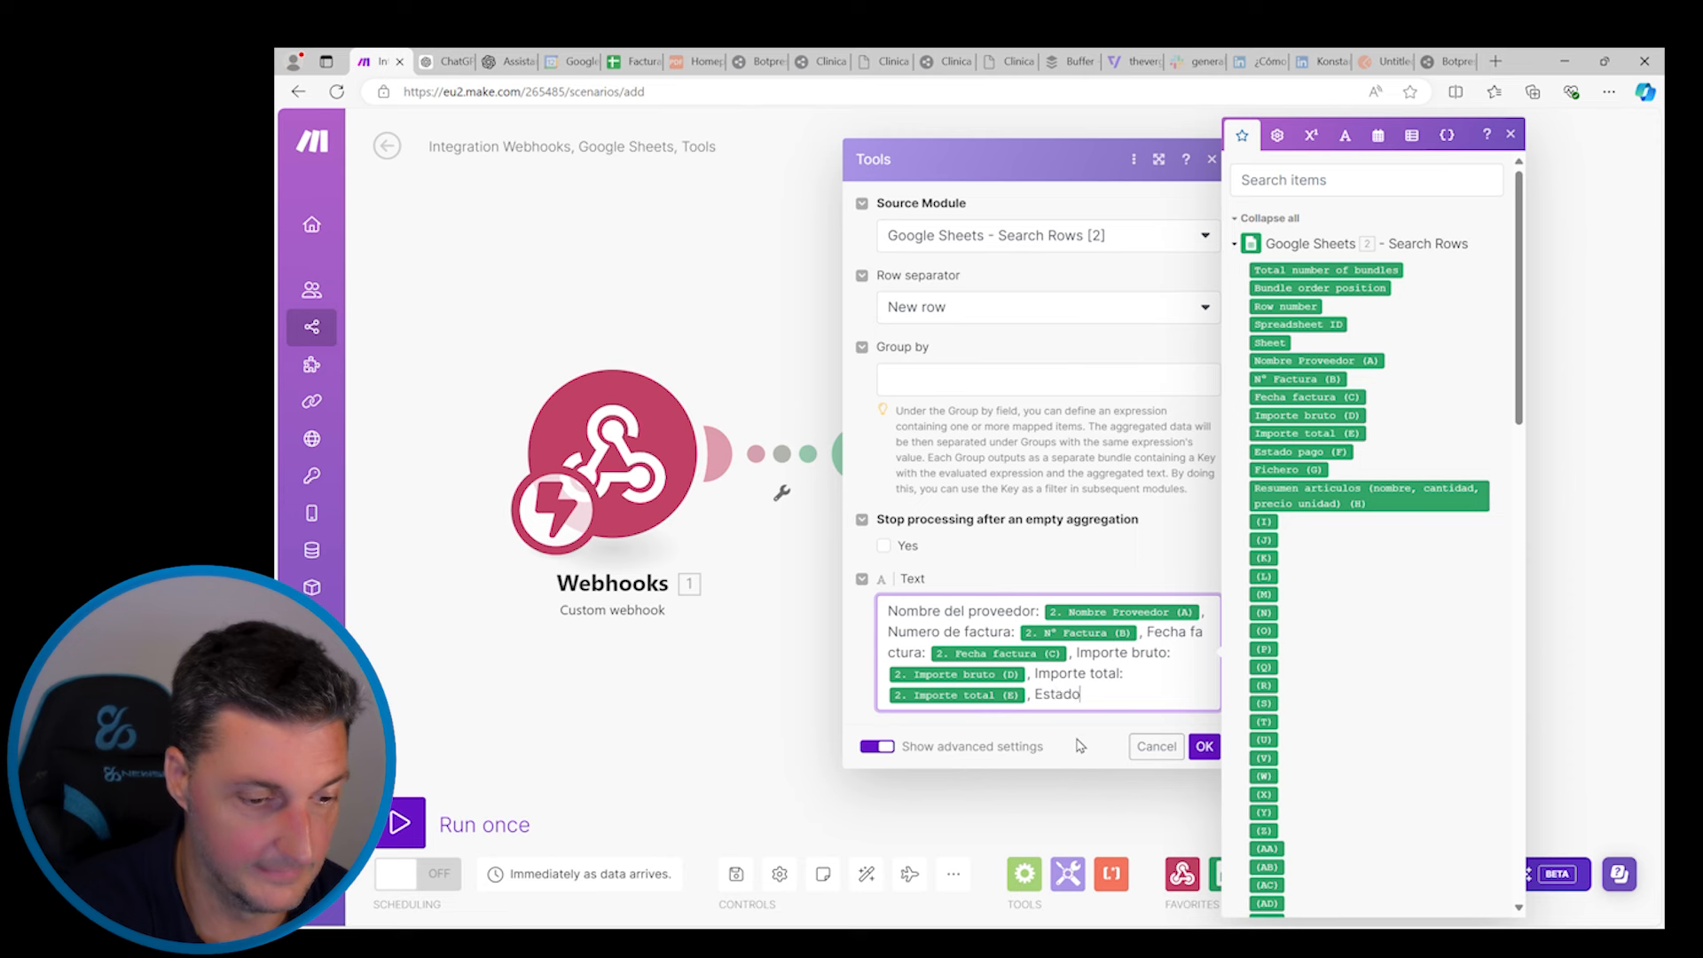
type(" de pago")
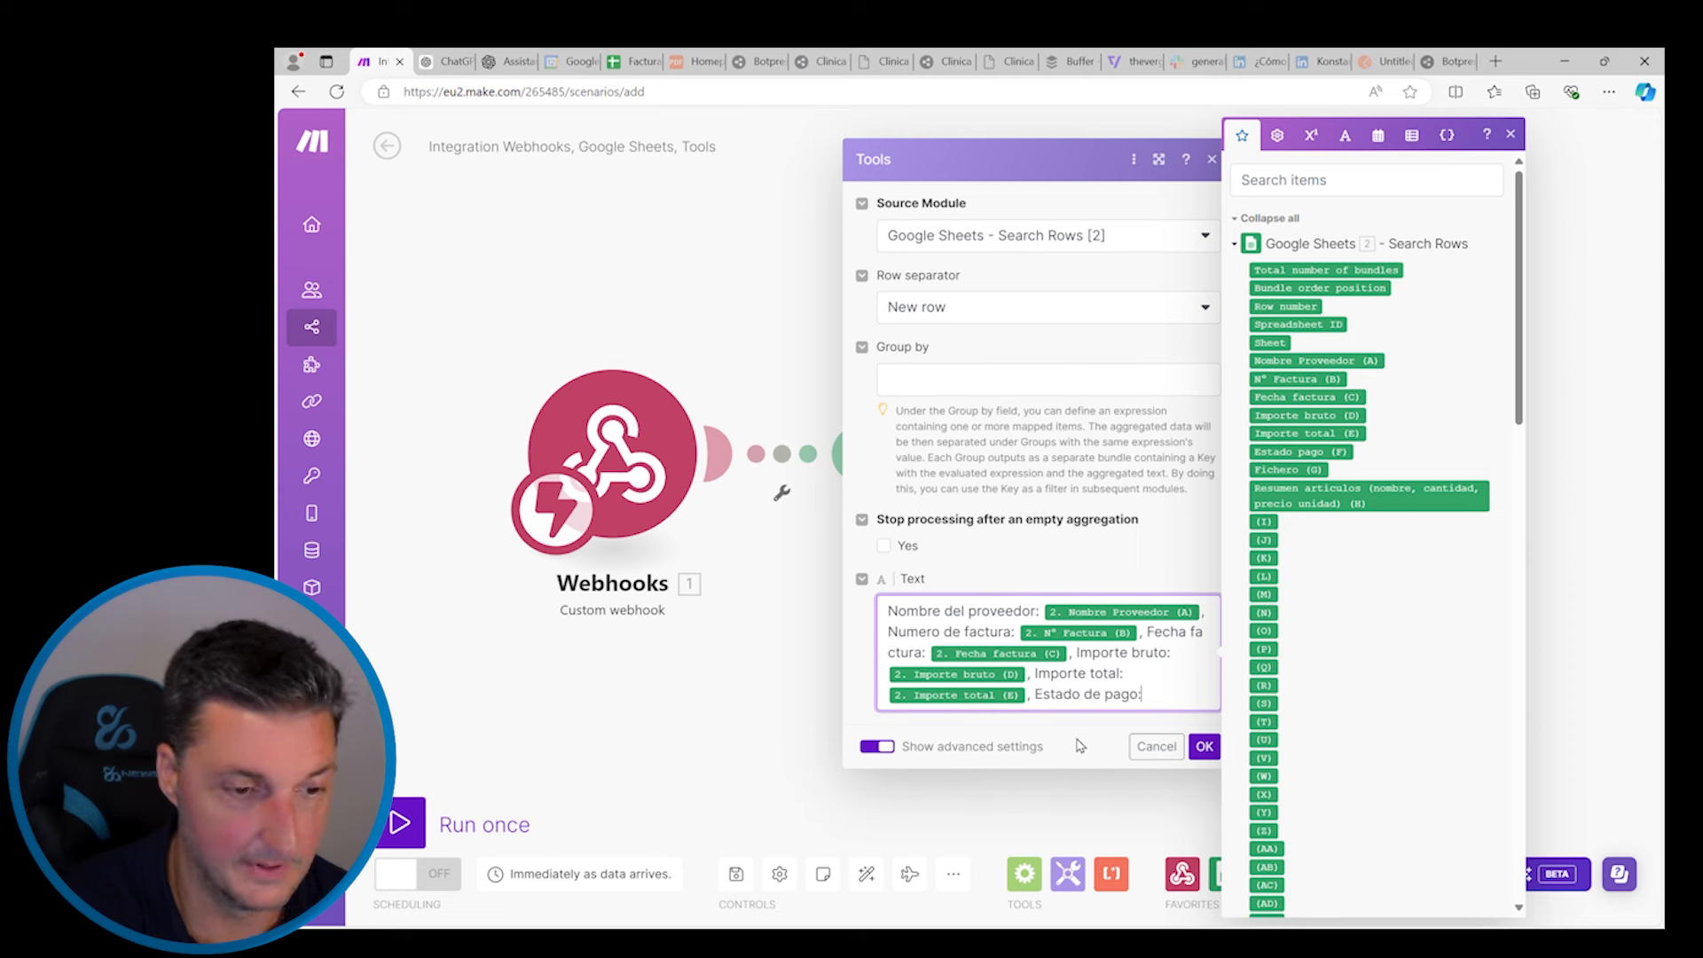
type(":")
left_click(1316, 454)
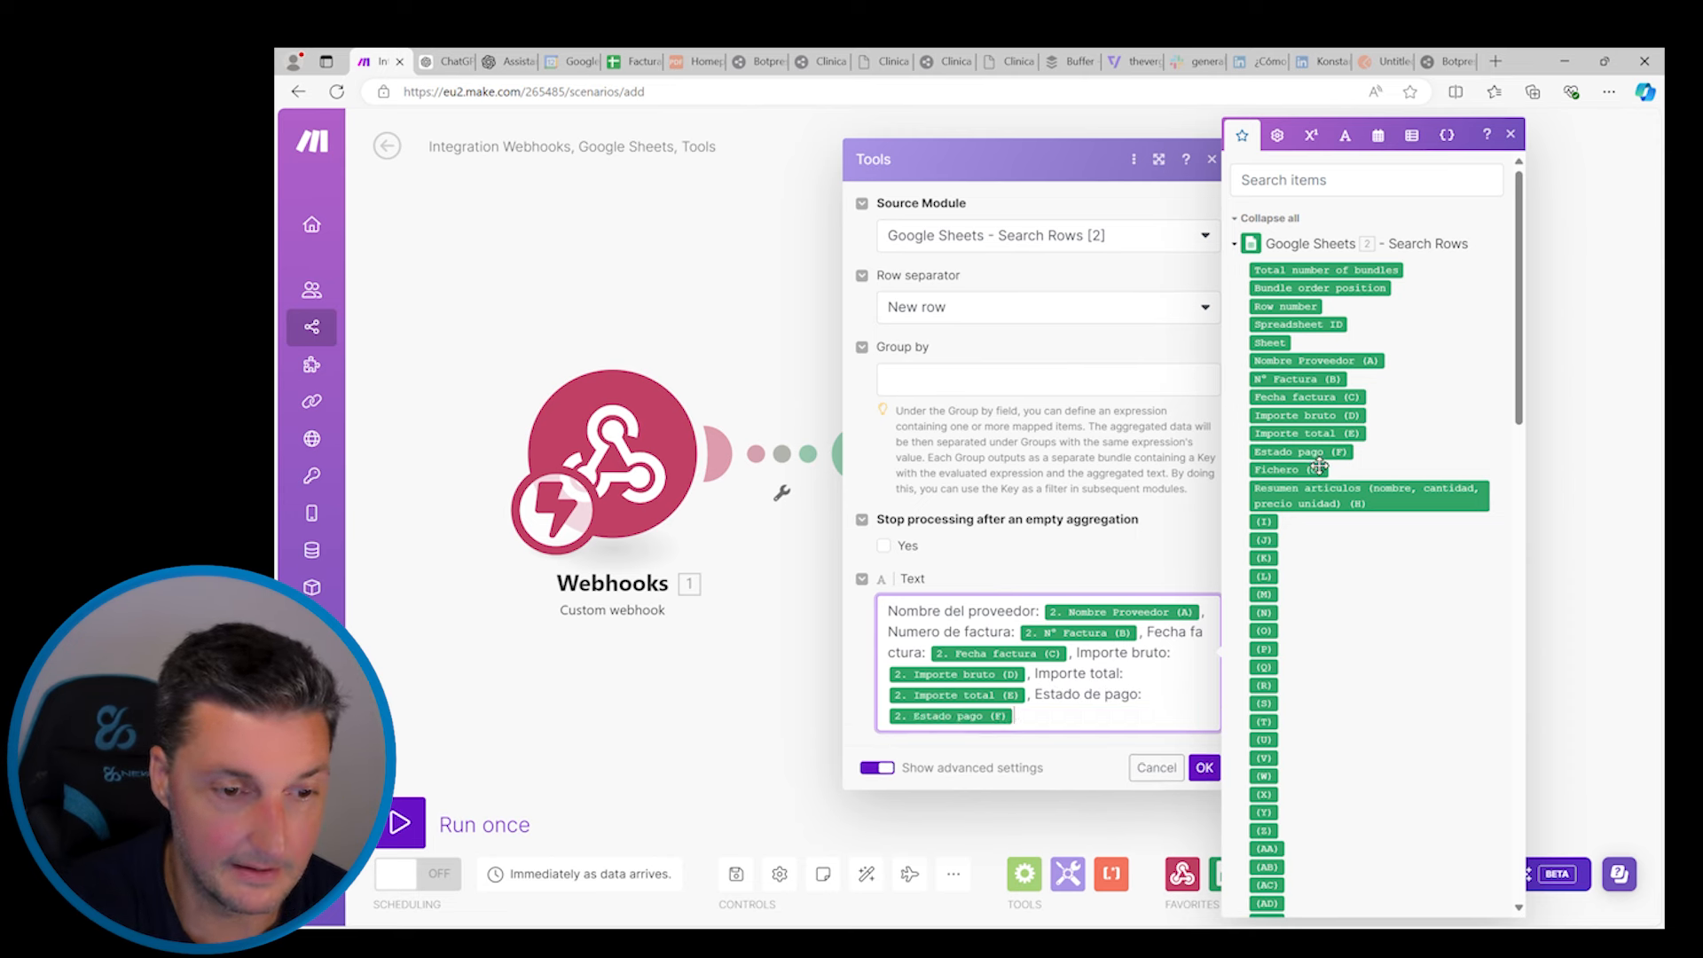
Append labelled Fichero (G) PDF and purchased-items summary mappings, then confirm the aggregator
type(", fichero")
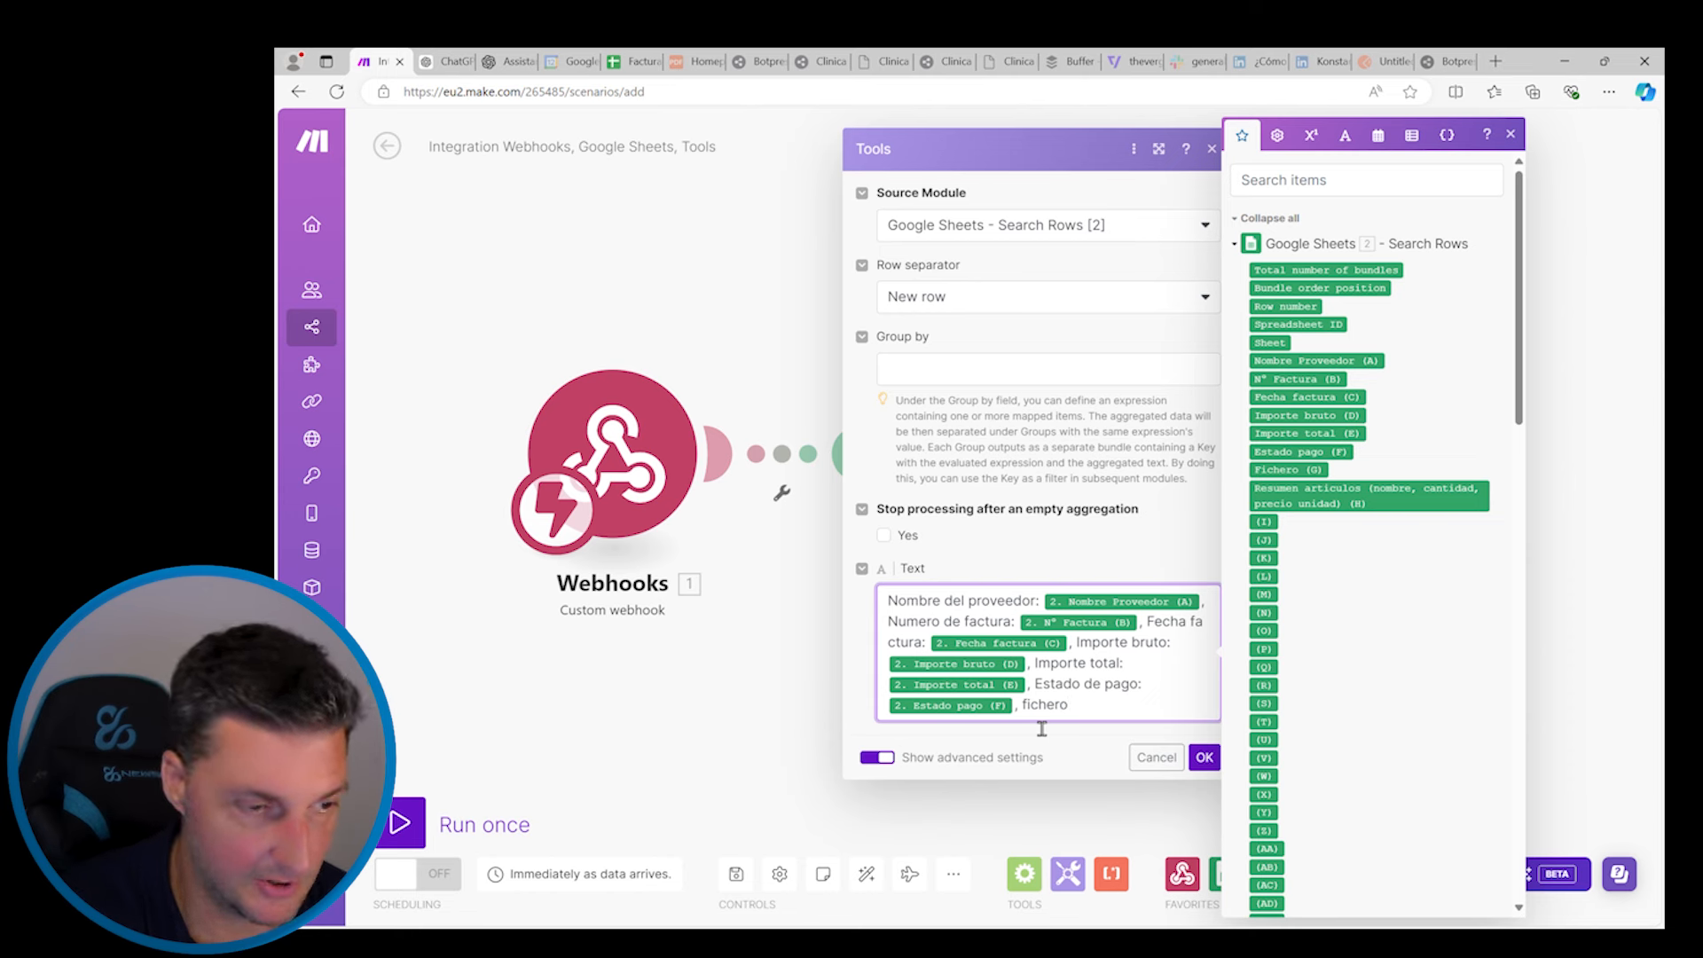
type(" que co")
type("ntin")
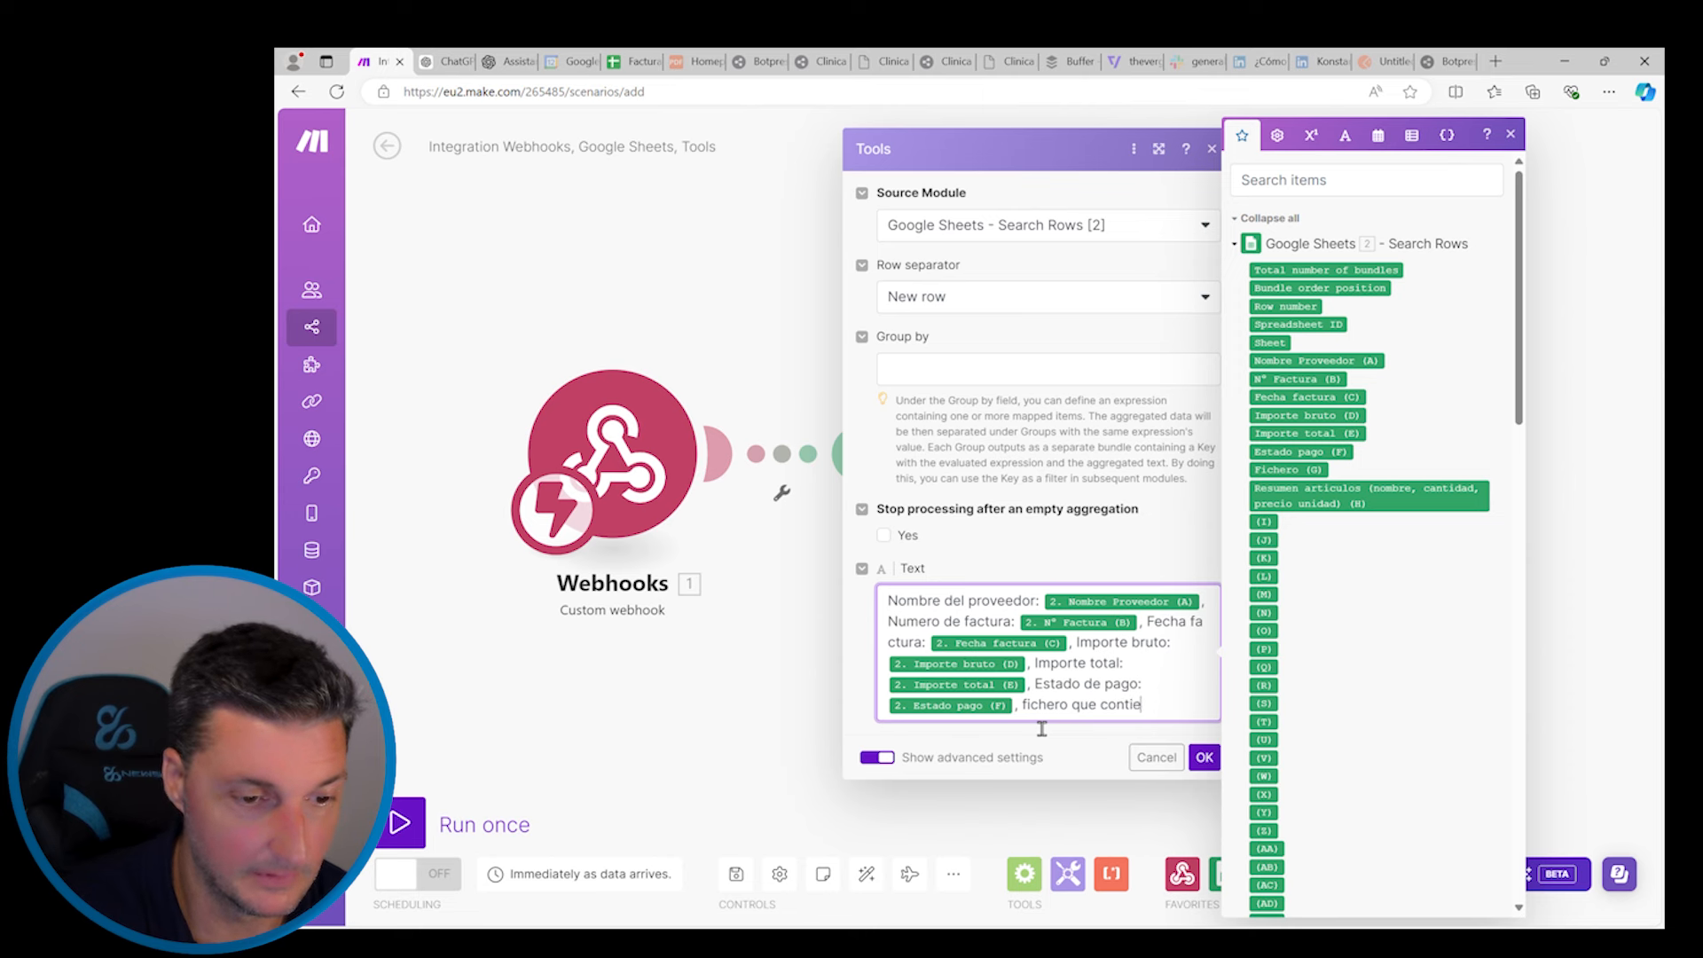
type("ne el pdf")
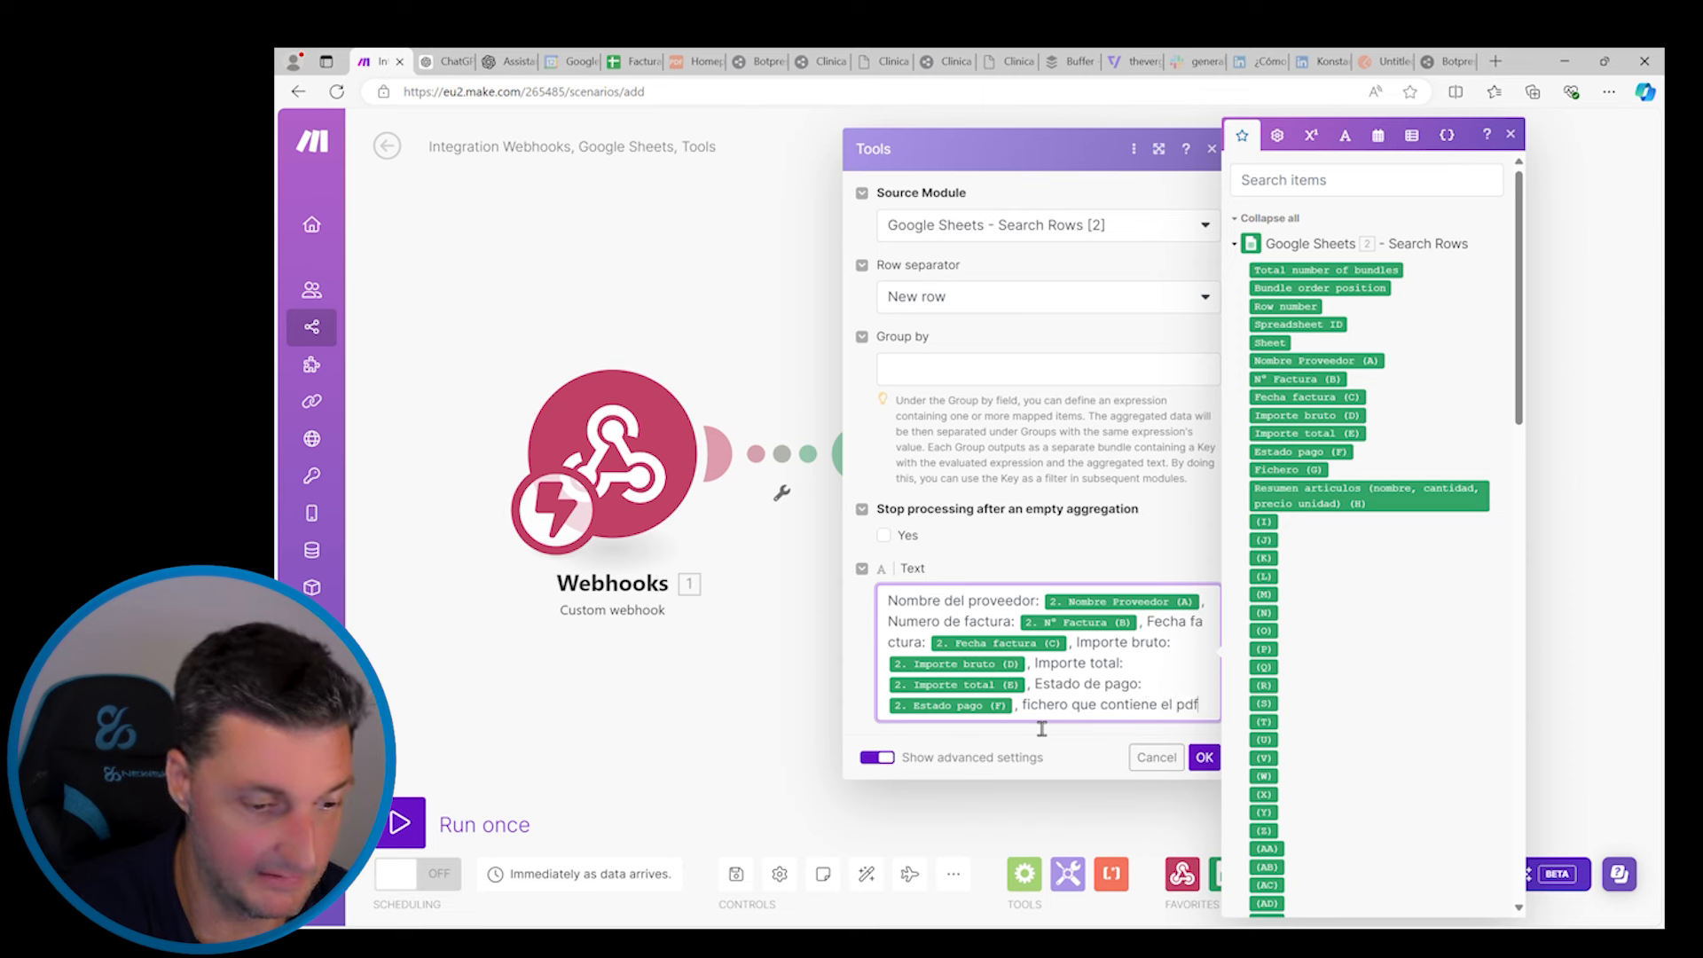
type(" de la facturaes")
key("BackSpace")
key("BackSpace")
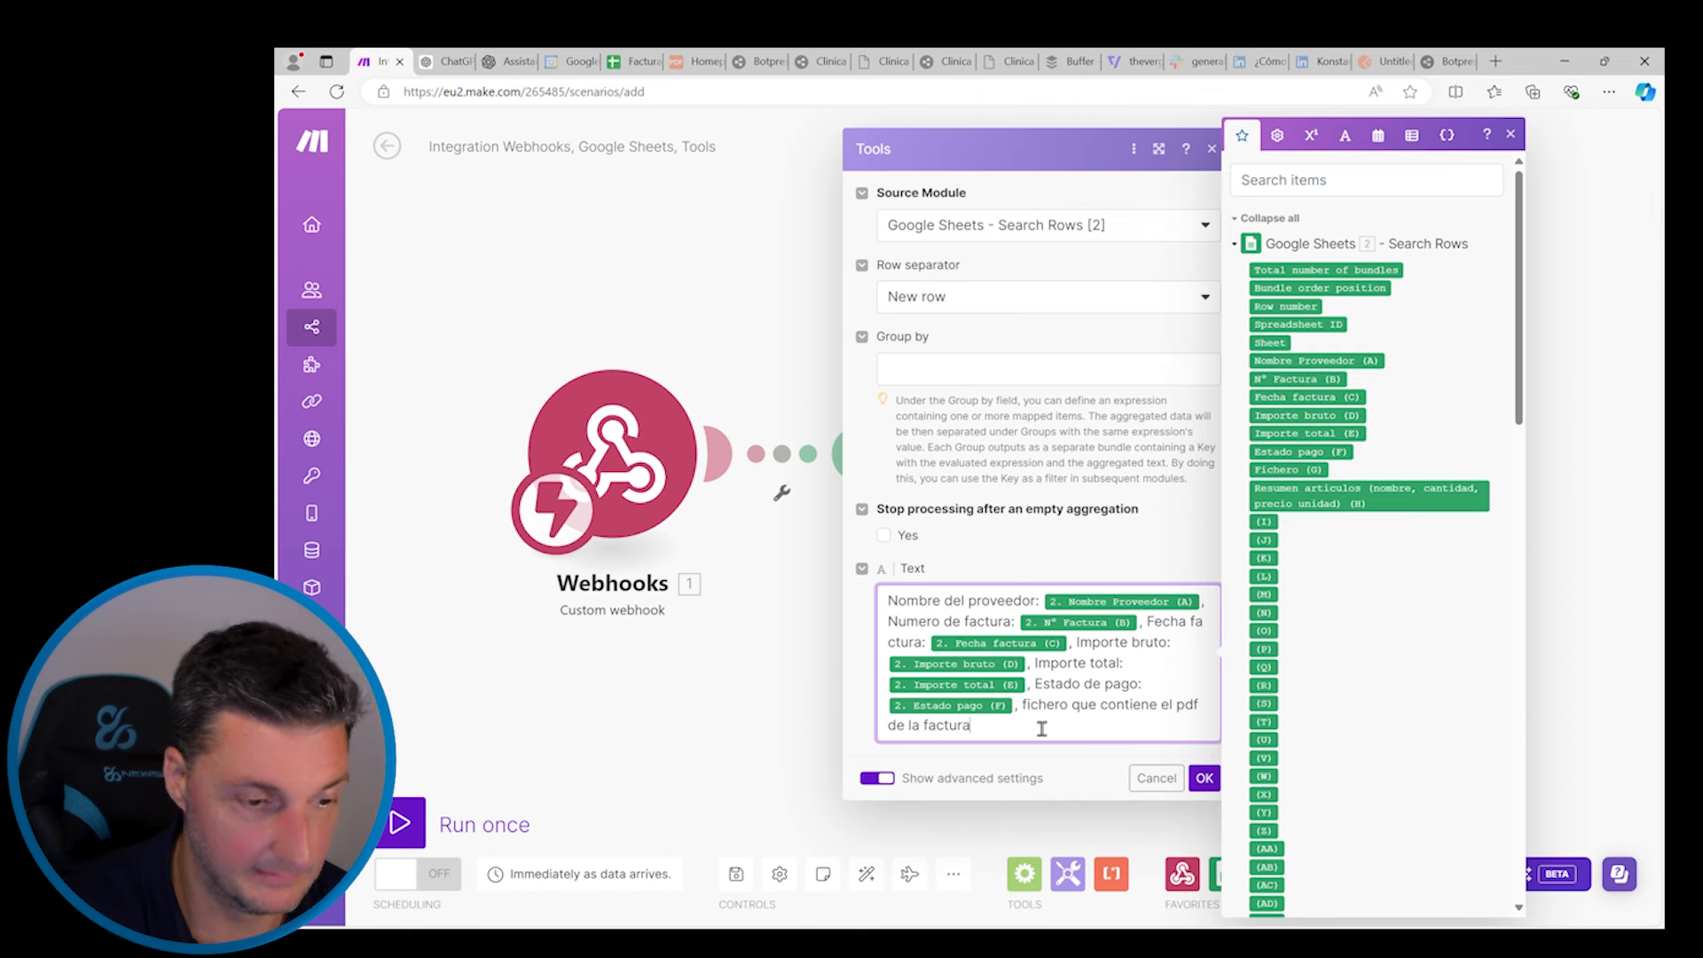
type("es:")
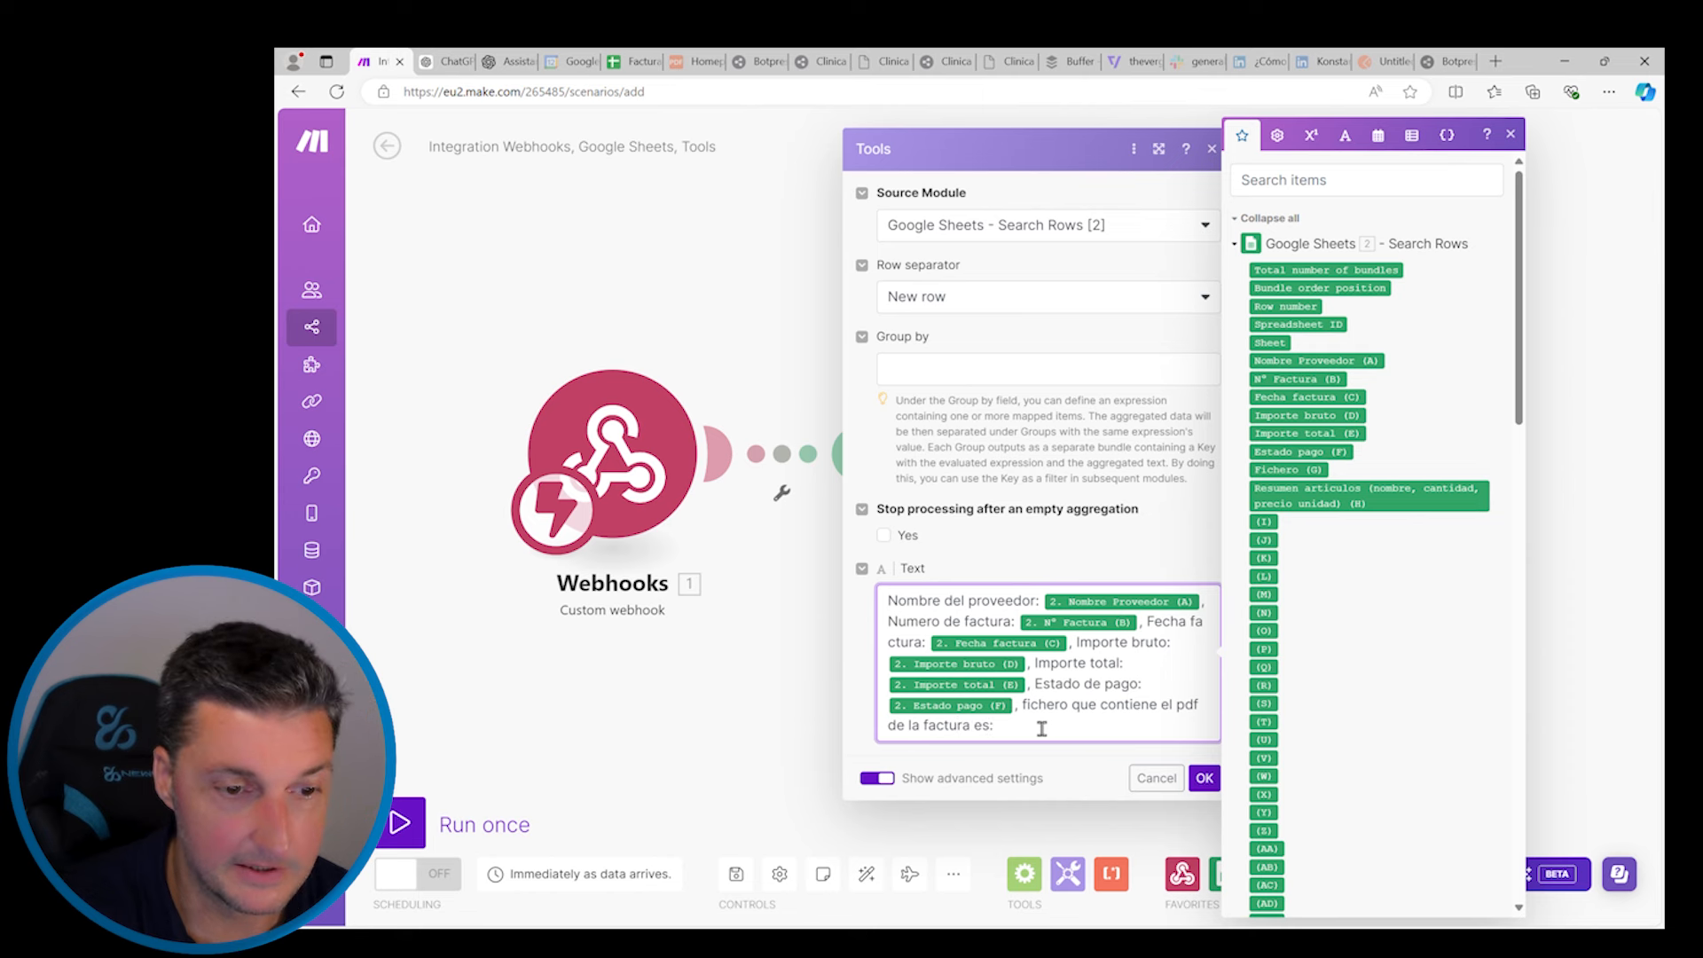
left_click(1298, 481)
type(", Y el resum")
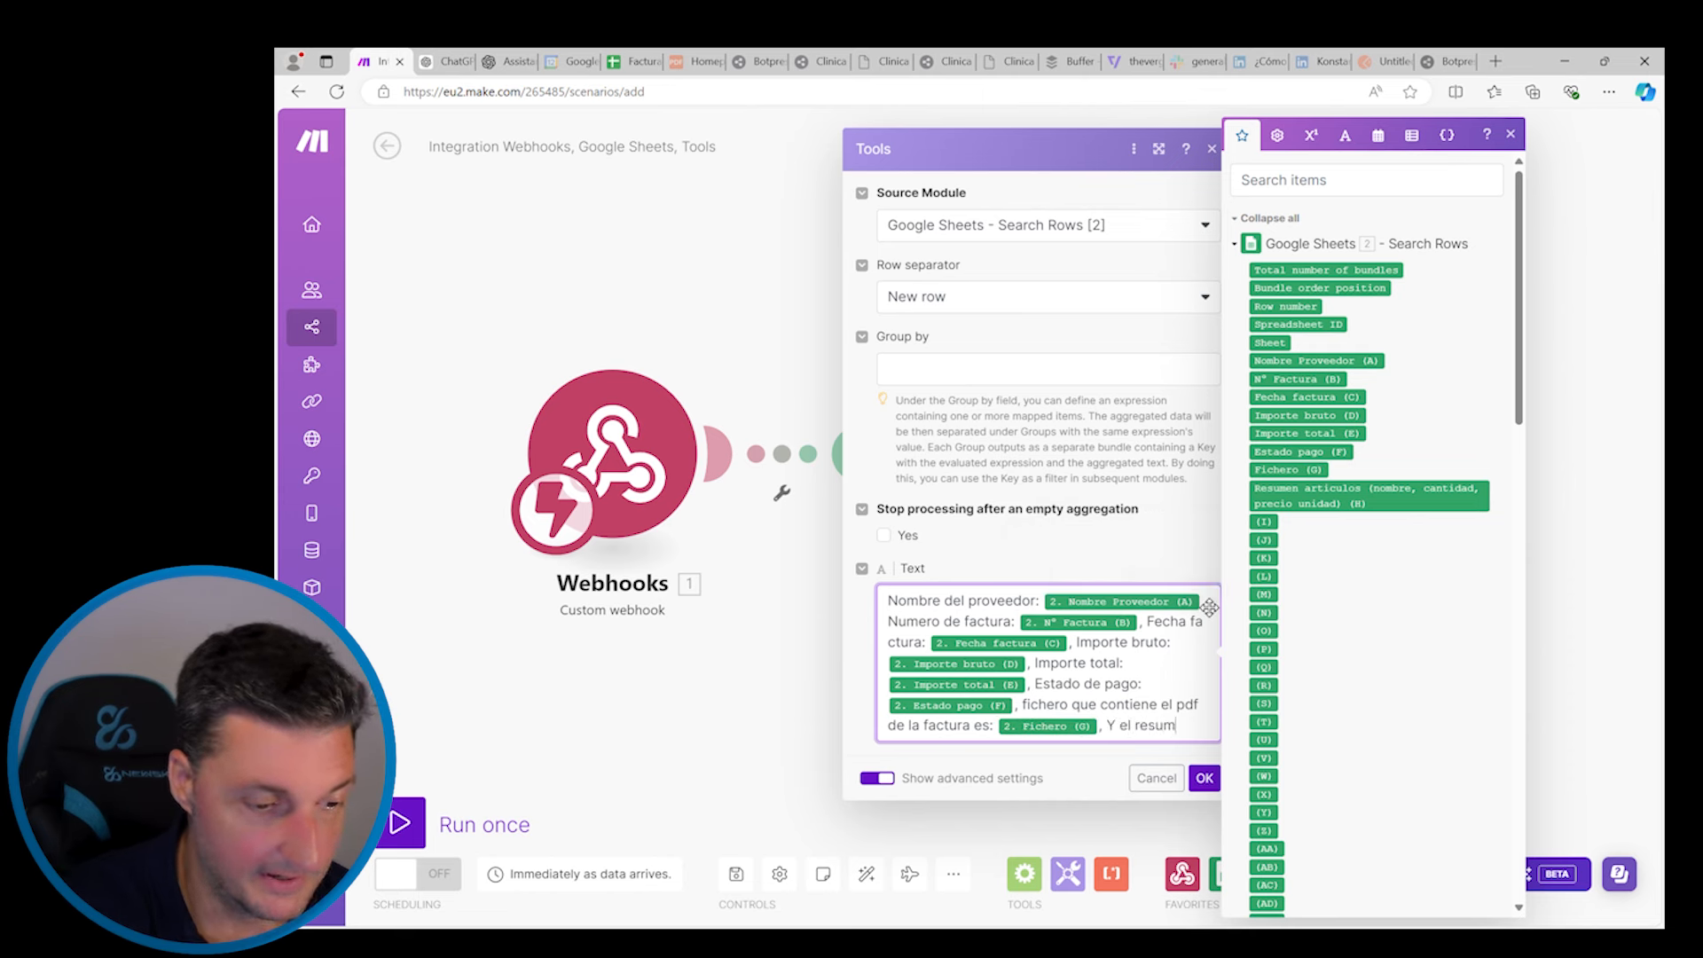
type("en de los artículos comprados ")
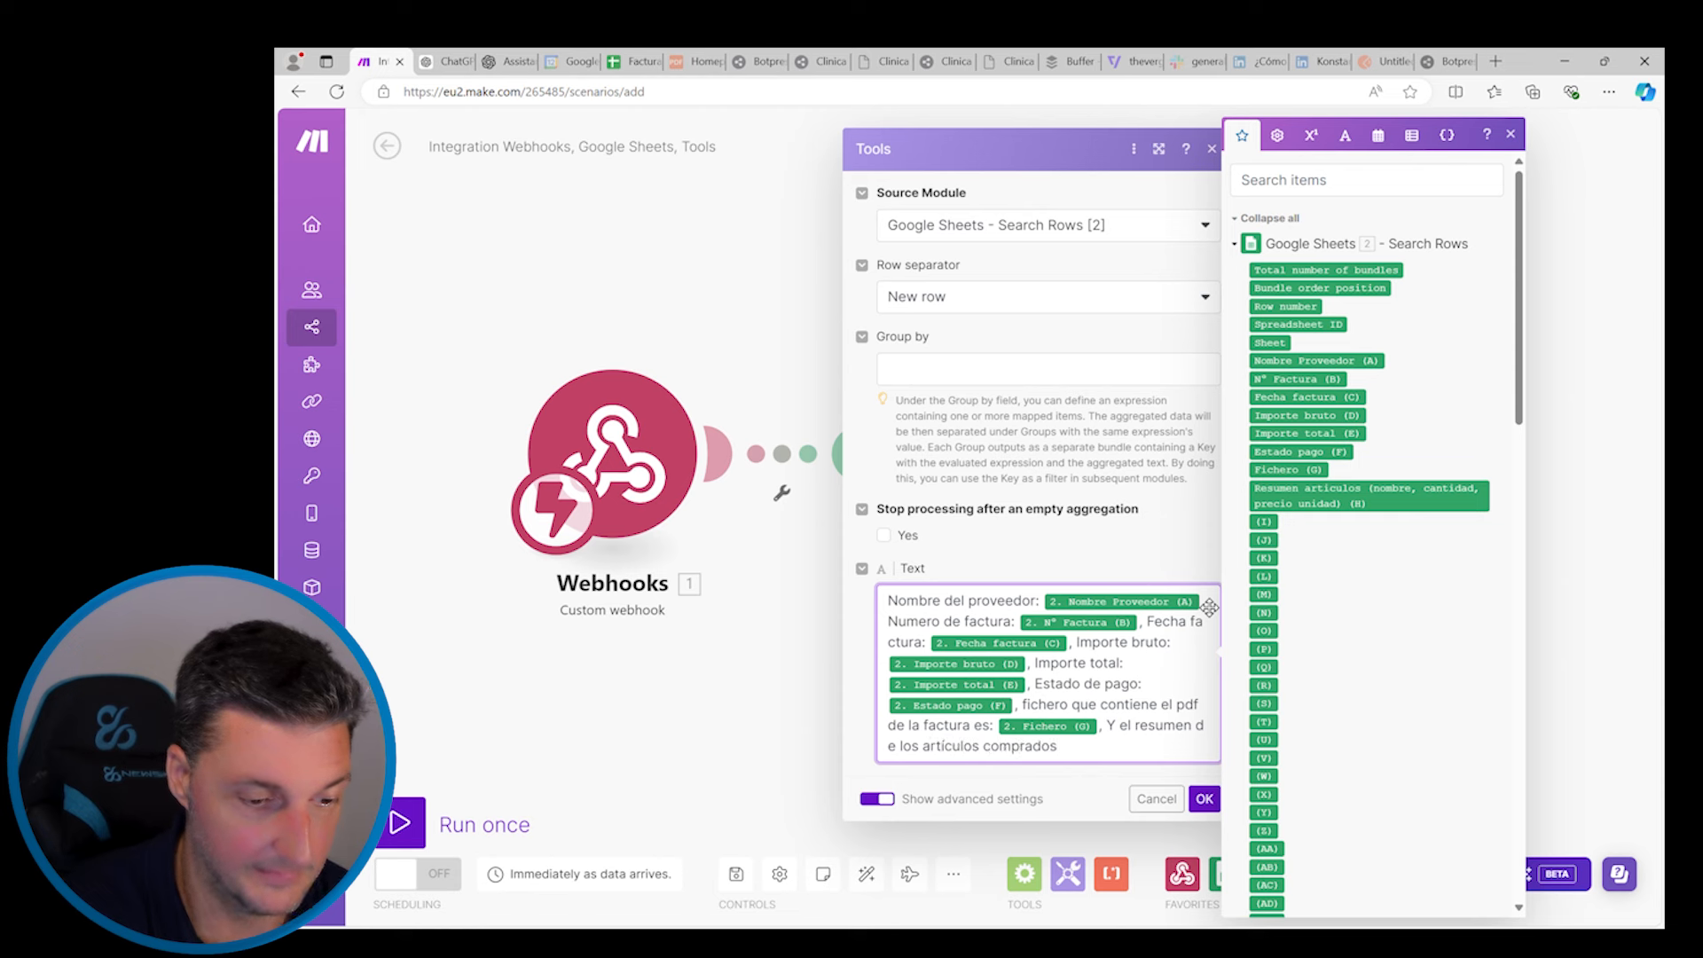
type("es:")
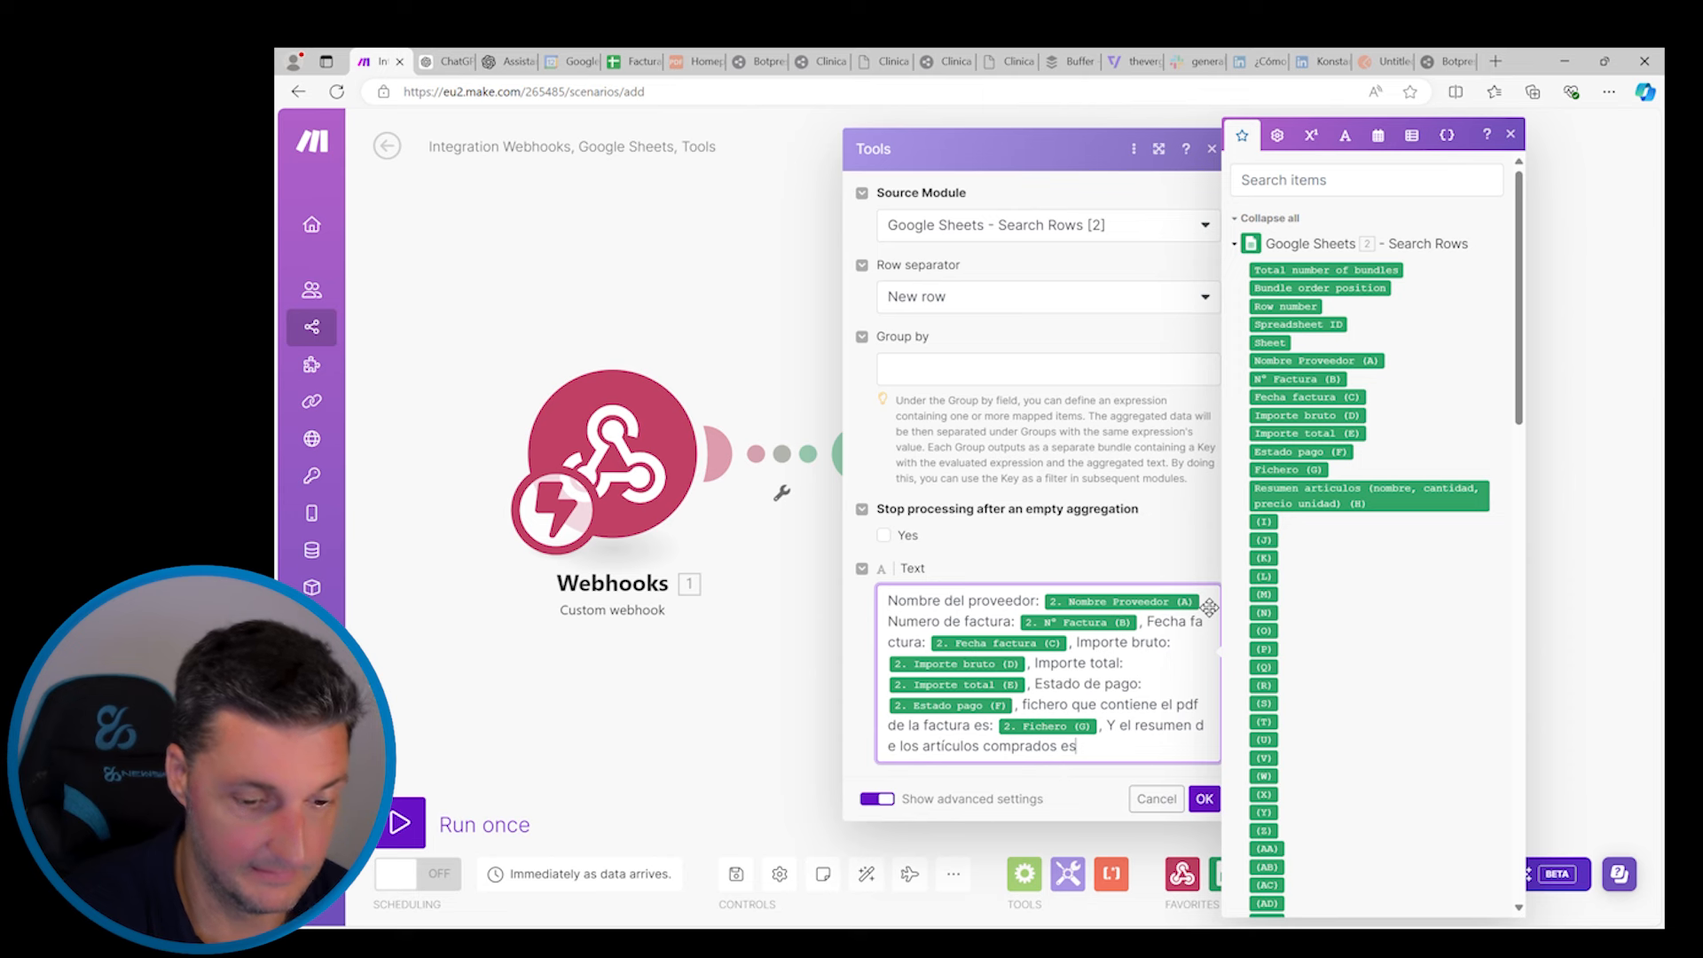
left_click(1332, 504)
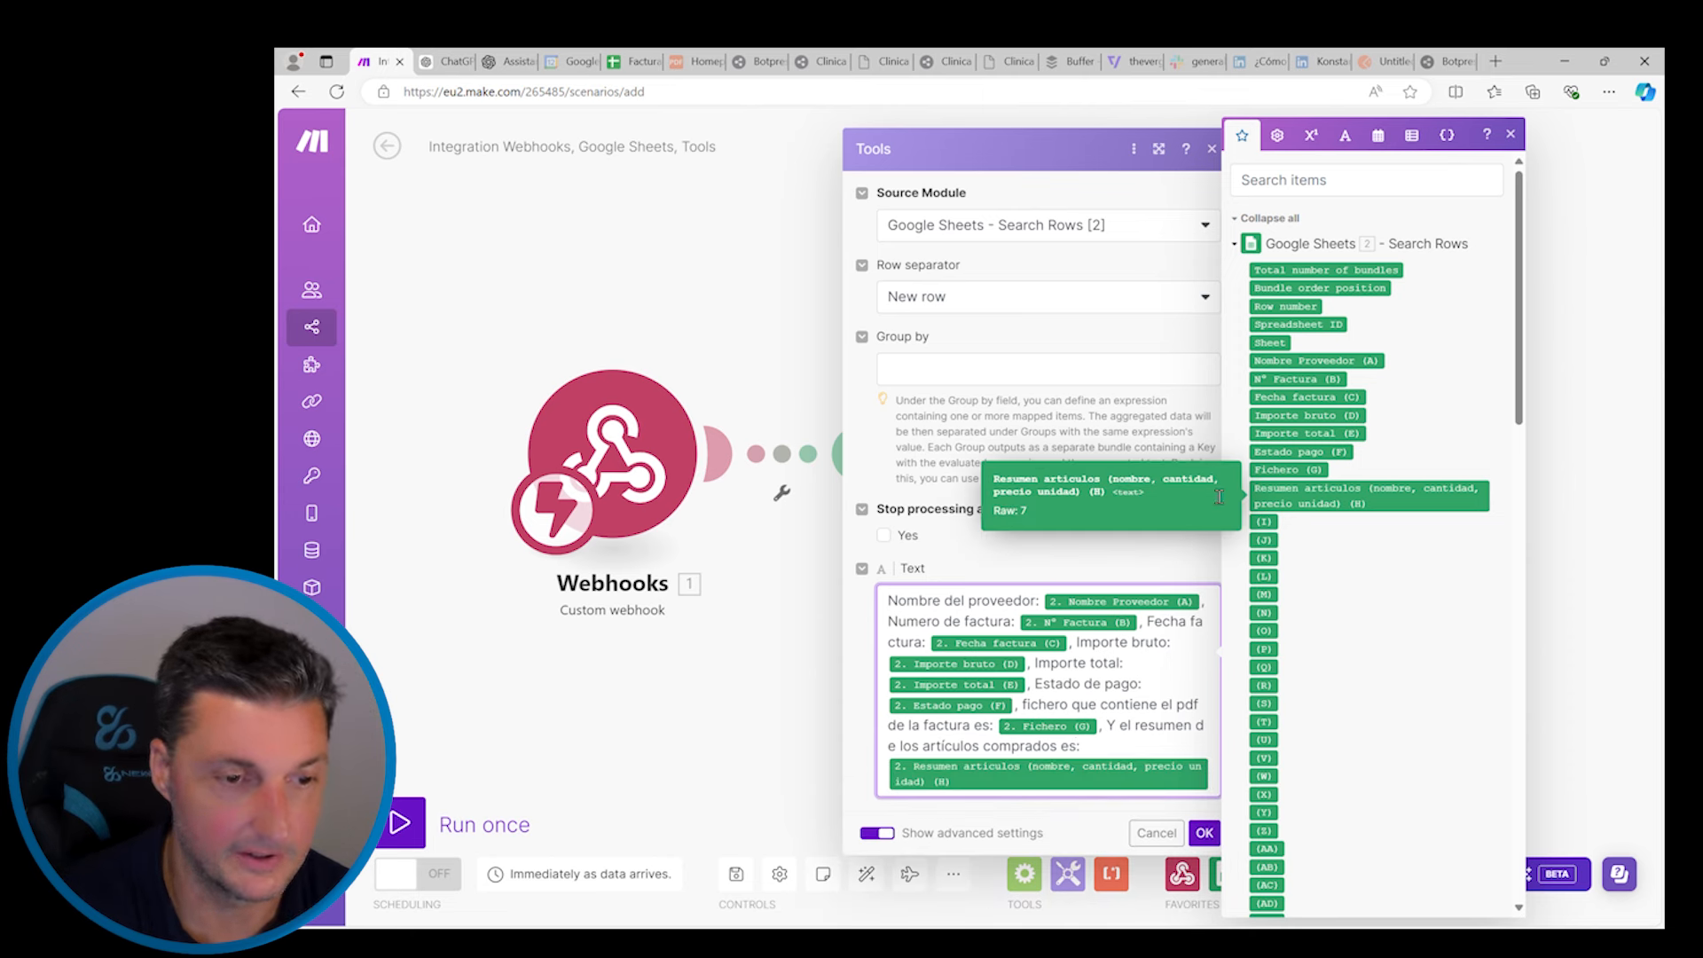
left_click(1158, 353)
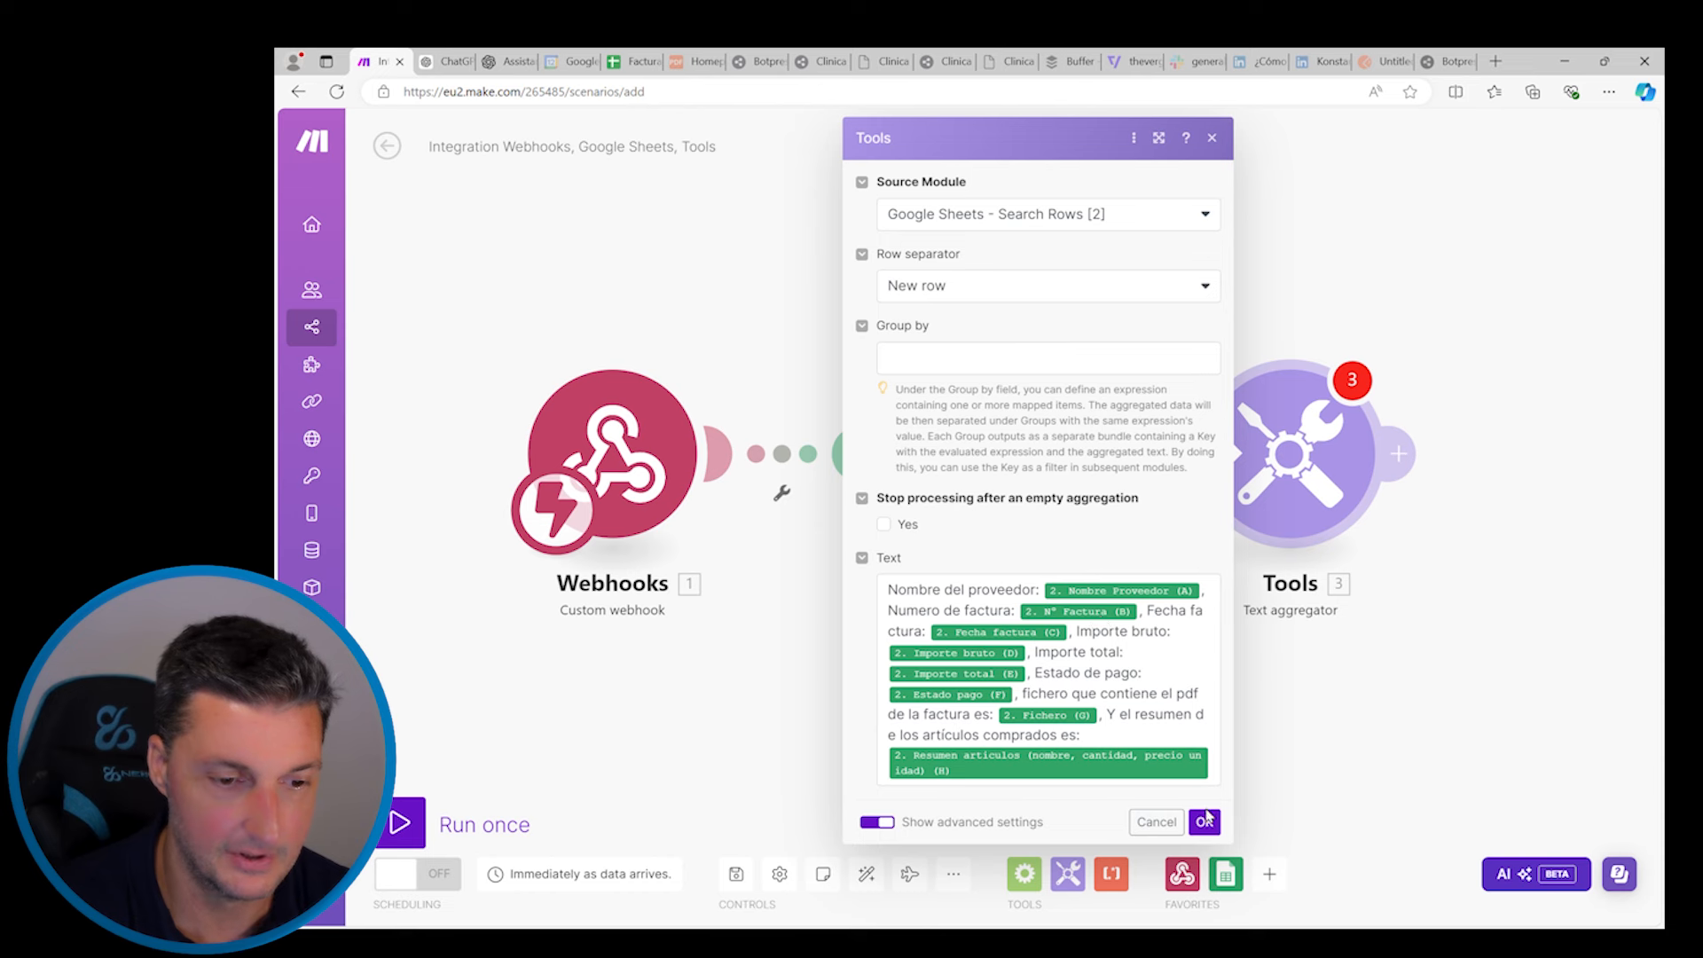
left_click(1204, 821)
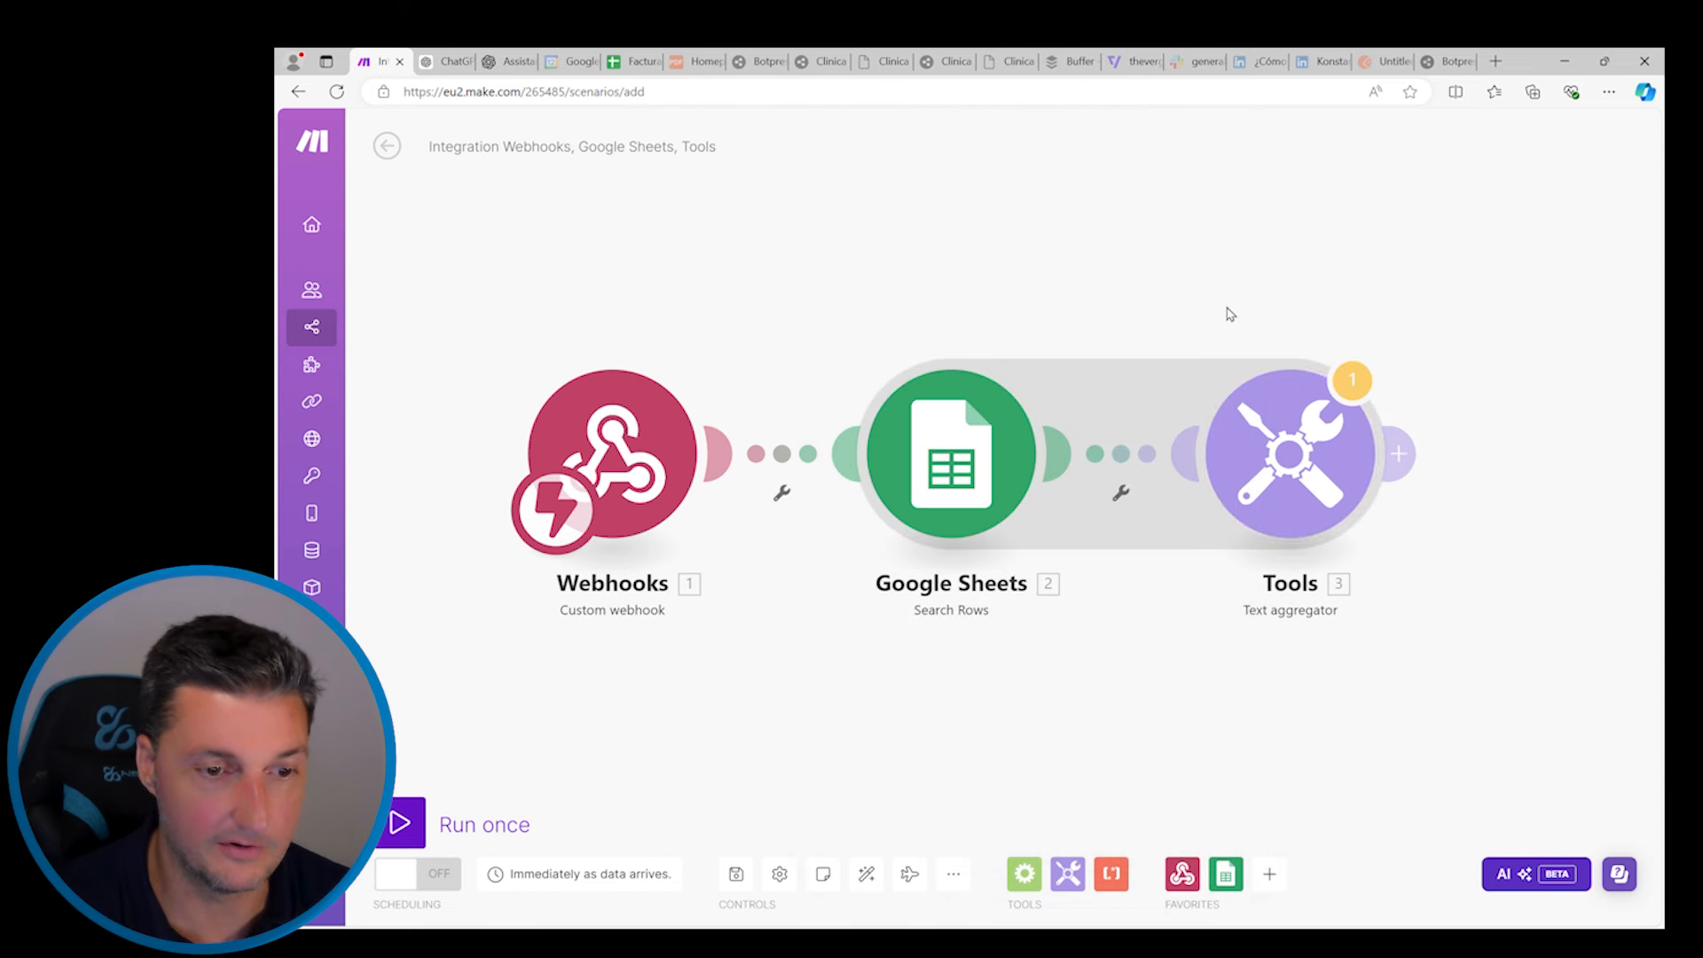
Add a Webhooks Webhook response module after the Tools text aggregator
scroll(1224, 312, "down", 1)
mouse_move(1277, 405)
left_mouse_down()
mouse_move(1126, 405)
mouse_move(1287, 410)
left_mouse_up()
left_click_drag(1423, 367, 1242, 369)
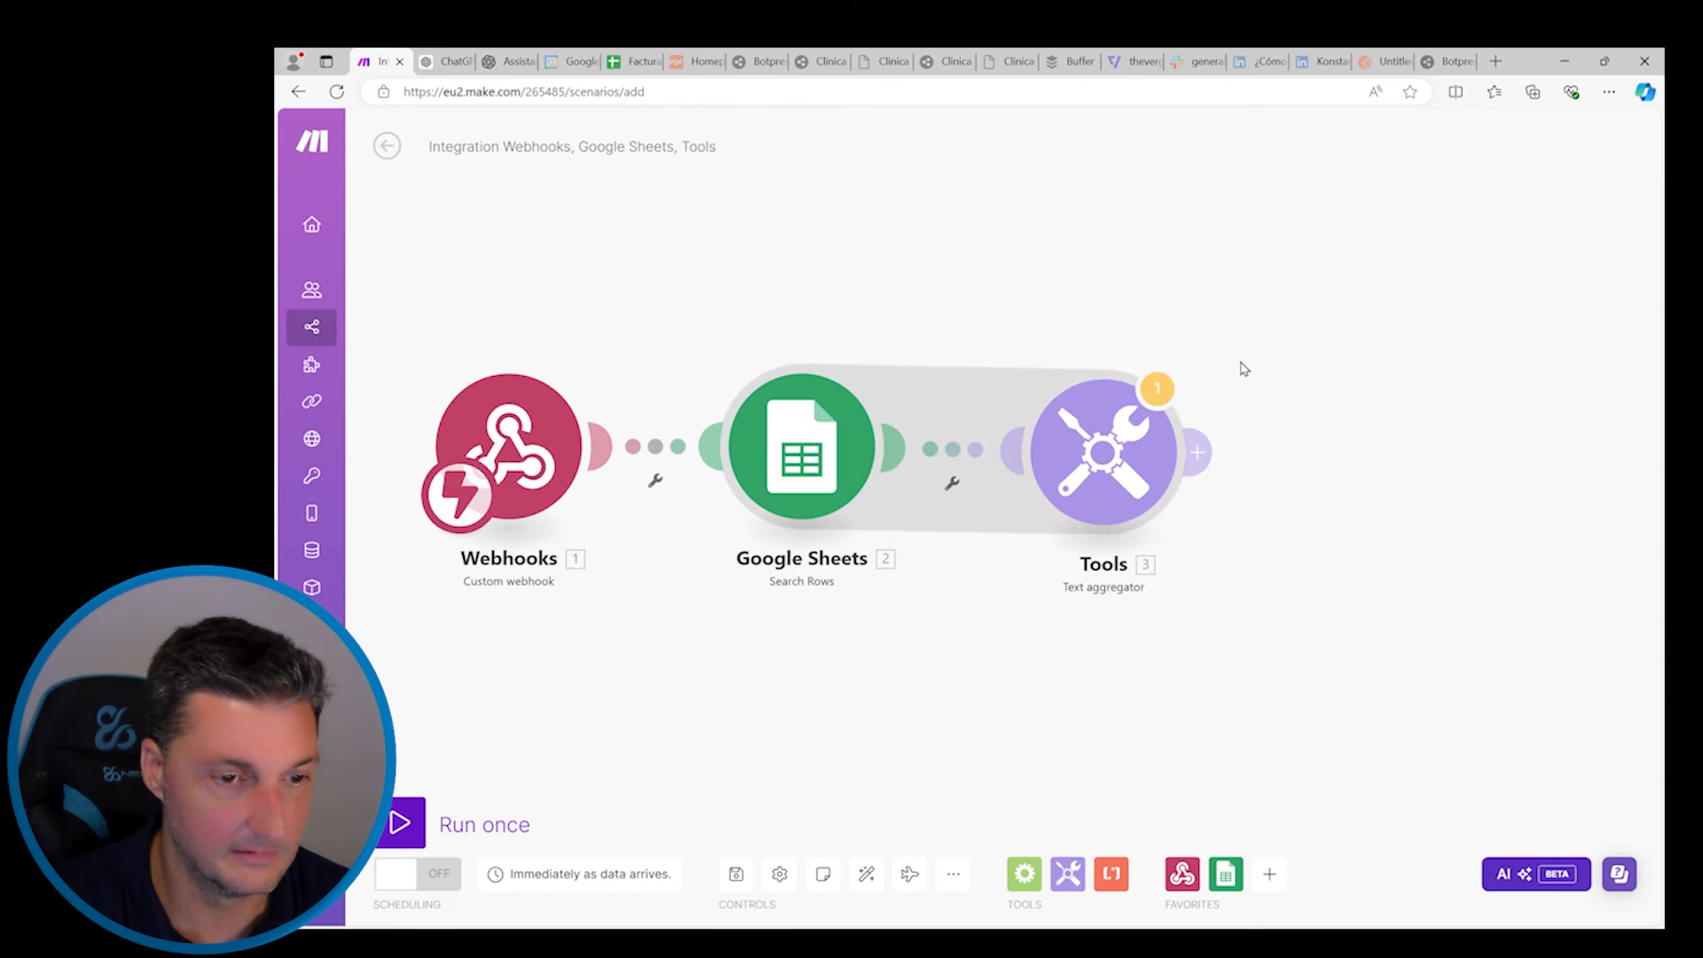
left_click(1196, 449)
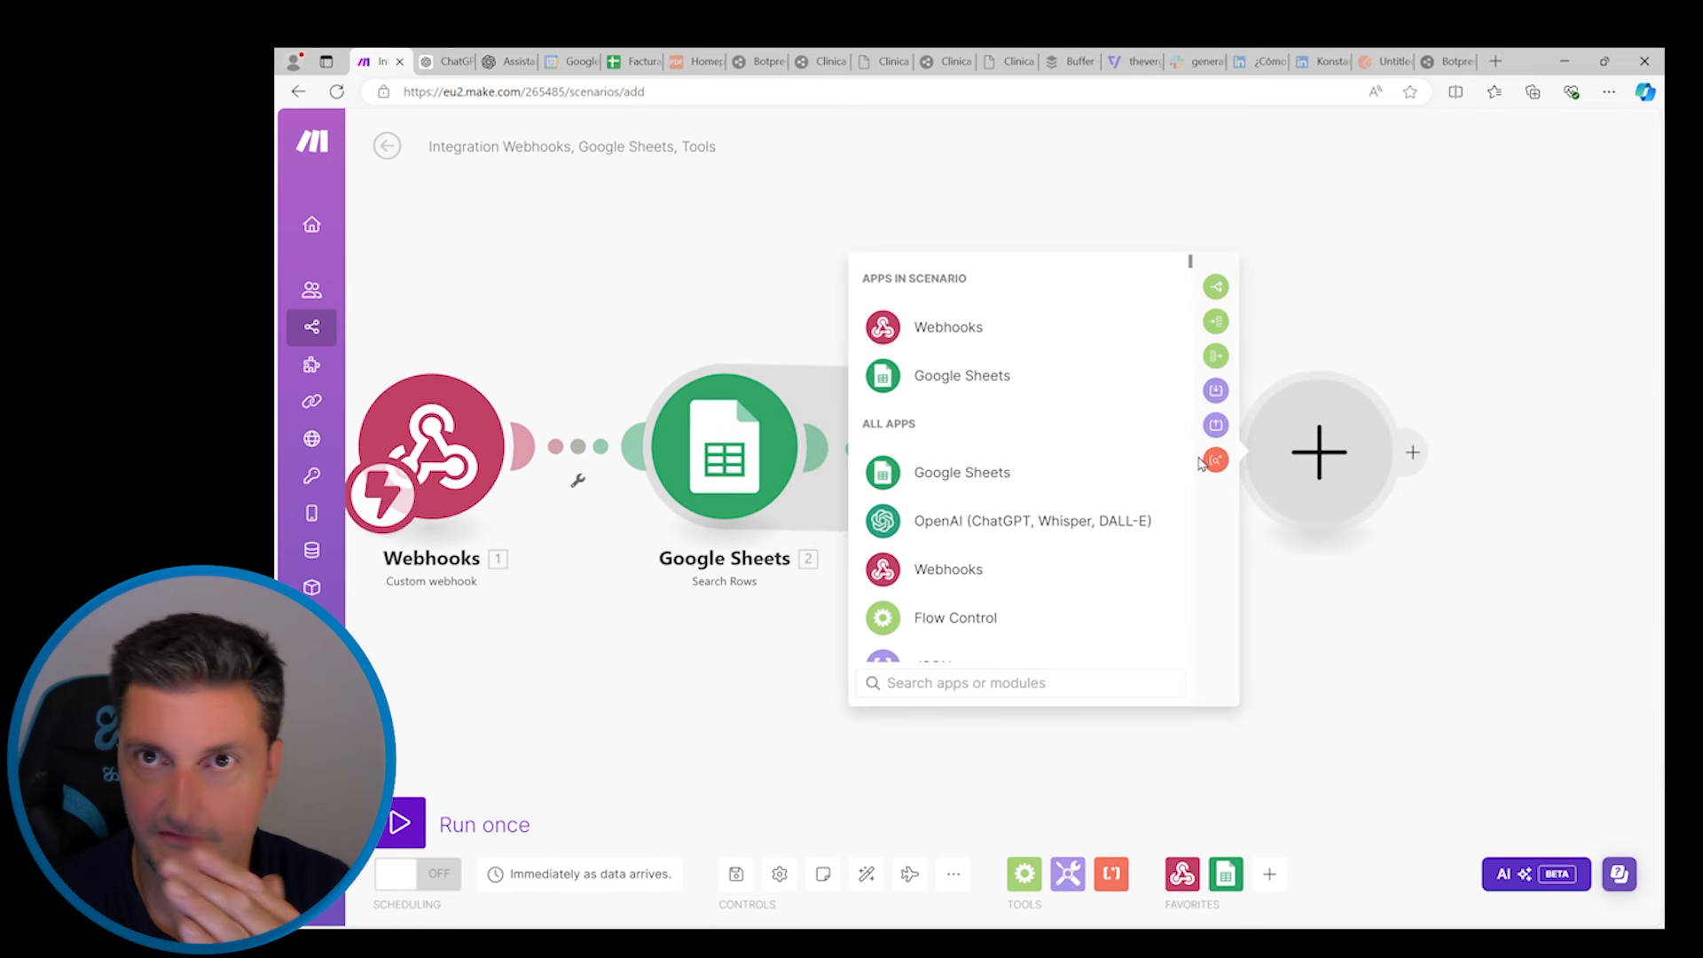
left_click(962, 336)
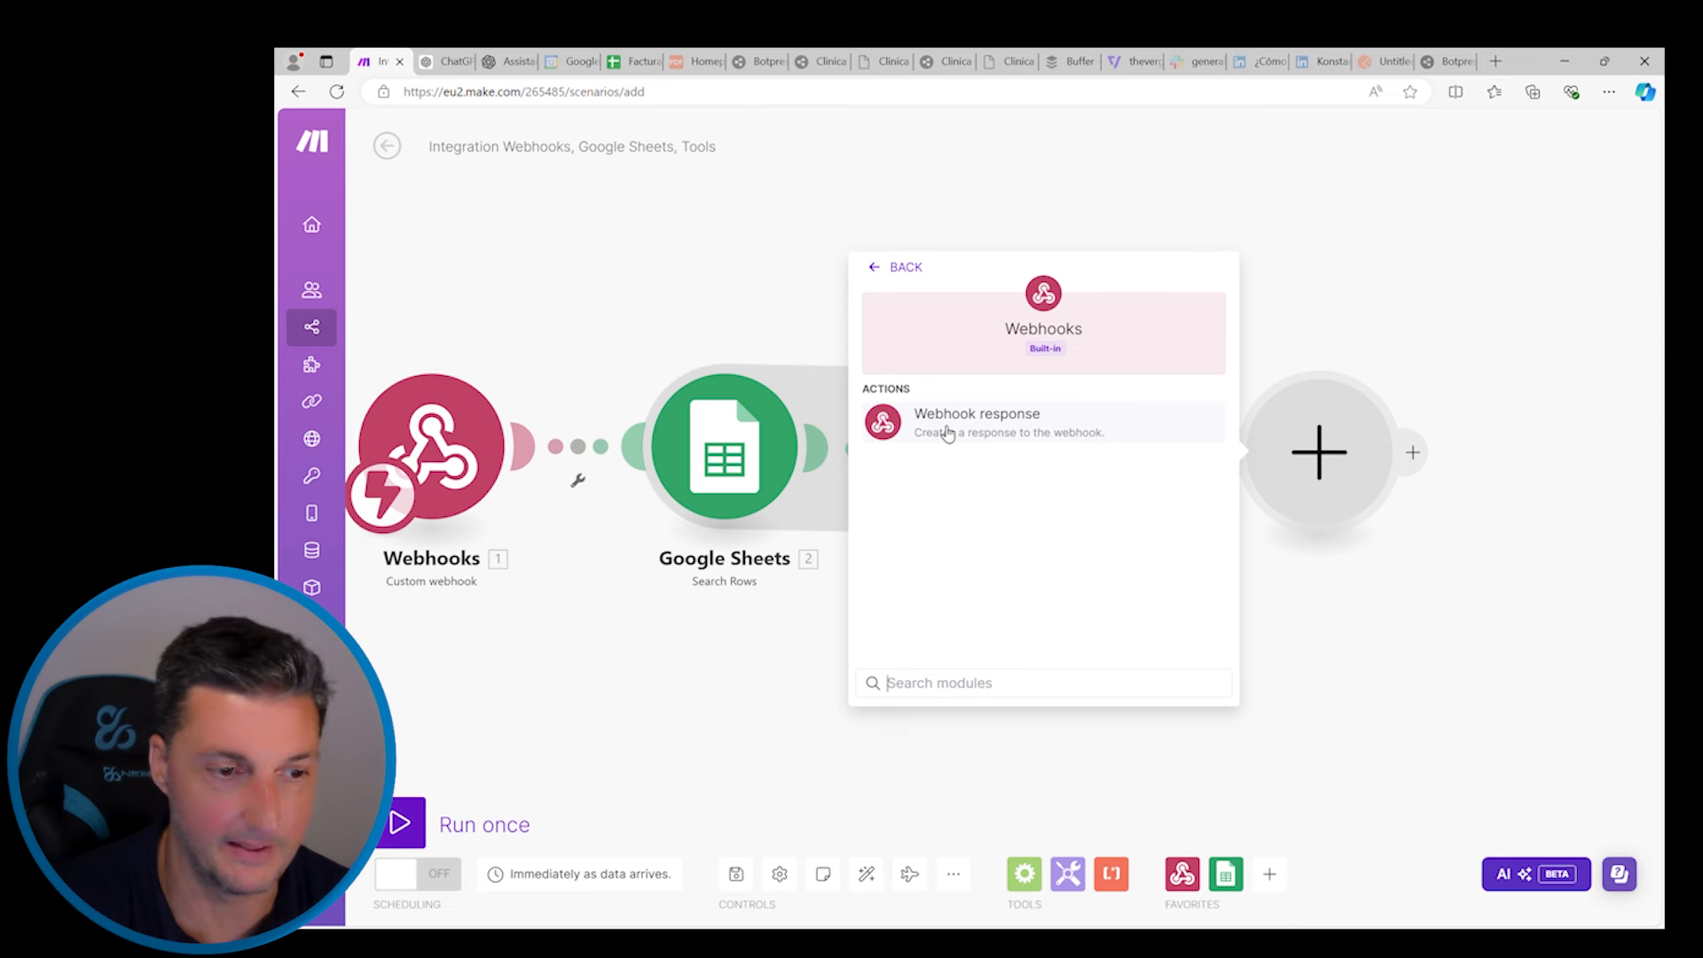
left_click(999, 431)
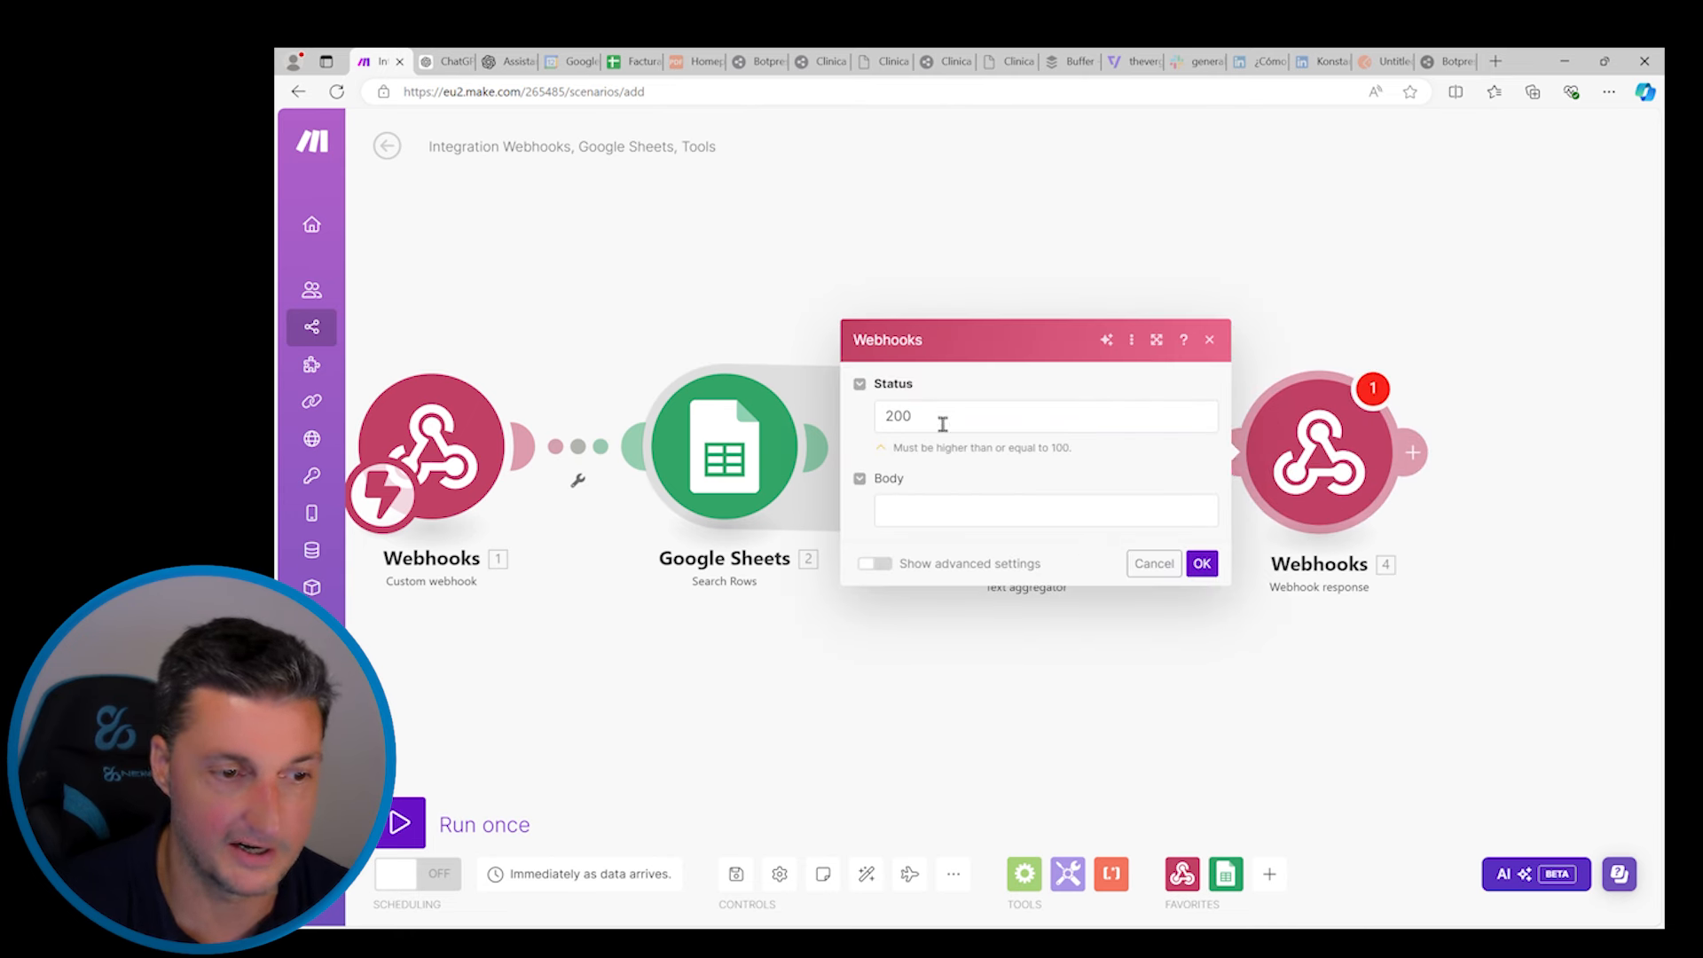
Set the response body to 'La información de las facturas es' plus the aggregated text
left_click(922, 518)
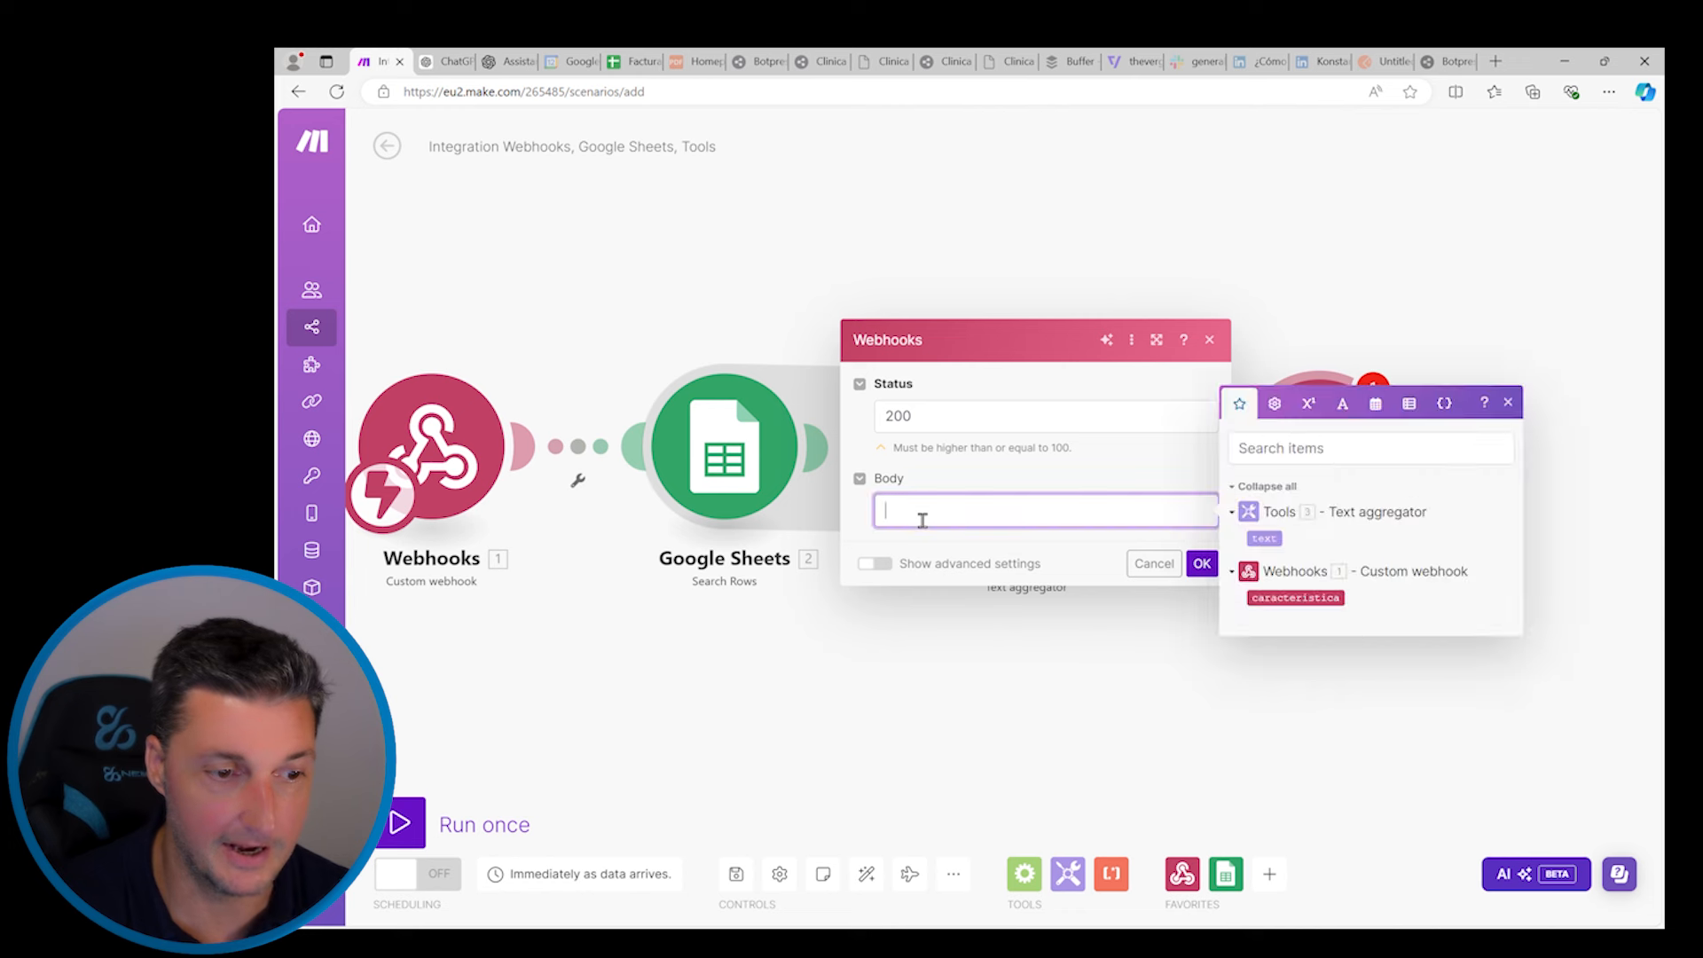
type("La in")
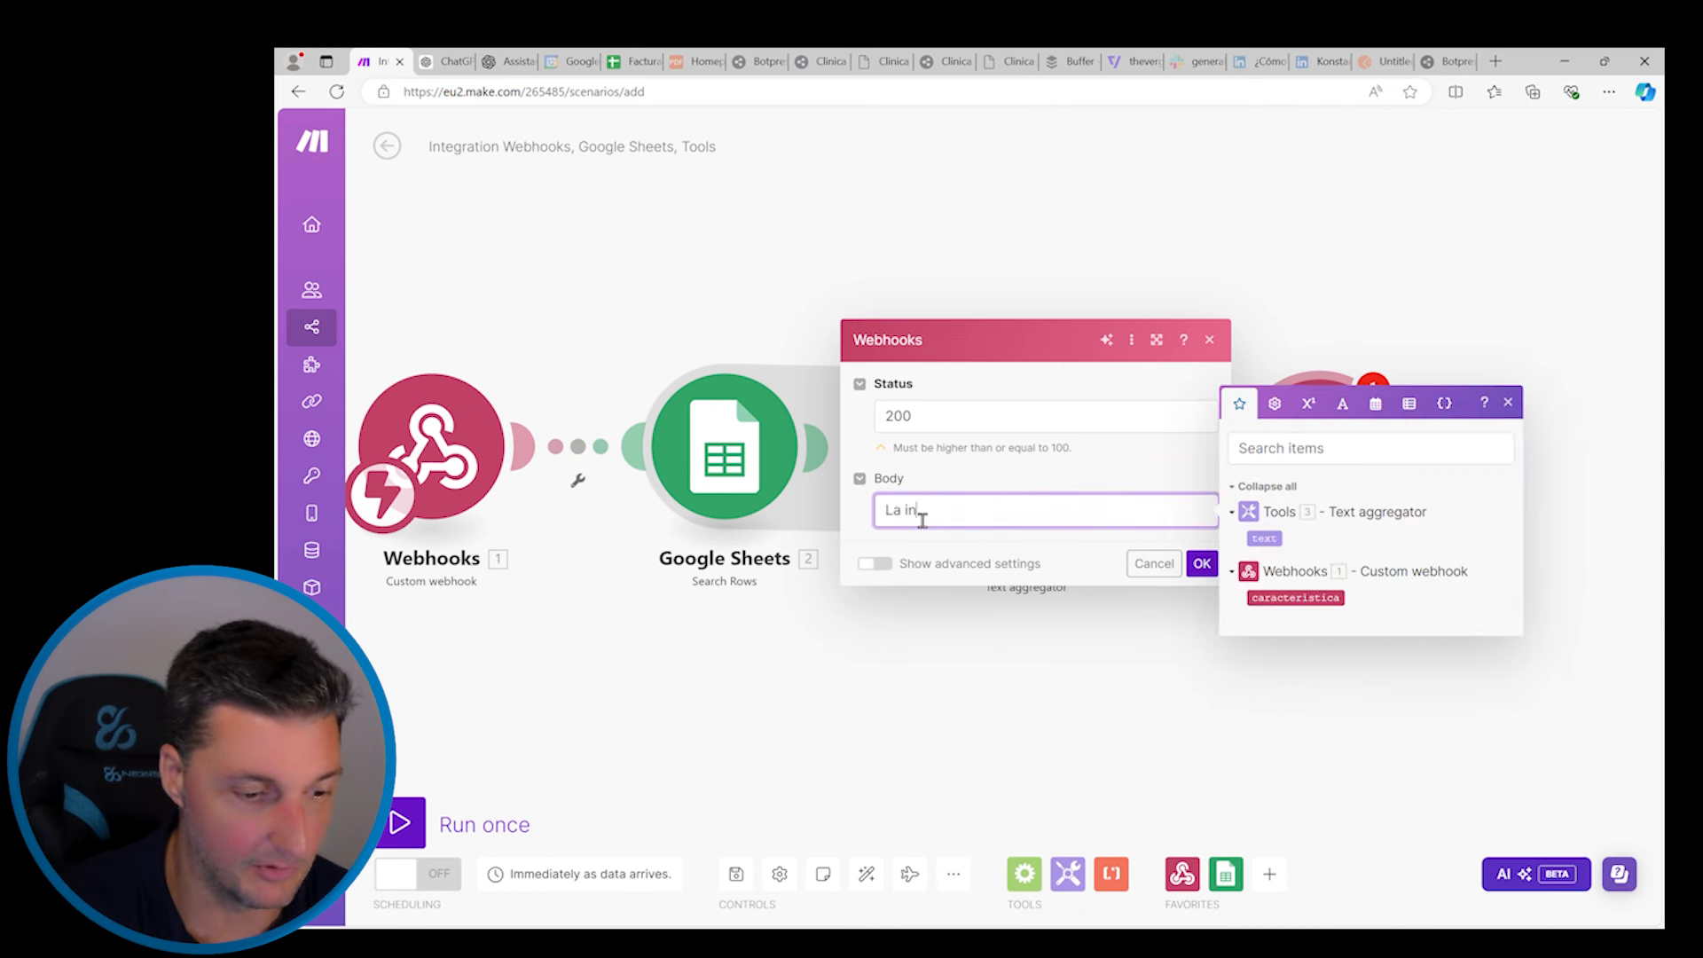
type("formación de las facturas es:")
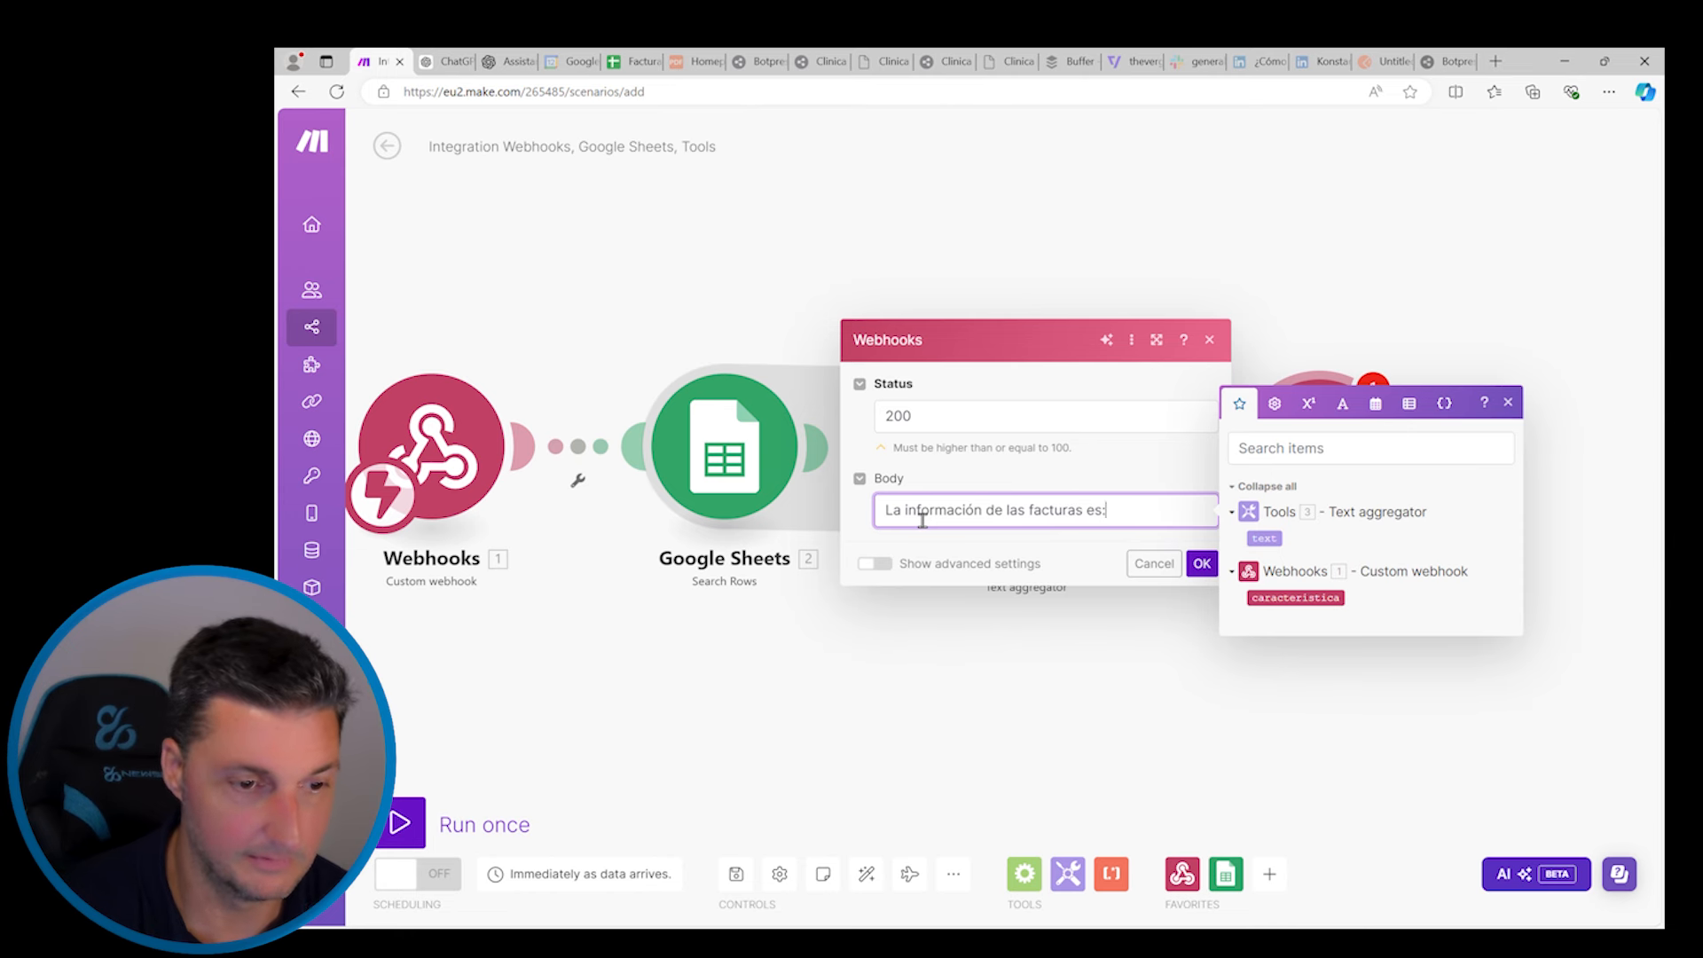
left_click(1278, 550)
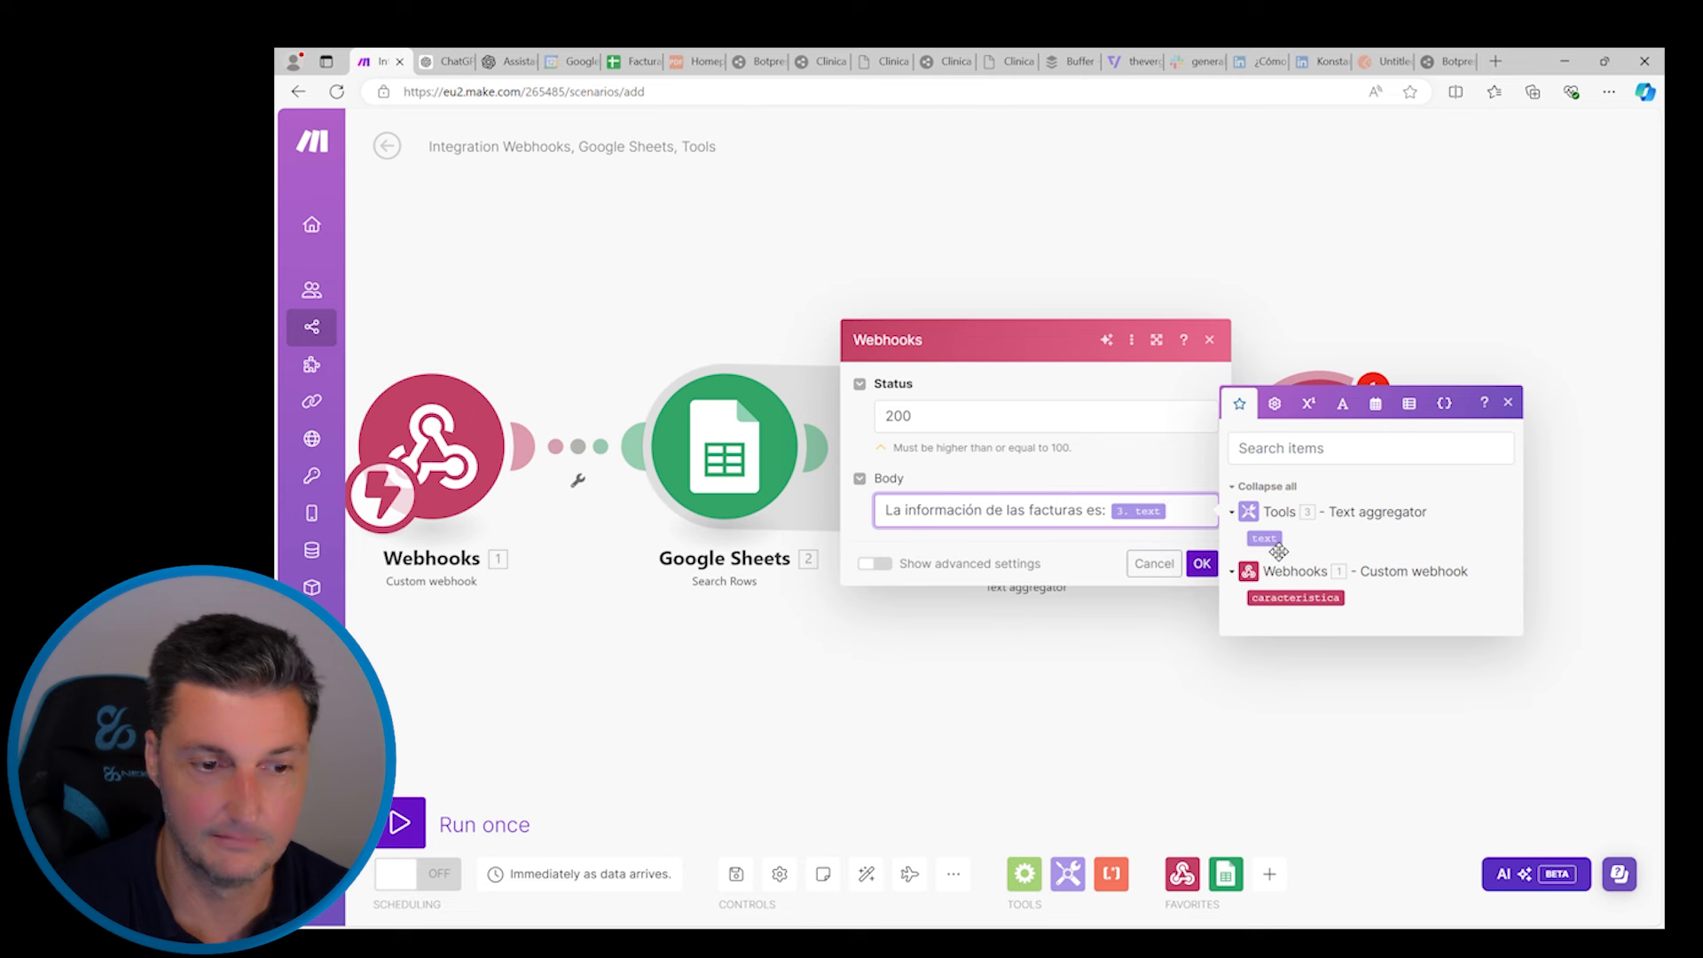
left_click(1202, 543)
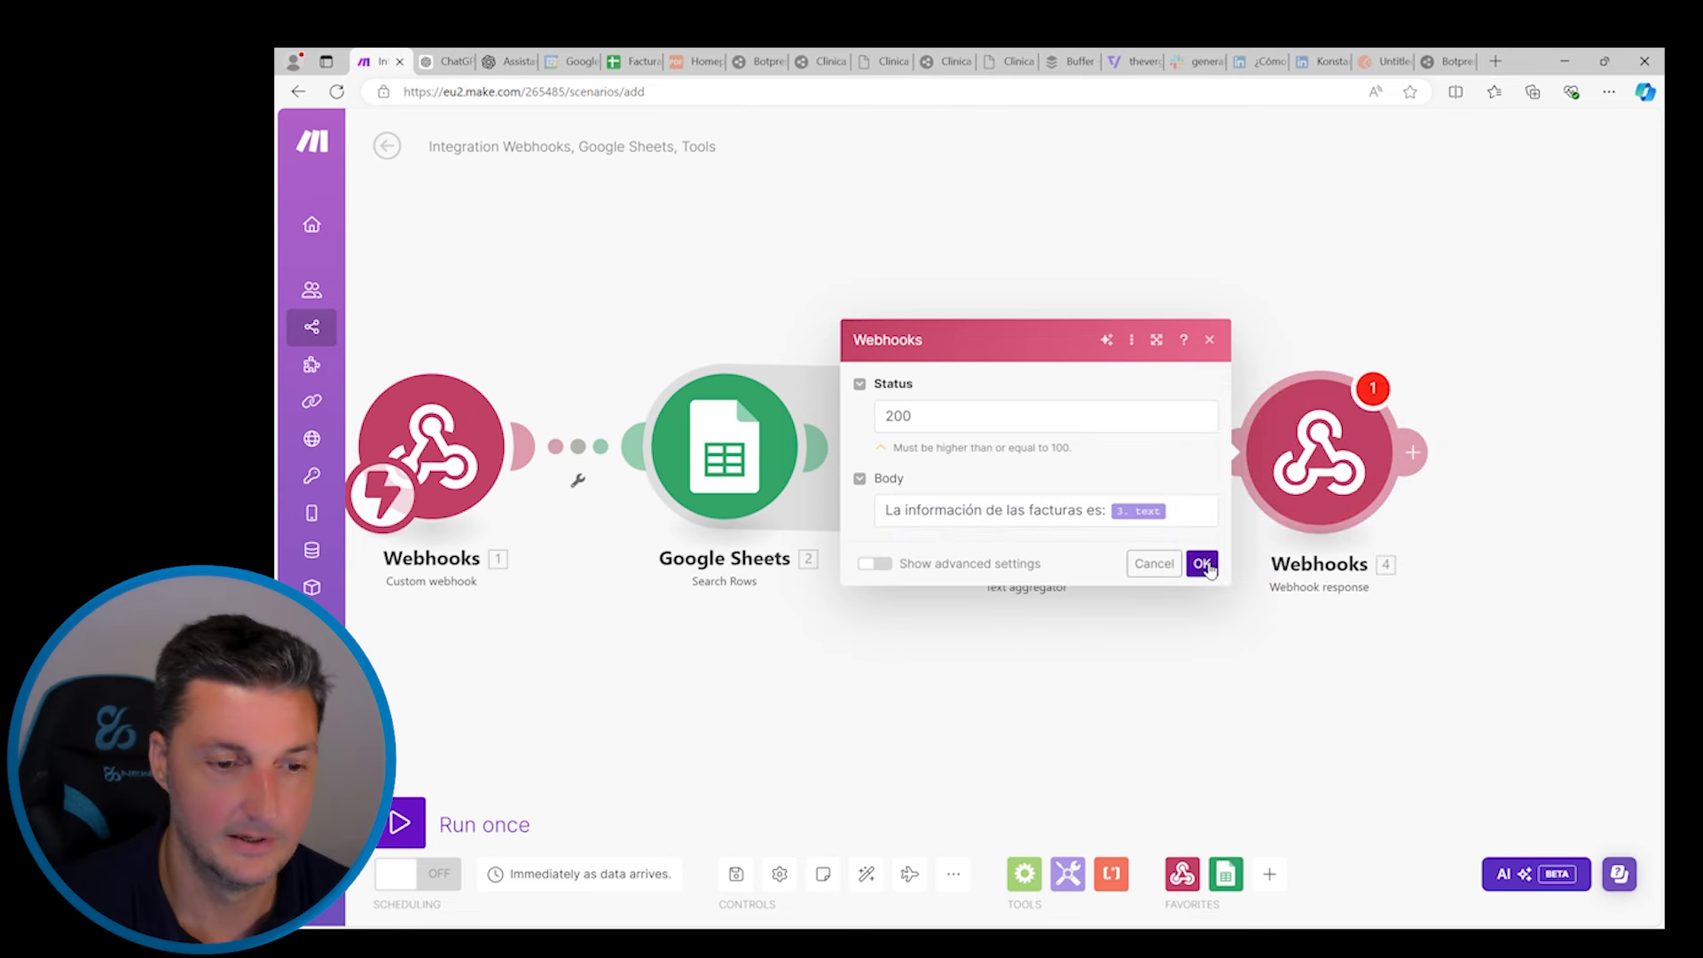
left_click(1202, 564)
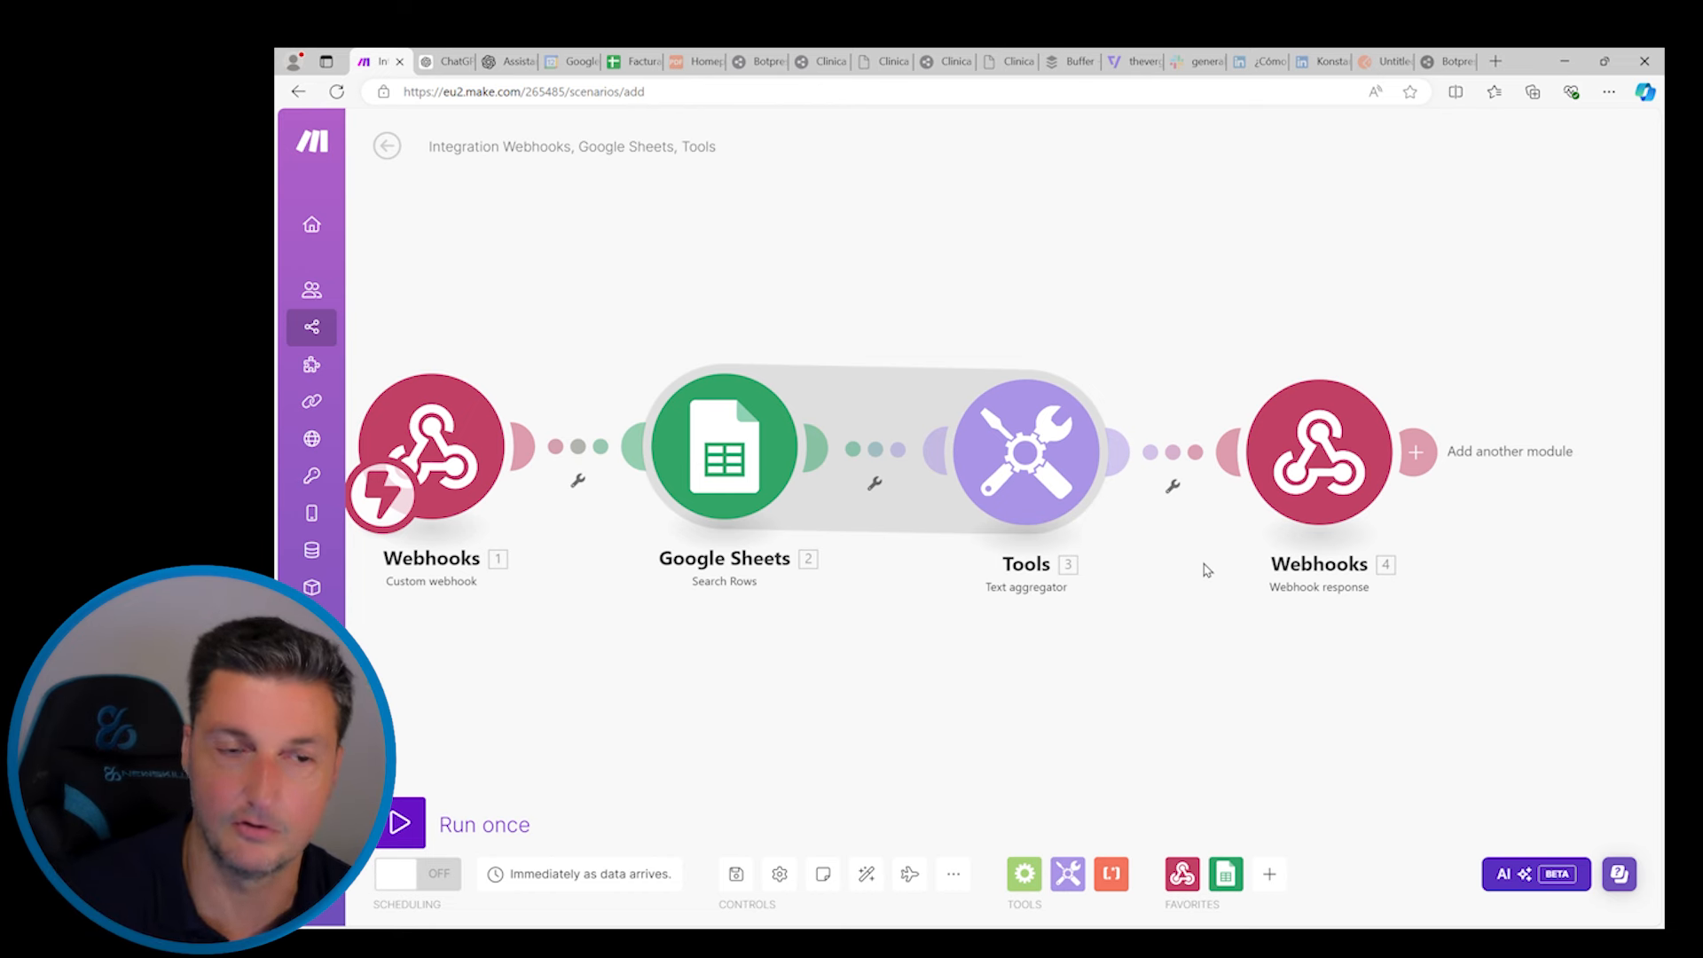
left_click_drag(1008, 300, 1098, 319)
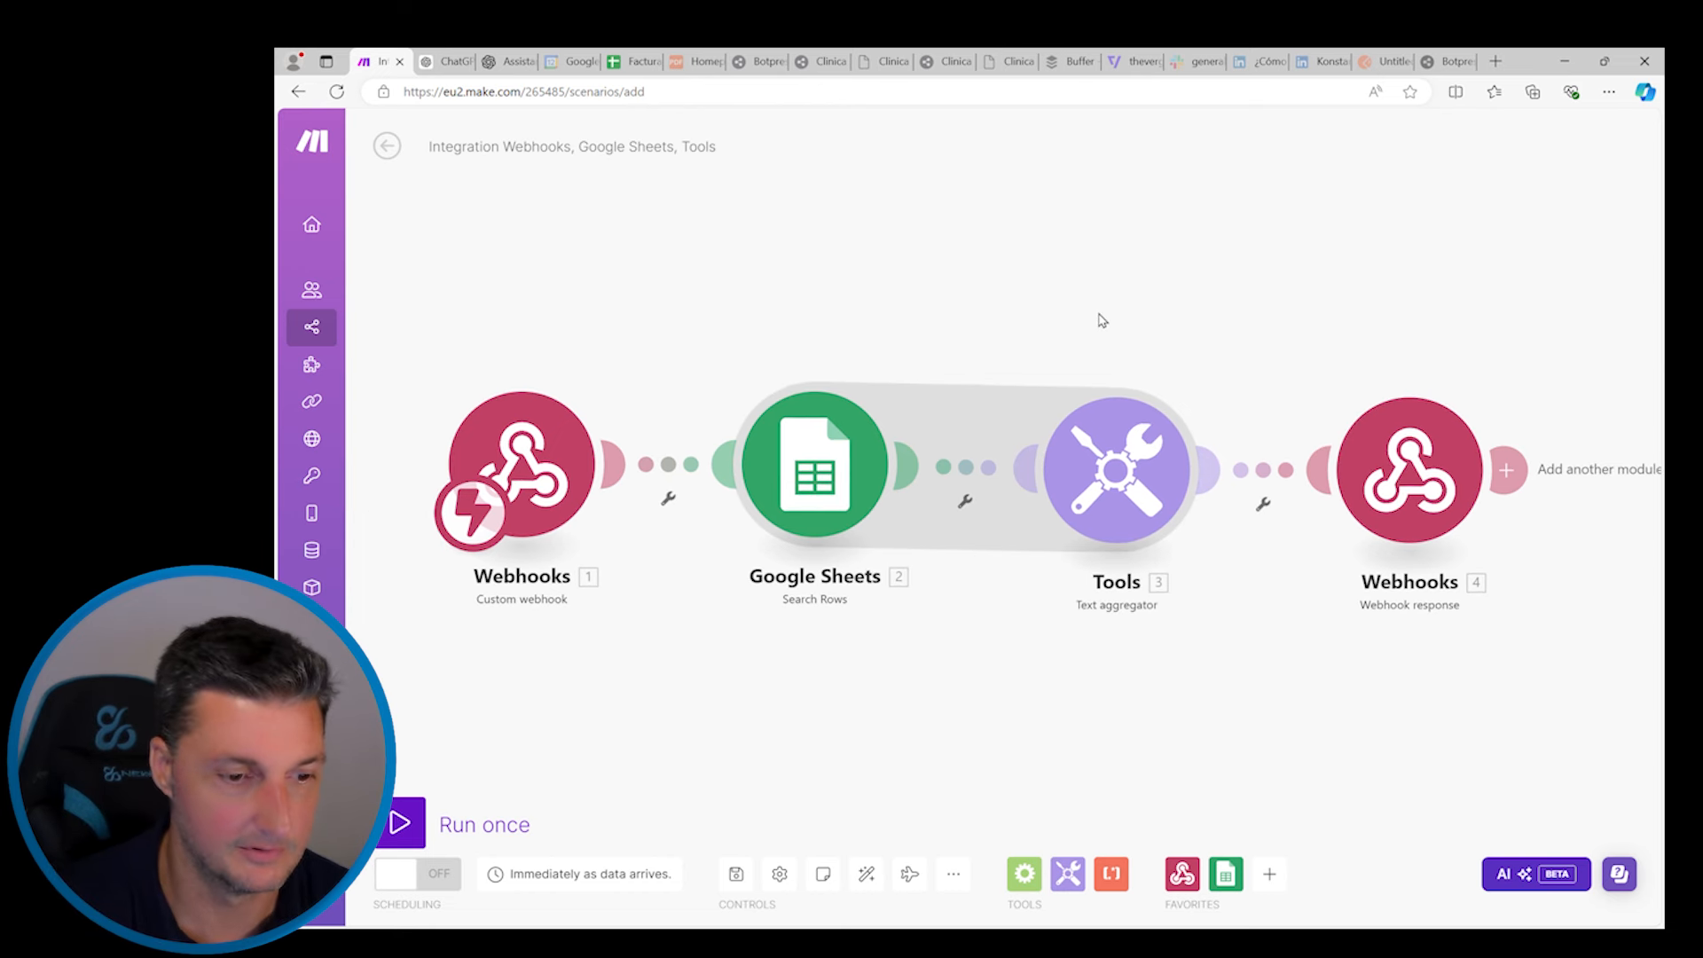
Save the scenario, ask Consultar Facturas which invoices are unpaid, and approve the webhook call
left_click(740, 875)
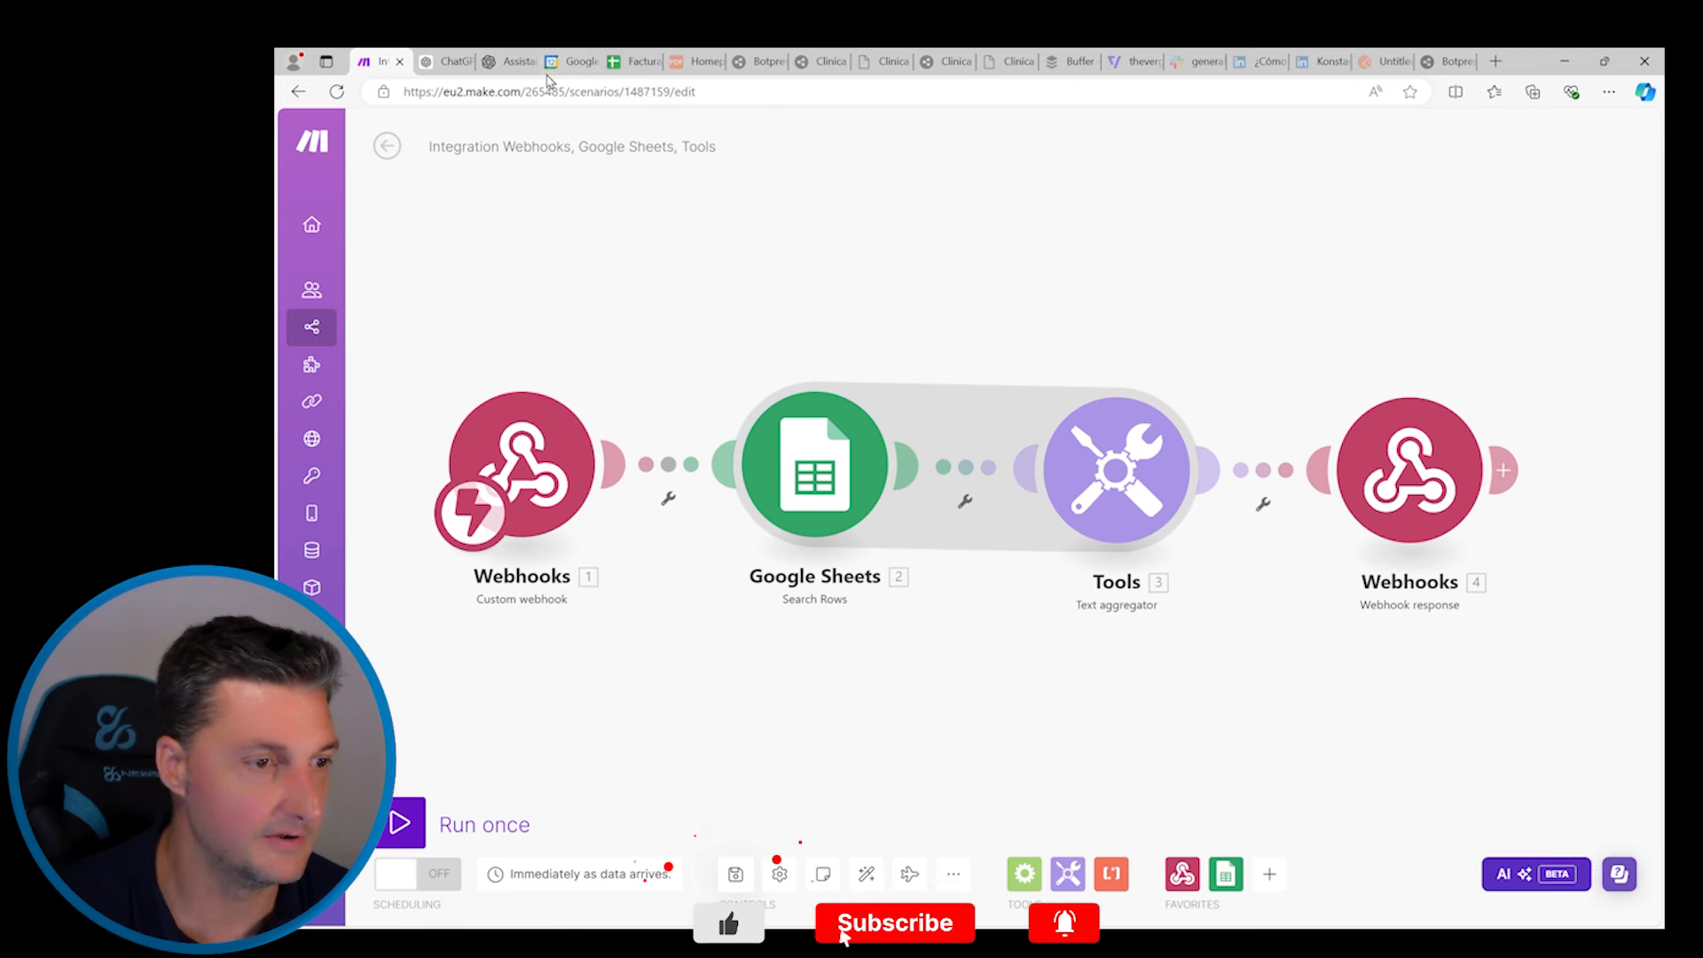
left_click(453, 61)
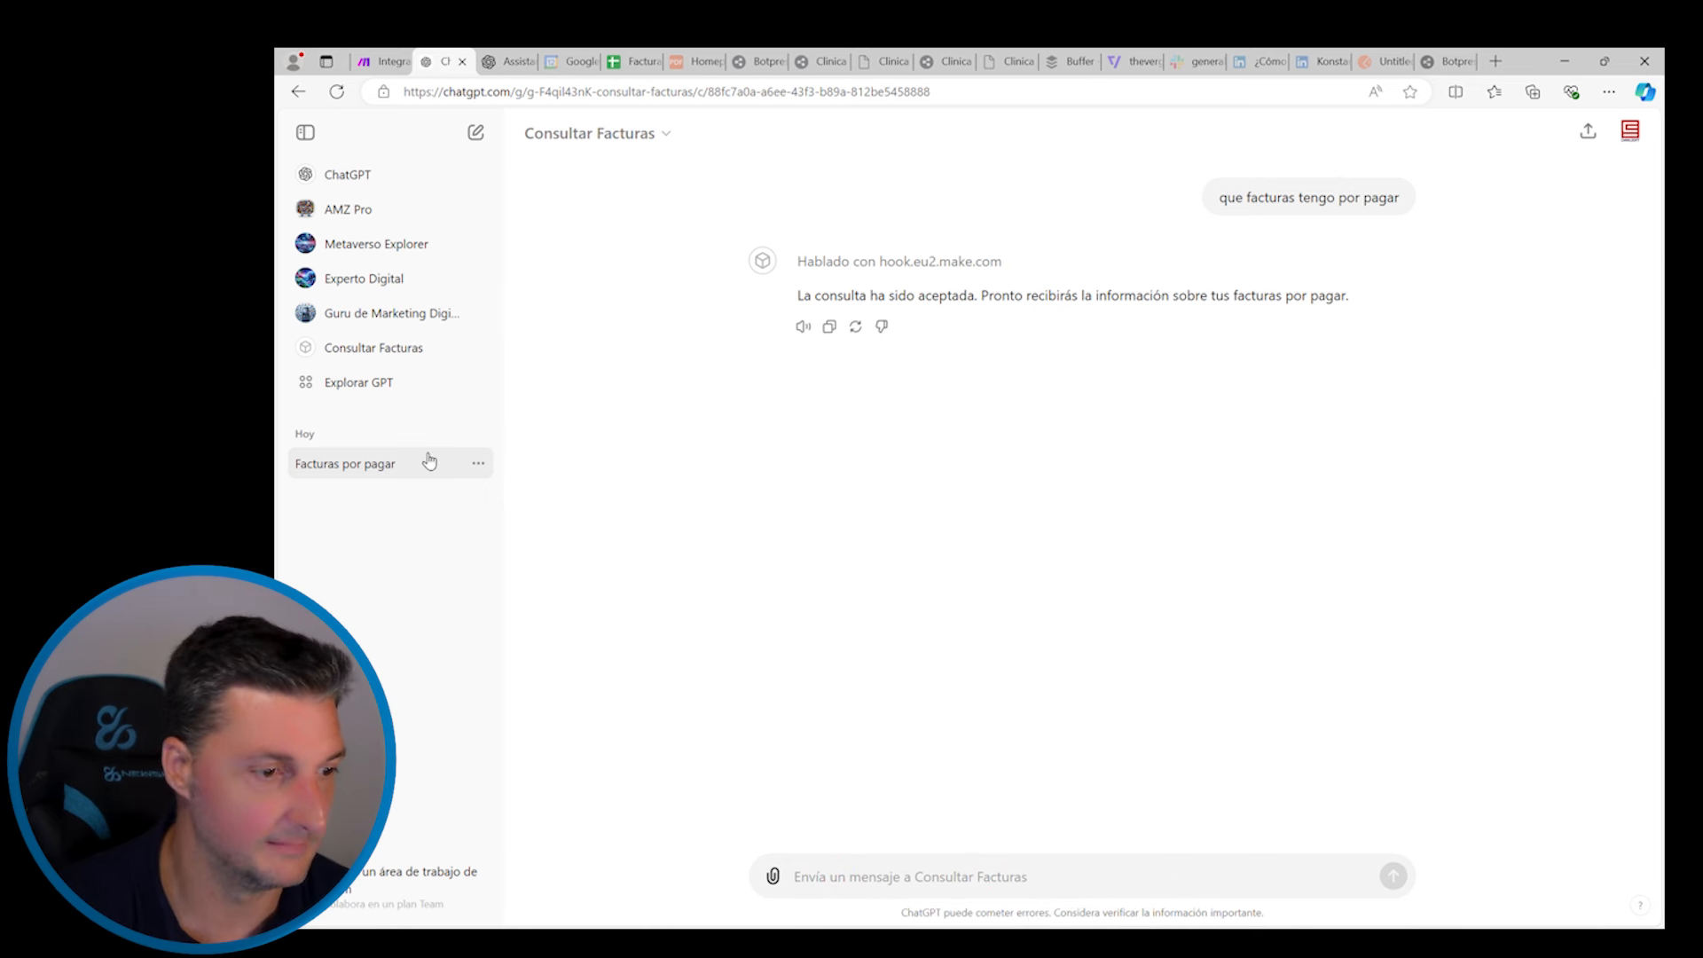
left_click(842, 887)
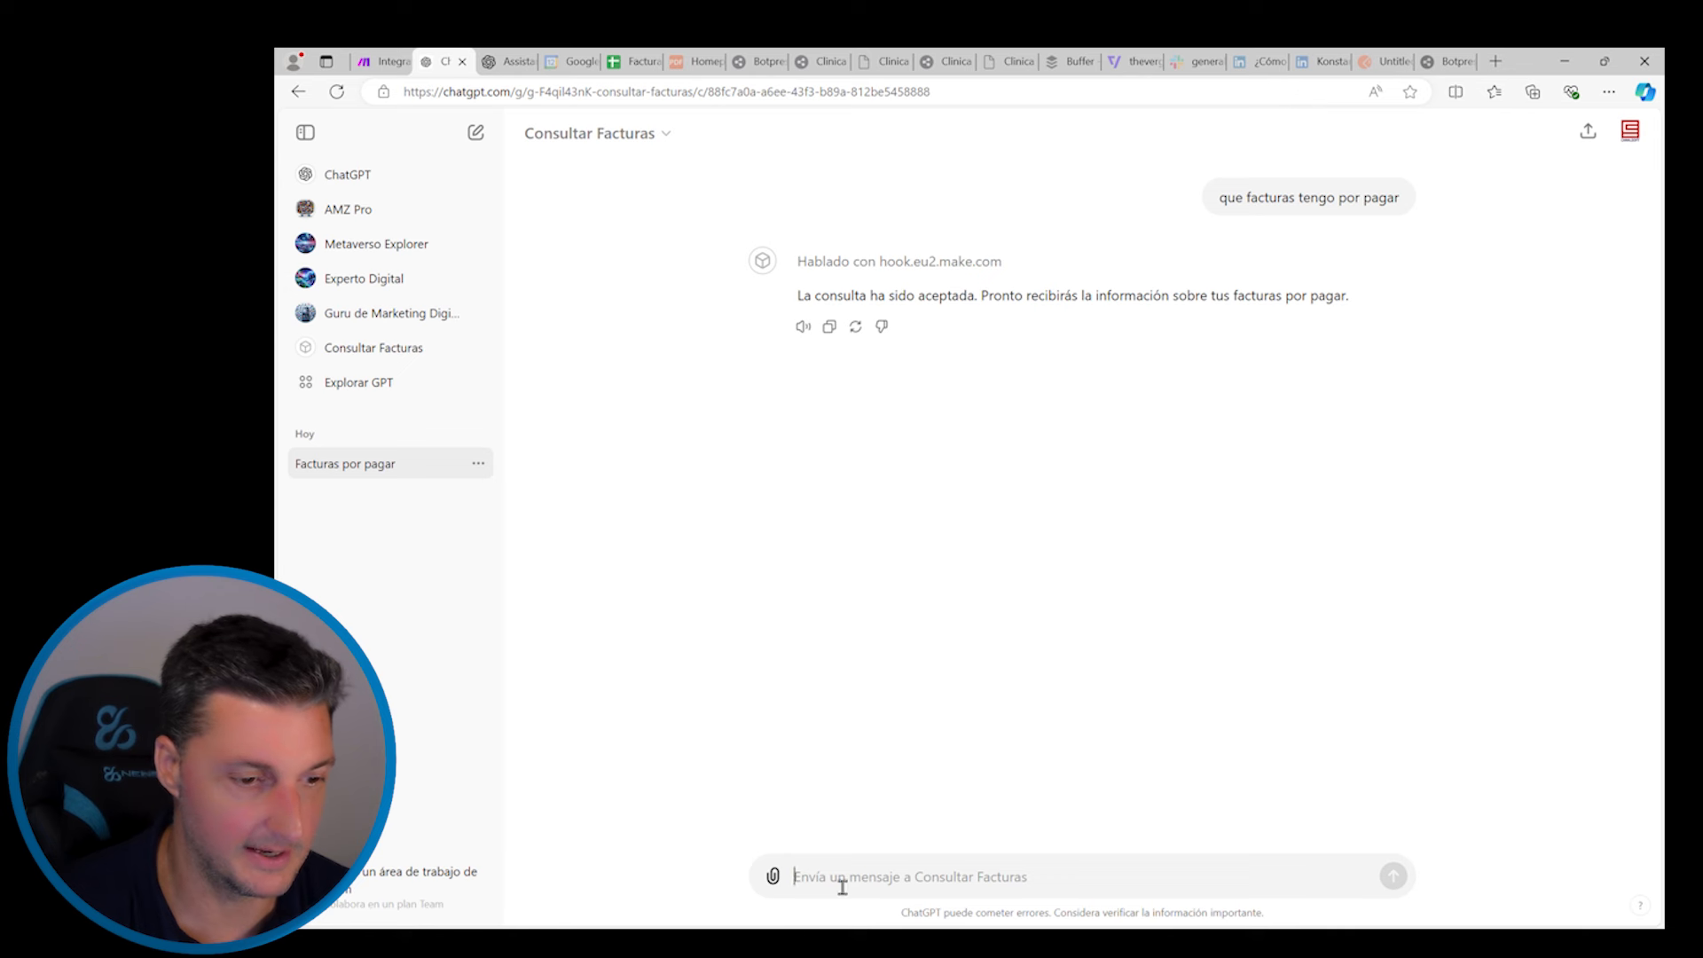
type("Hola, pu")
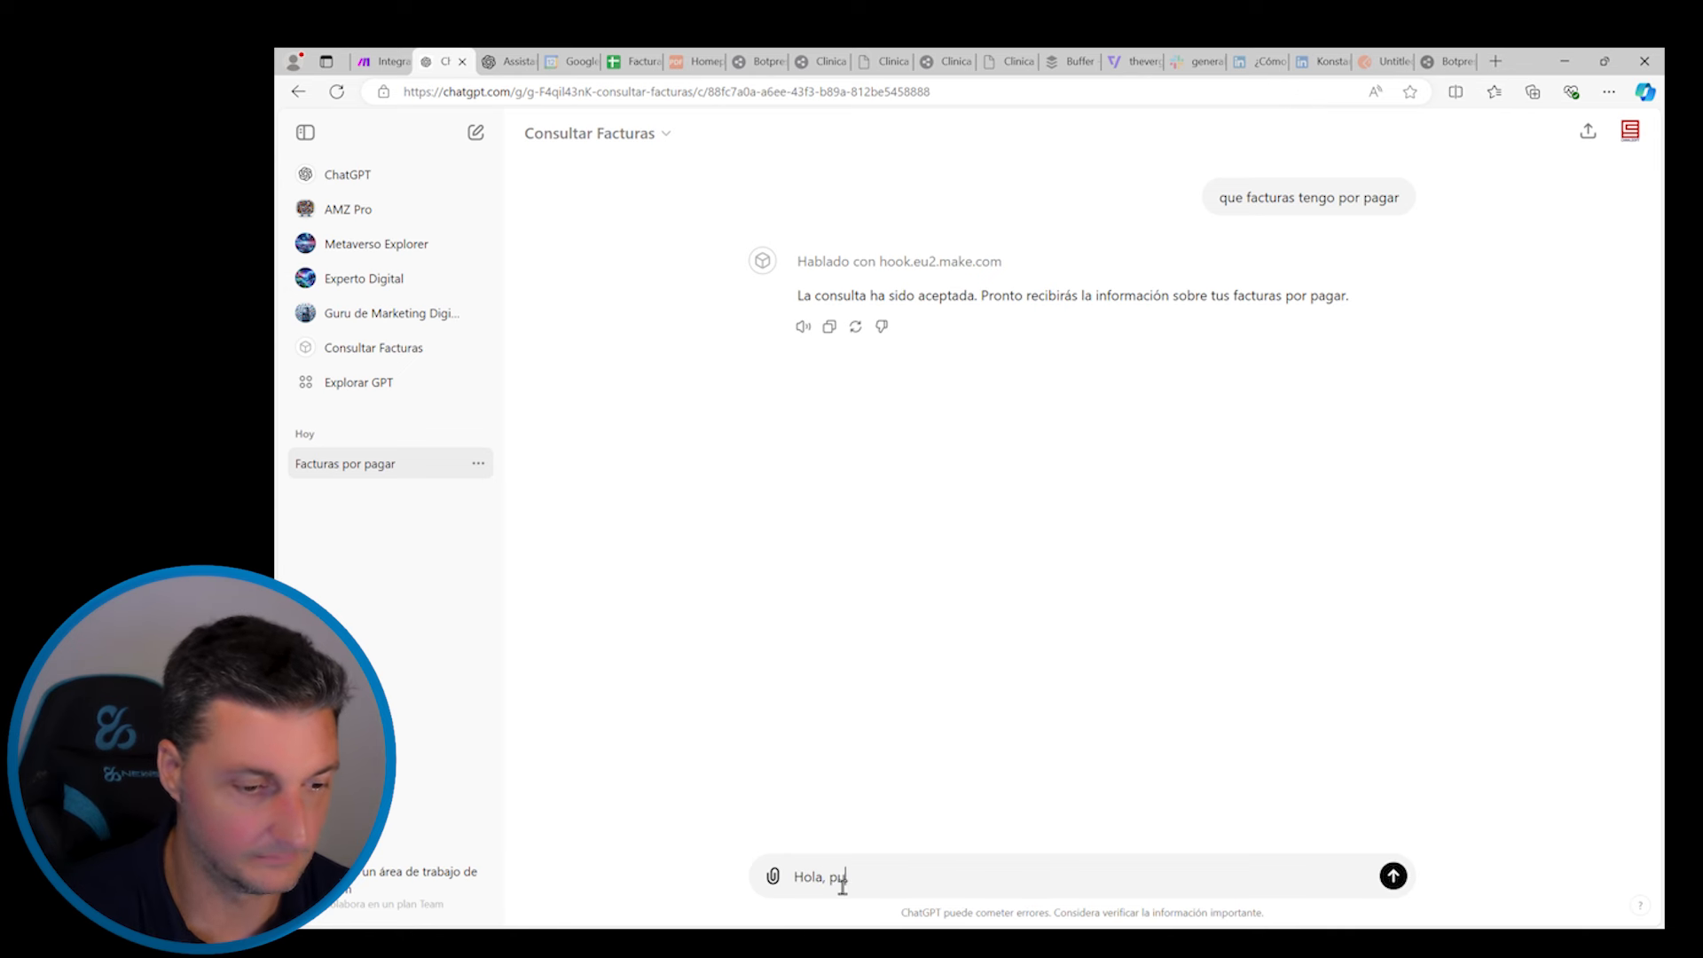
type("edes decirme")
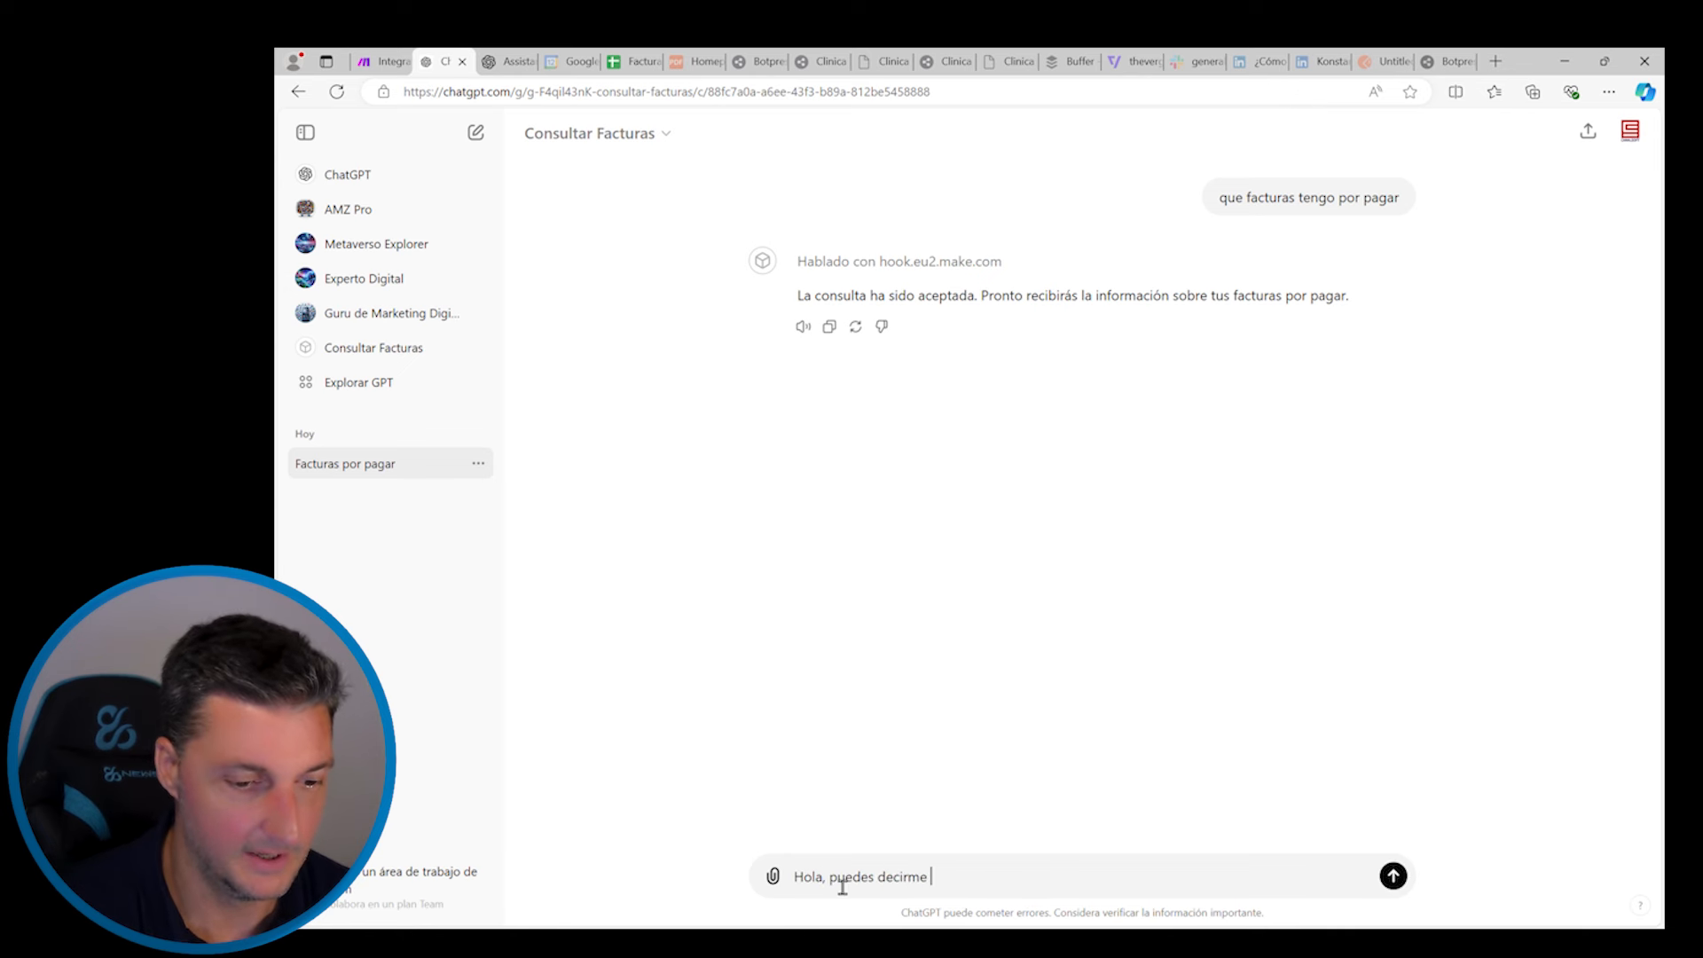
type(" que fac")
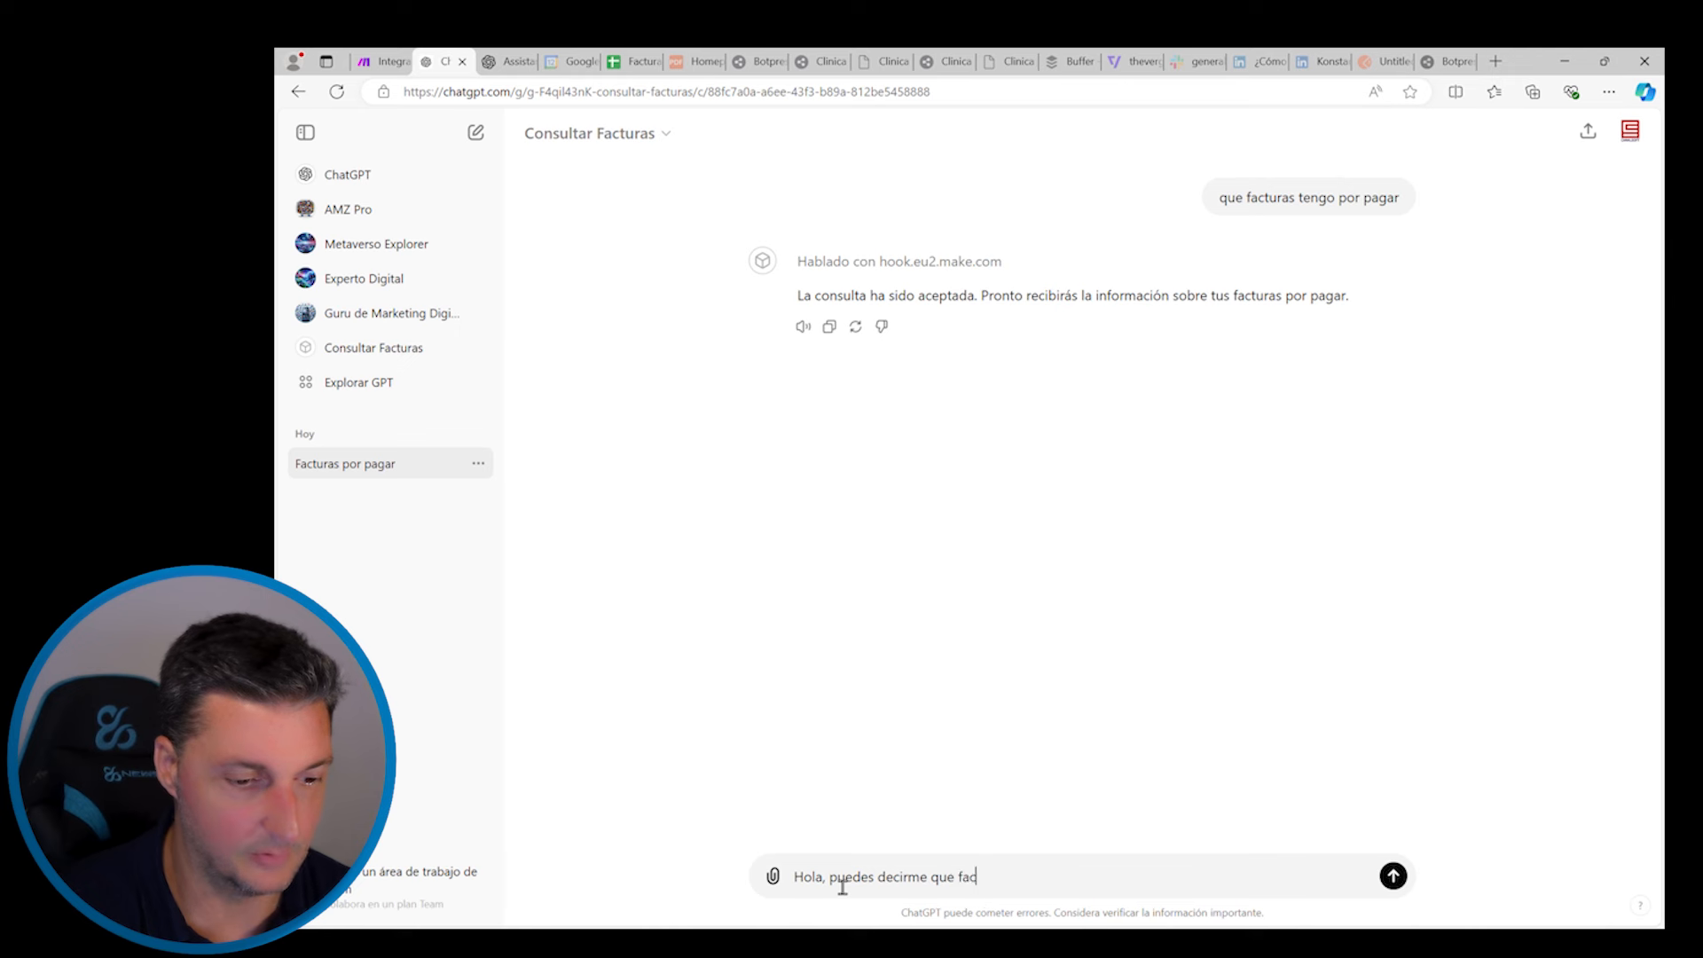
type("turas tengo impagadas?")
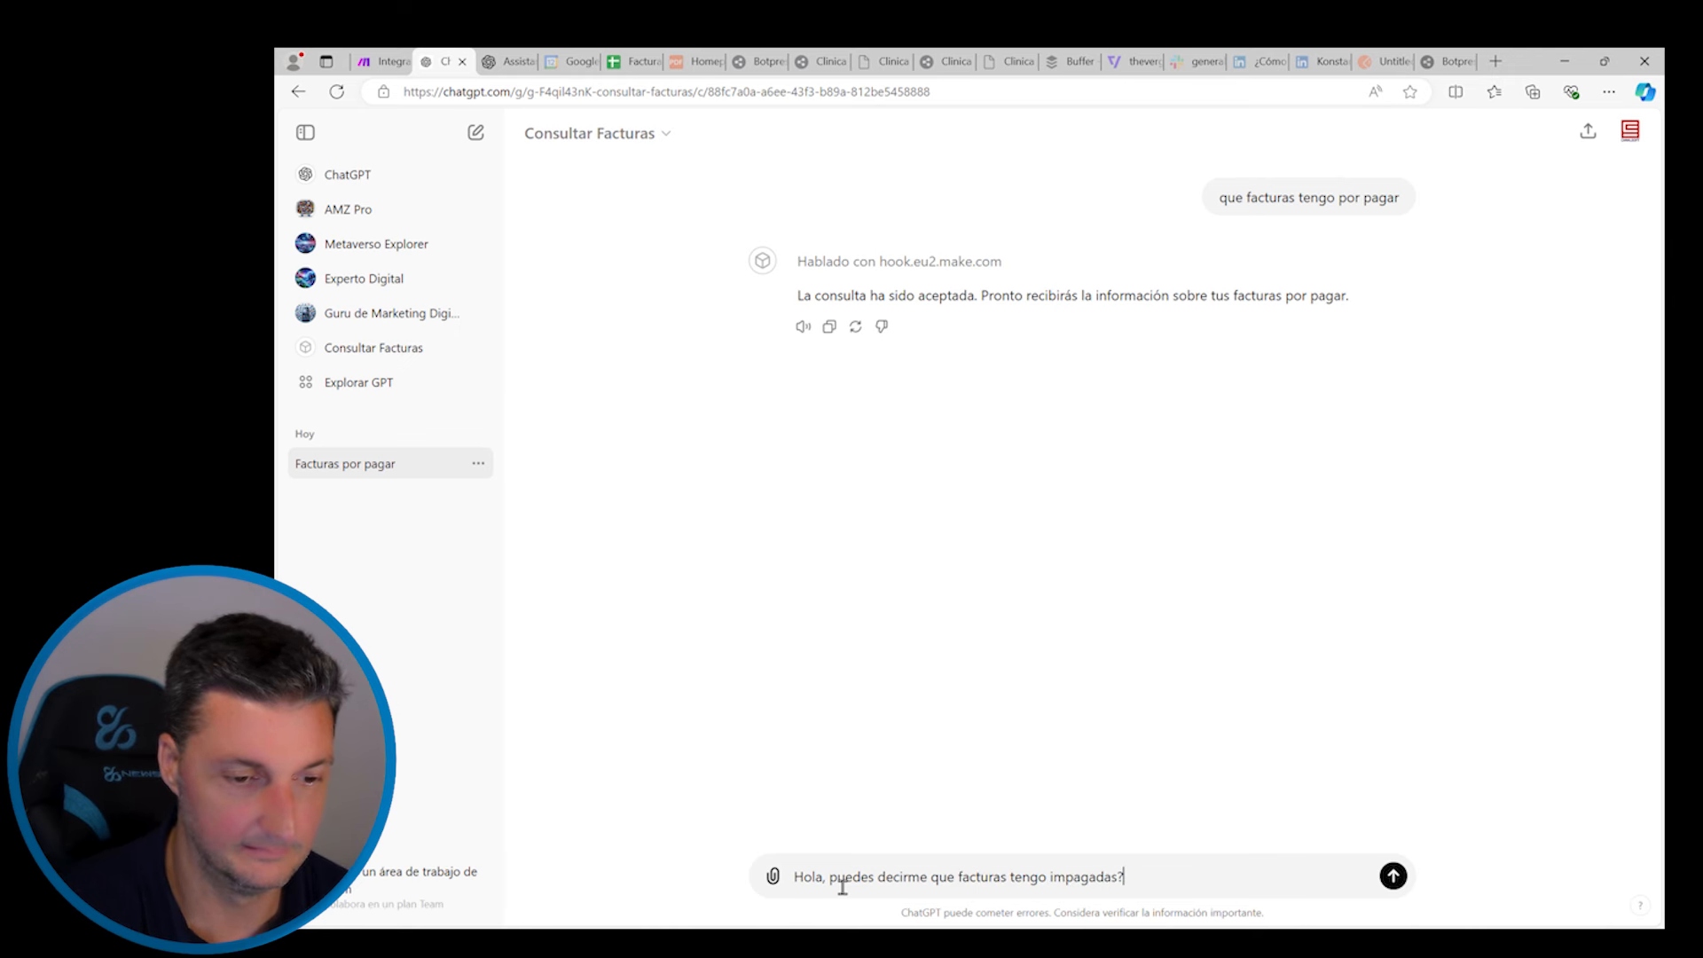
key("Return")
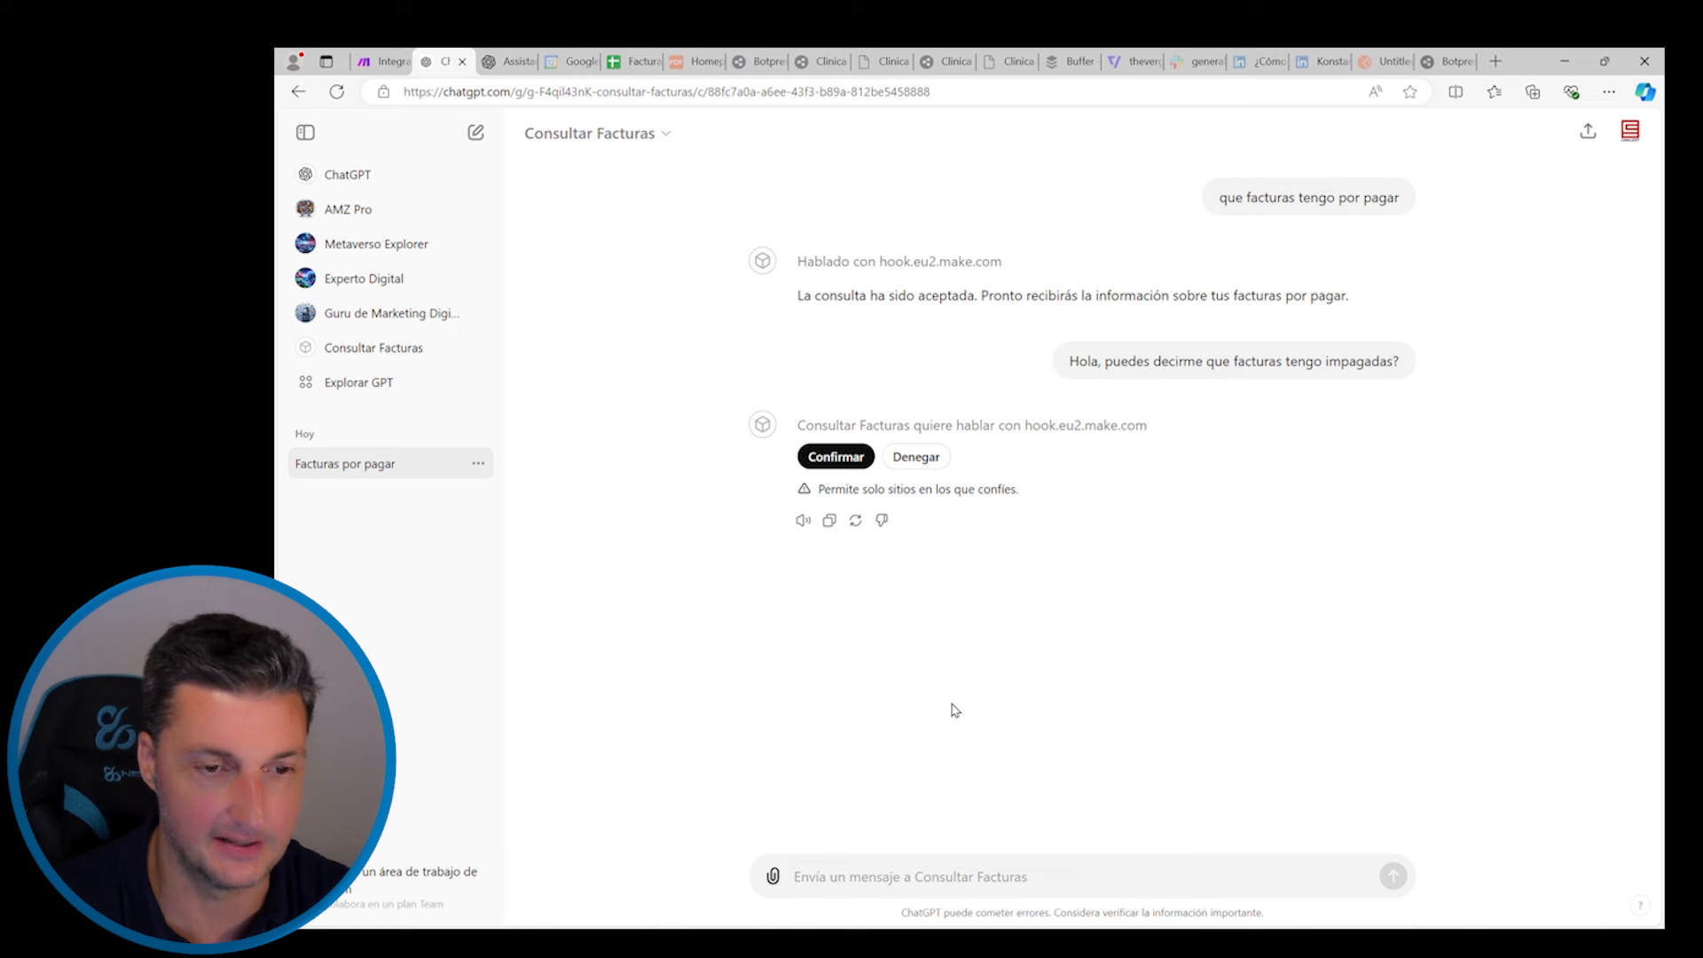
left_click(838, 457)
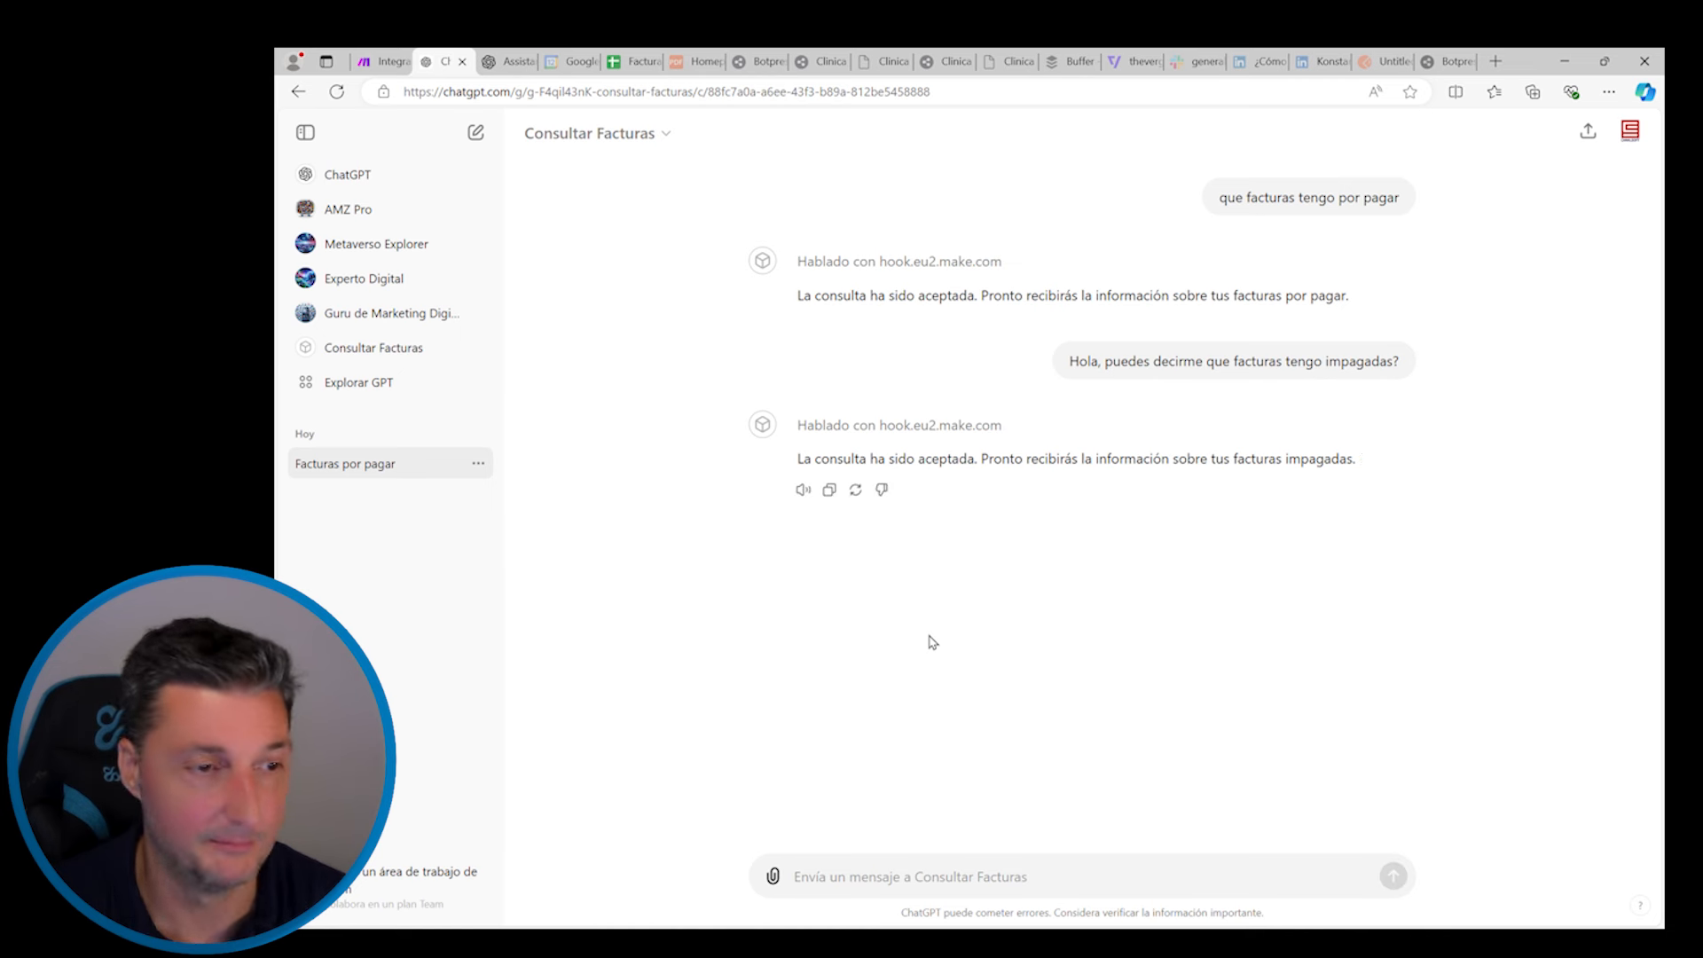
left_click(384, 61)
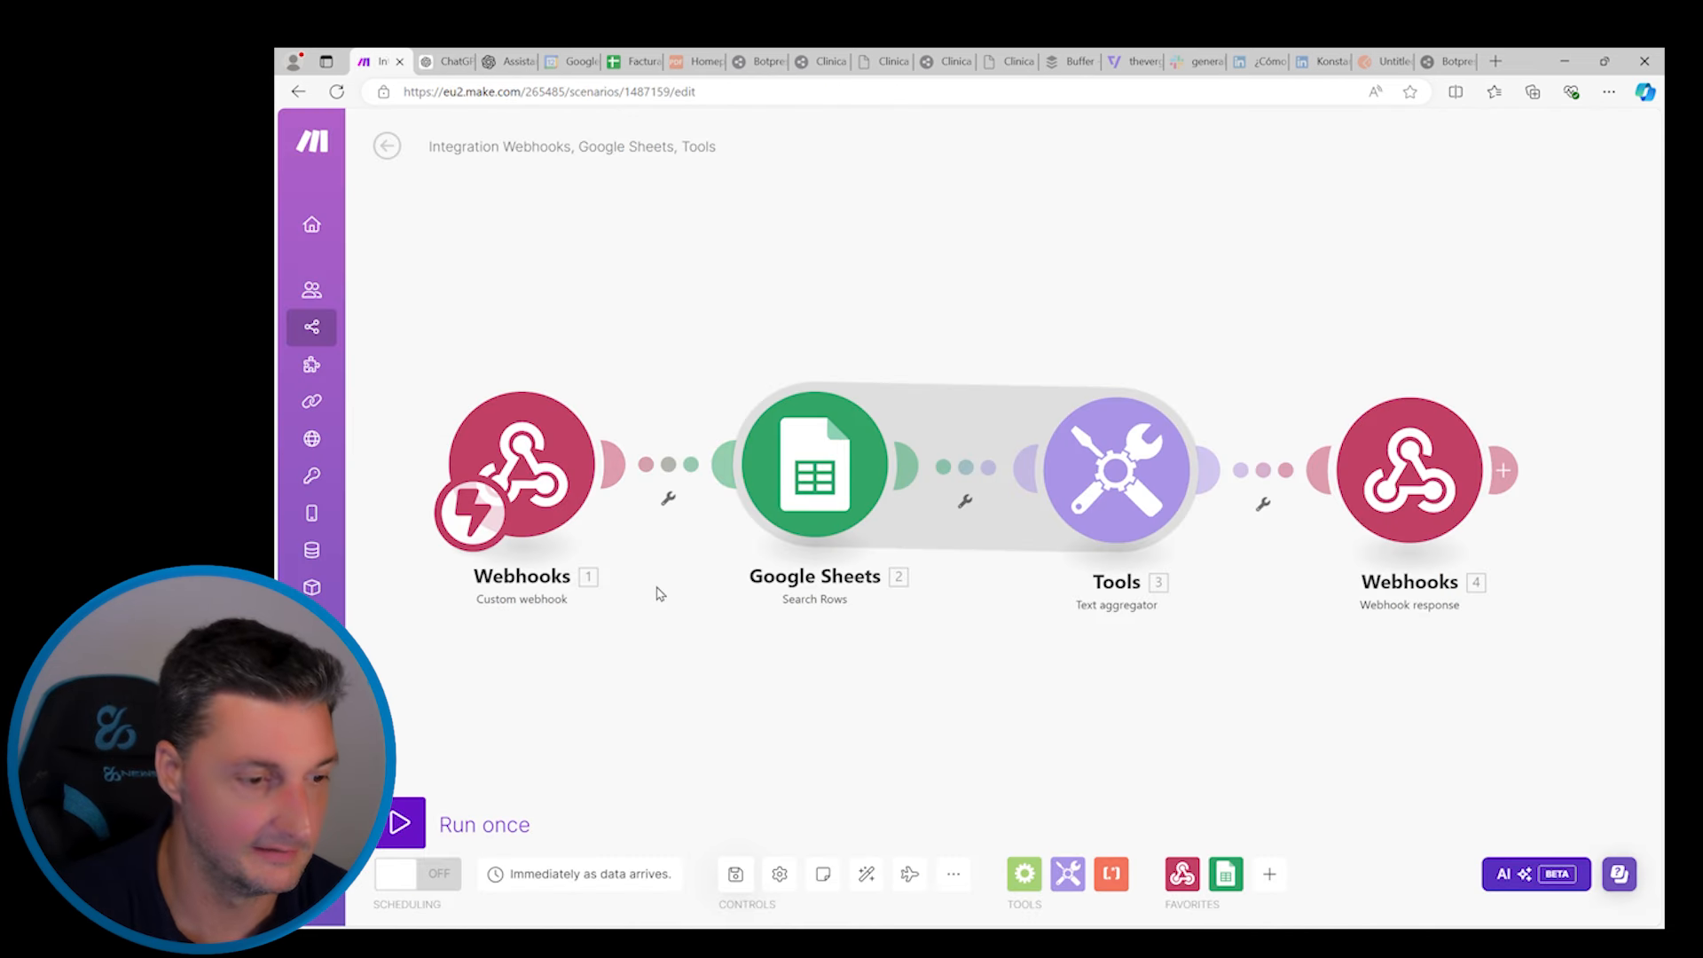
Turn on immediate scheduling for the scenario, deleting the old queued webhook data
left_click(403, 880)
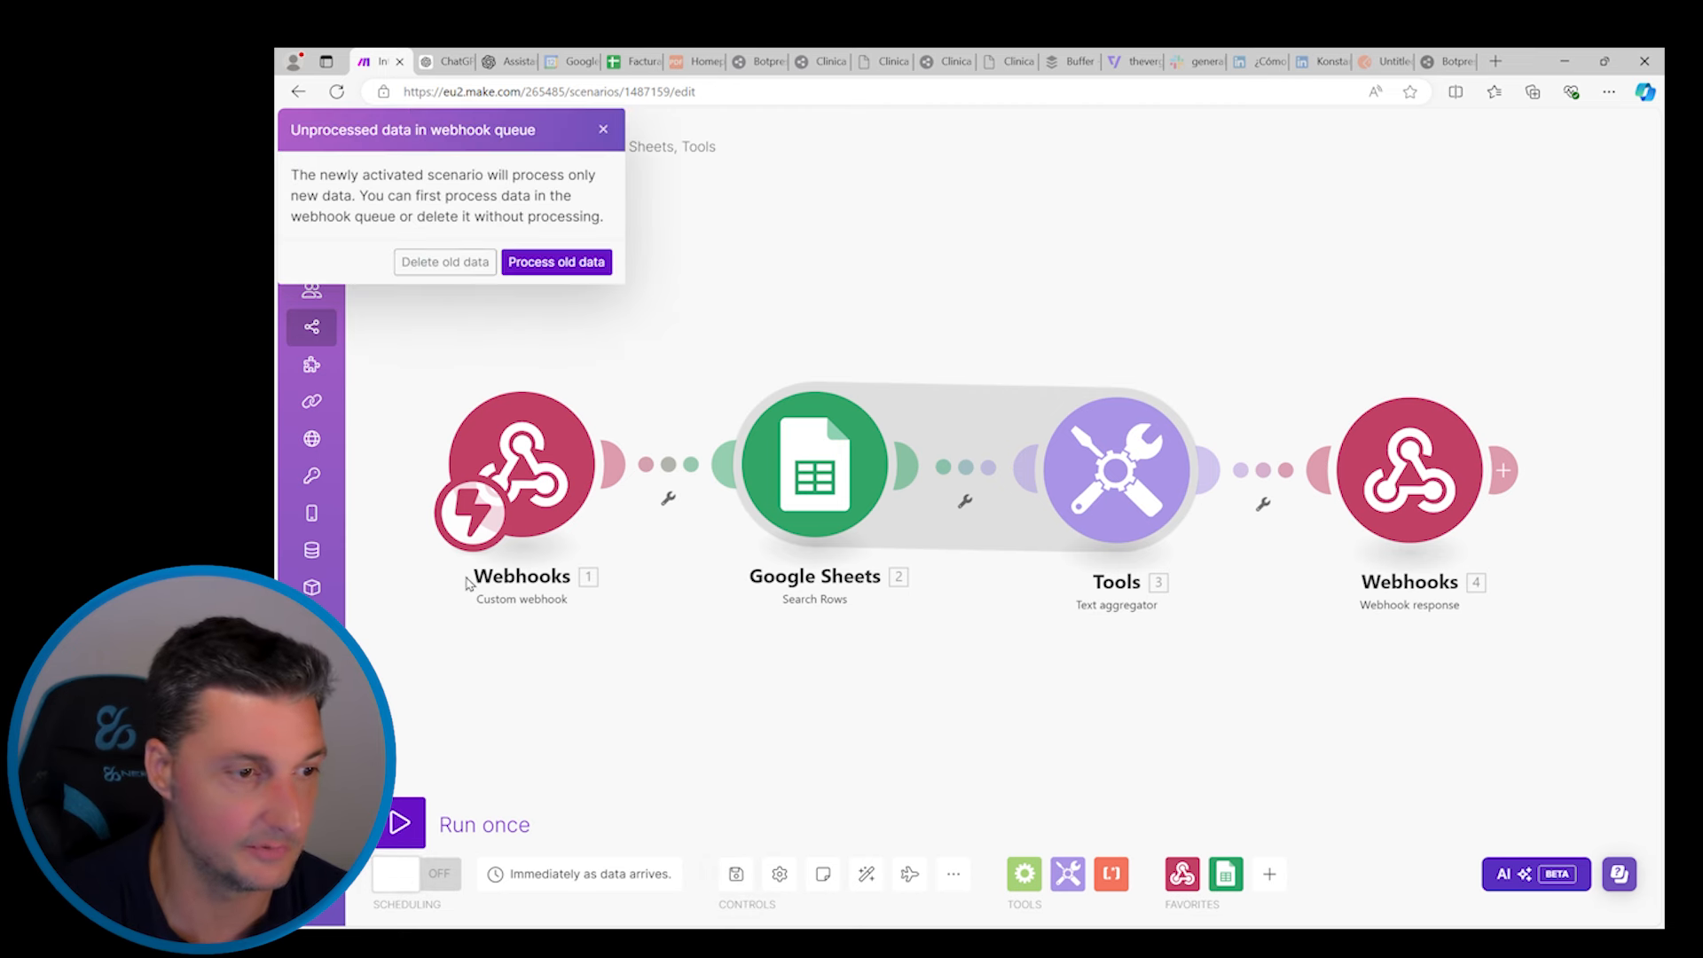
left_click(450, 264)
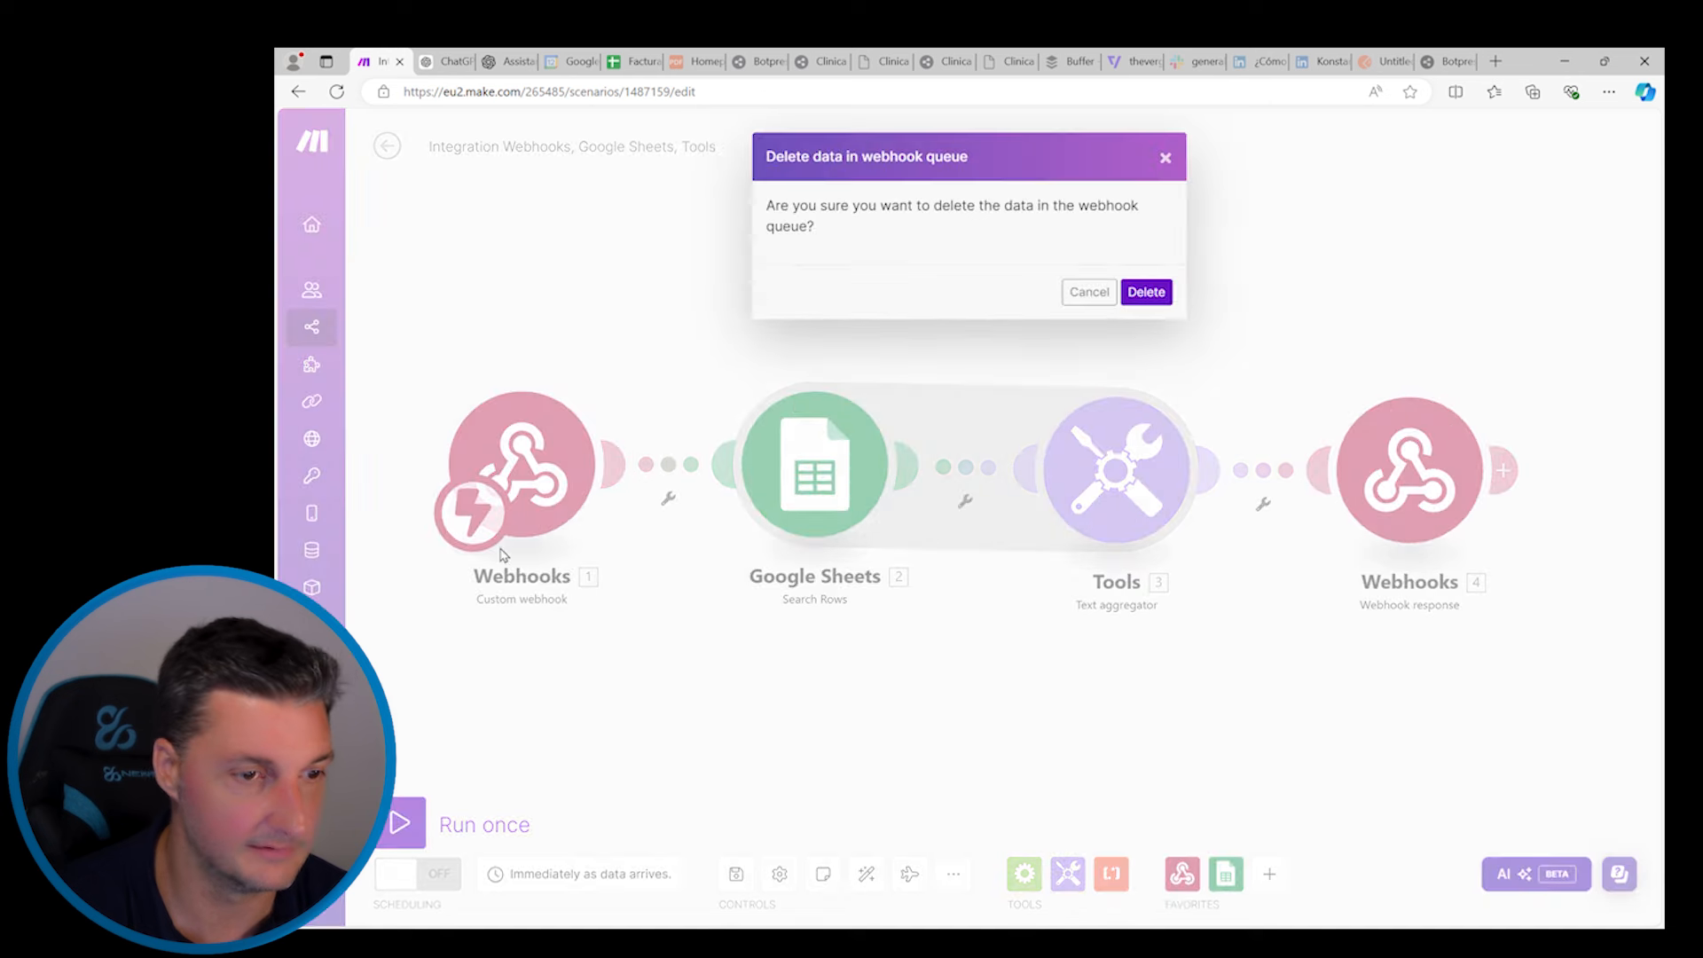
left_click(1146, 292)
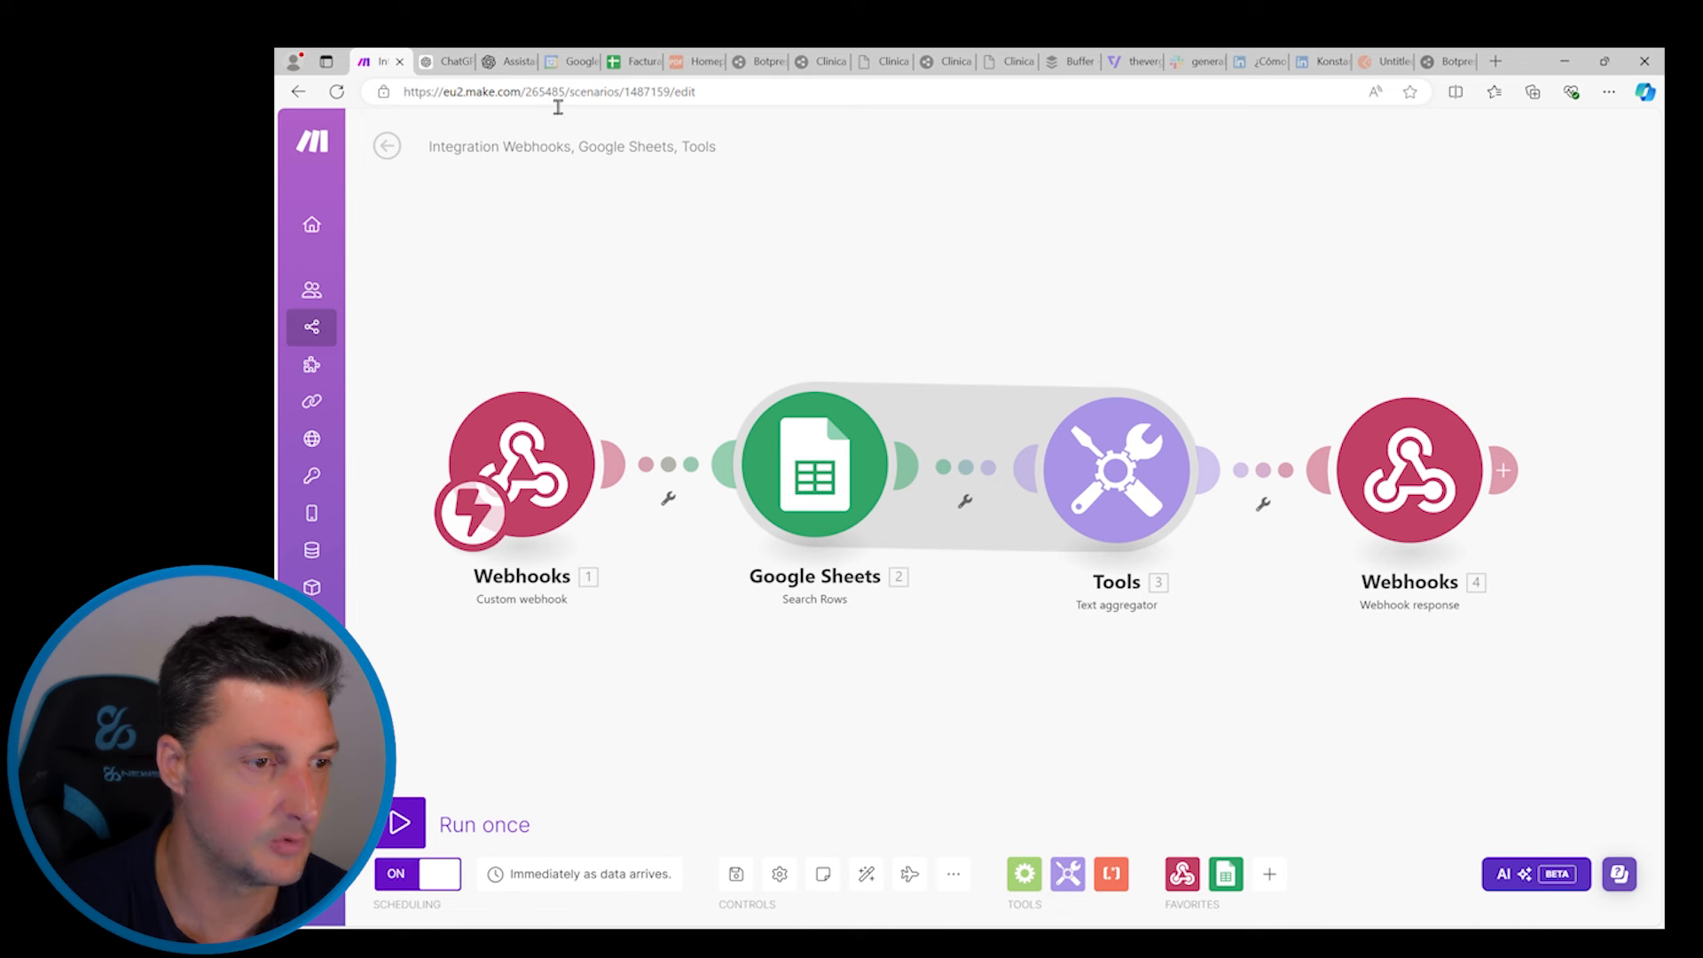
Resend the copied unpaid-invoices question to Consultar Facturas and approve the webhook call
left_click(444, 61)
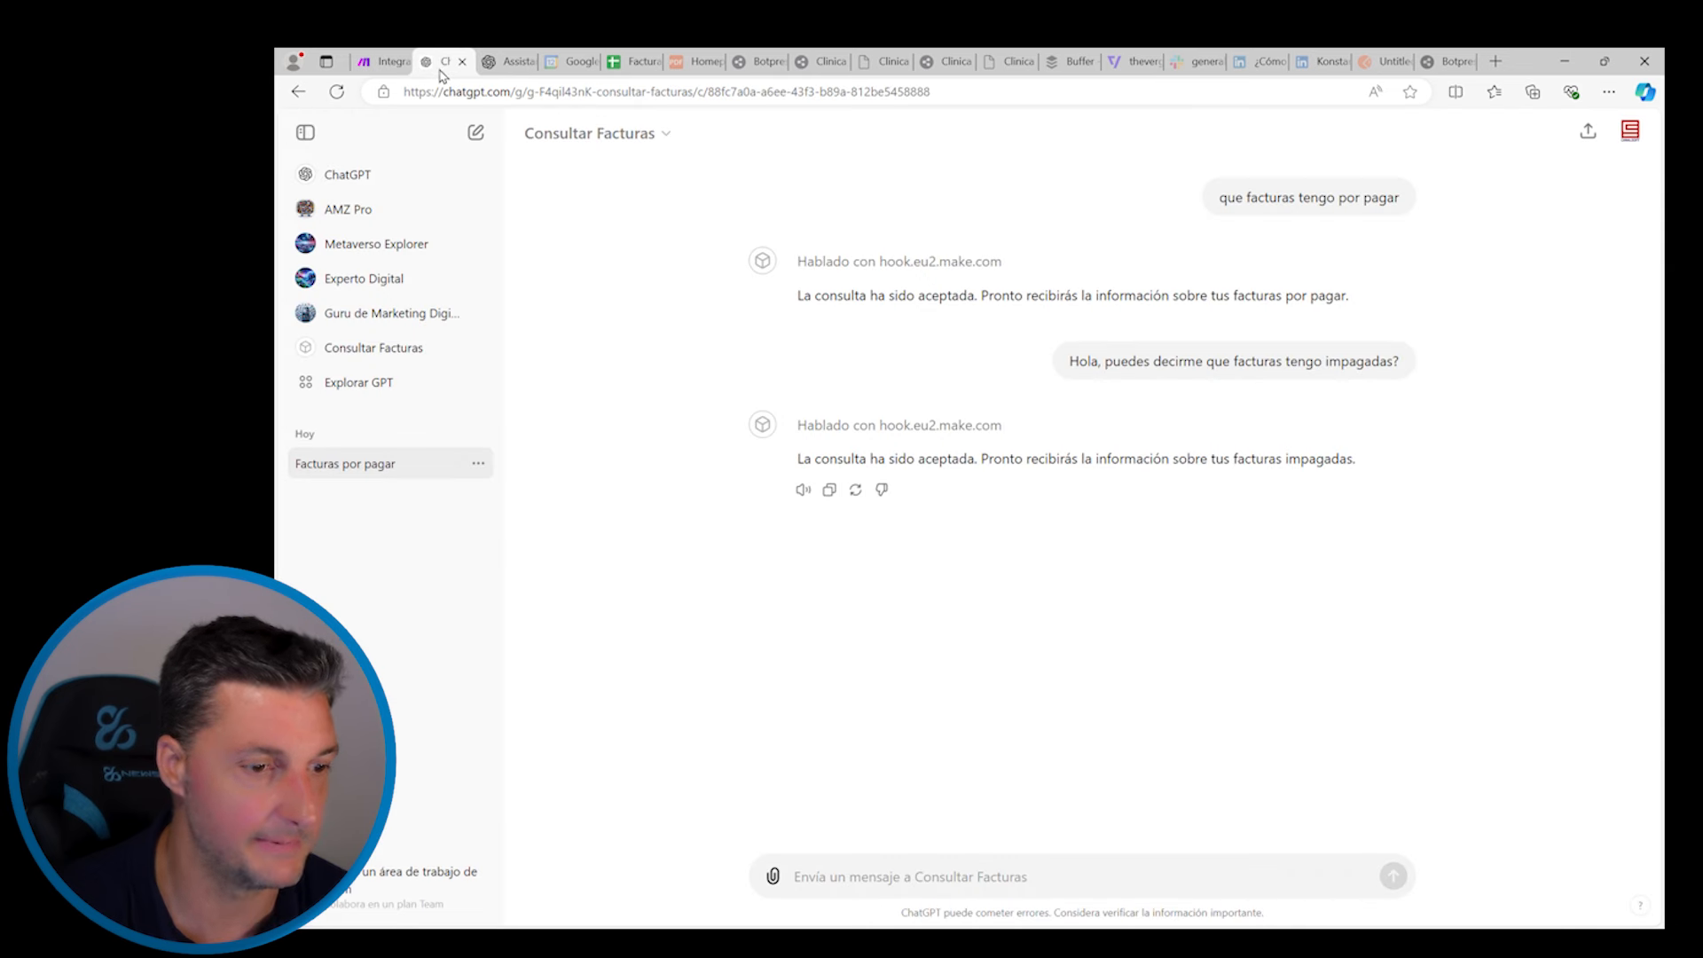
triple_click(1180, 364)
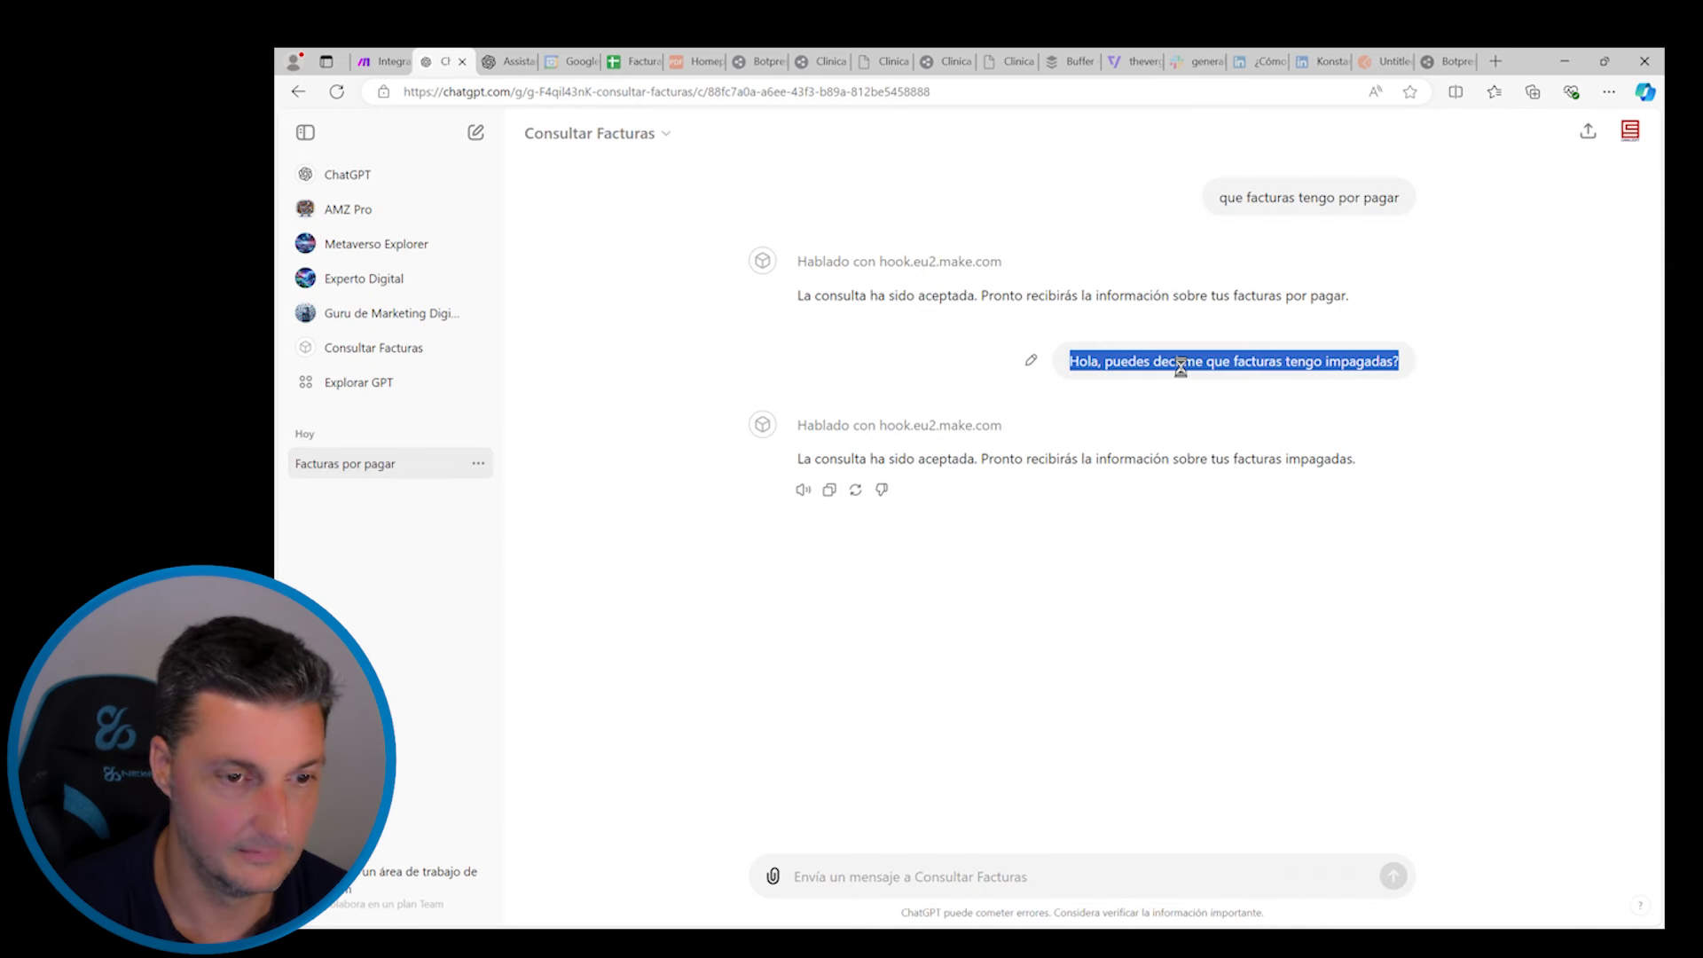
key("ctrl+c")
left_click(906, 876)
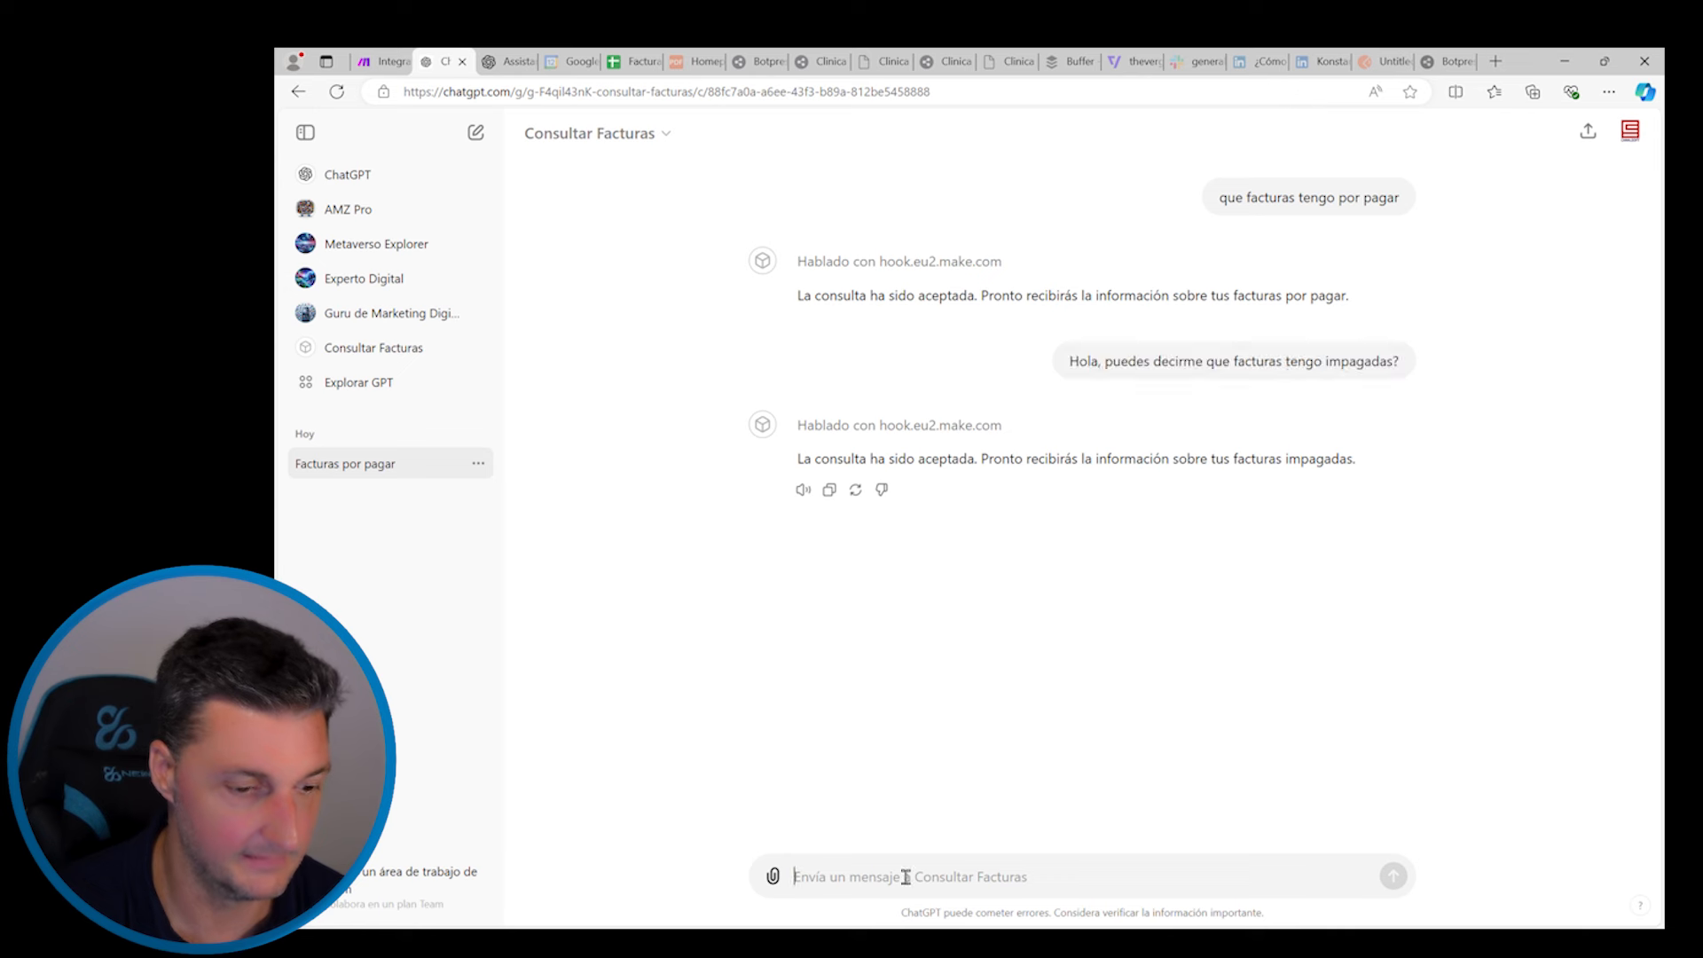
key("ctrl+v")
key("Return")
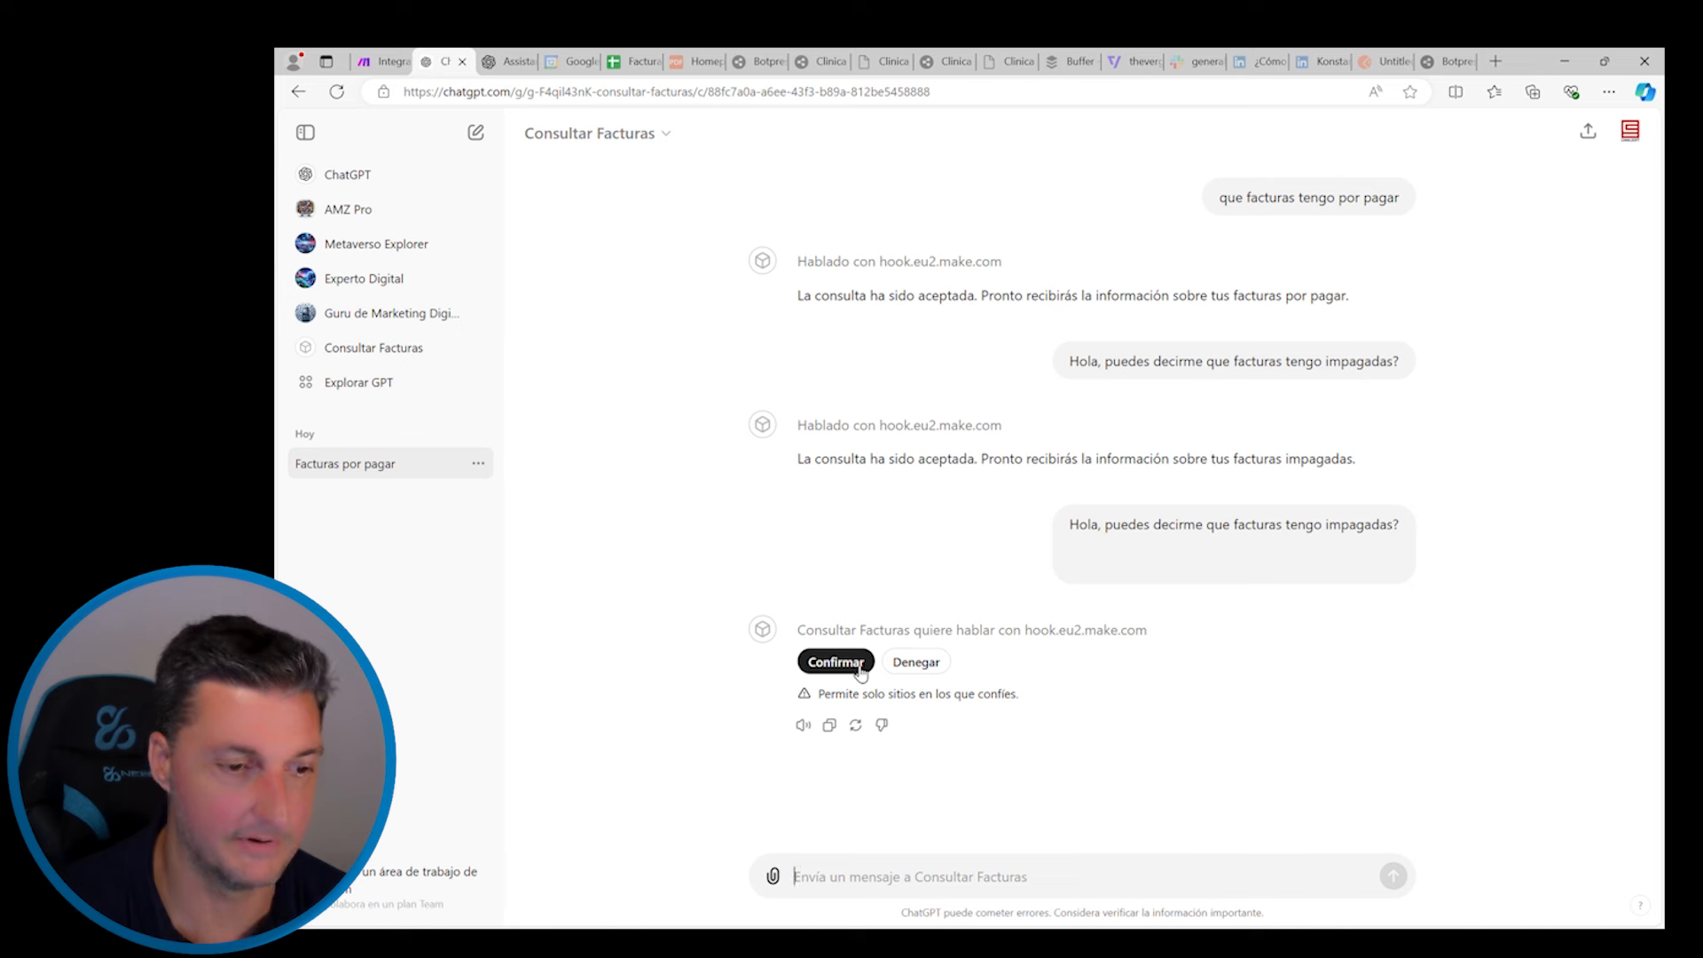
left_click(836, 661)
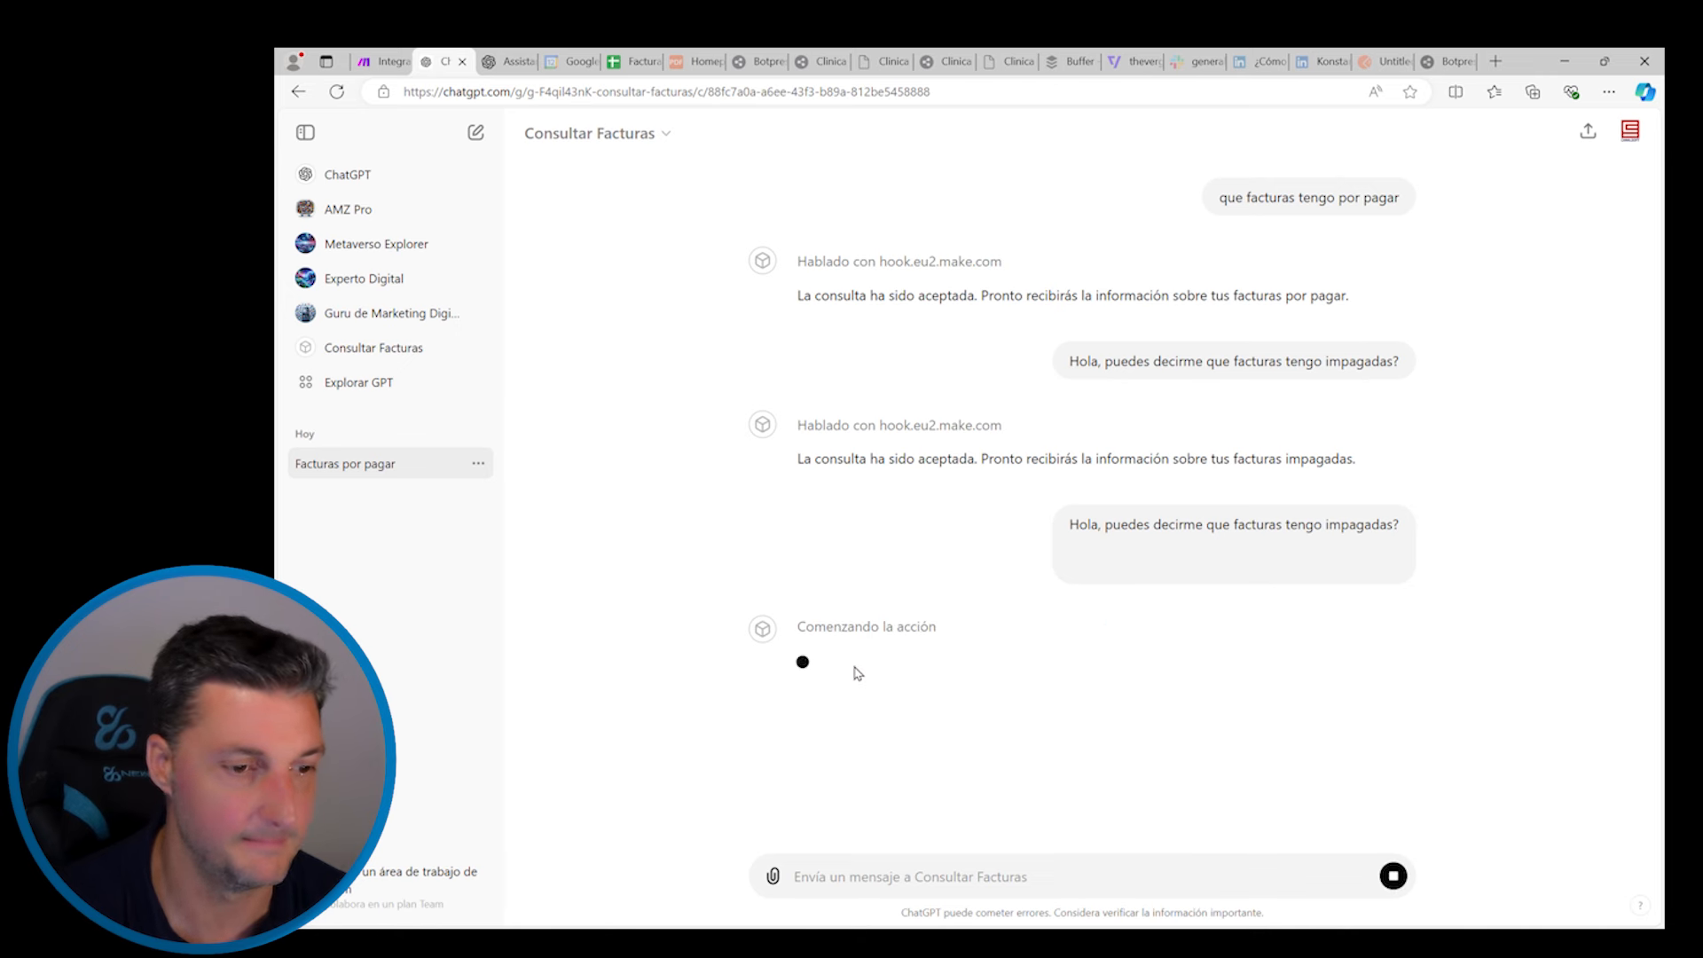
Check the Make scenario, then read through the reply listing six unpaid invoices
left_click(381, 61)
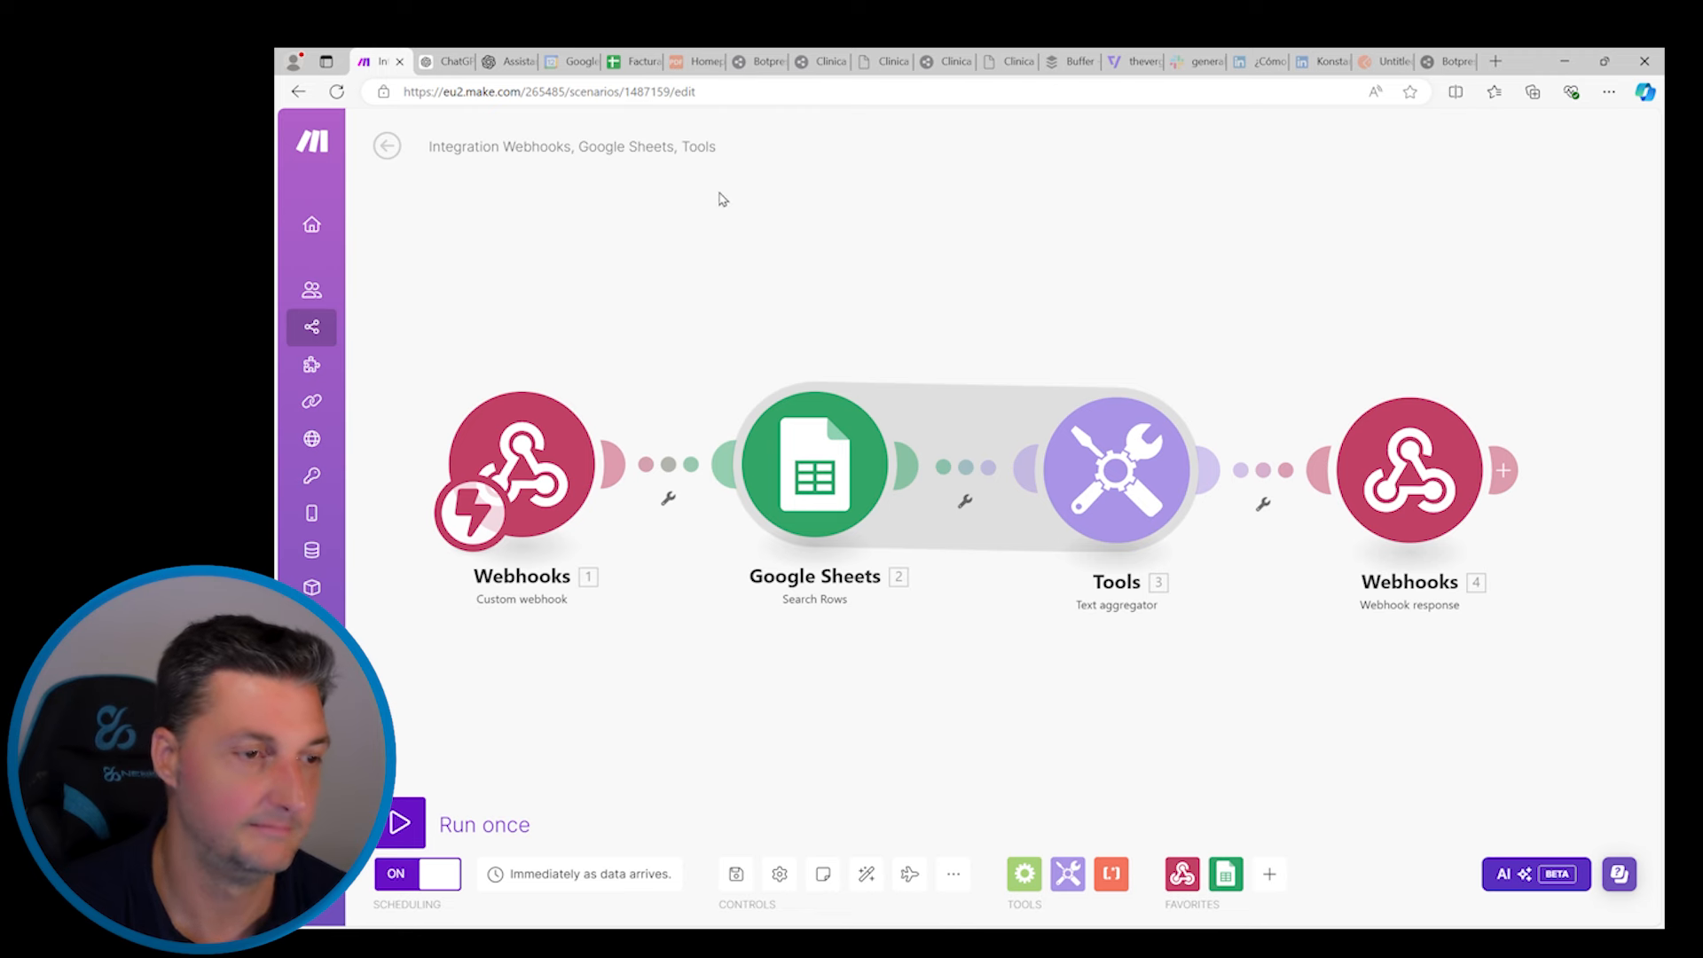
left_click(453, 62)
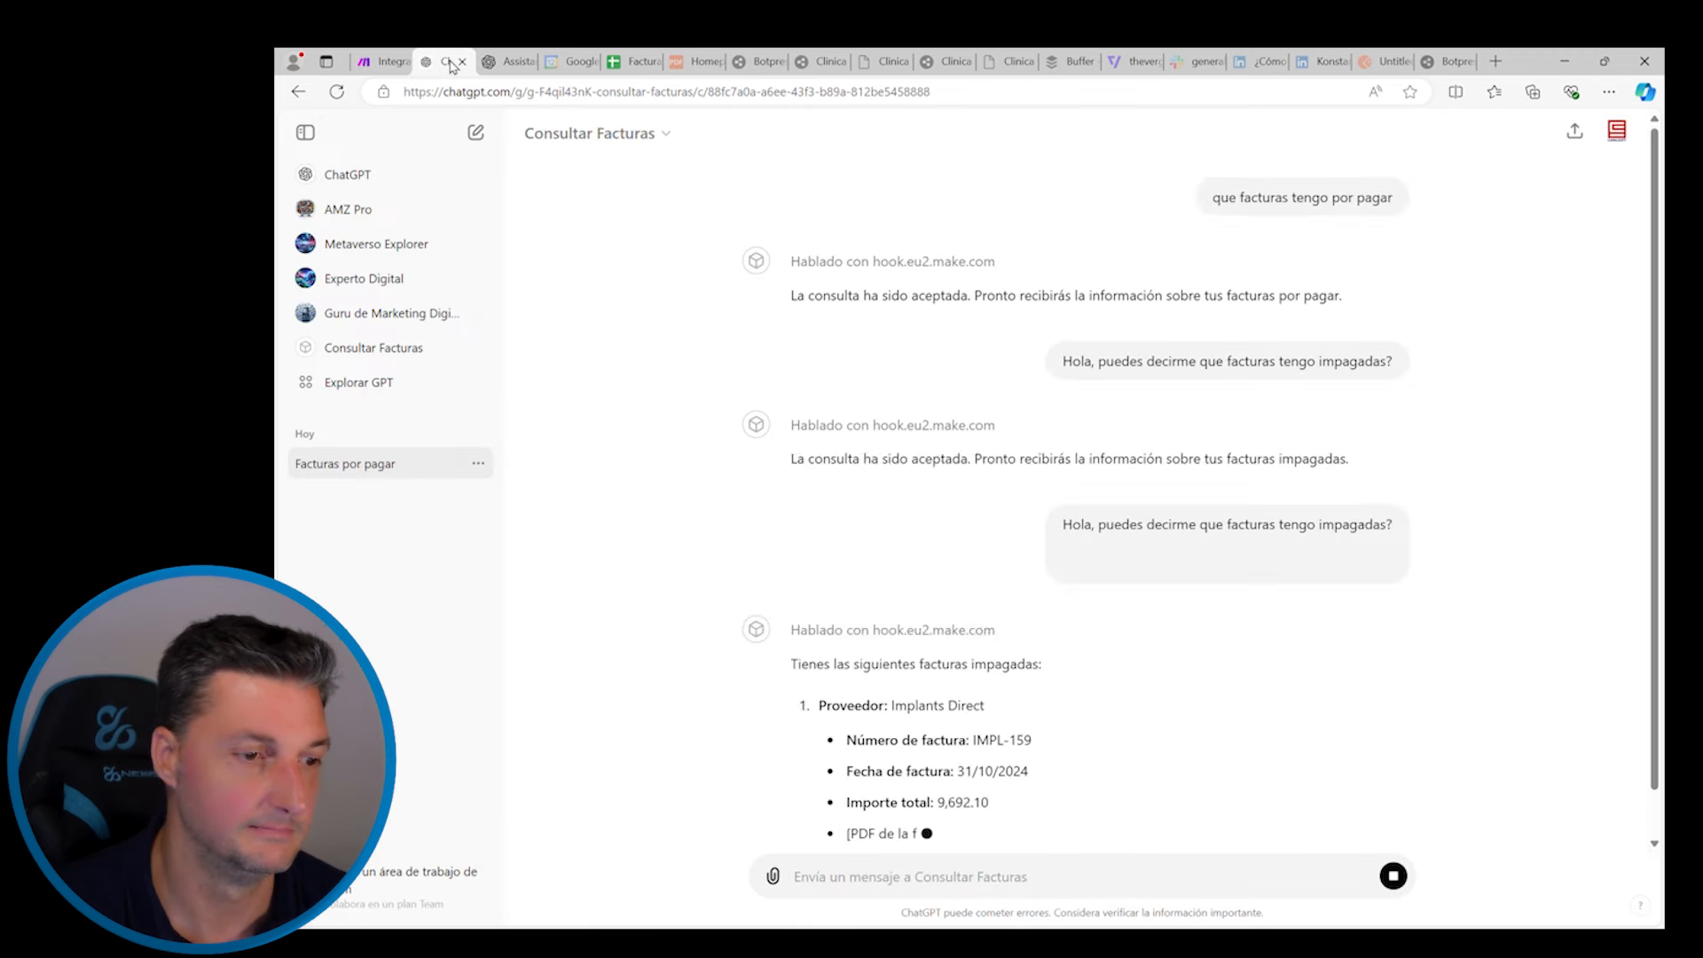
scroll(878, 459, "up", 2)
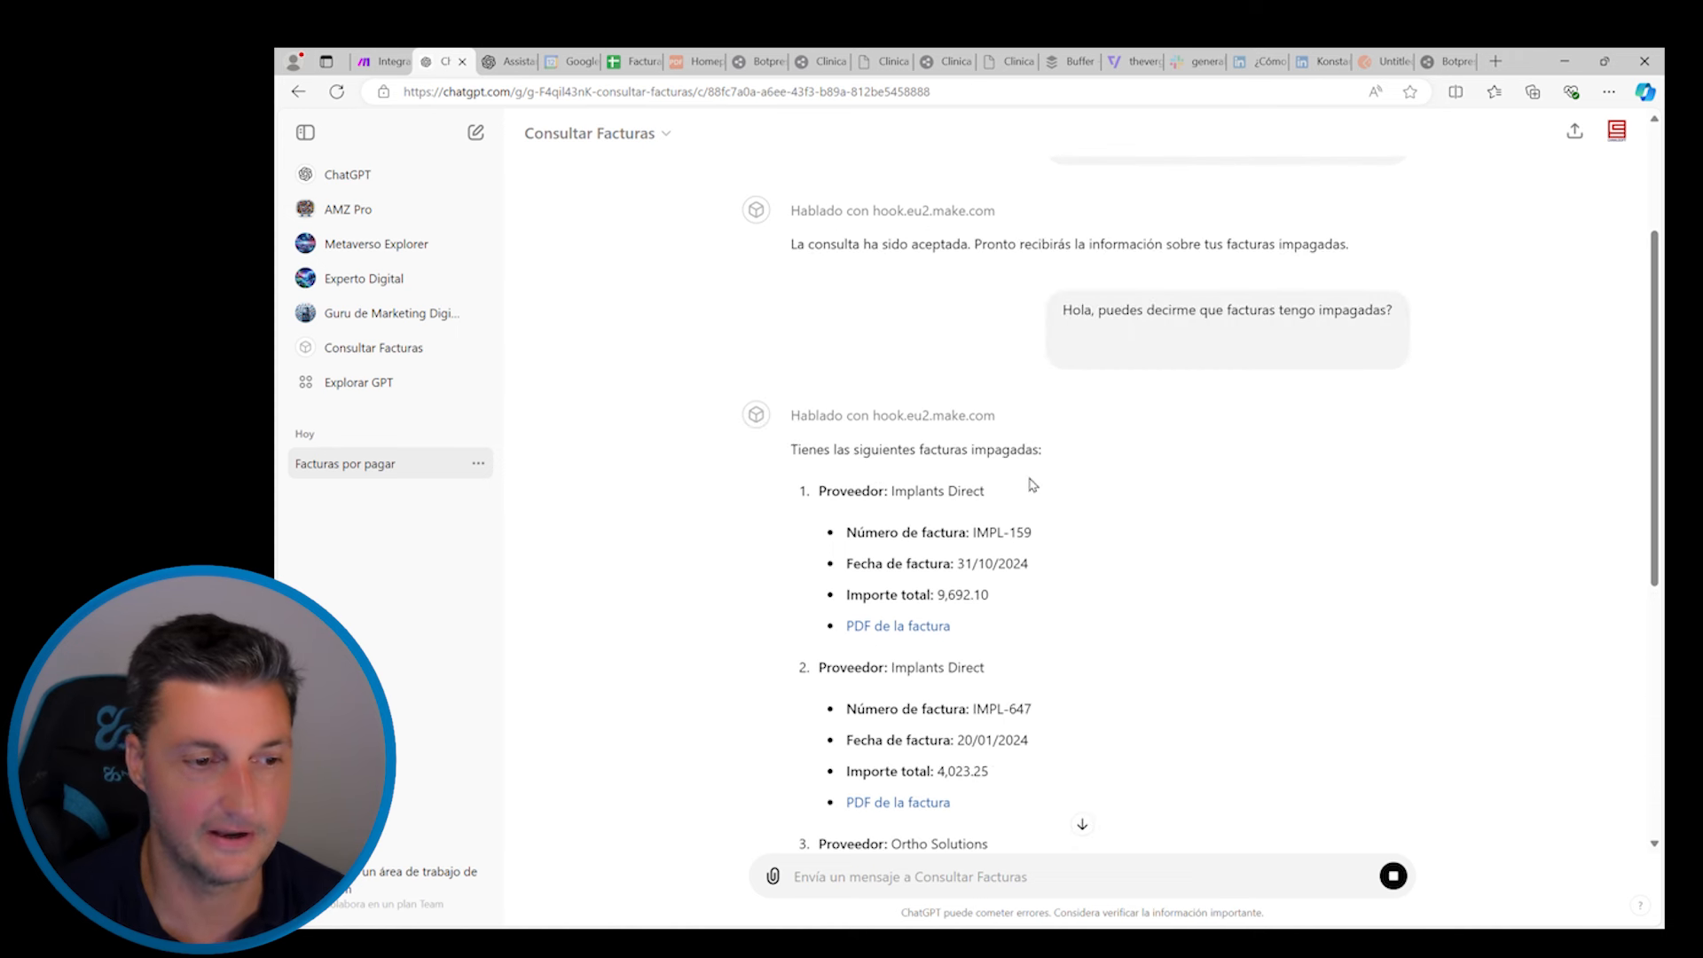
scroll(1029, 483, "down", 1)
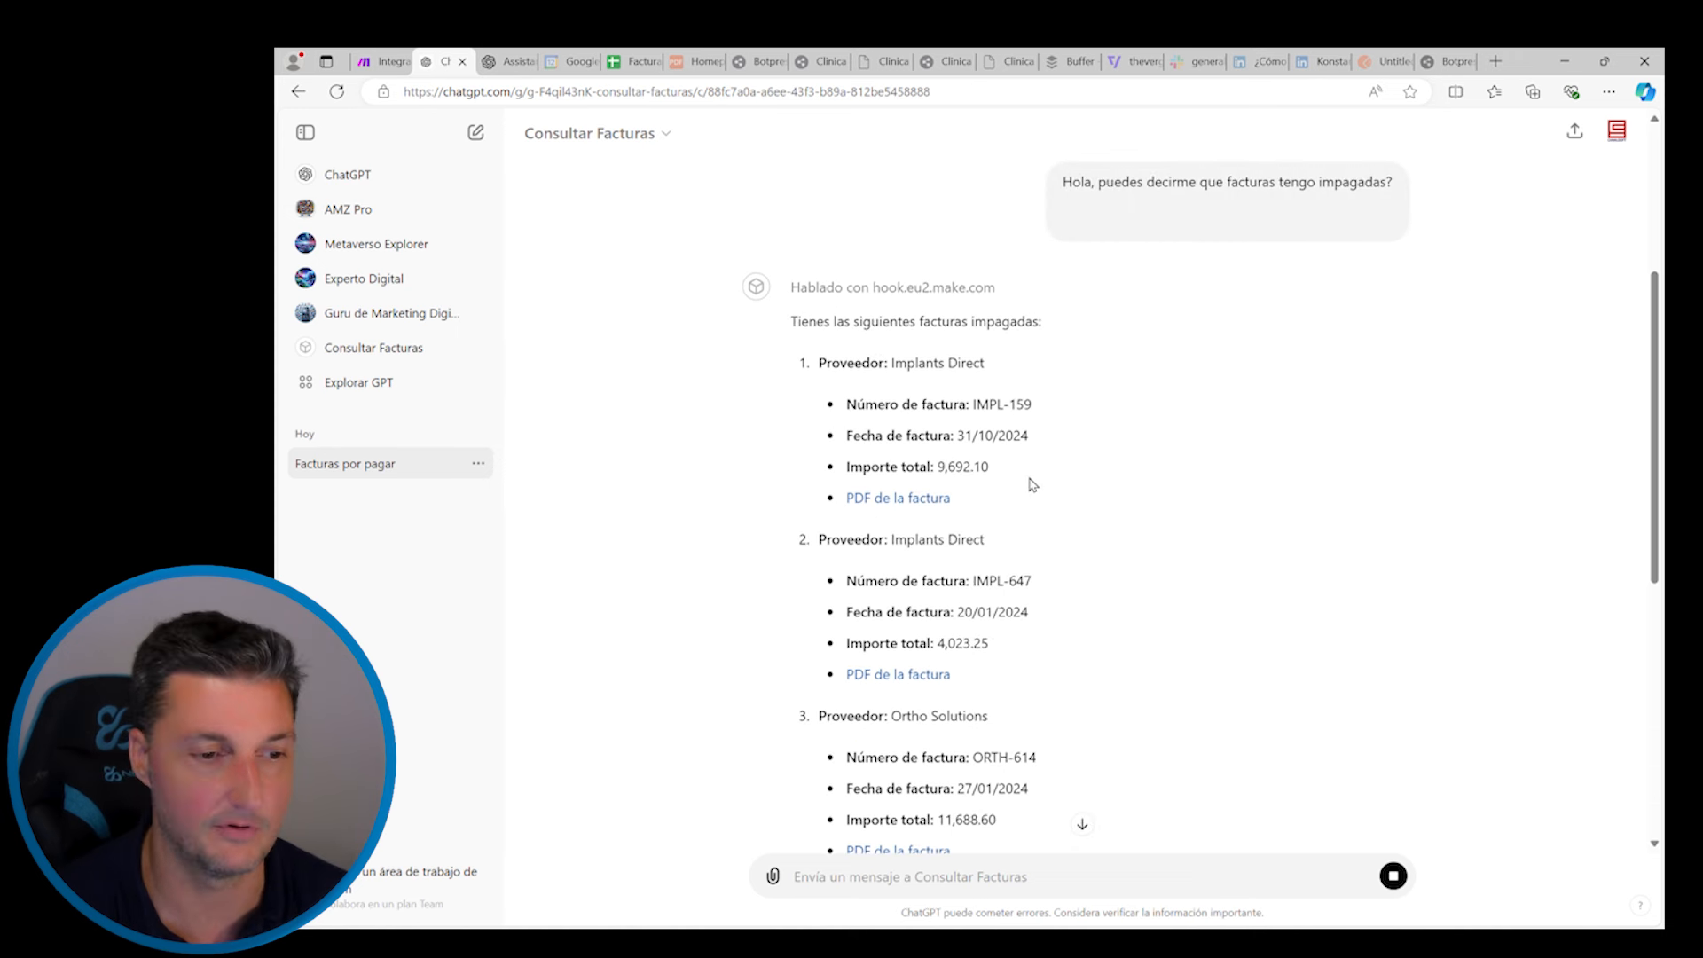
scroll(1068, 426, "down", 1)
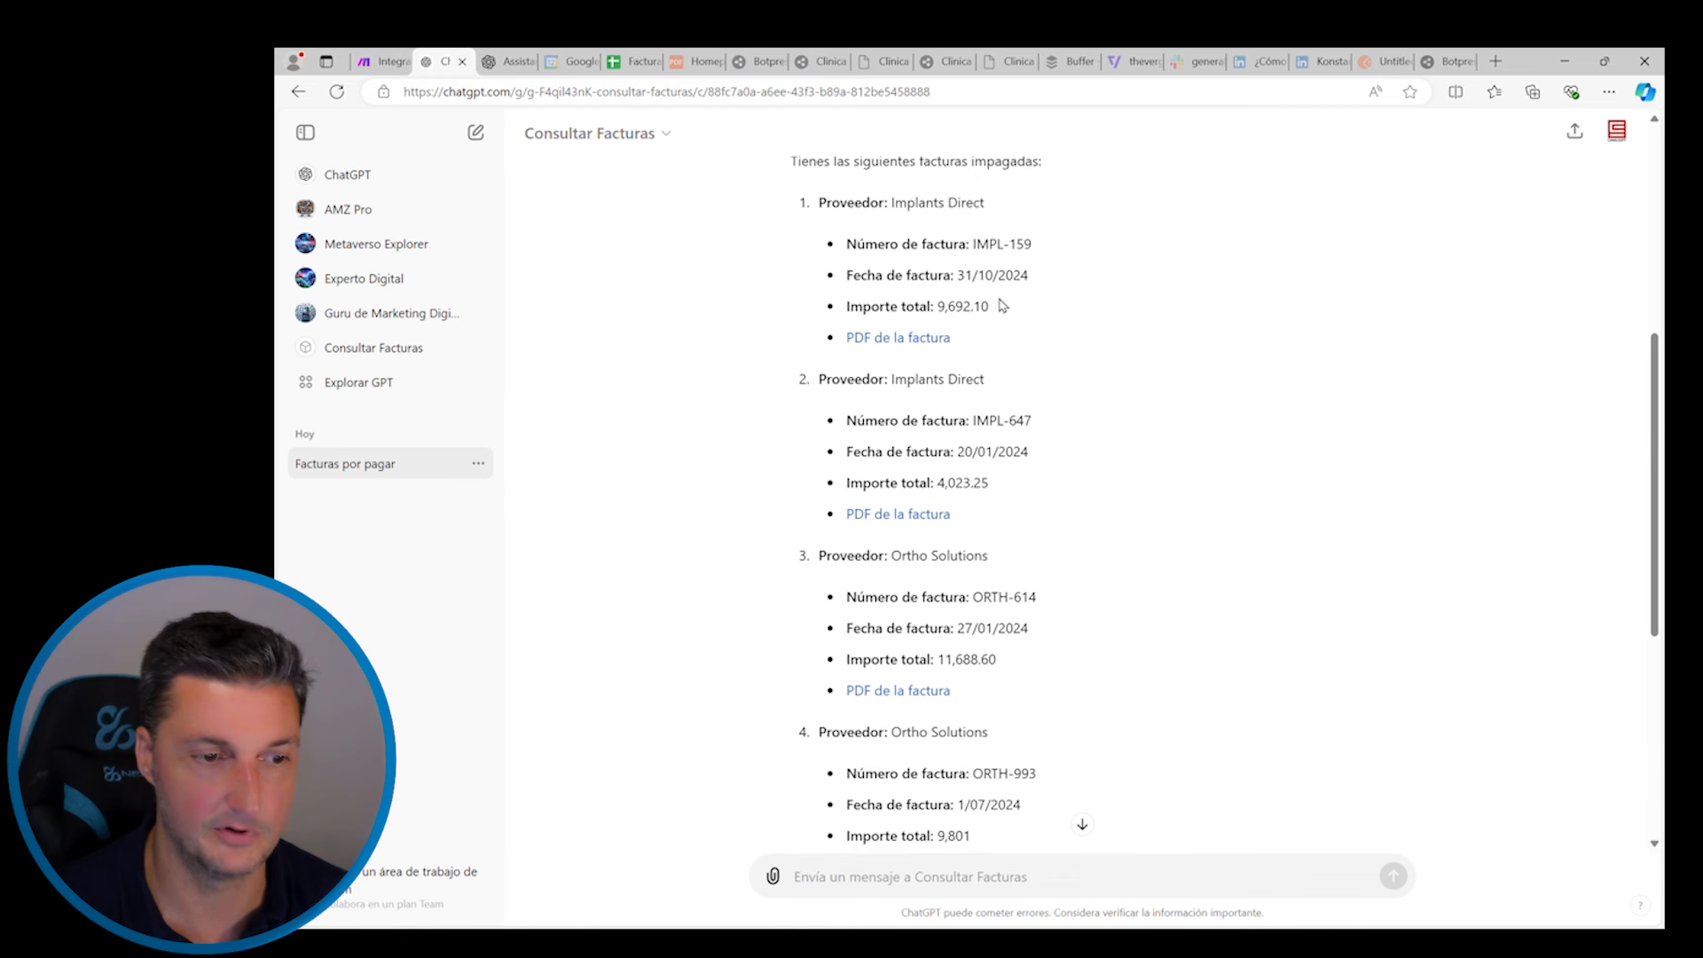
scroll(913, 338, "down", 3)
Ask Consultar Facturas which products were bought on invoice SURG-500, then compare with the invoices sheet
scroll(997, 432, "down", 2)
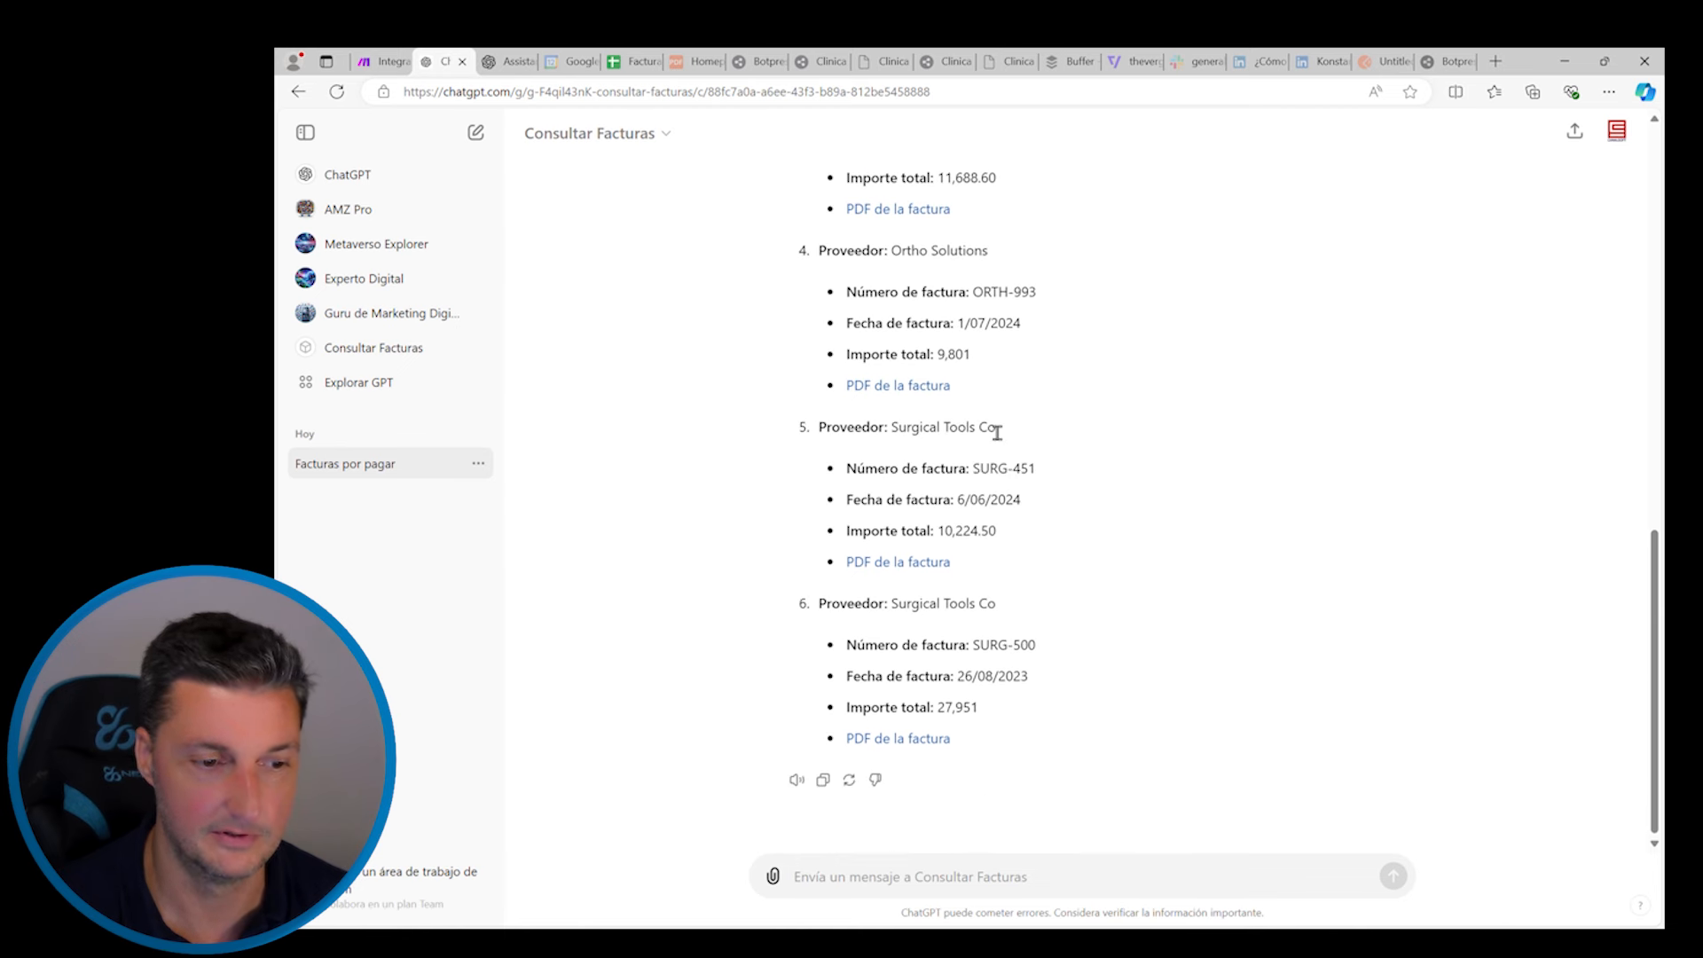
left_click(857, 885)
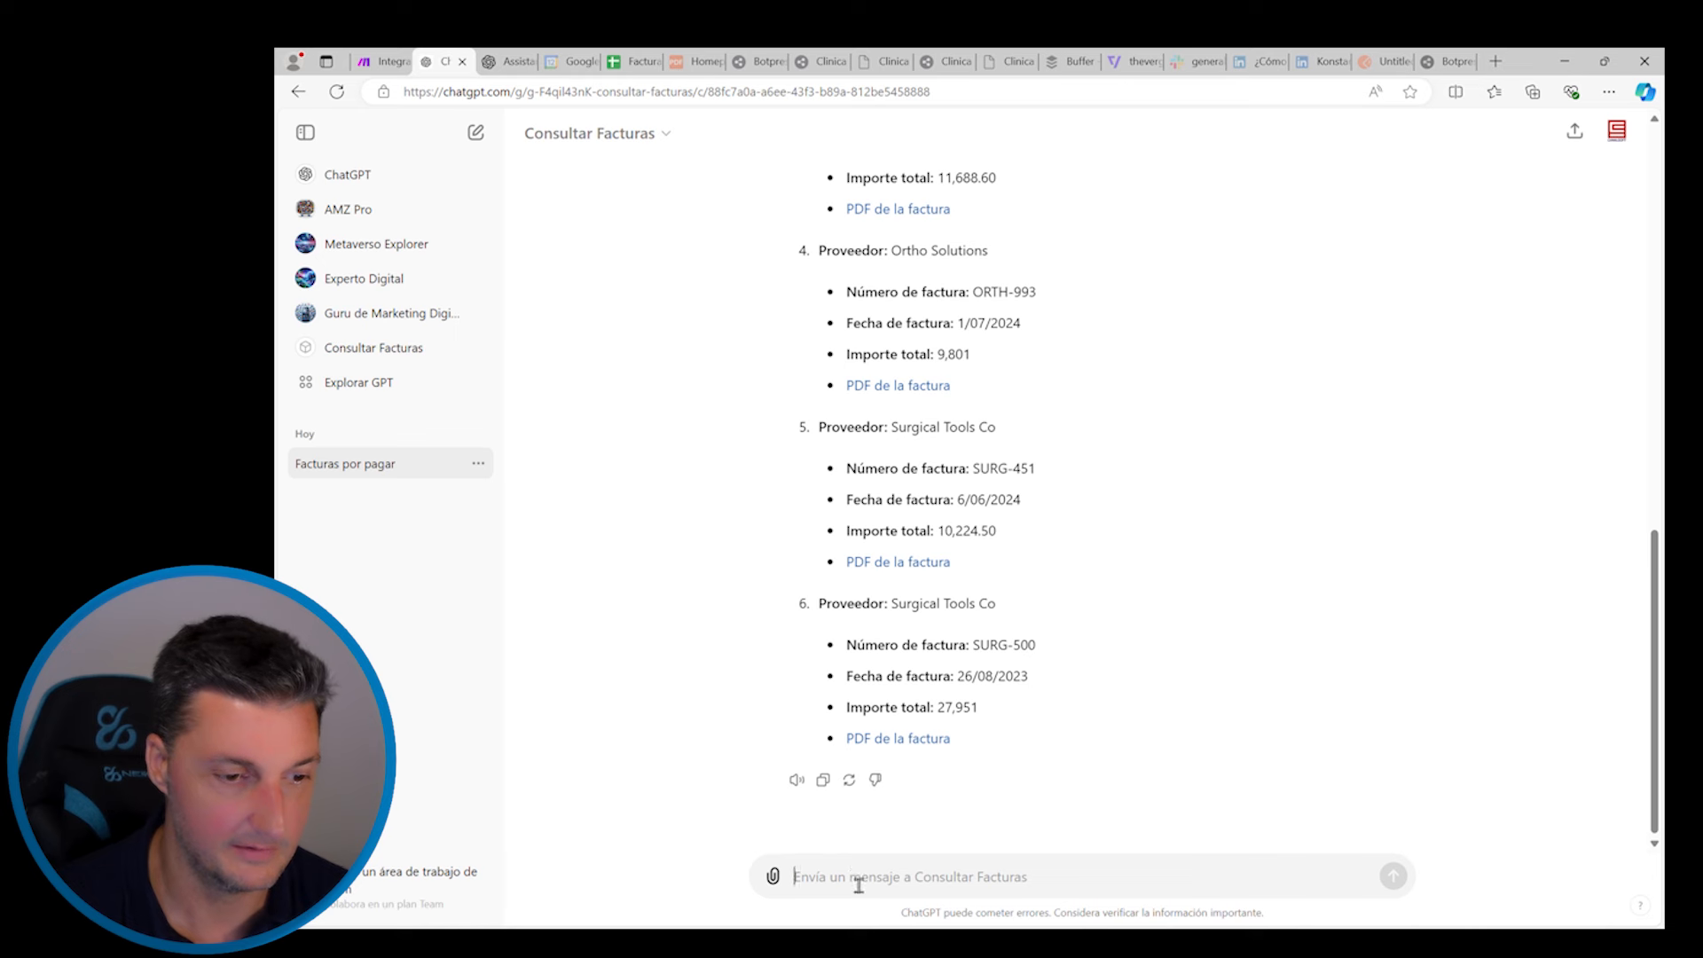
type("Puedes darme la informaci")
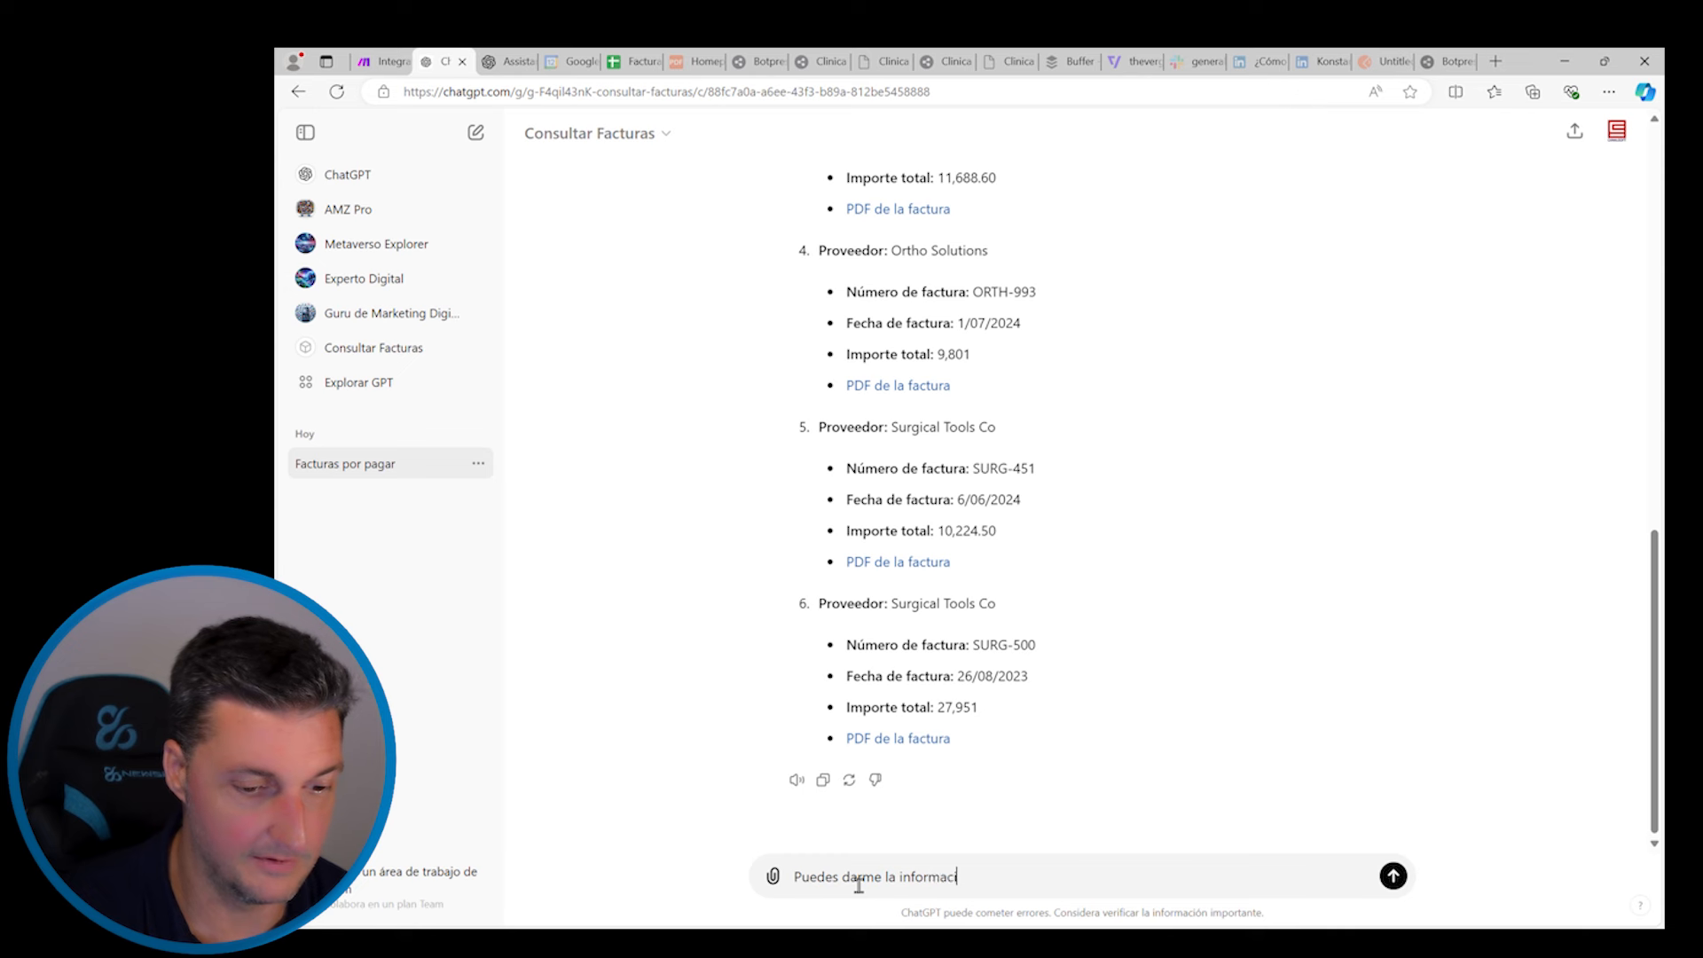
type("ón sobre los p")
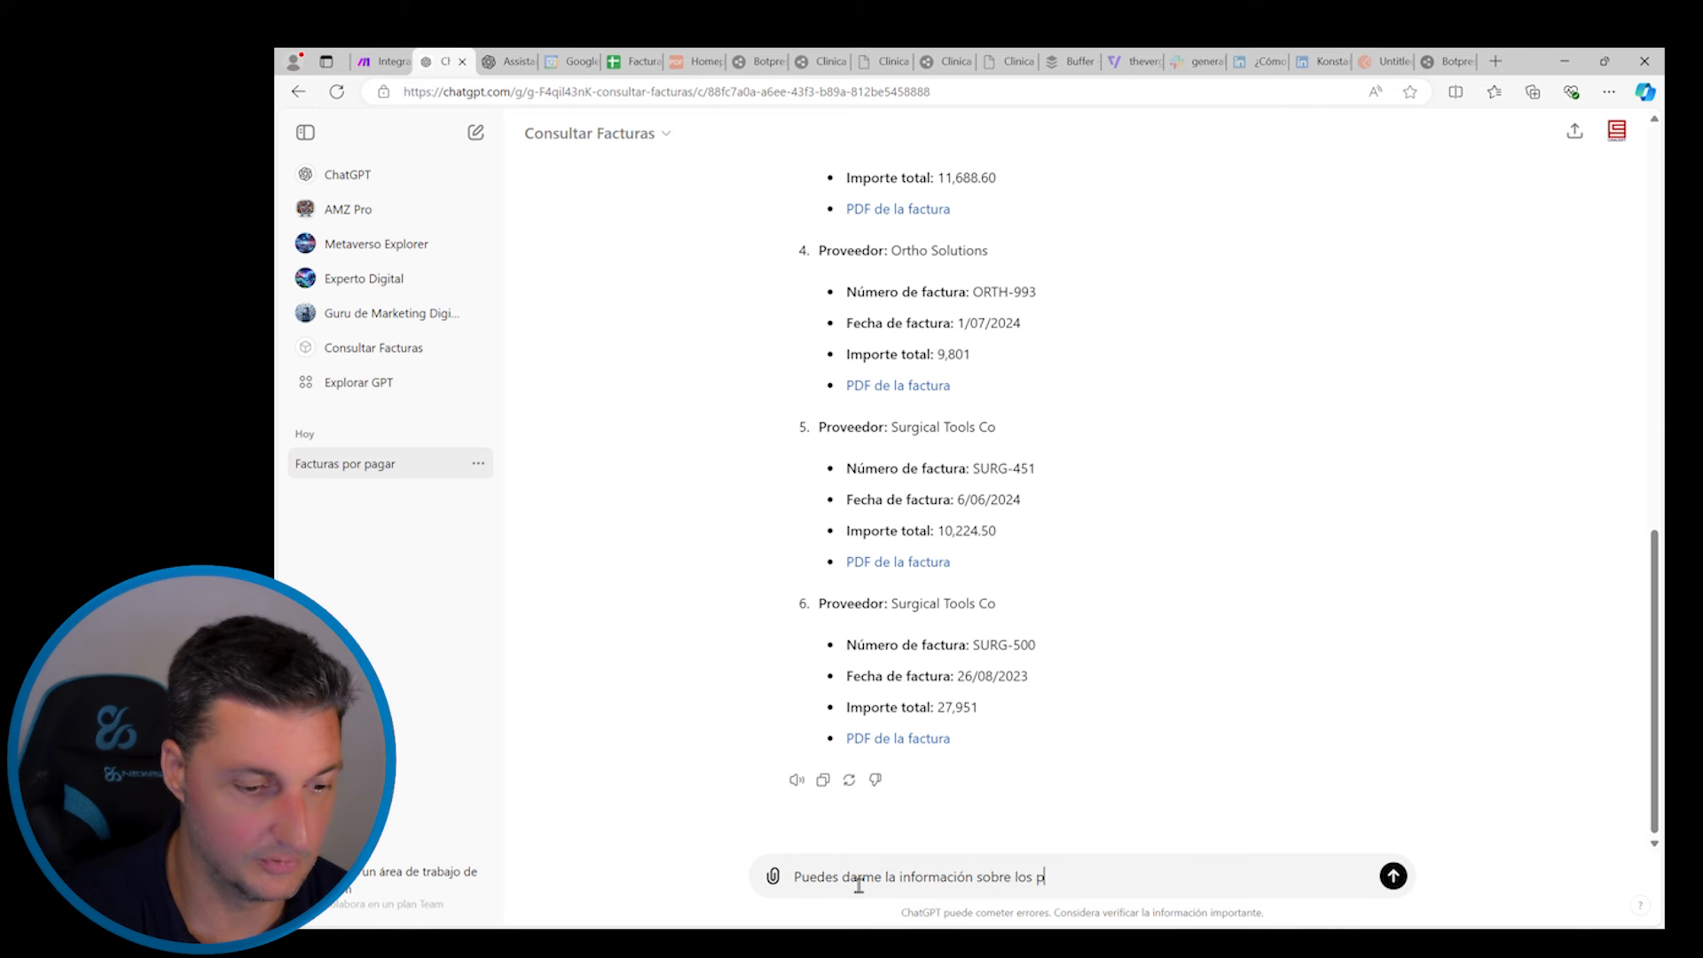
type("roductos que com")
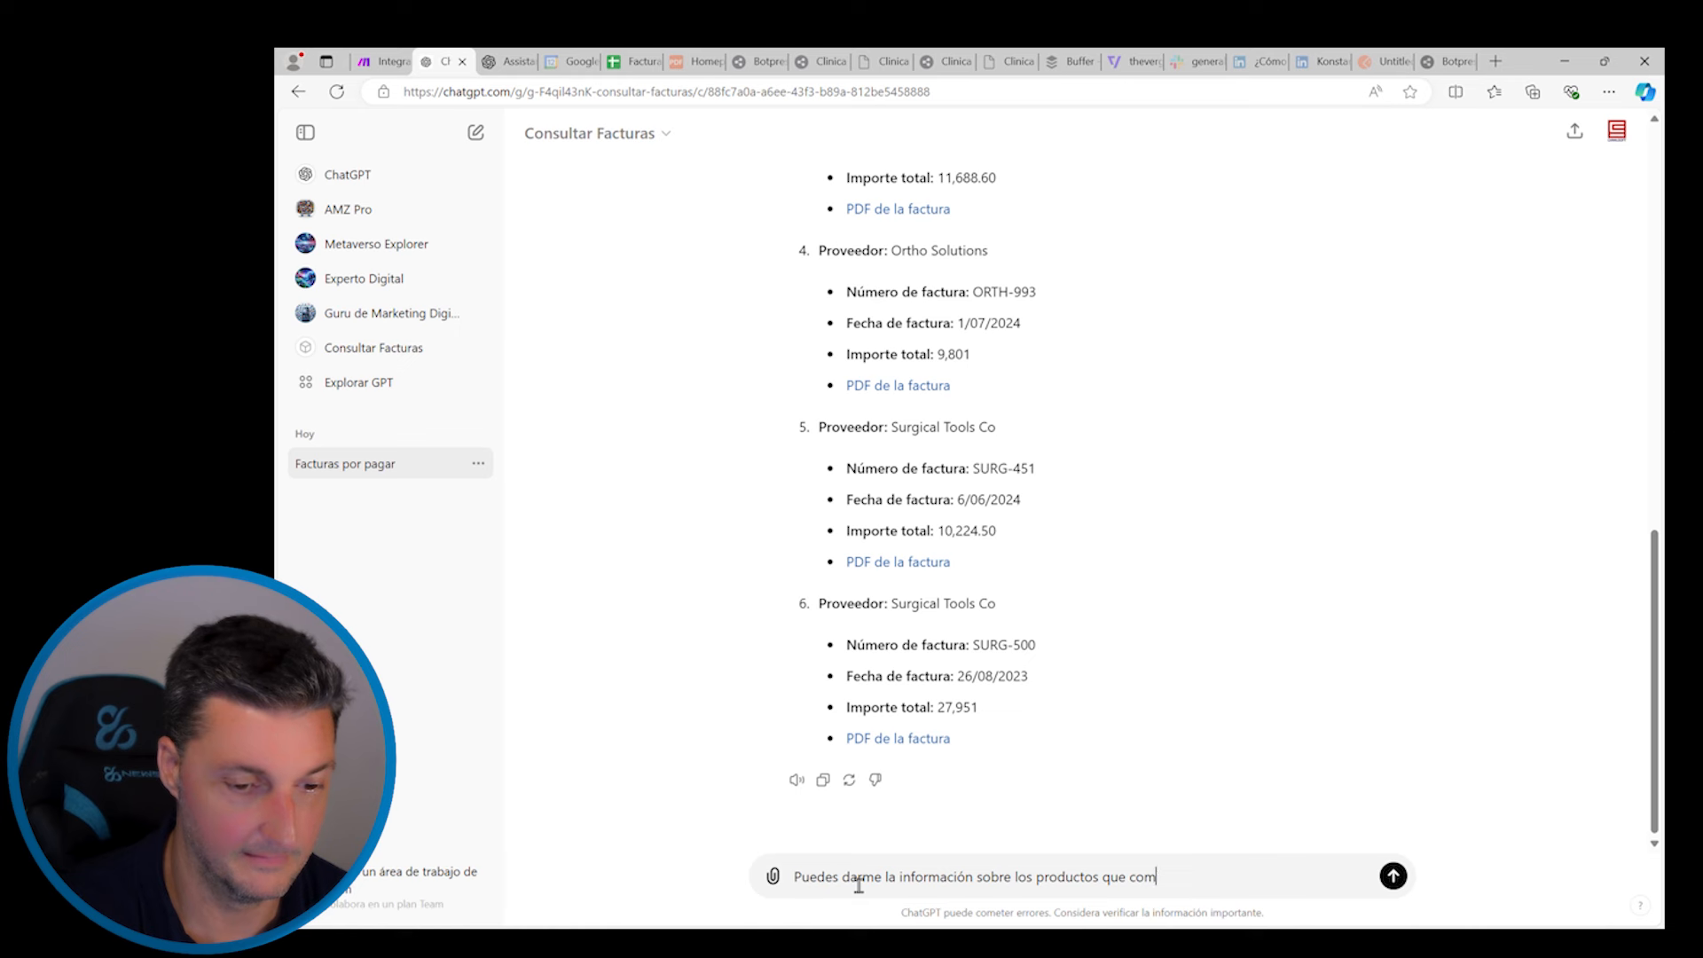
type("pré en la factura")
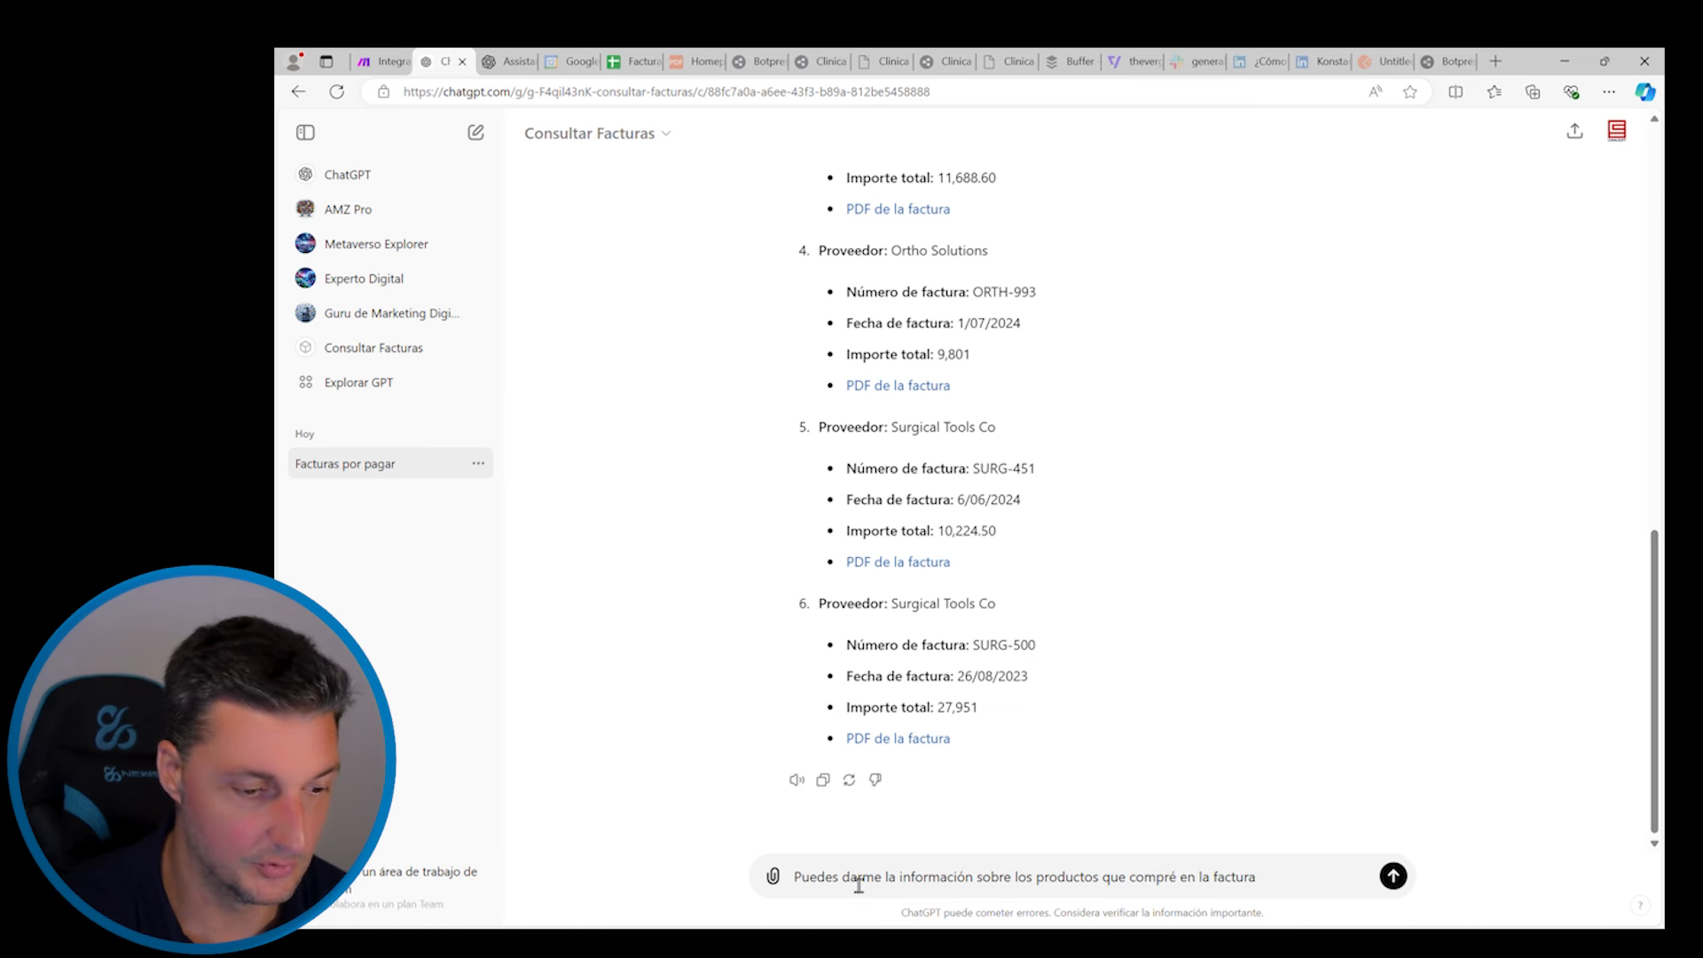
type(" SURG-500")
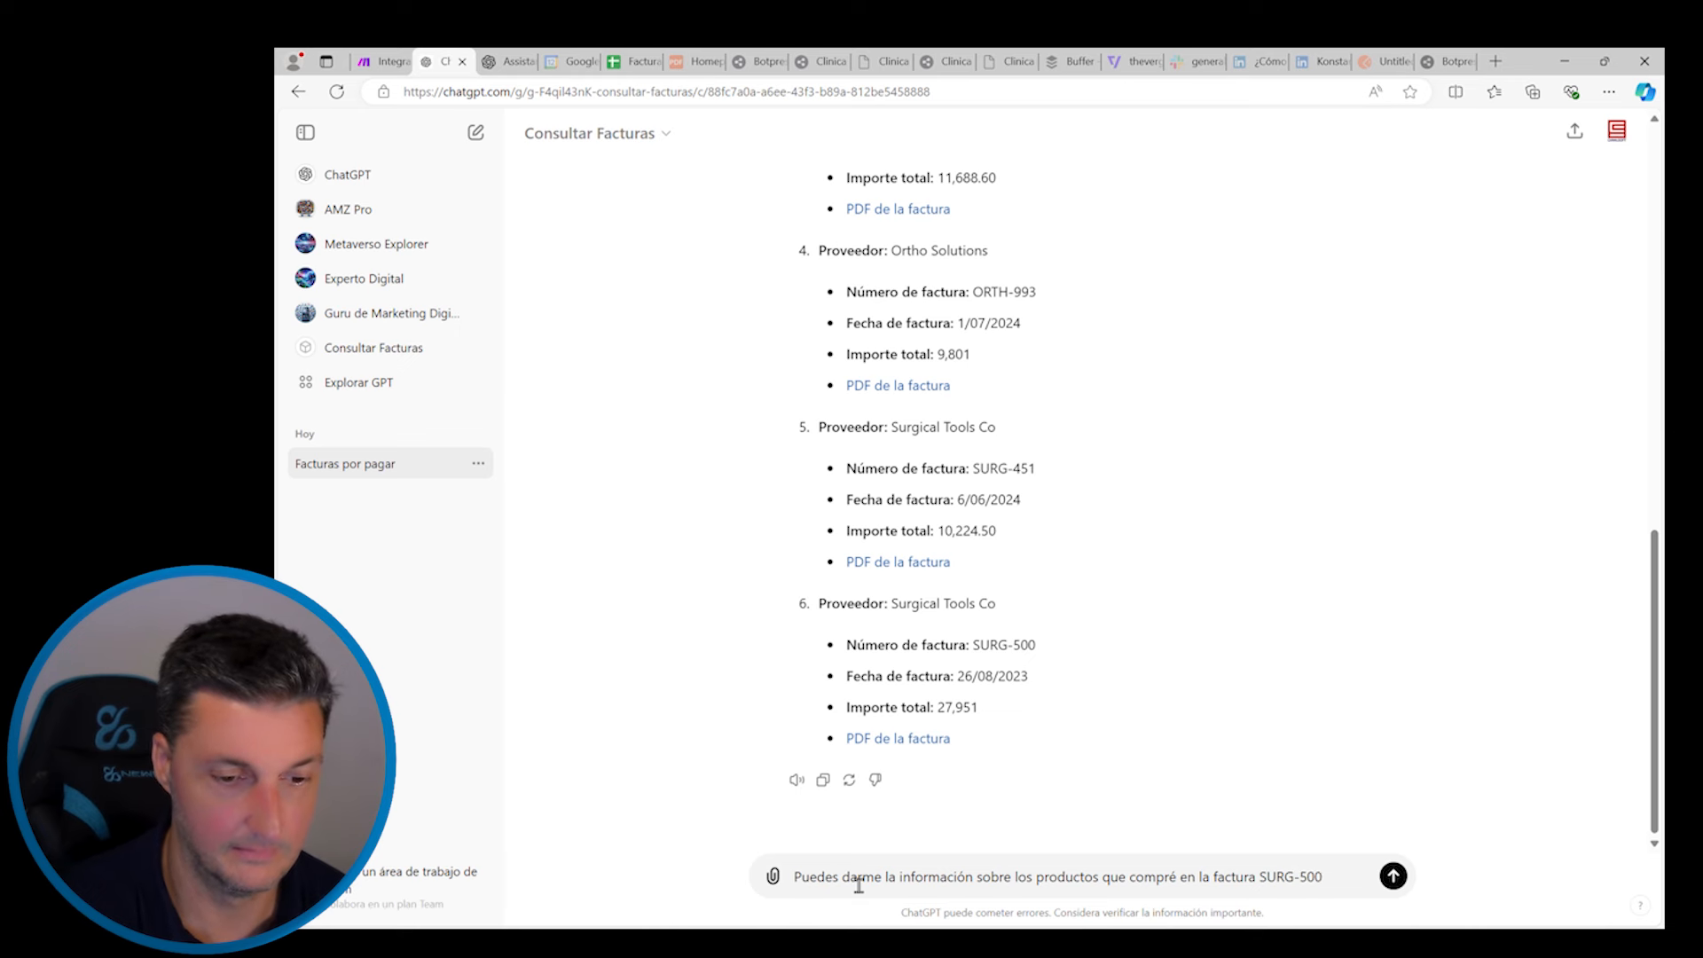
type("?")
key("Return")
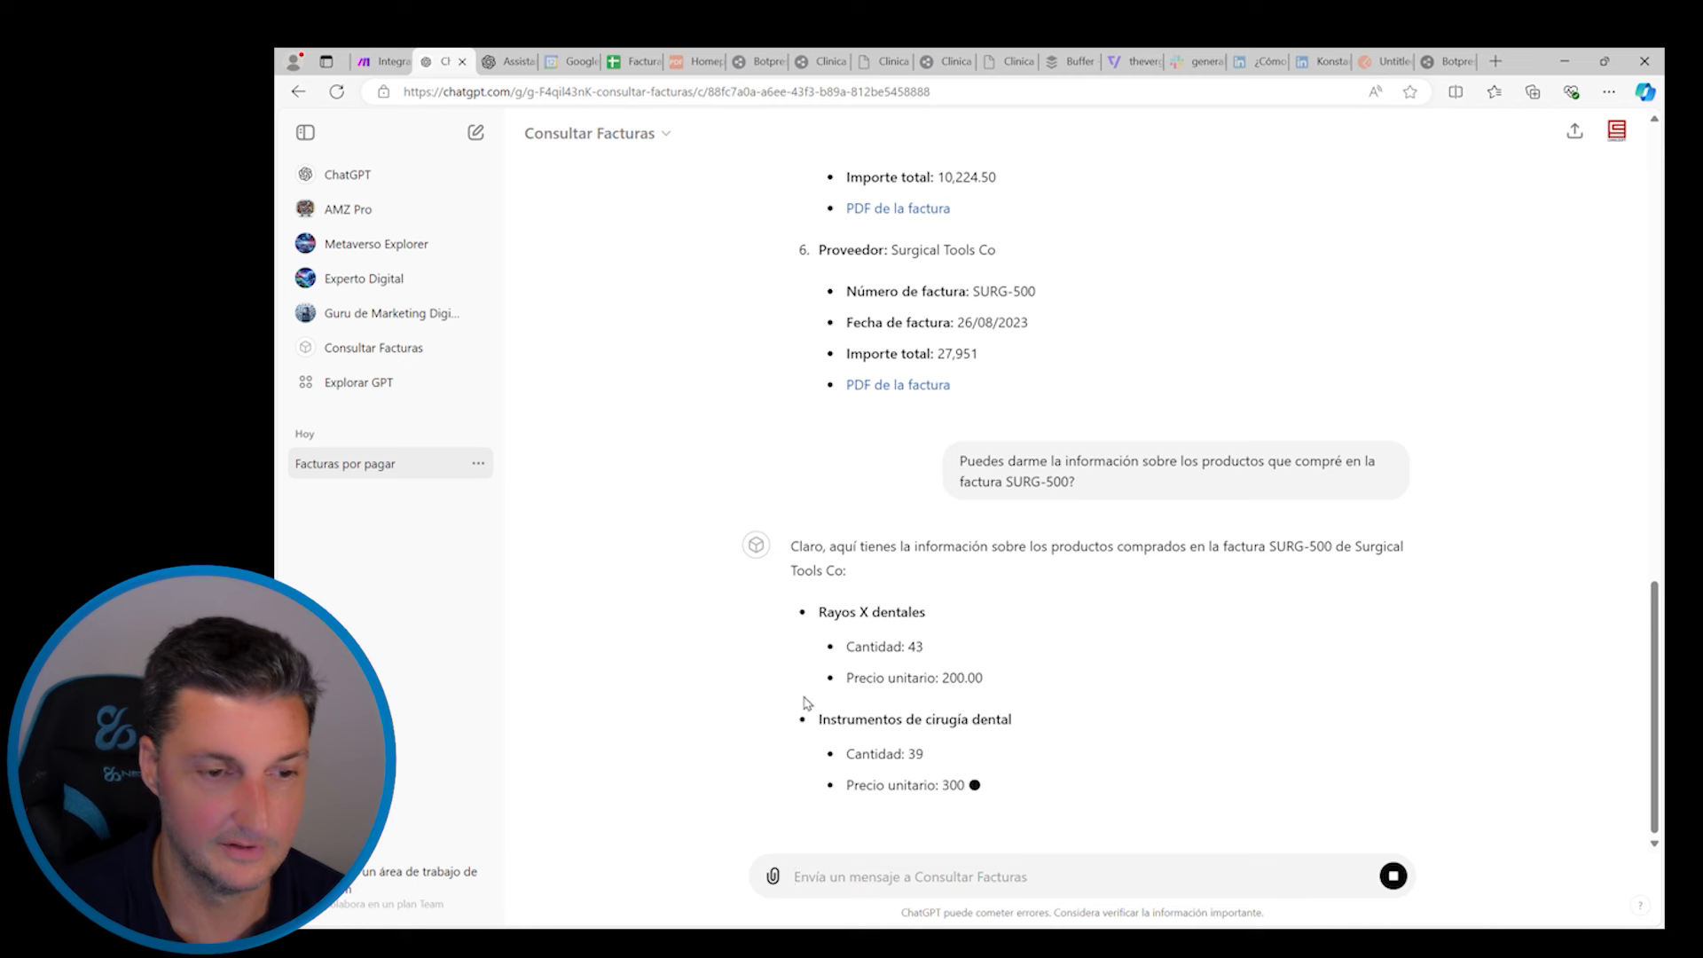
scroll(1020, 334, "up", 2)
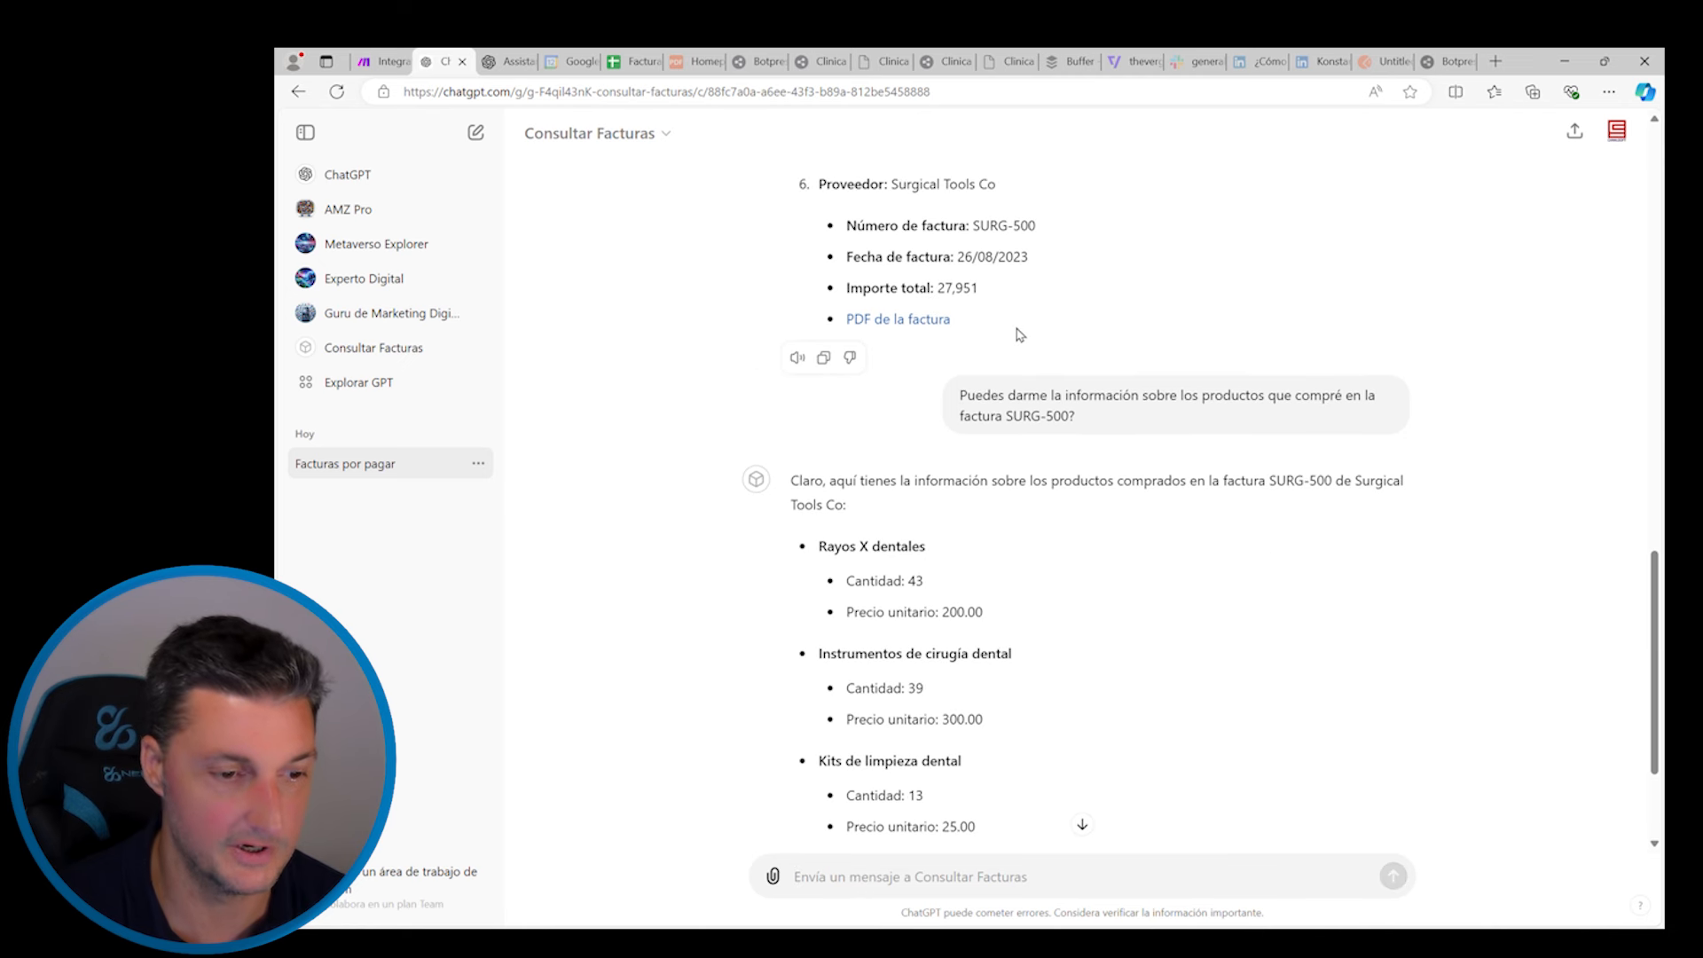
scroll(1020, 335, "down", 2)
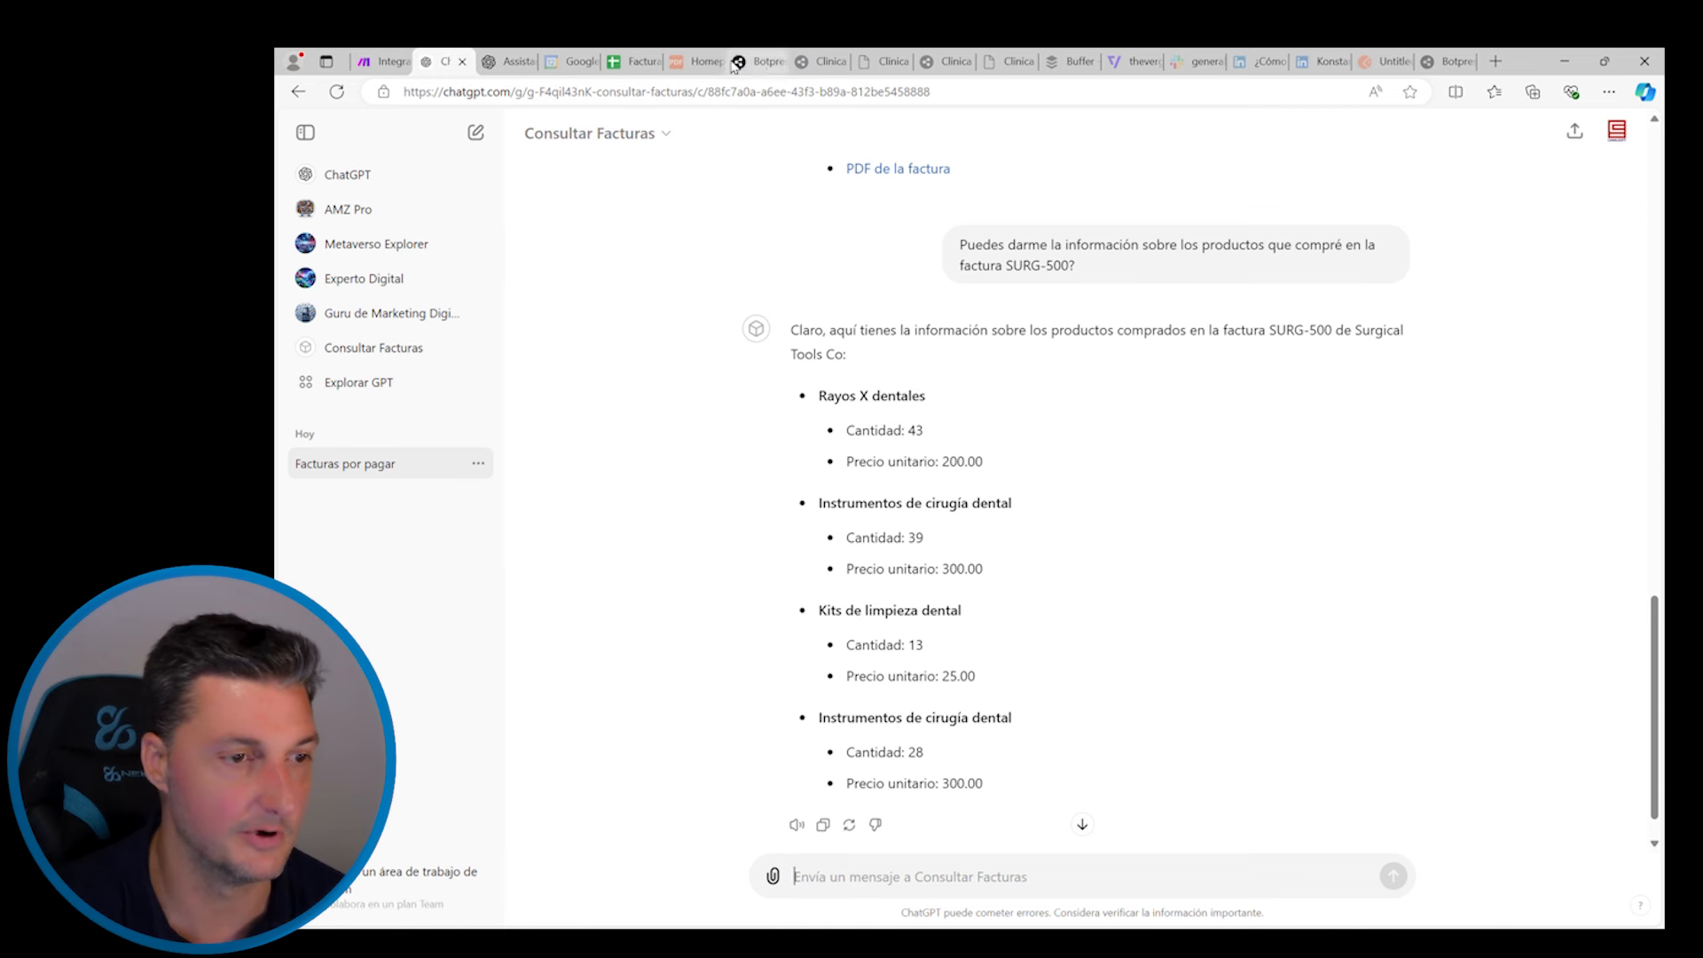
left_click(633, 62)
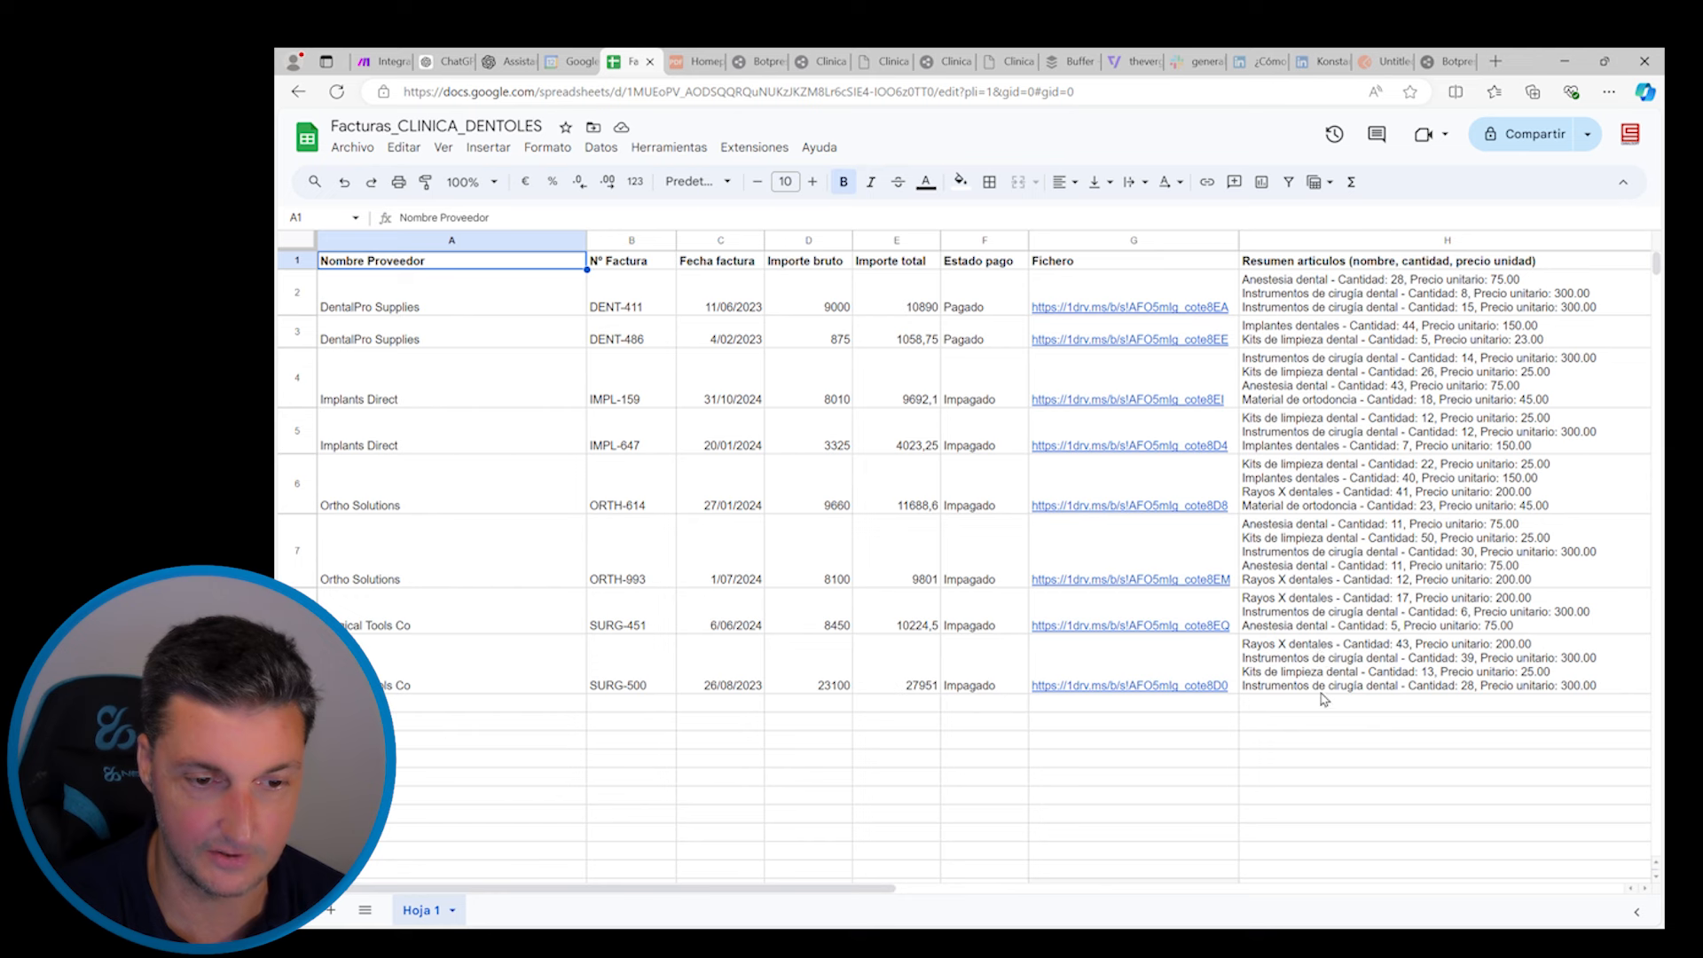
Ask what was paid for the dental kits (325.00) and which supplier is cheapest (DentalPro Supplies)
left_click(446, 63)
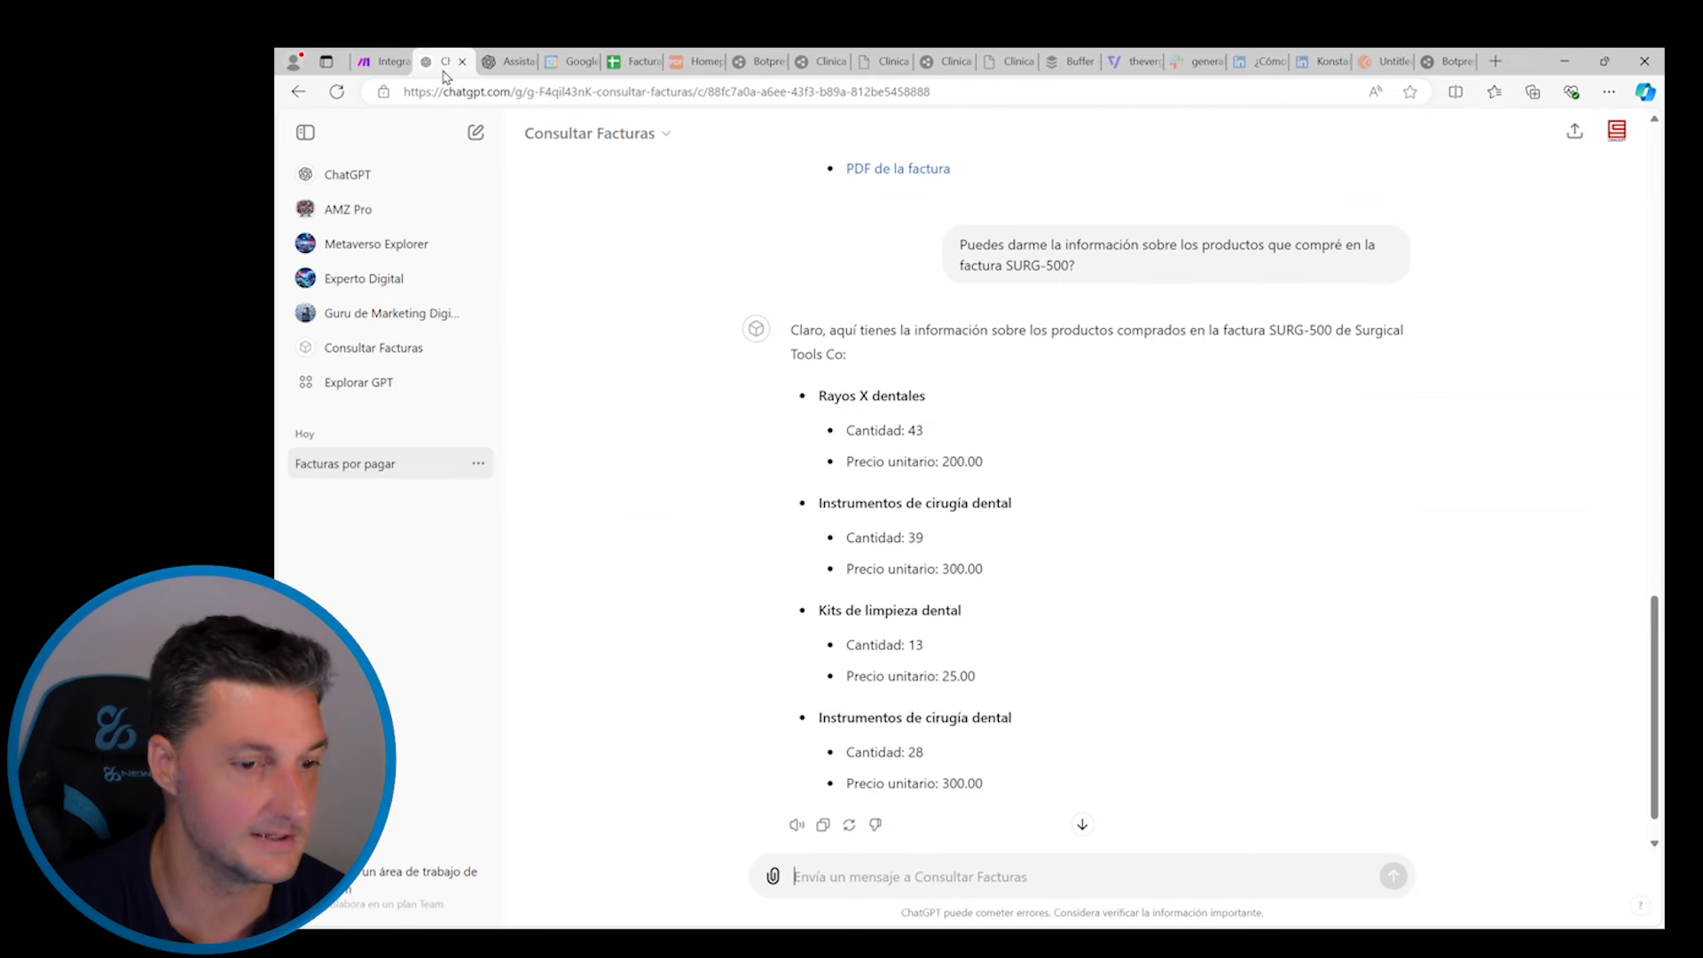
scroll(910, 698, "down", 1)
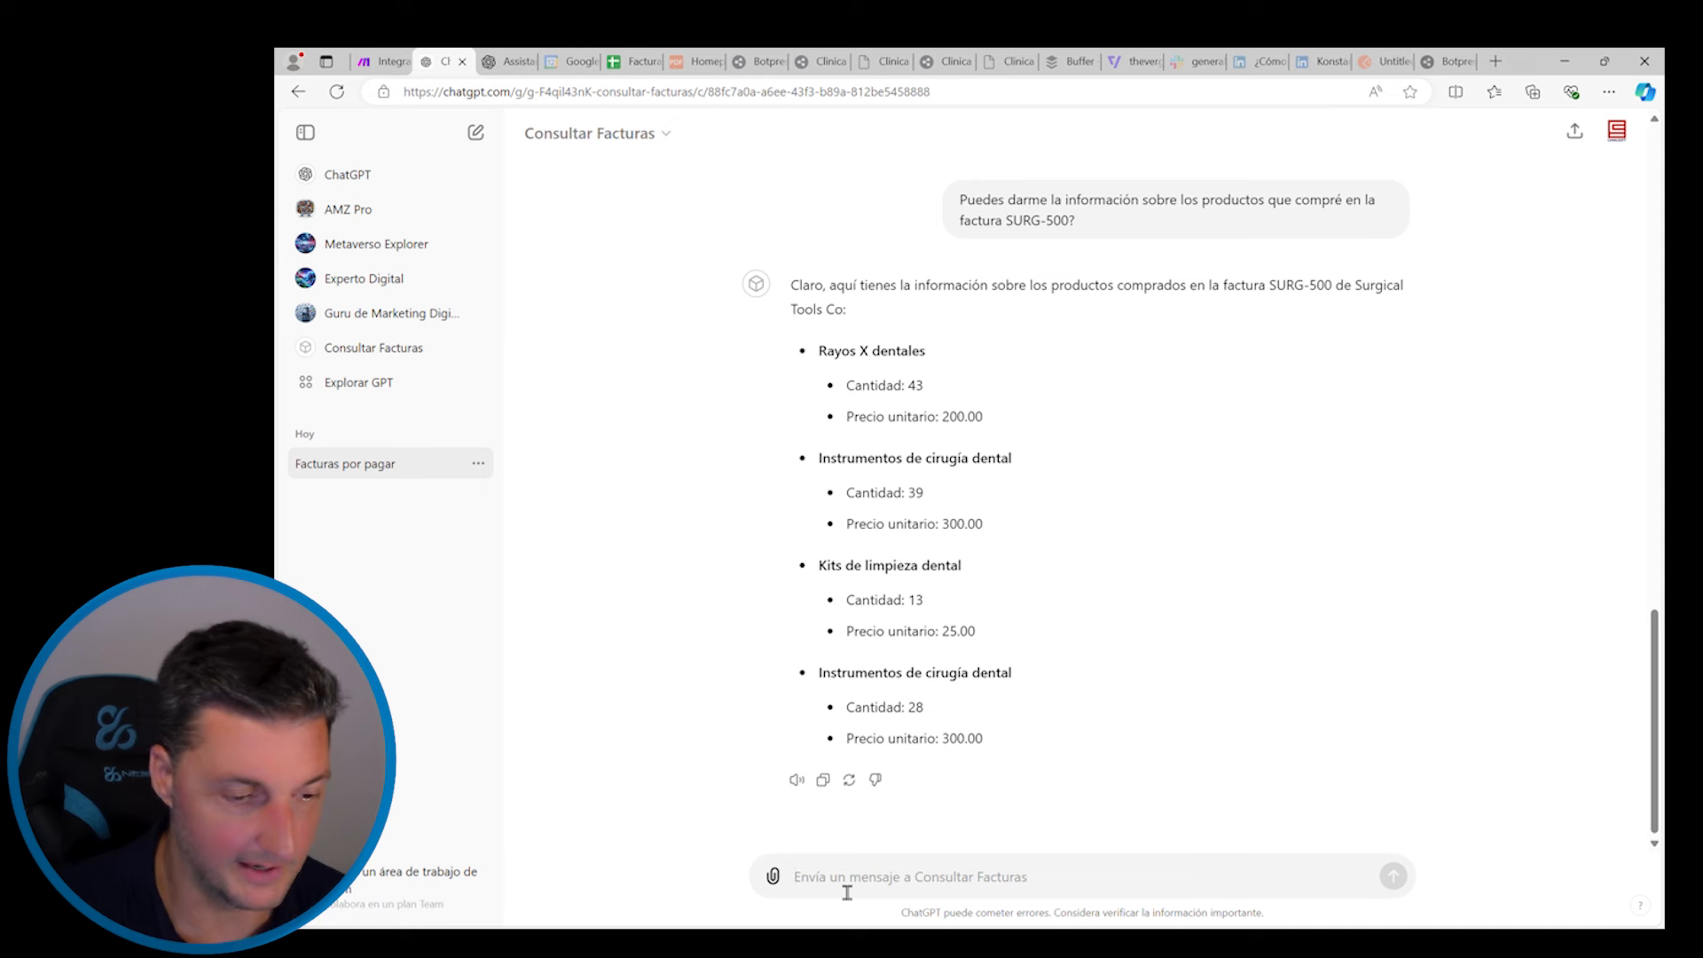
type("Que pred")
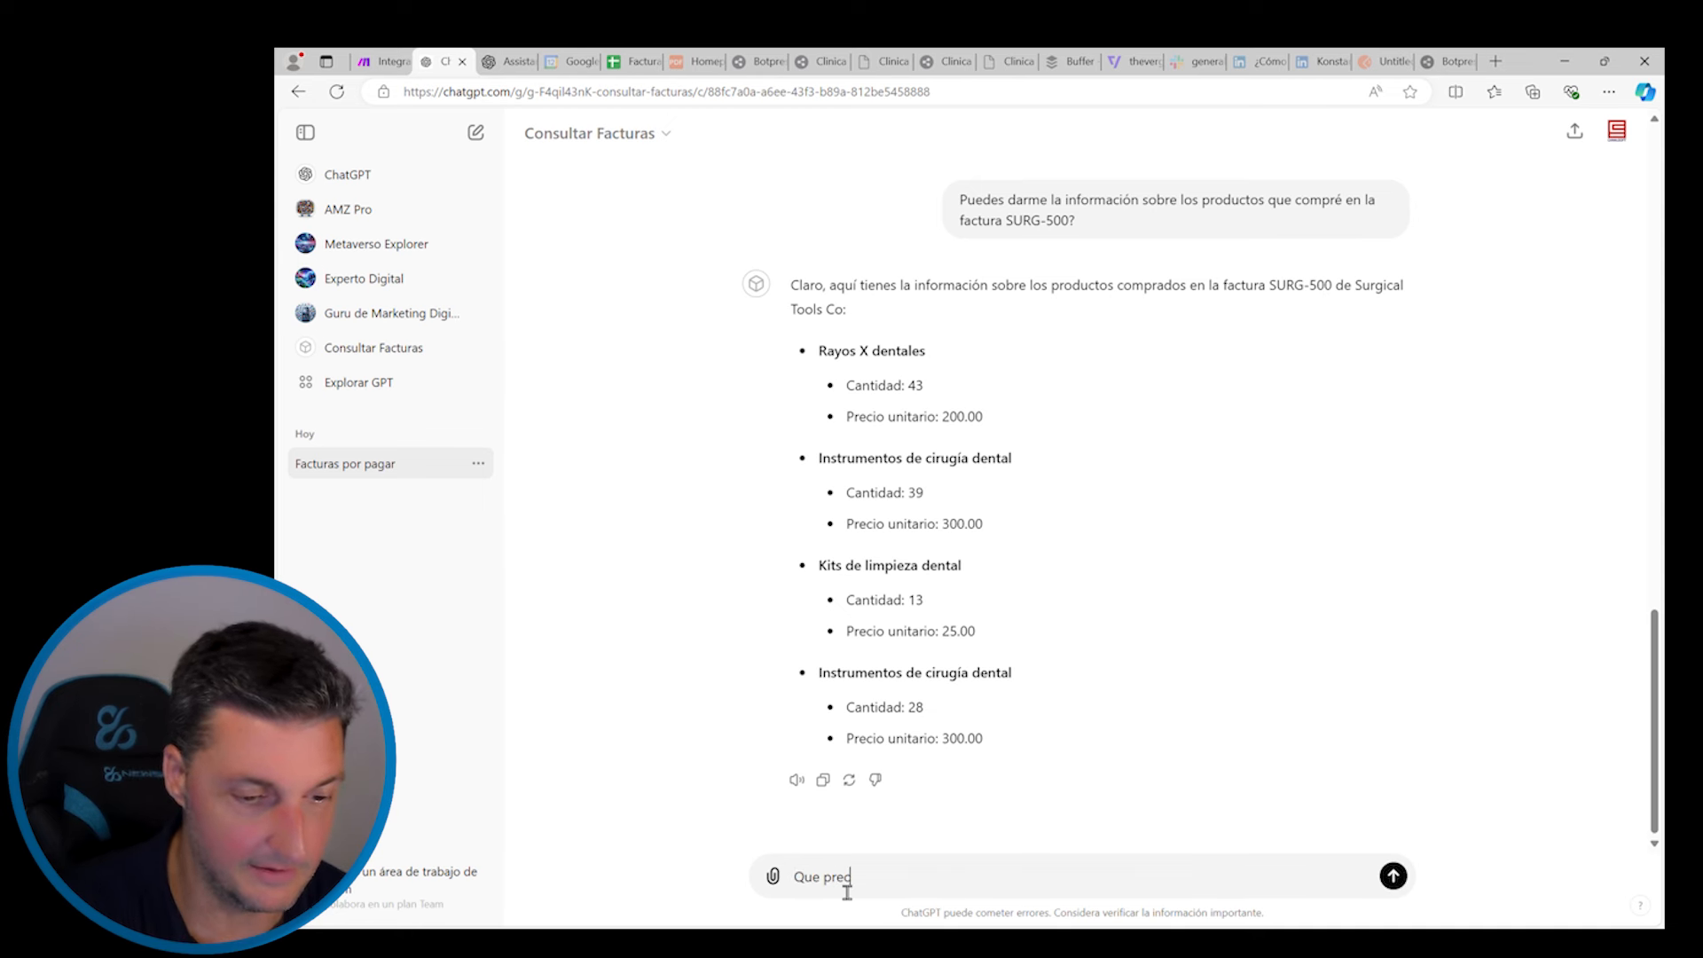
key("BackSpace")
type("cio he paga")
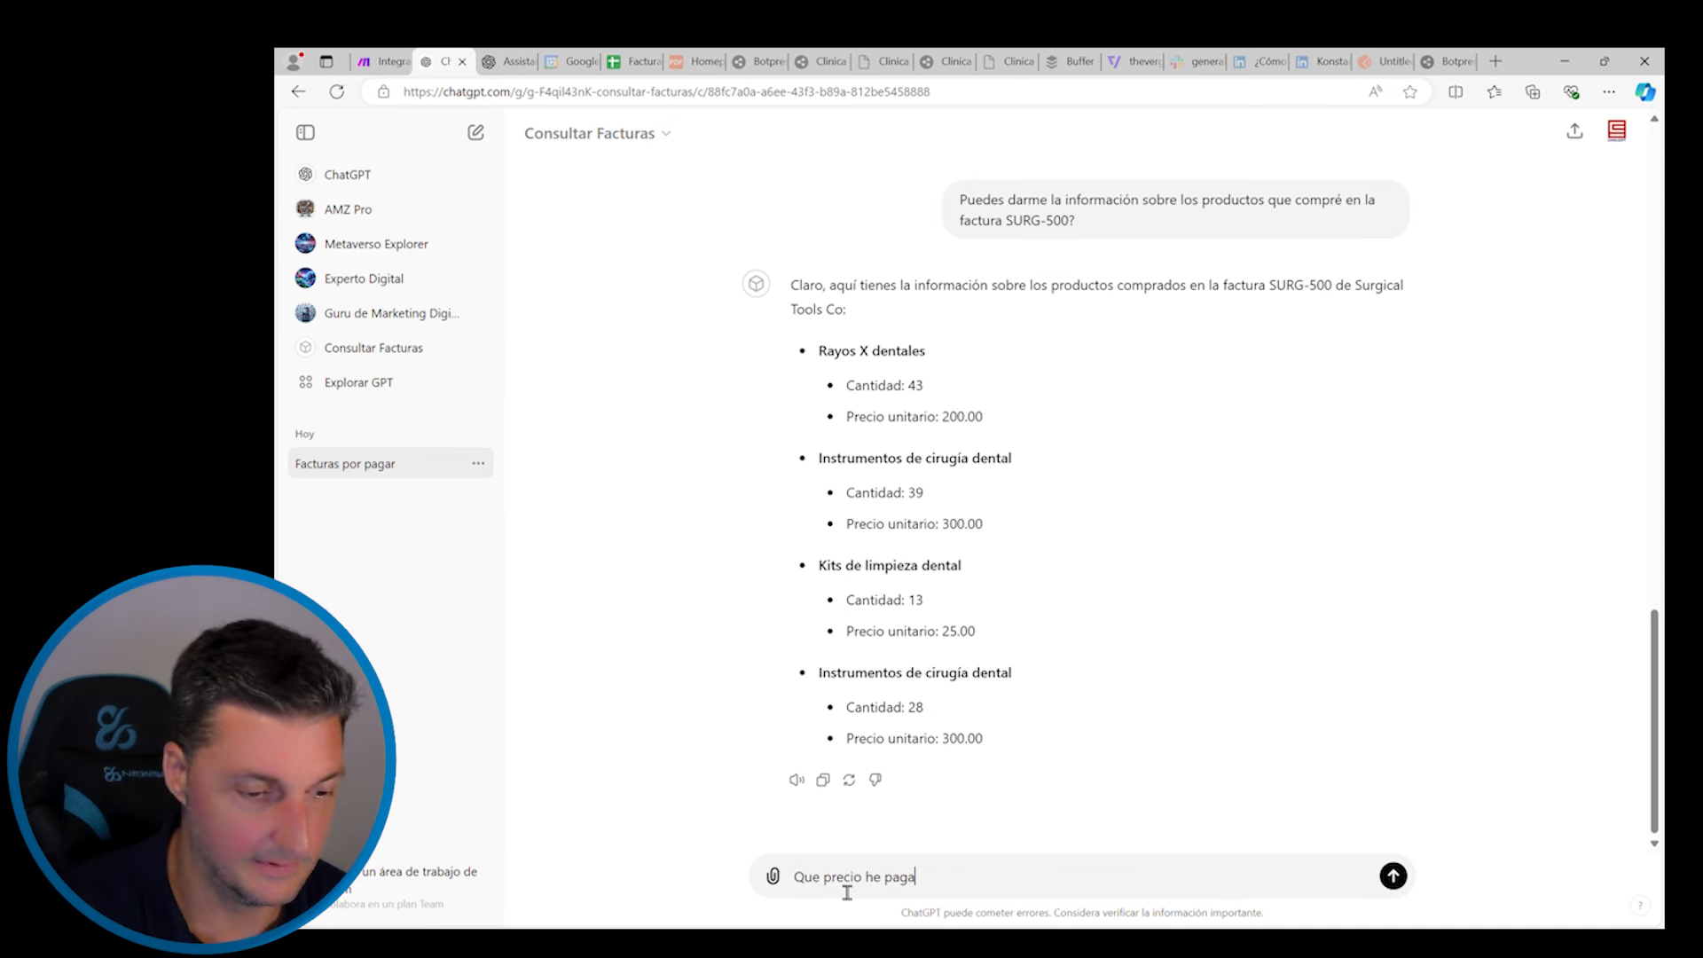
type("do por los kits dentales?")
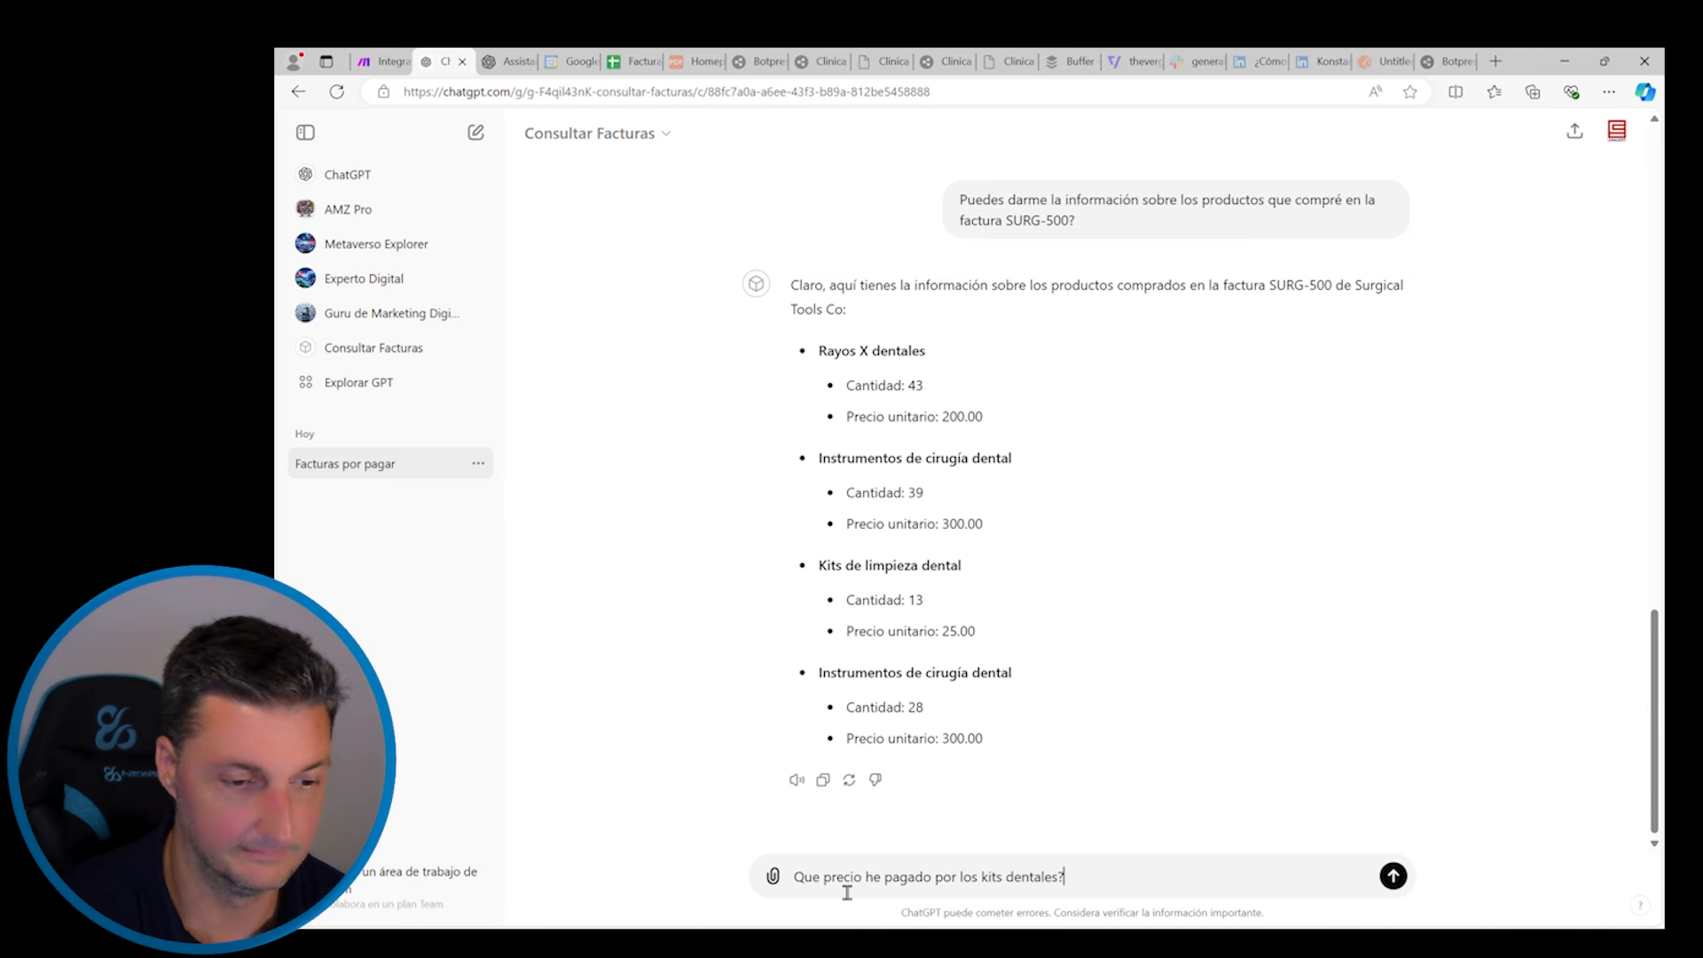
key("Return")
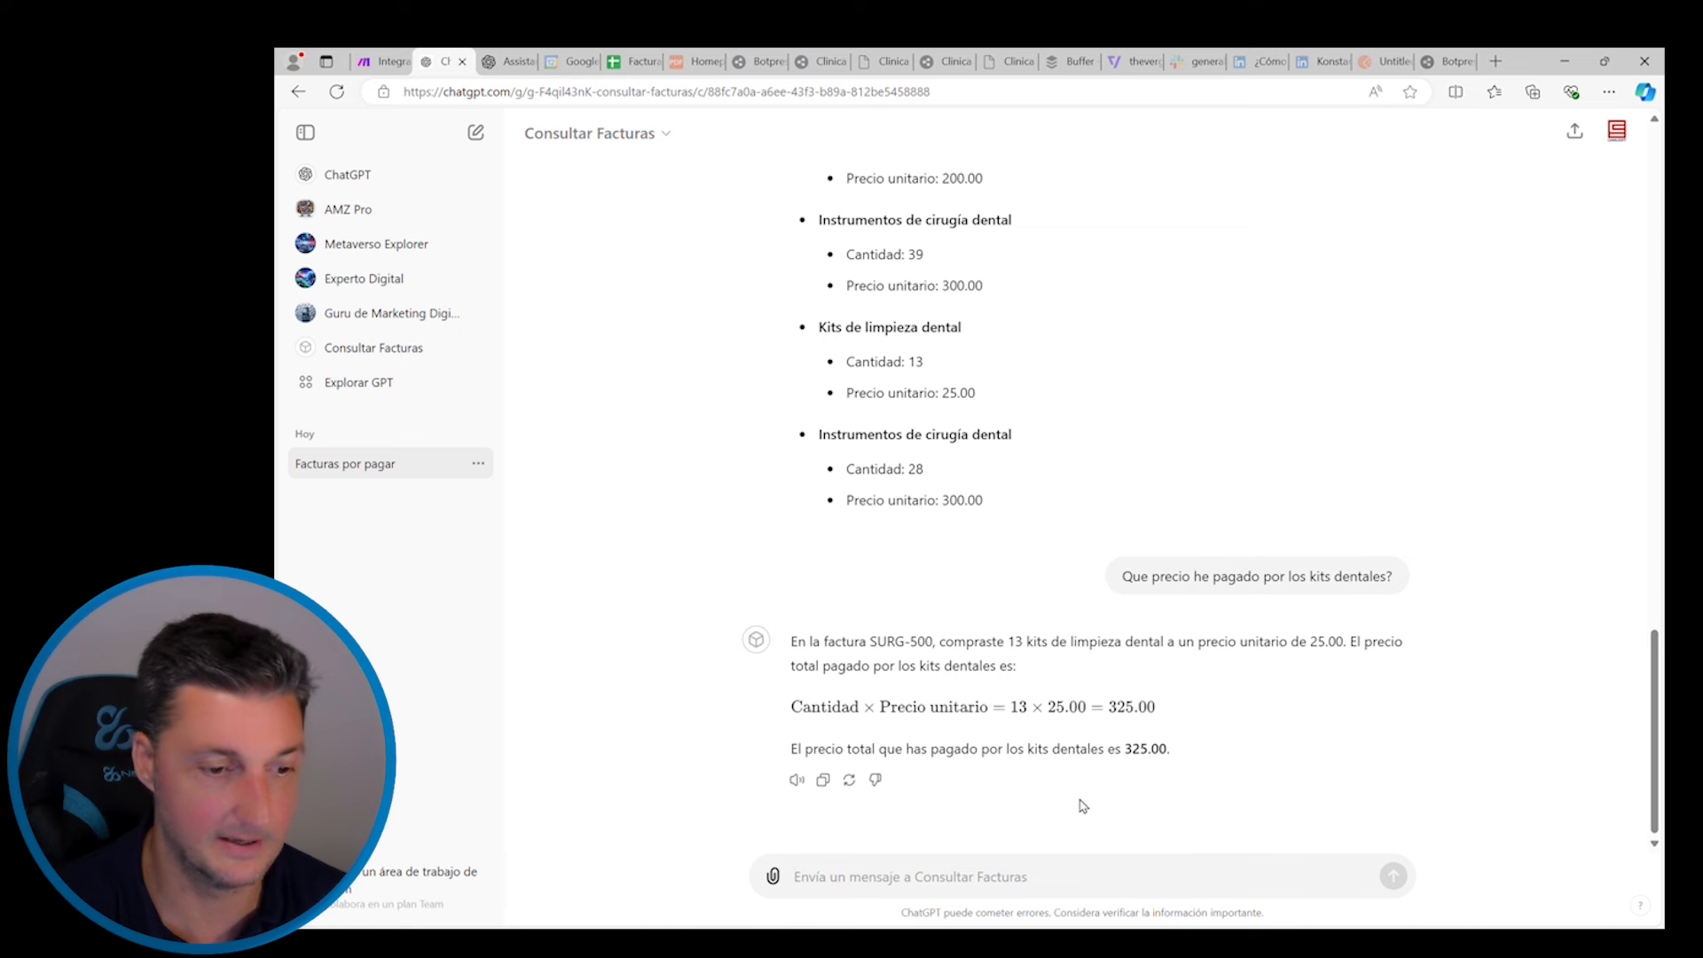
type("que proveedor tiene los kits den")
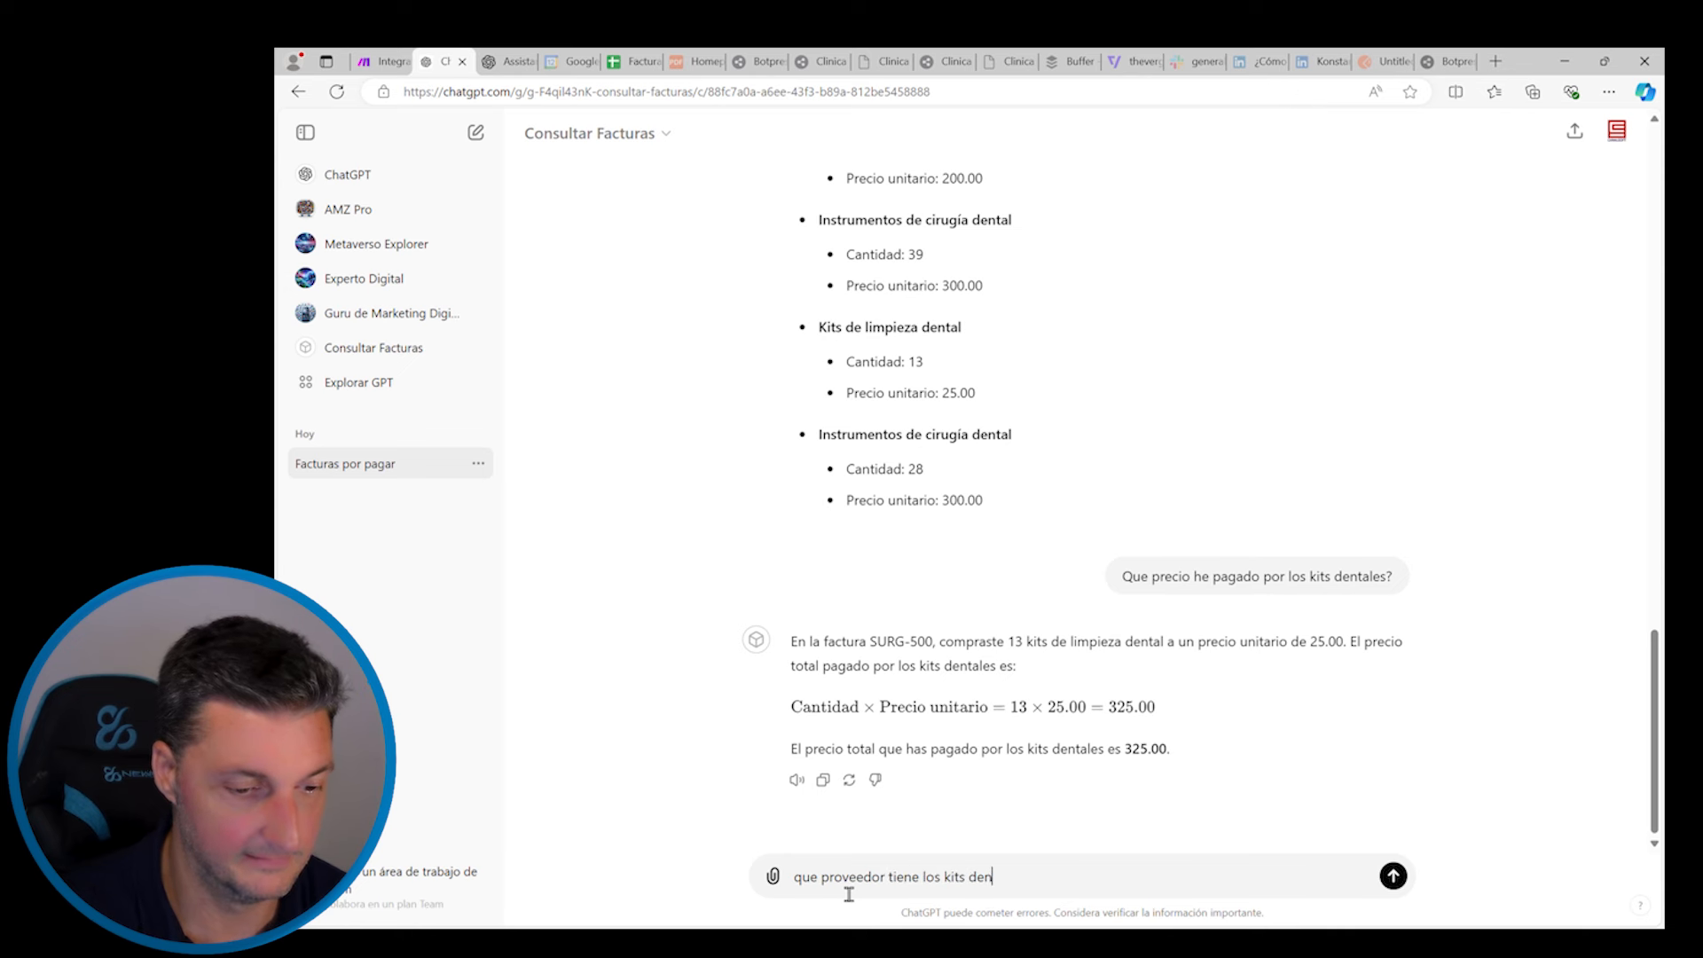
type("tales más económicos?")
key("Return")
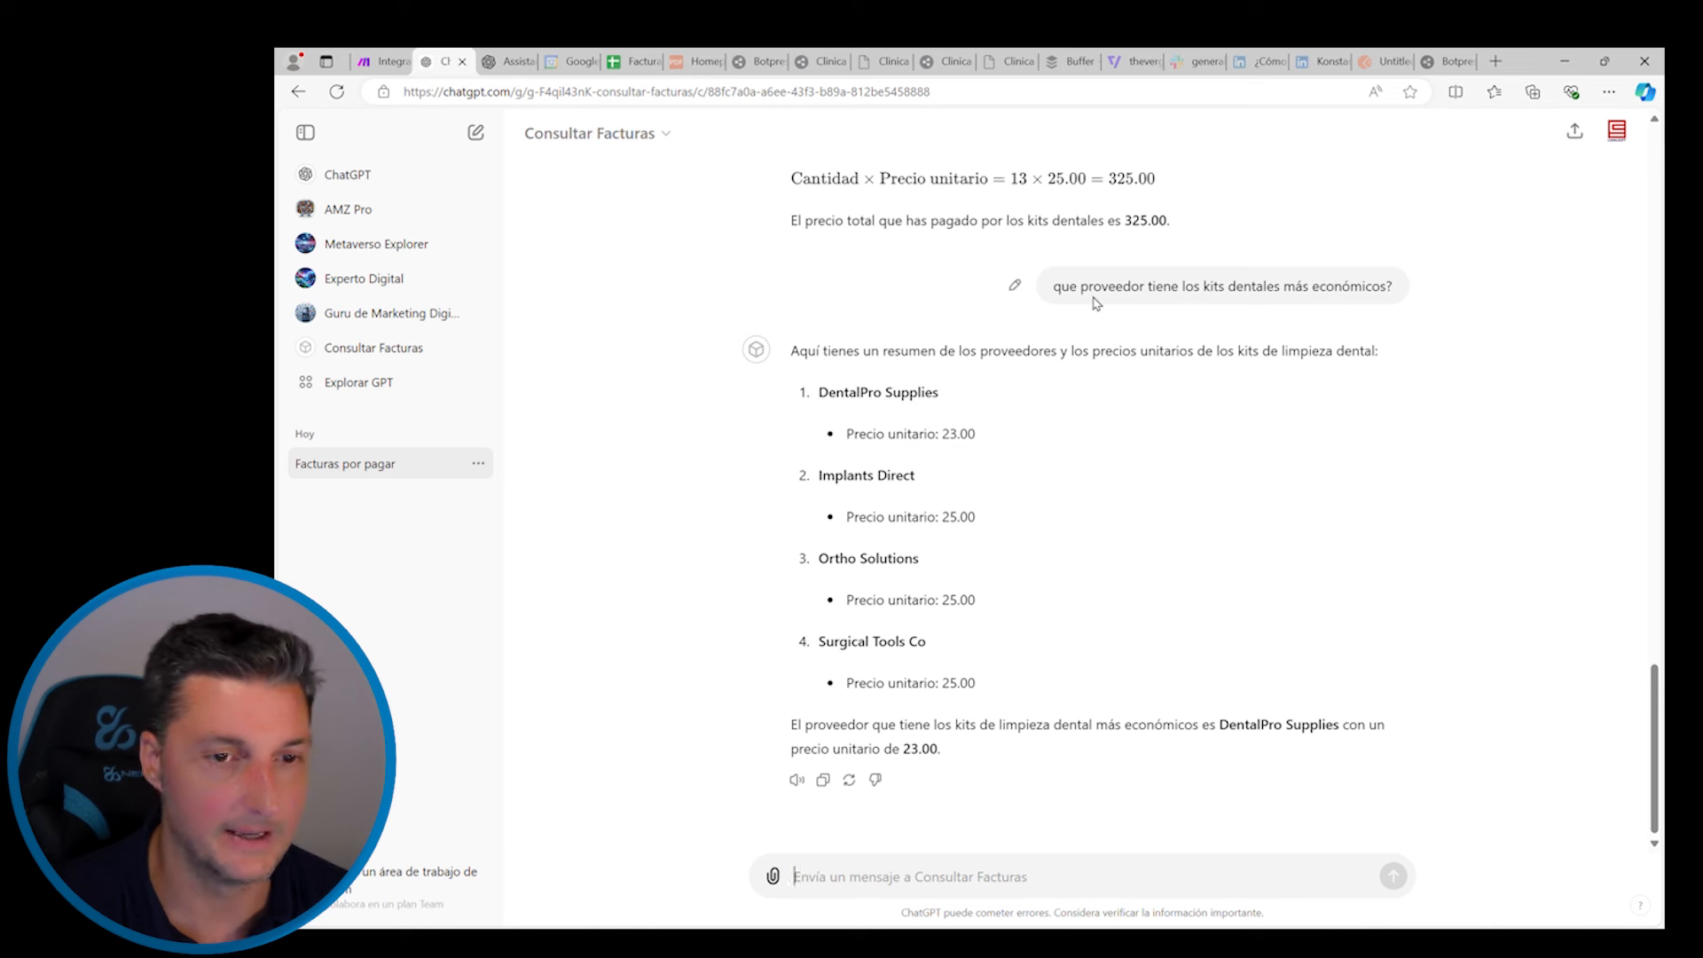
Edit Consultar Facturas from My GPTs and open its make.com webhook action schema
left_click(375, 387)
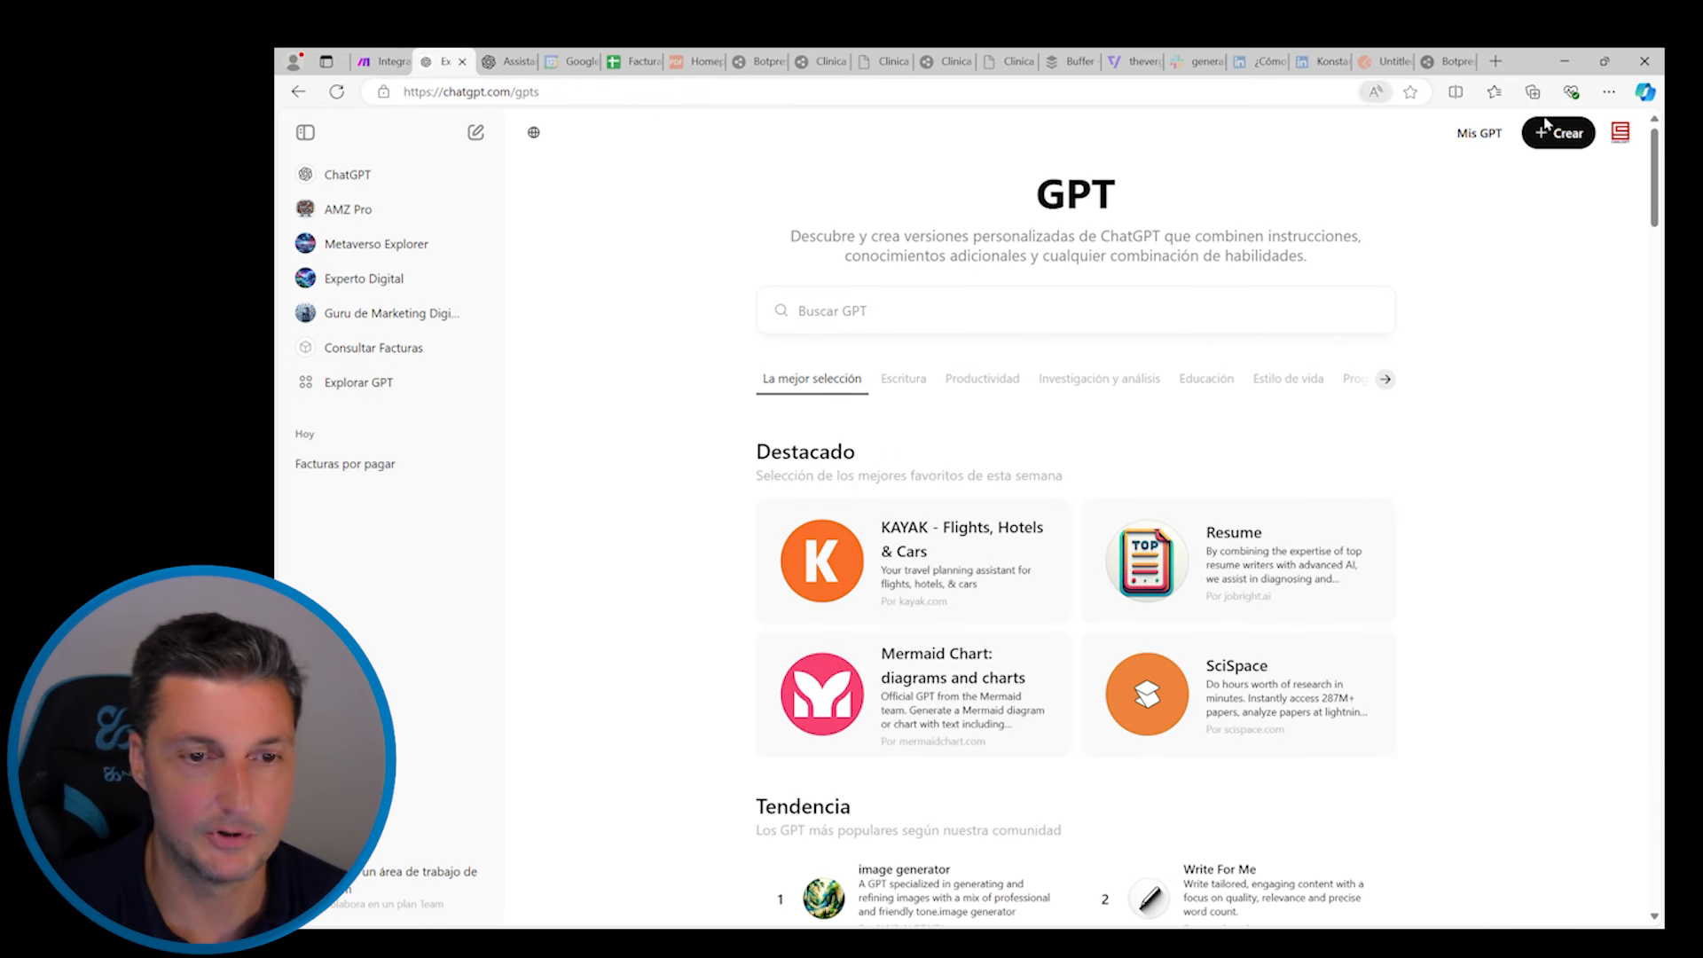
left_click(1480, 133)
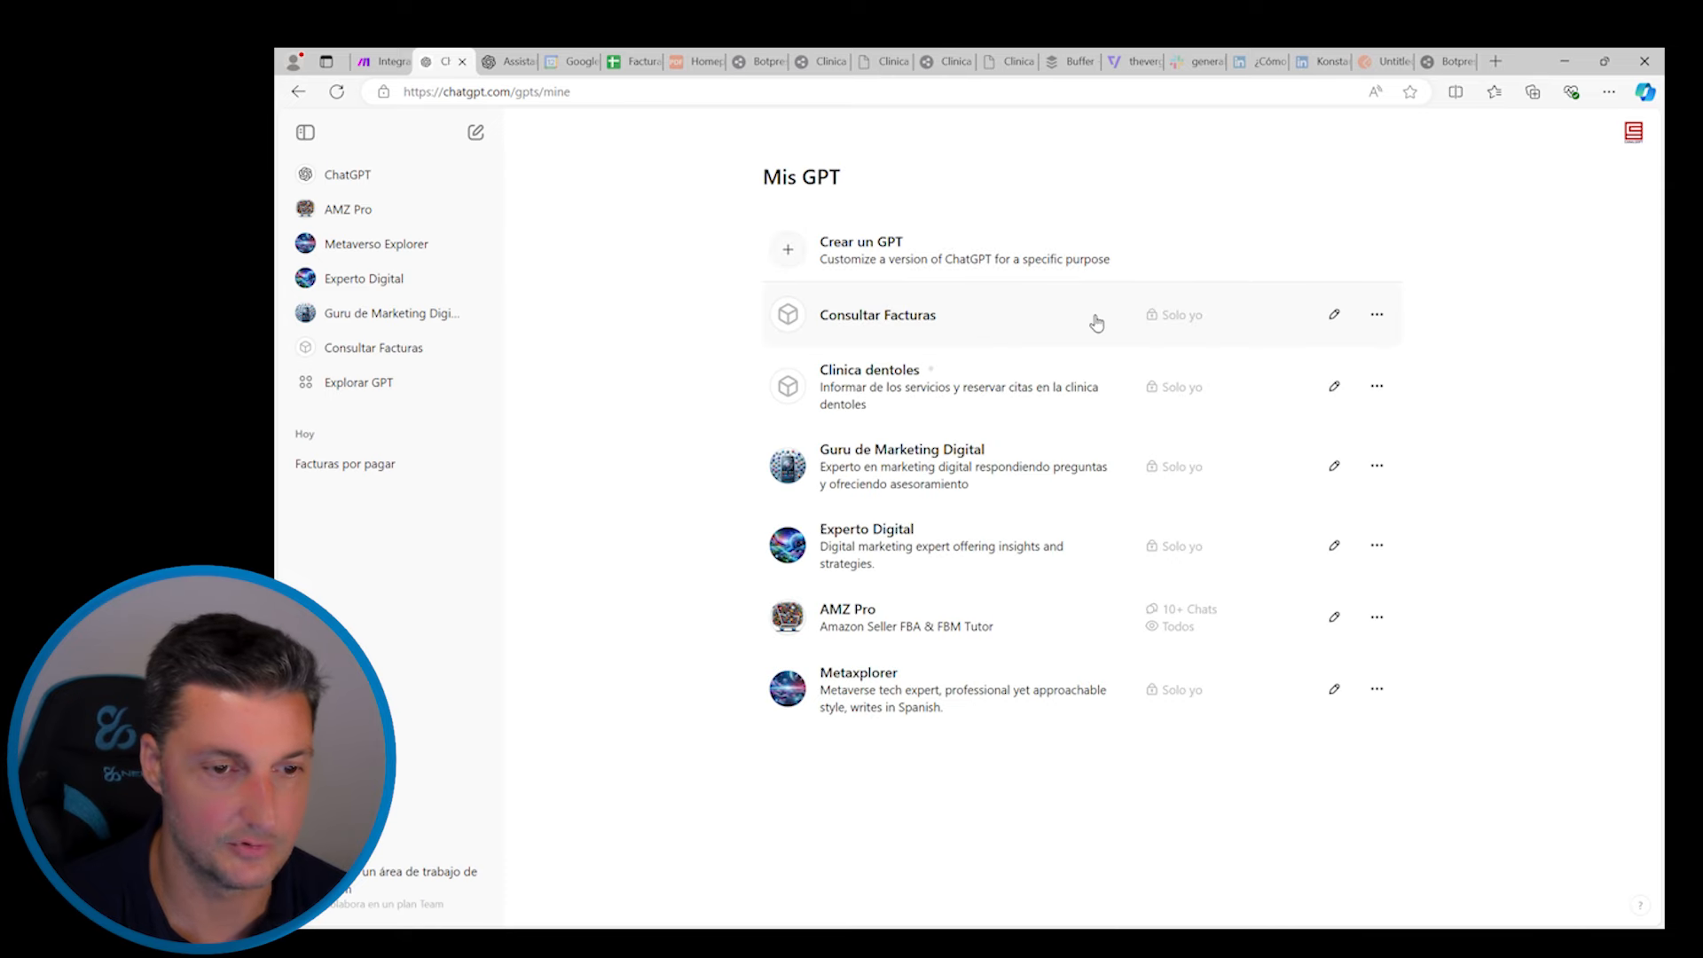
left_click(1334, 316)
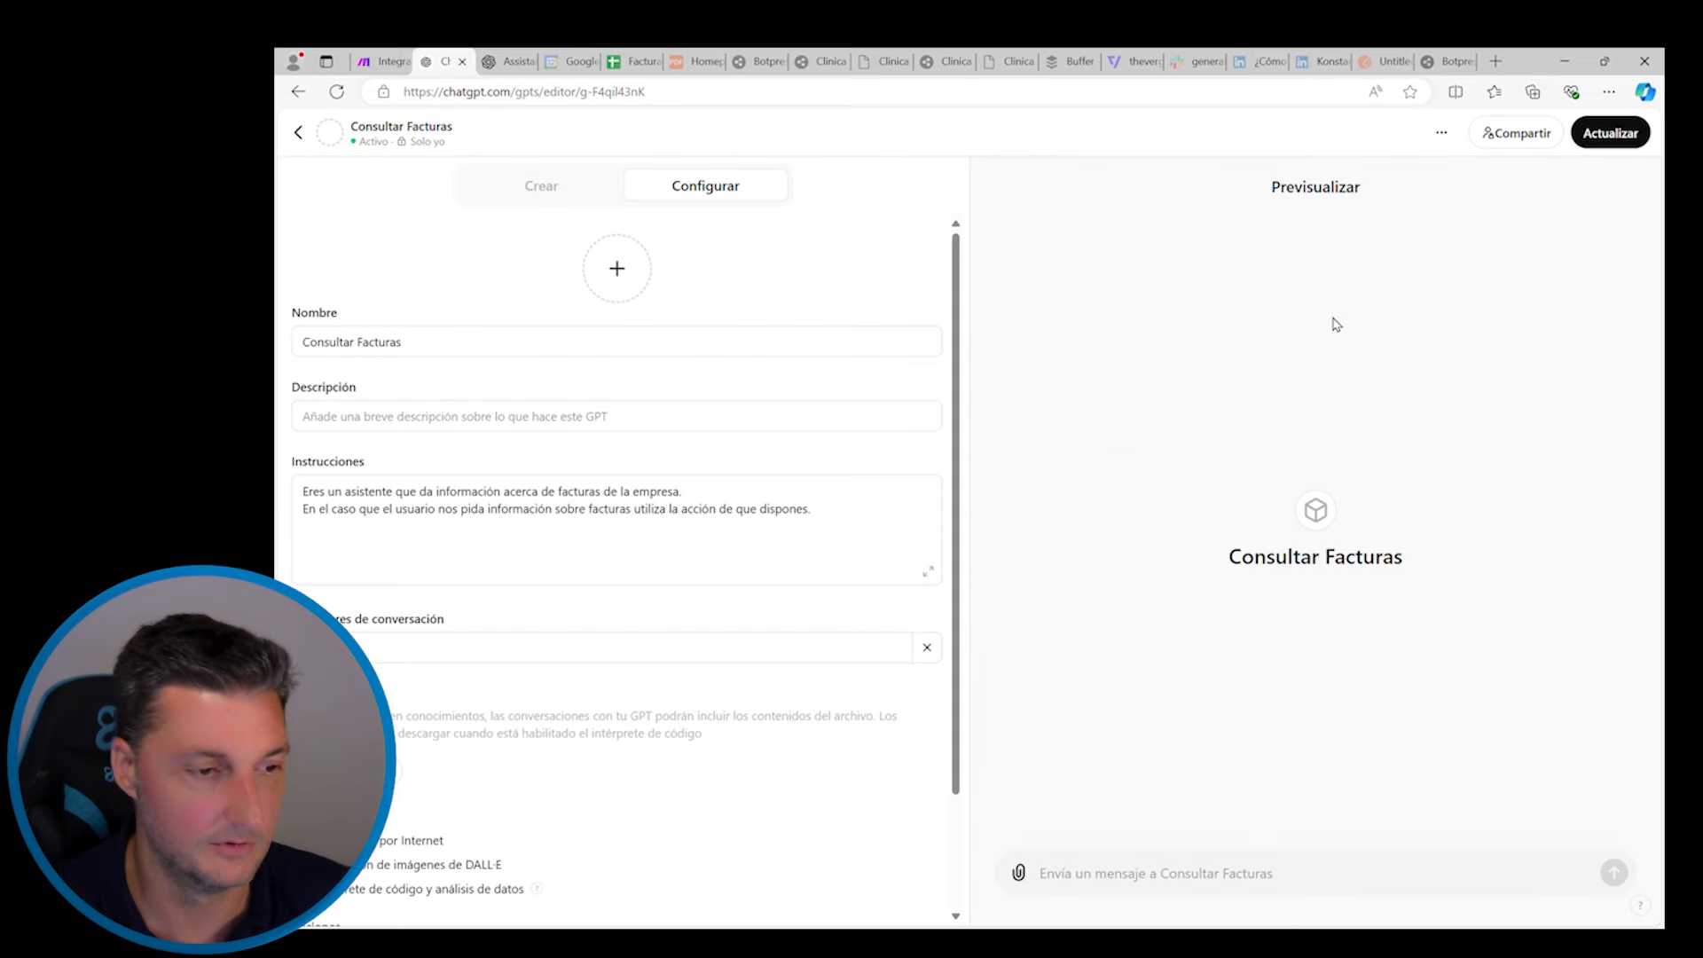
scroll(550, 612, "down", 2)
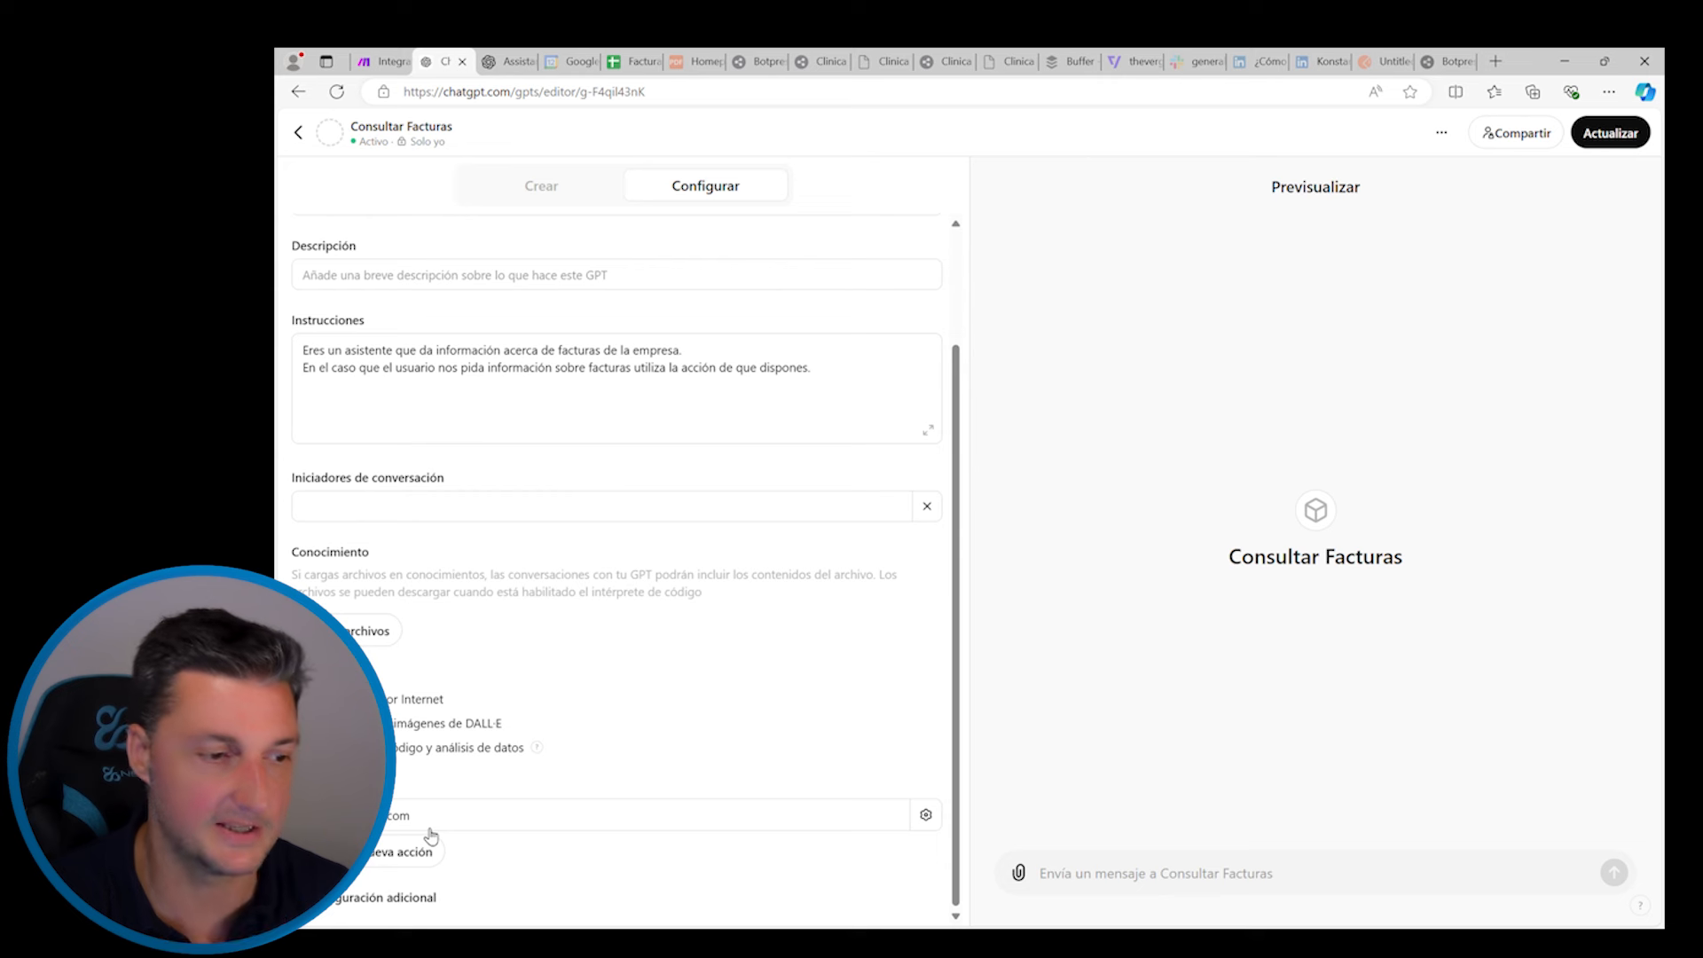
left_click(433, 820)
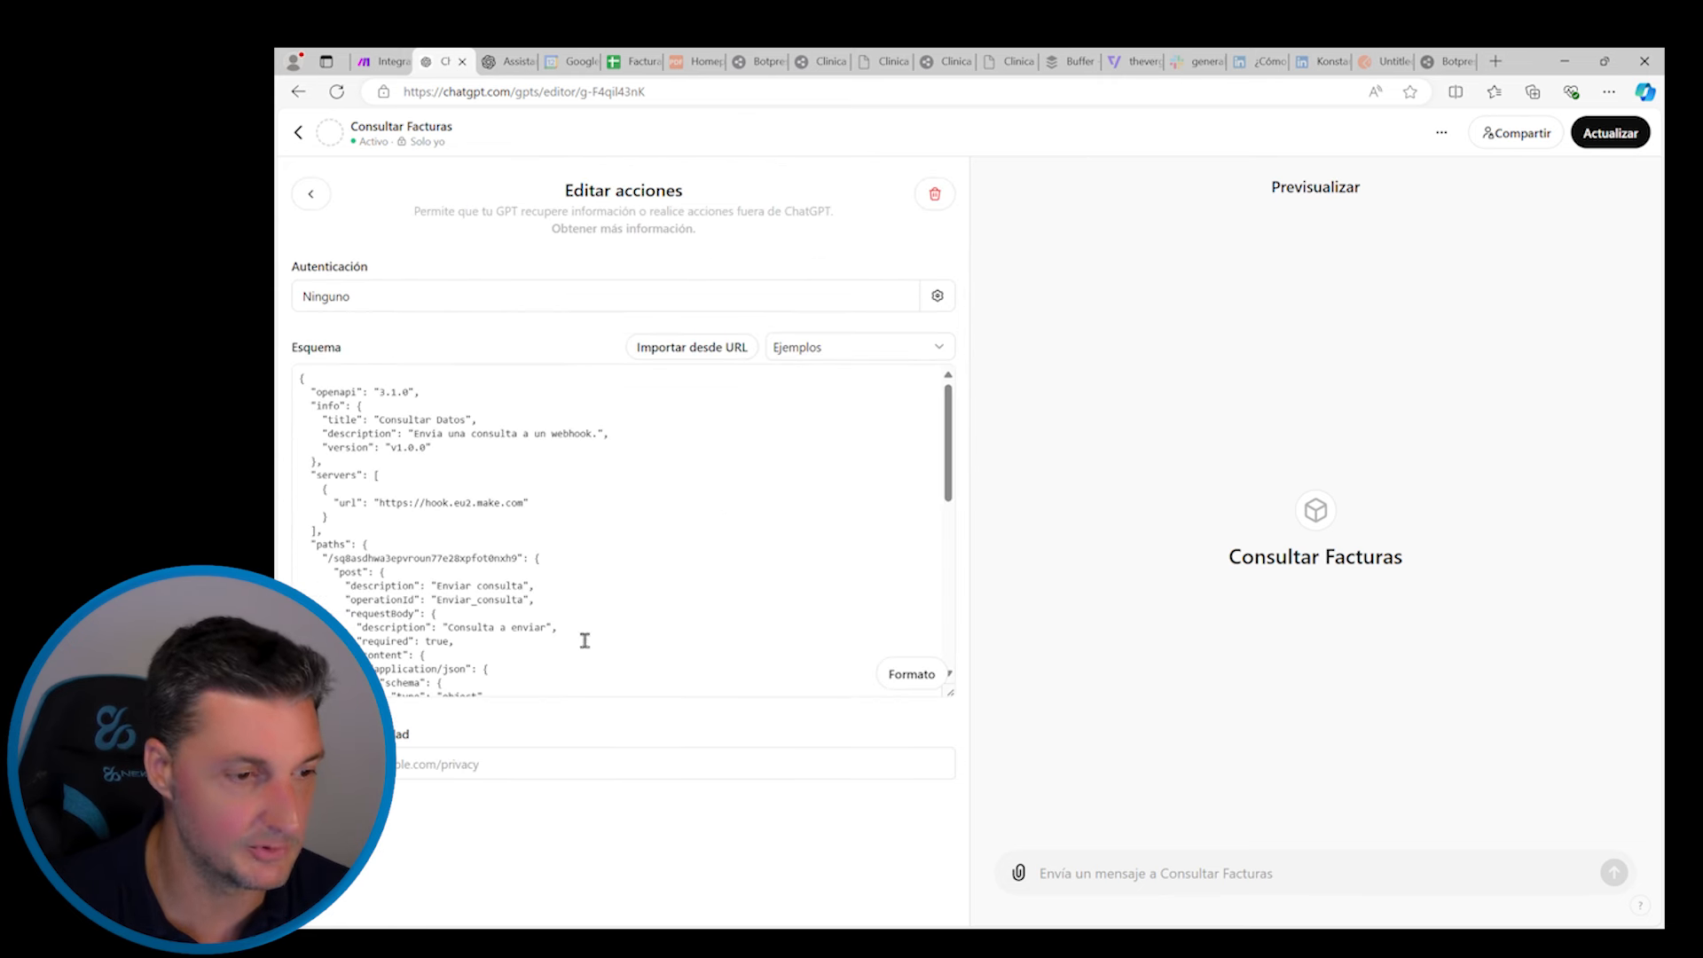
Inspect the requestBody block in the action's schema, then go to the Make scenario
scroll(529, 578, "down", 1)
scroll(530, 579, "down", 1)
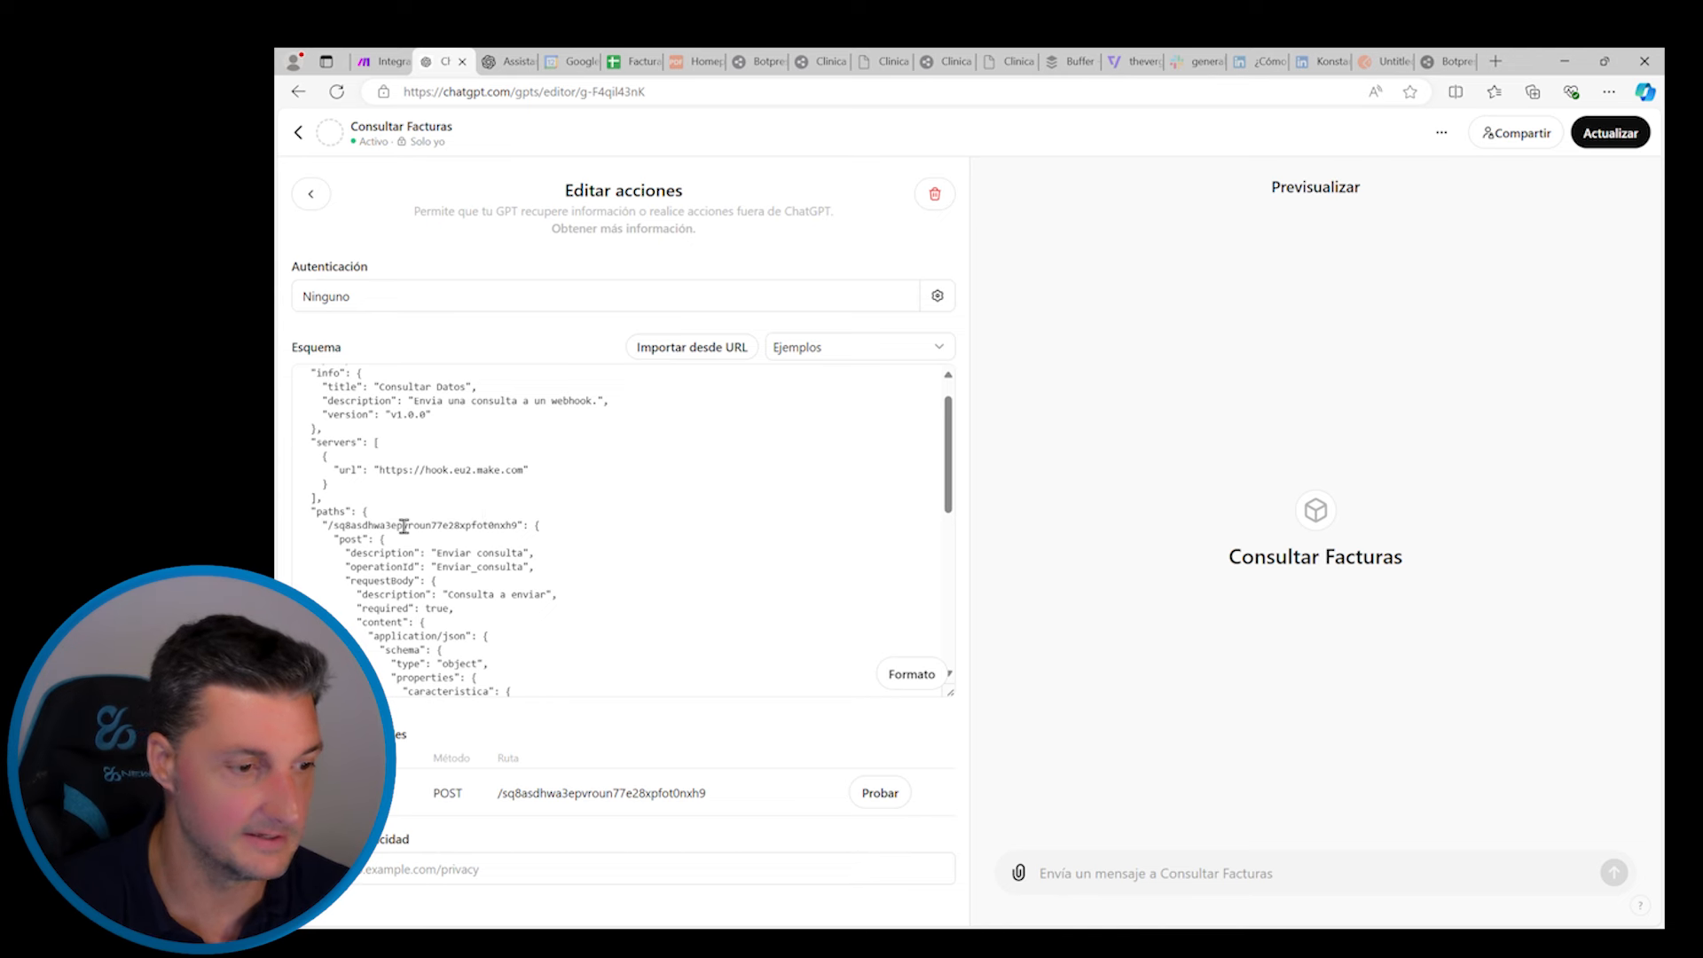
left_click_drag(334, 532, 483, 618)
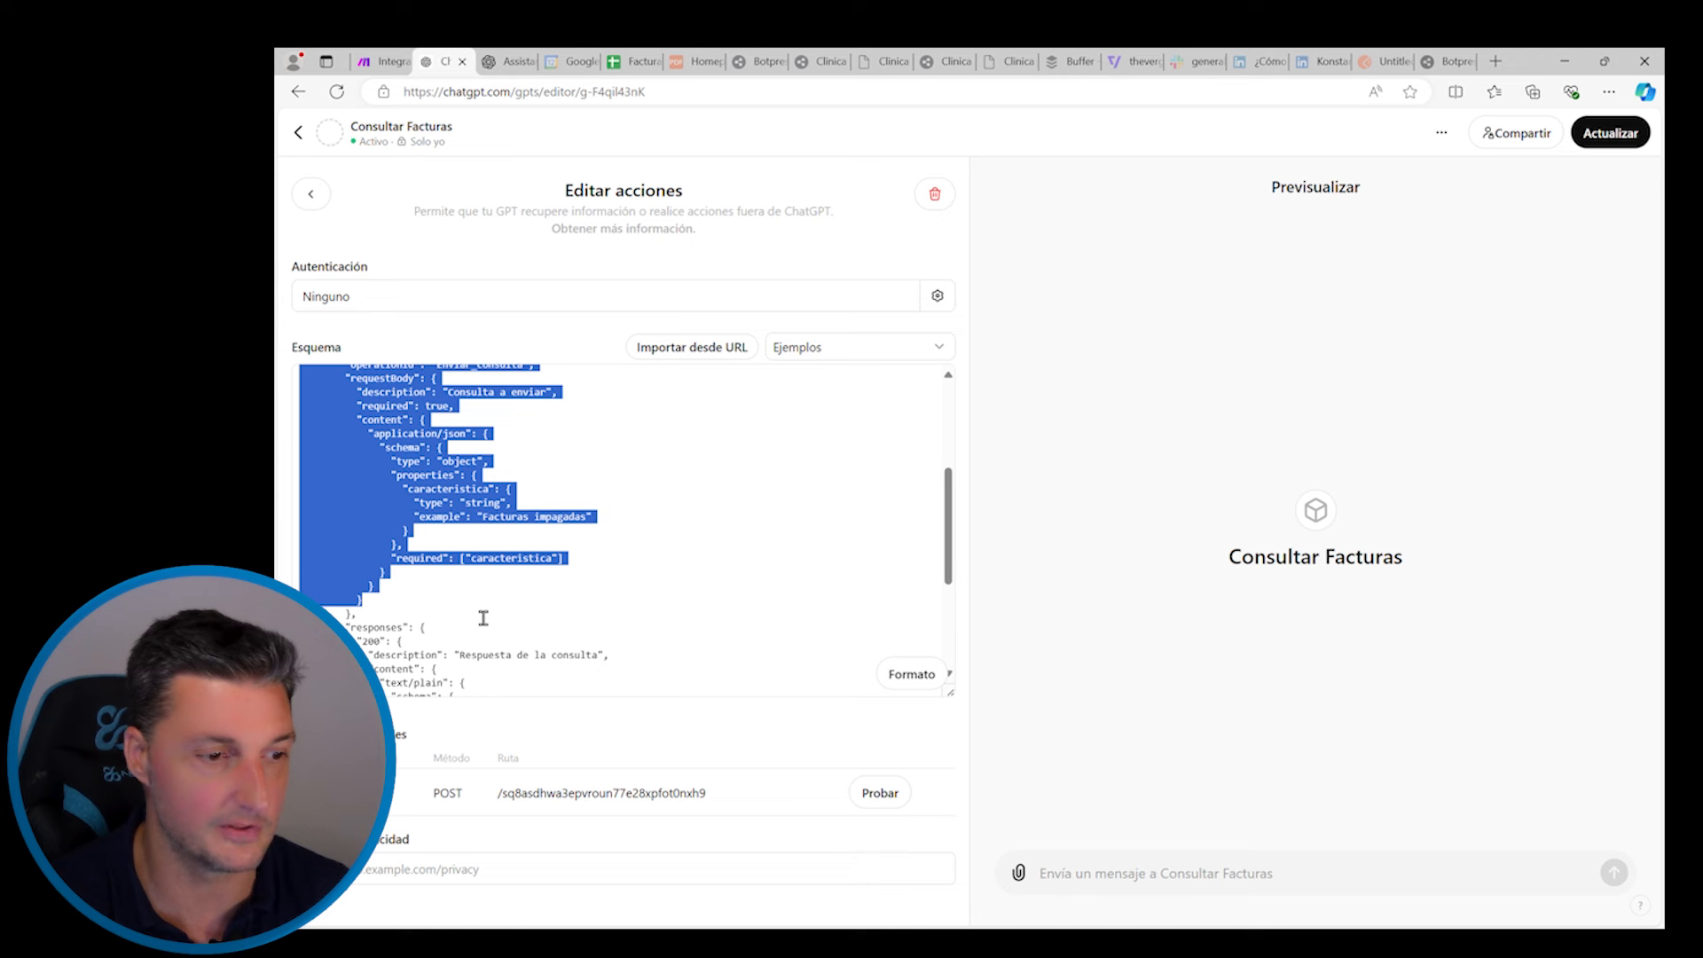
left_click(533, 591)
scroll(535, 596, "up", 1)
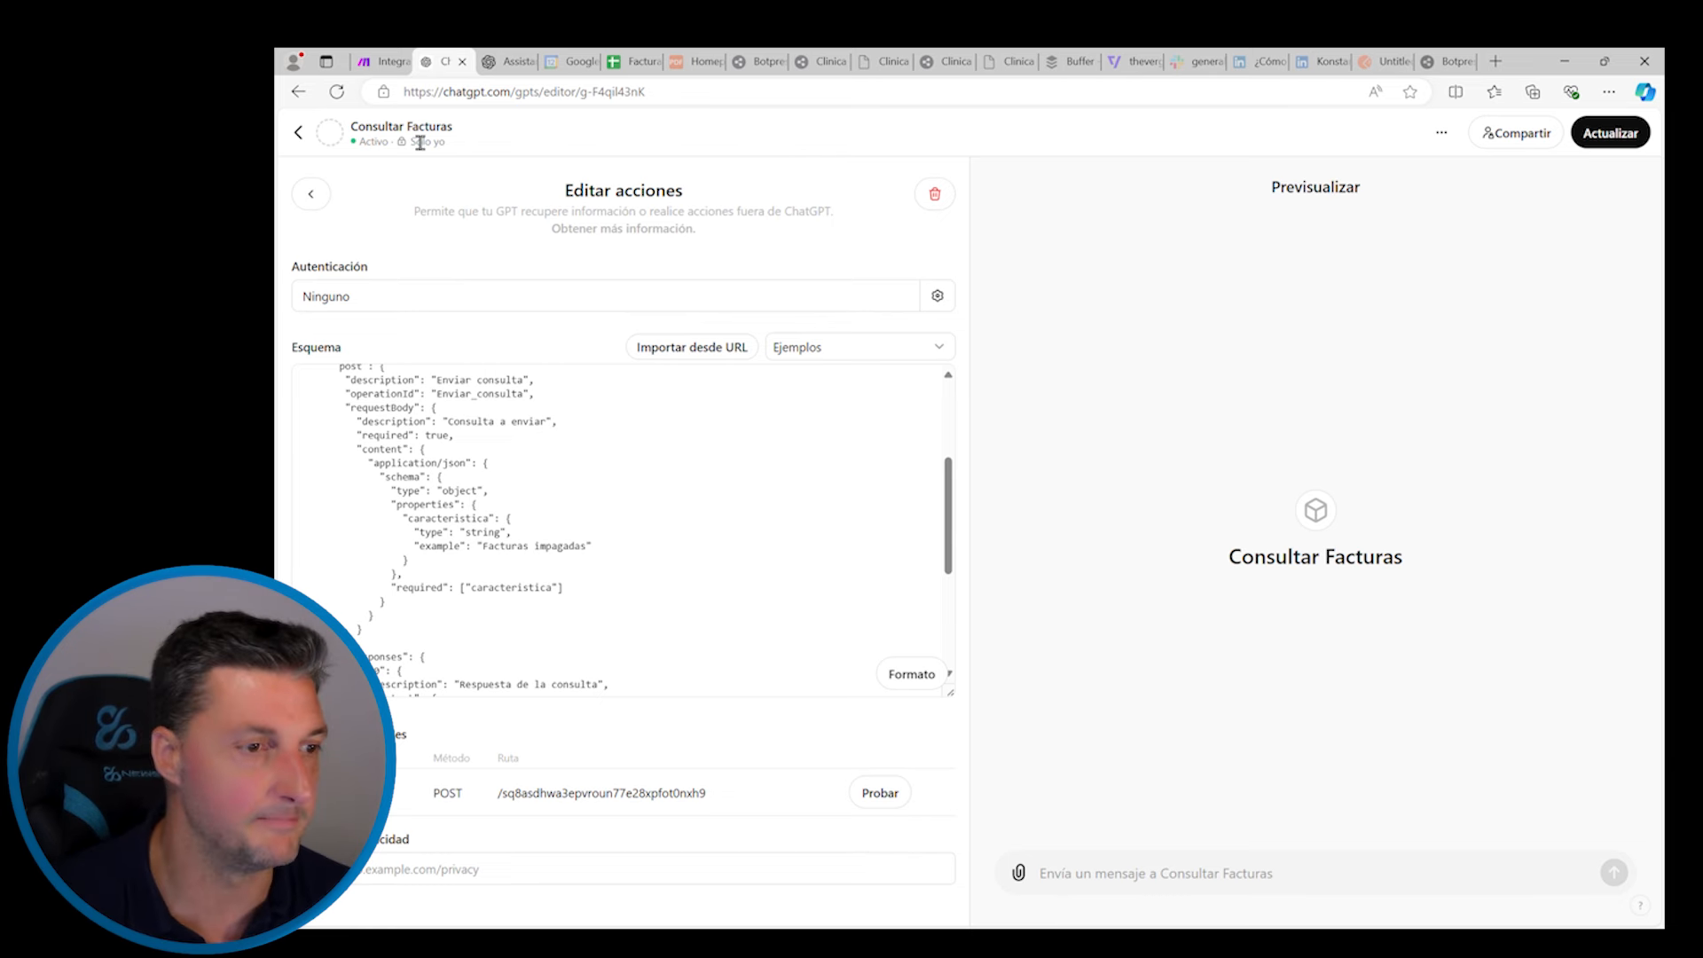
left_click(379, 61)
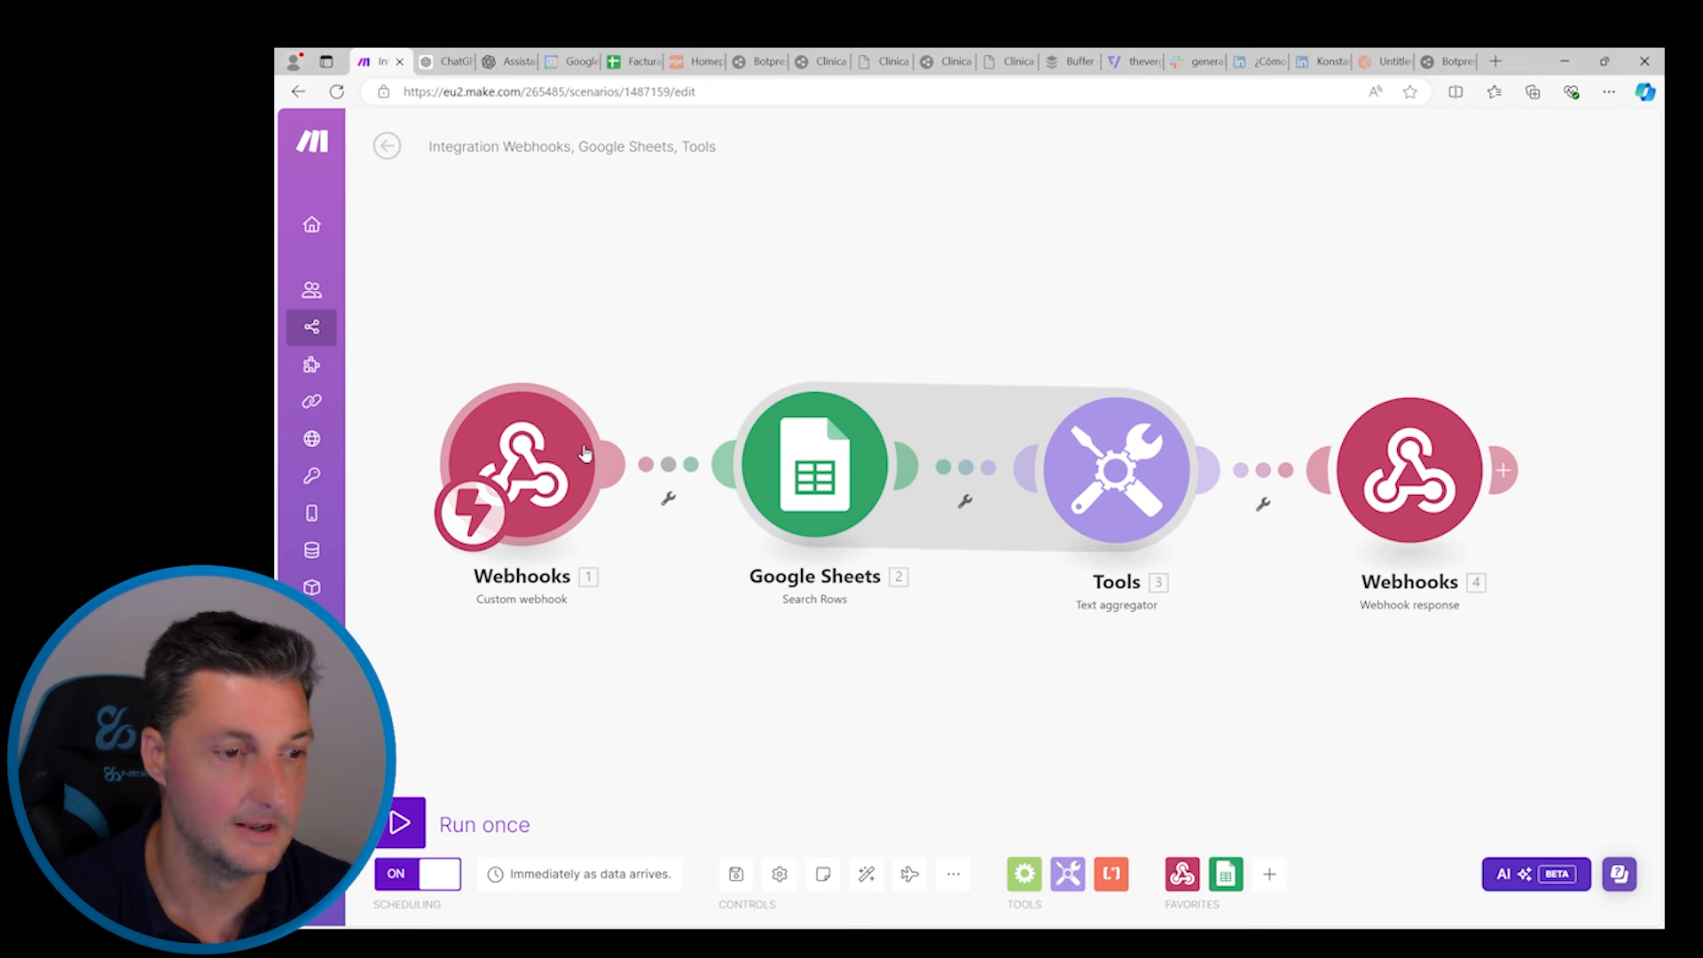
Place a Router from Flow Control below the webhook flow and give it four empty routes
scroll(672, 273, "down", 1)
scroll(671, 273, "down", 1)
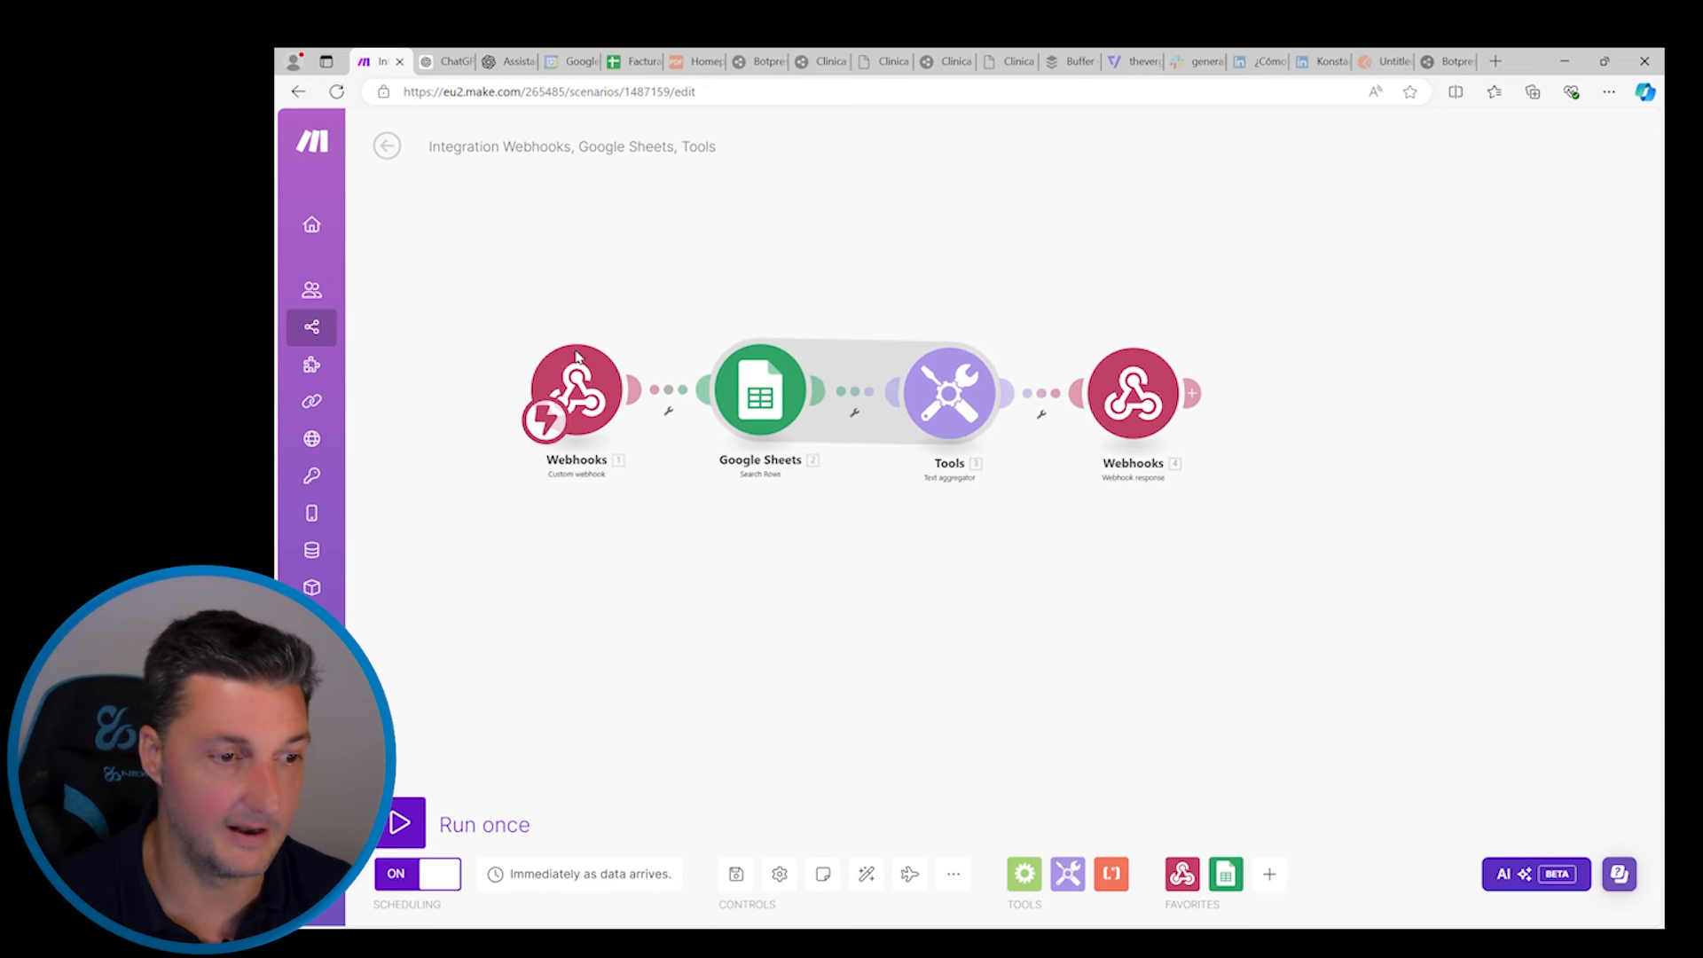
left_click(1024, 874)
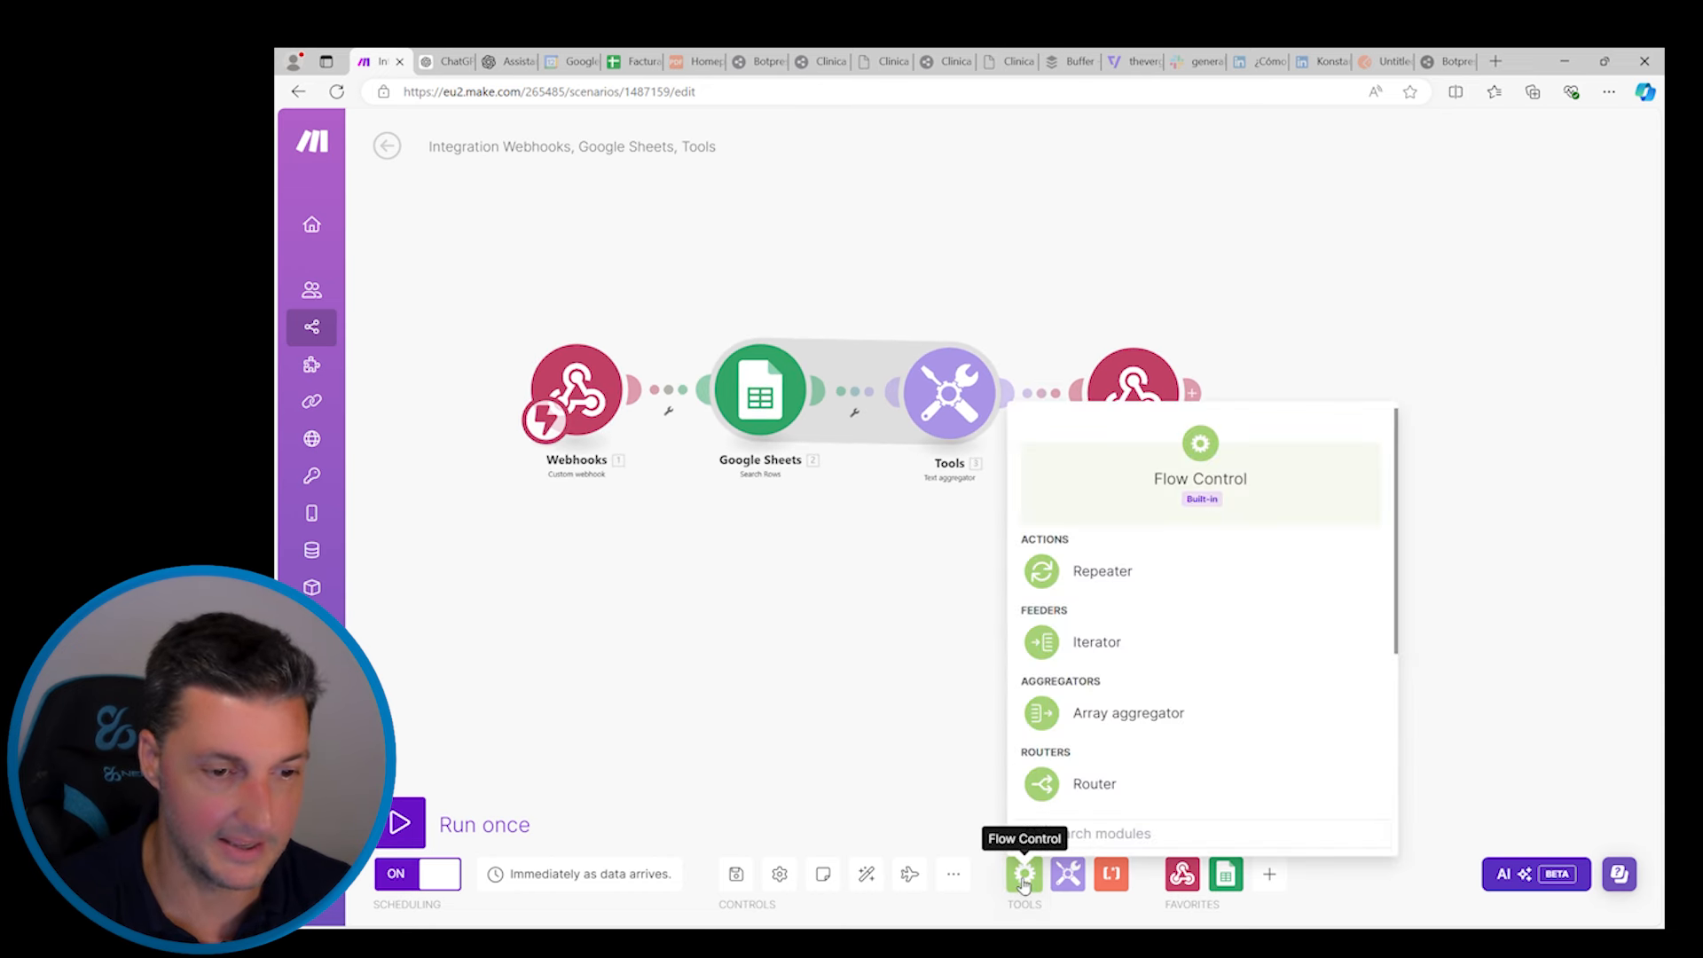
left_click_drag(1081, 779, 782, 585)
left_click_drag(585, 391, 513, 578)
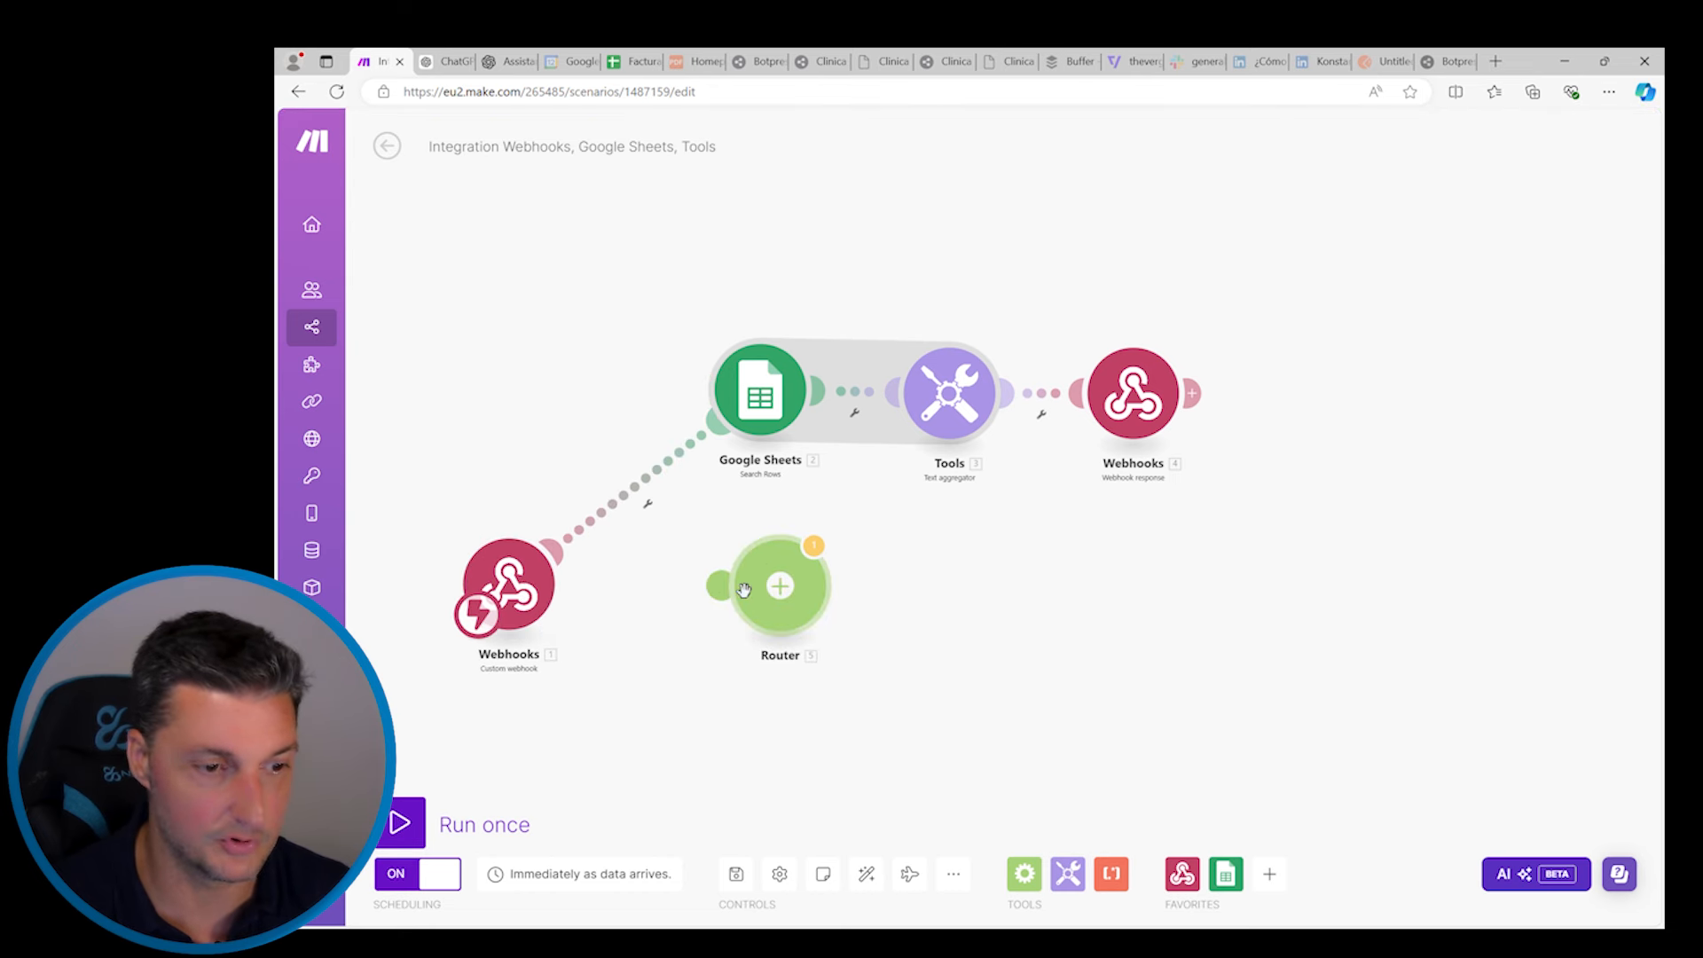
left_click(780, 590)
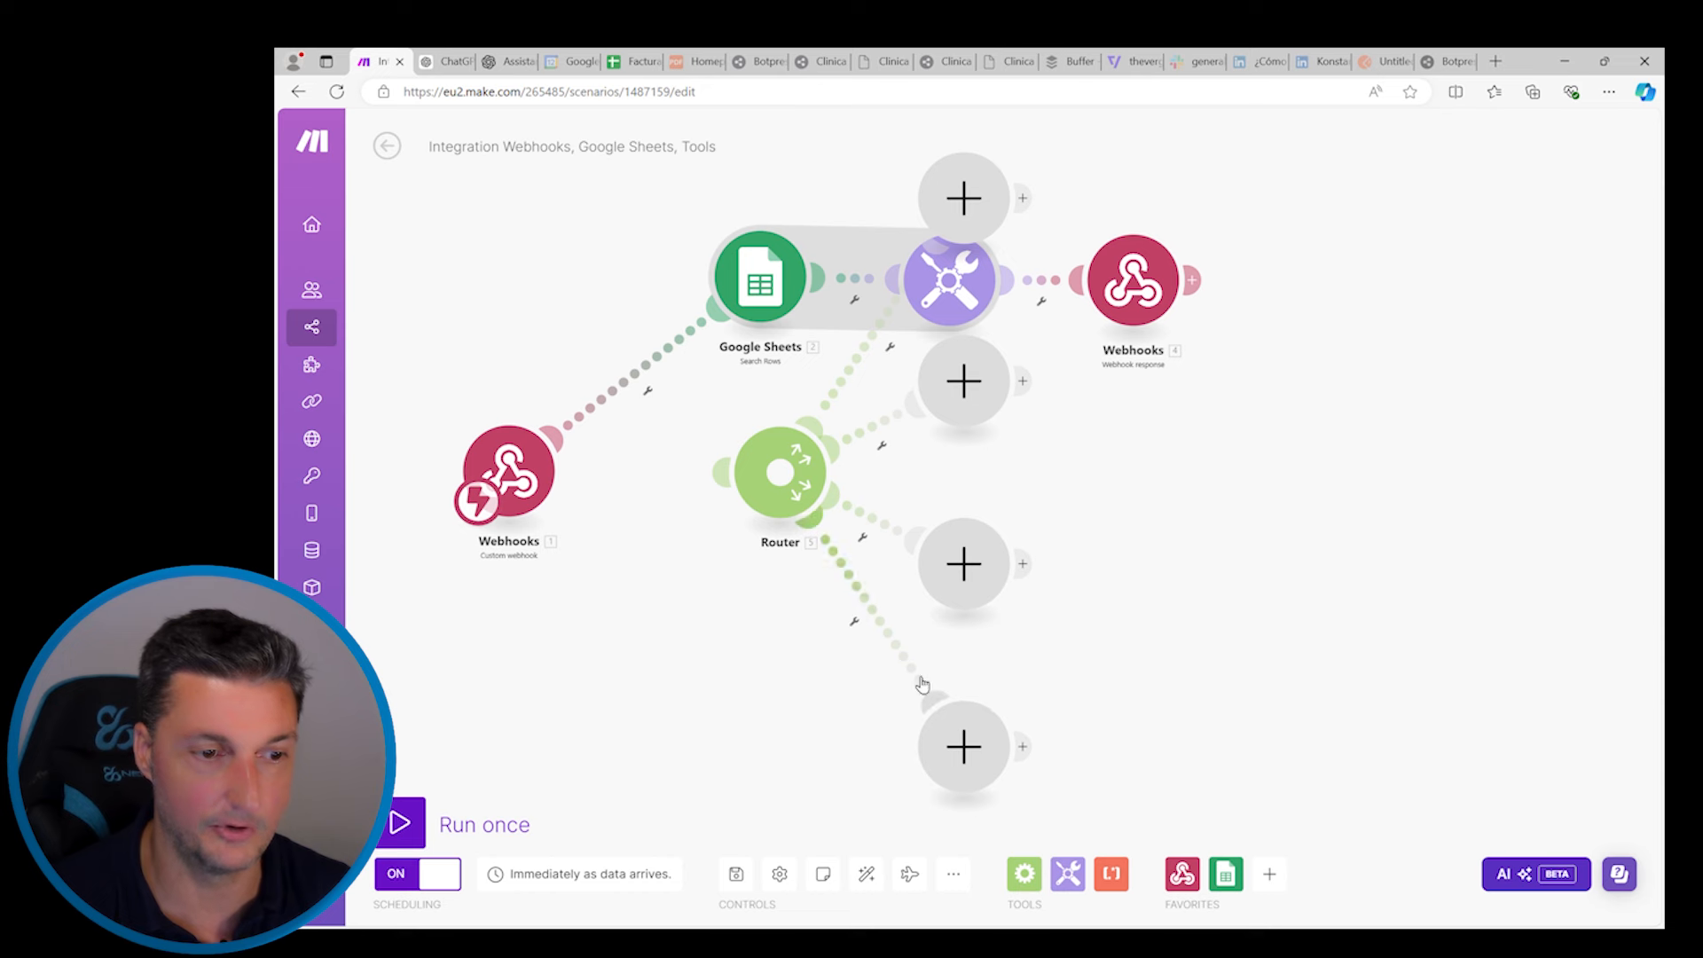
scroll(916, 679, "up", 1)
left_click_drag(792, 460, 753, 621)
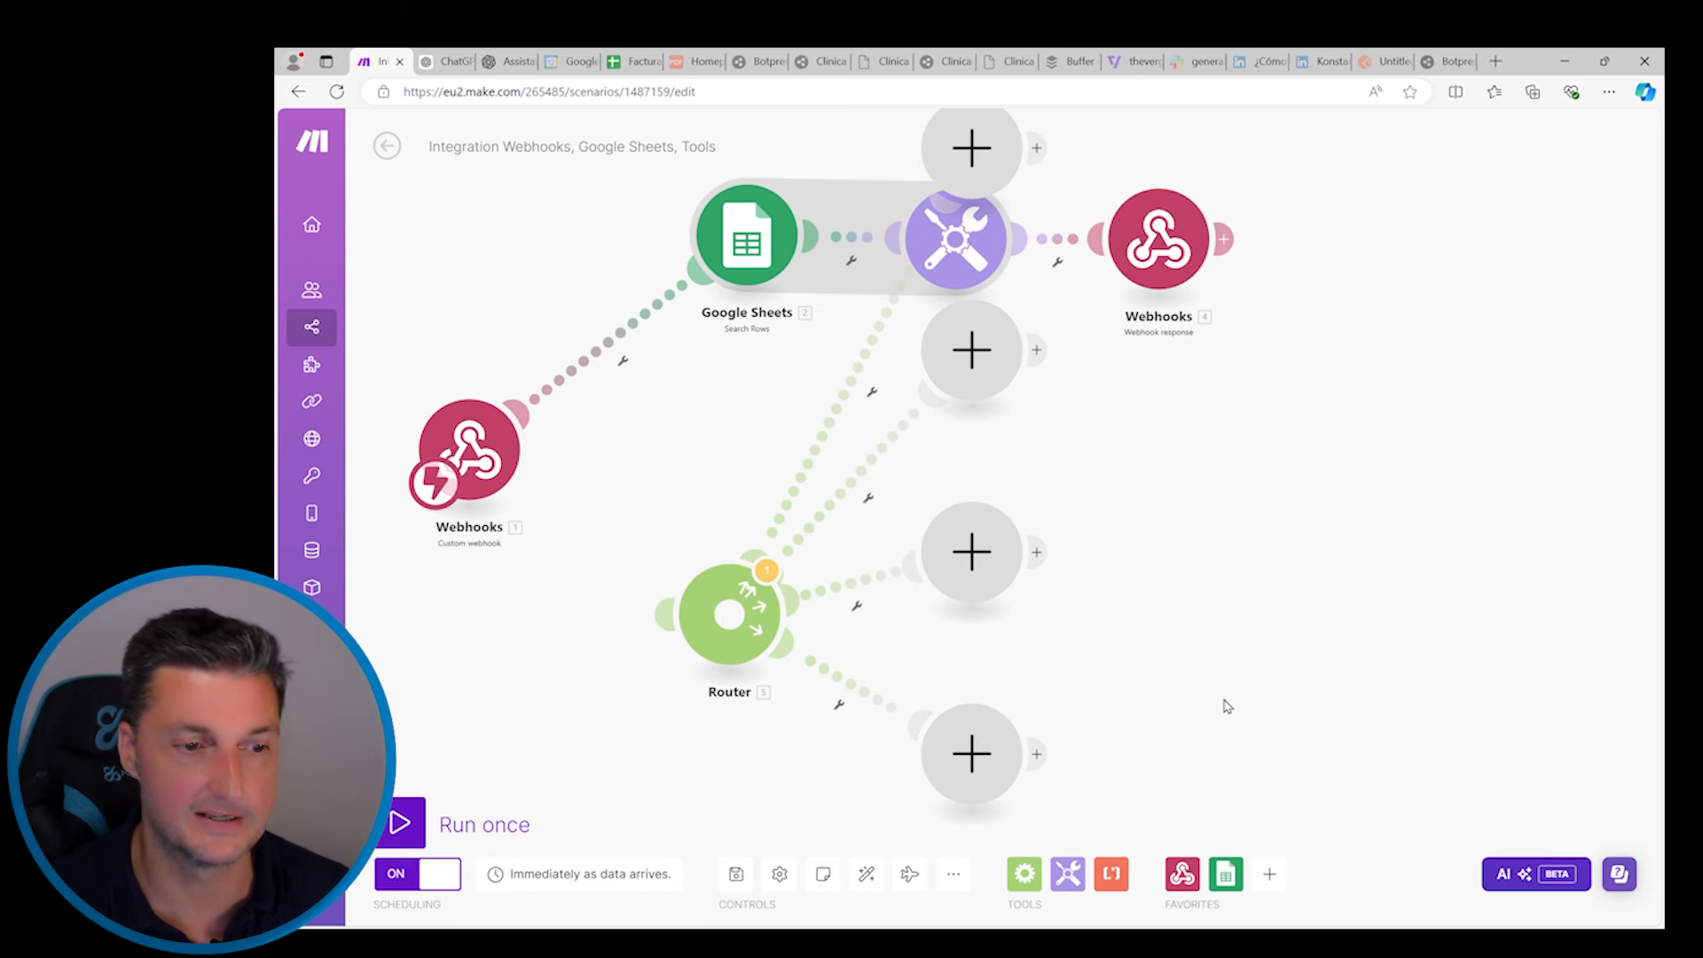
Open a filter on one Router route, then cancel it without saving
left_click(874, 394)
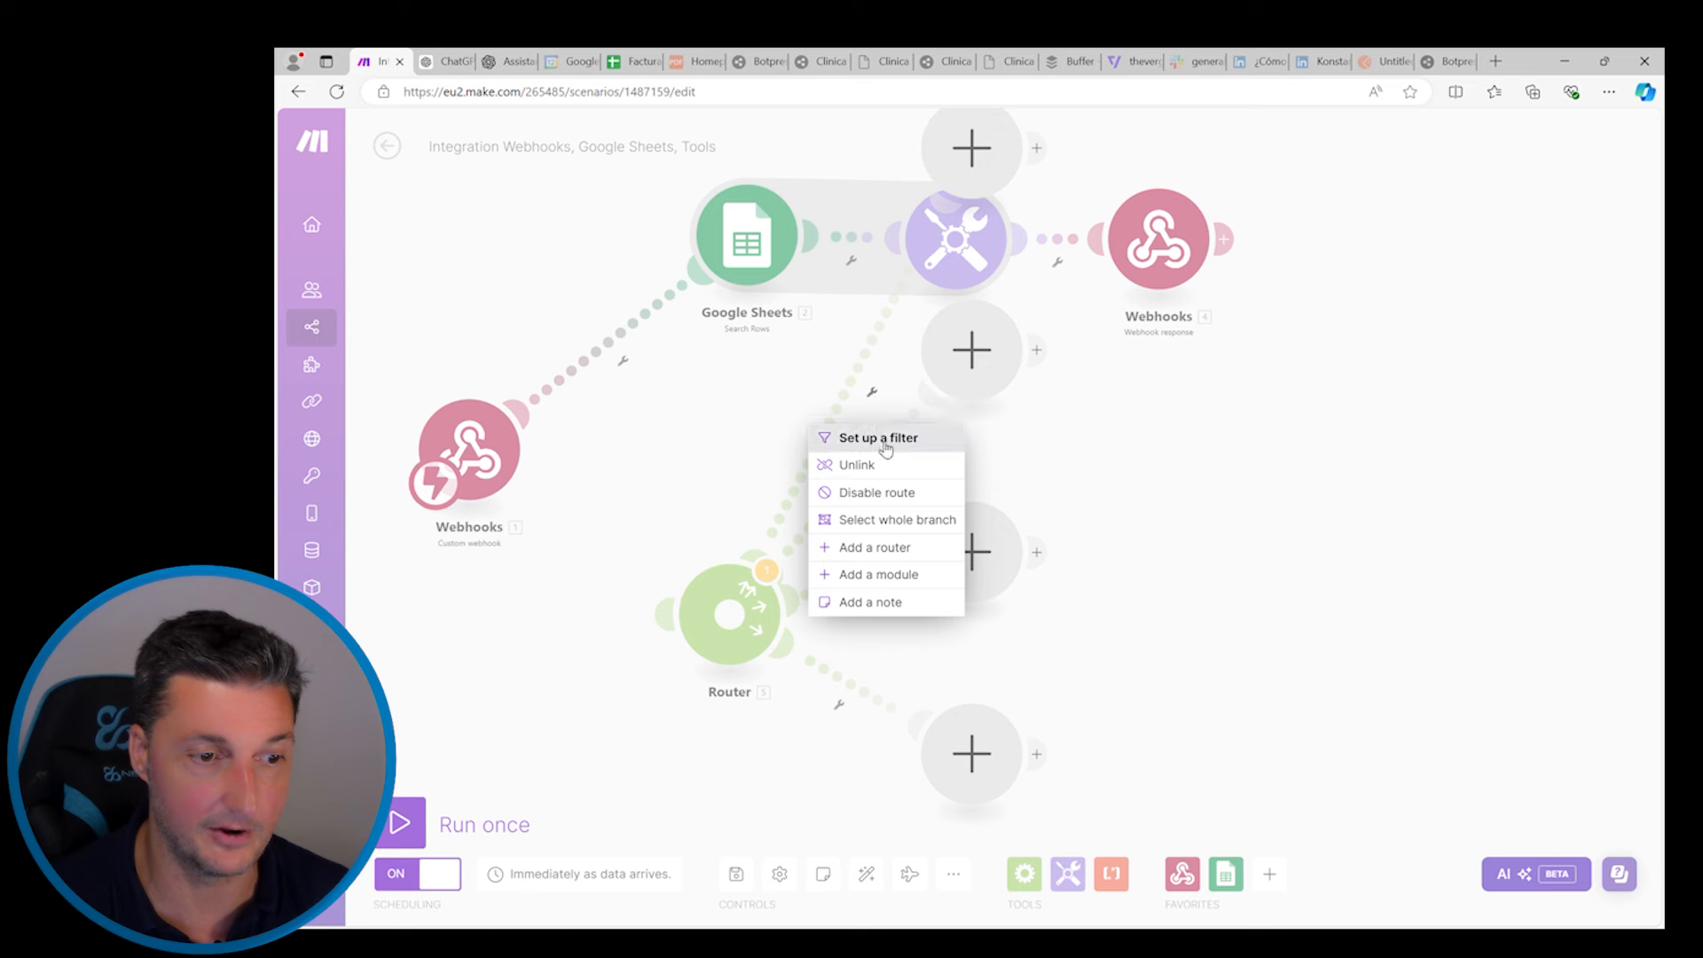
left_click(878, 438)
left_click(971, 439)
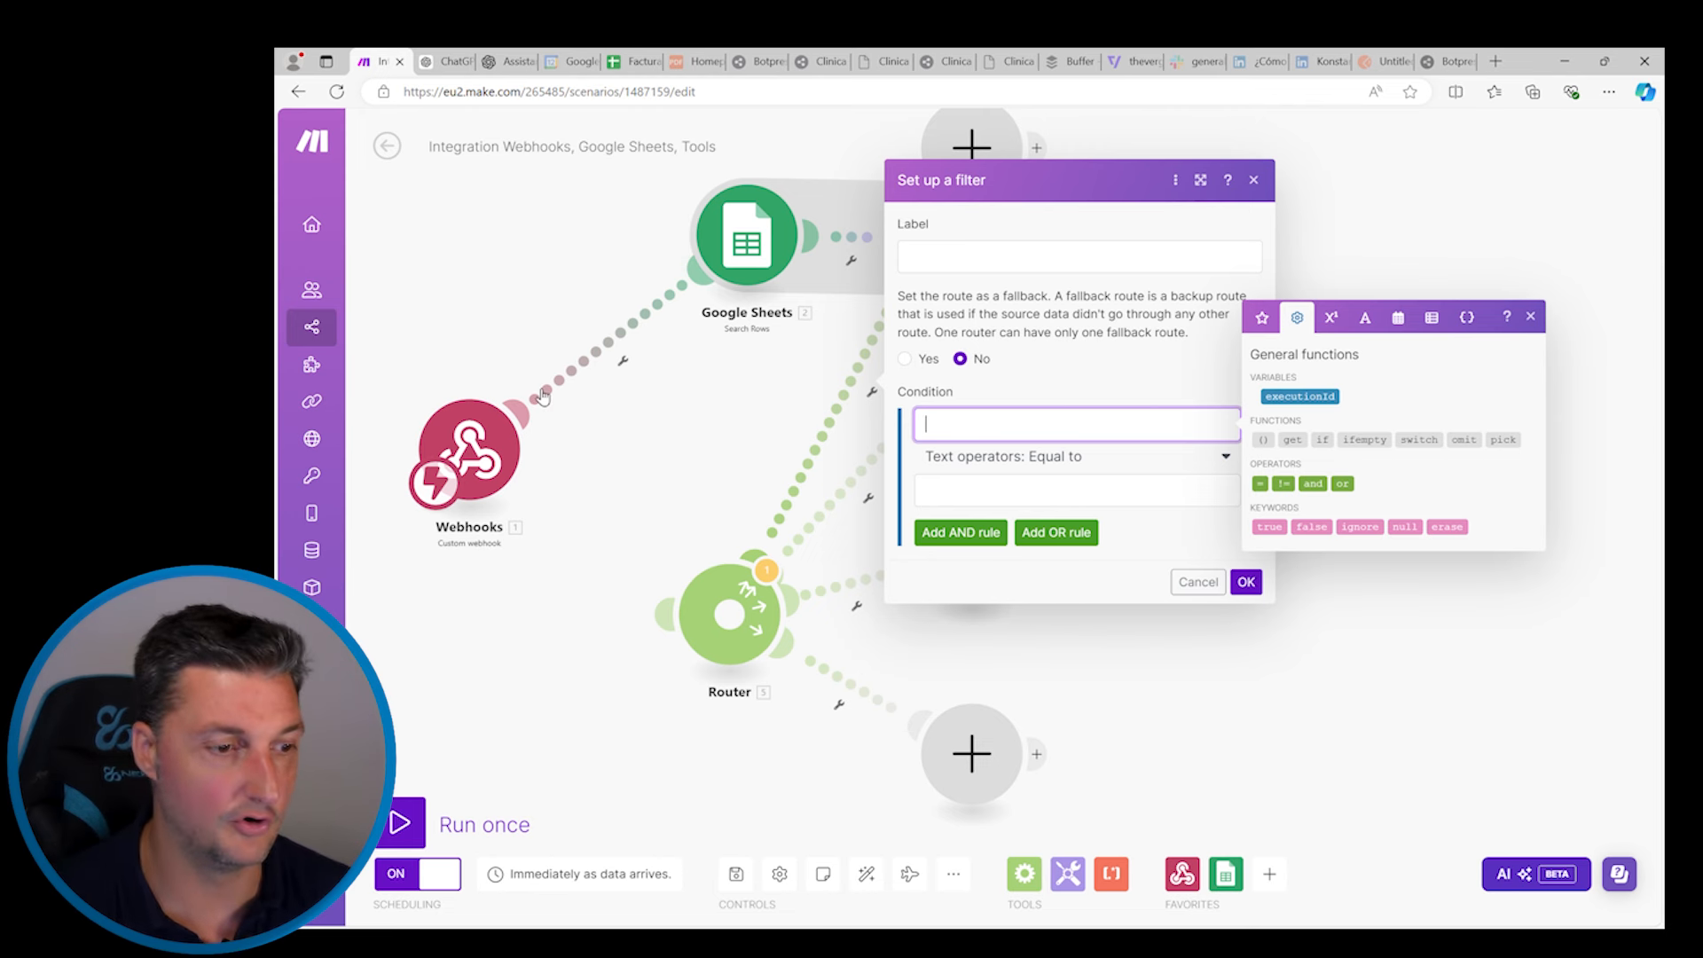
left_click(1254, 181)
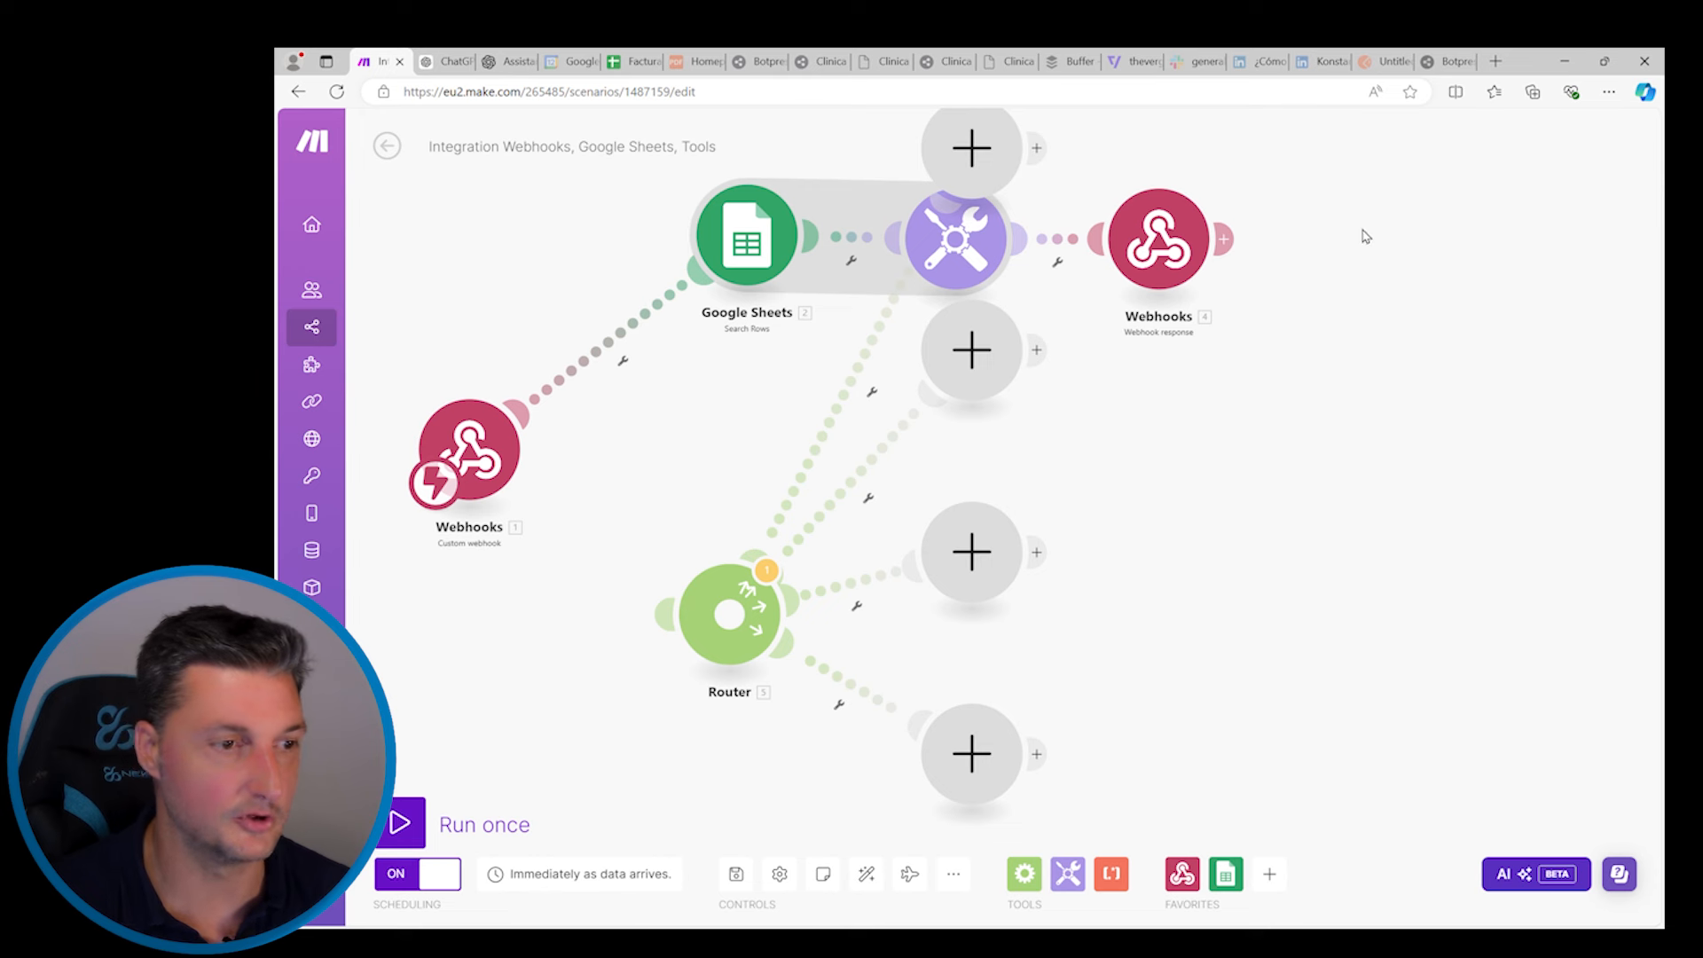
left_click(435, 58)
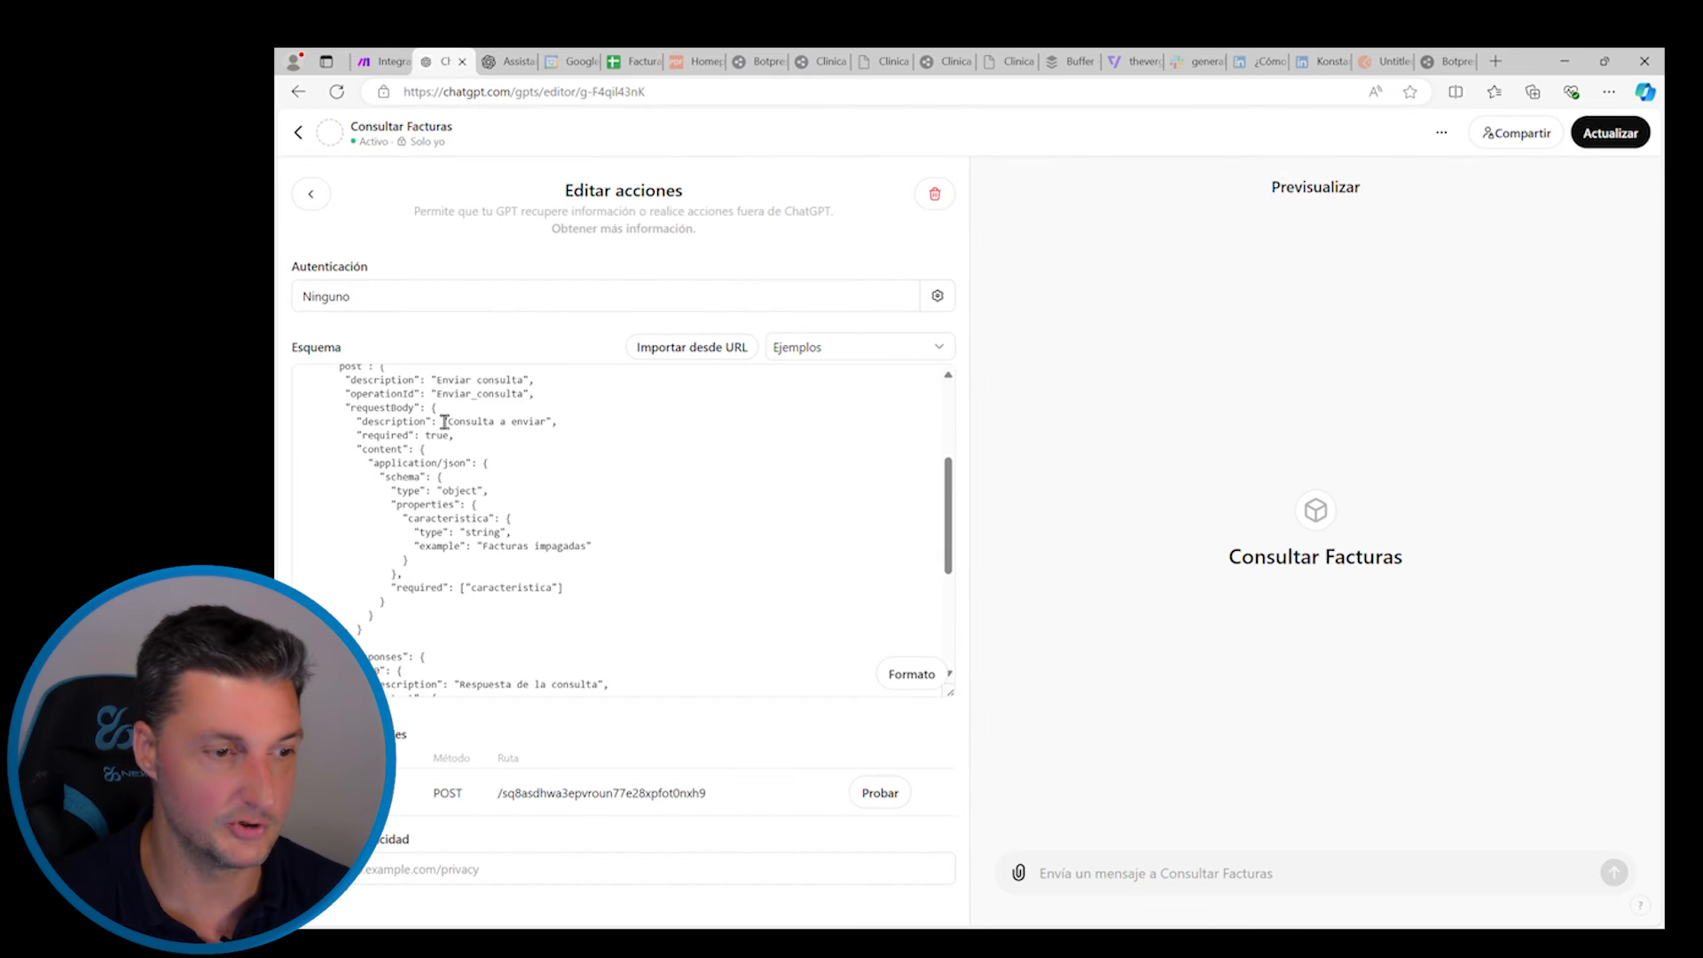
scroll(447, 536, "up", 3)
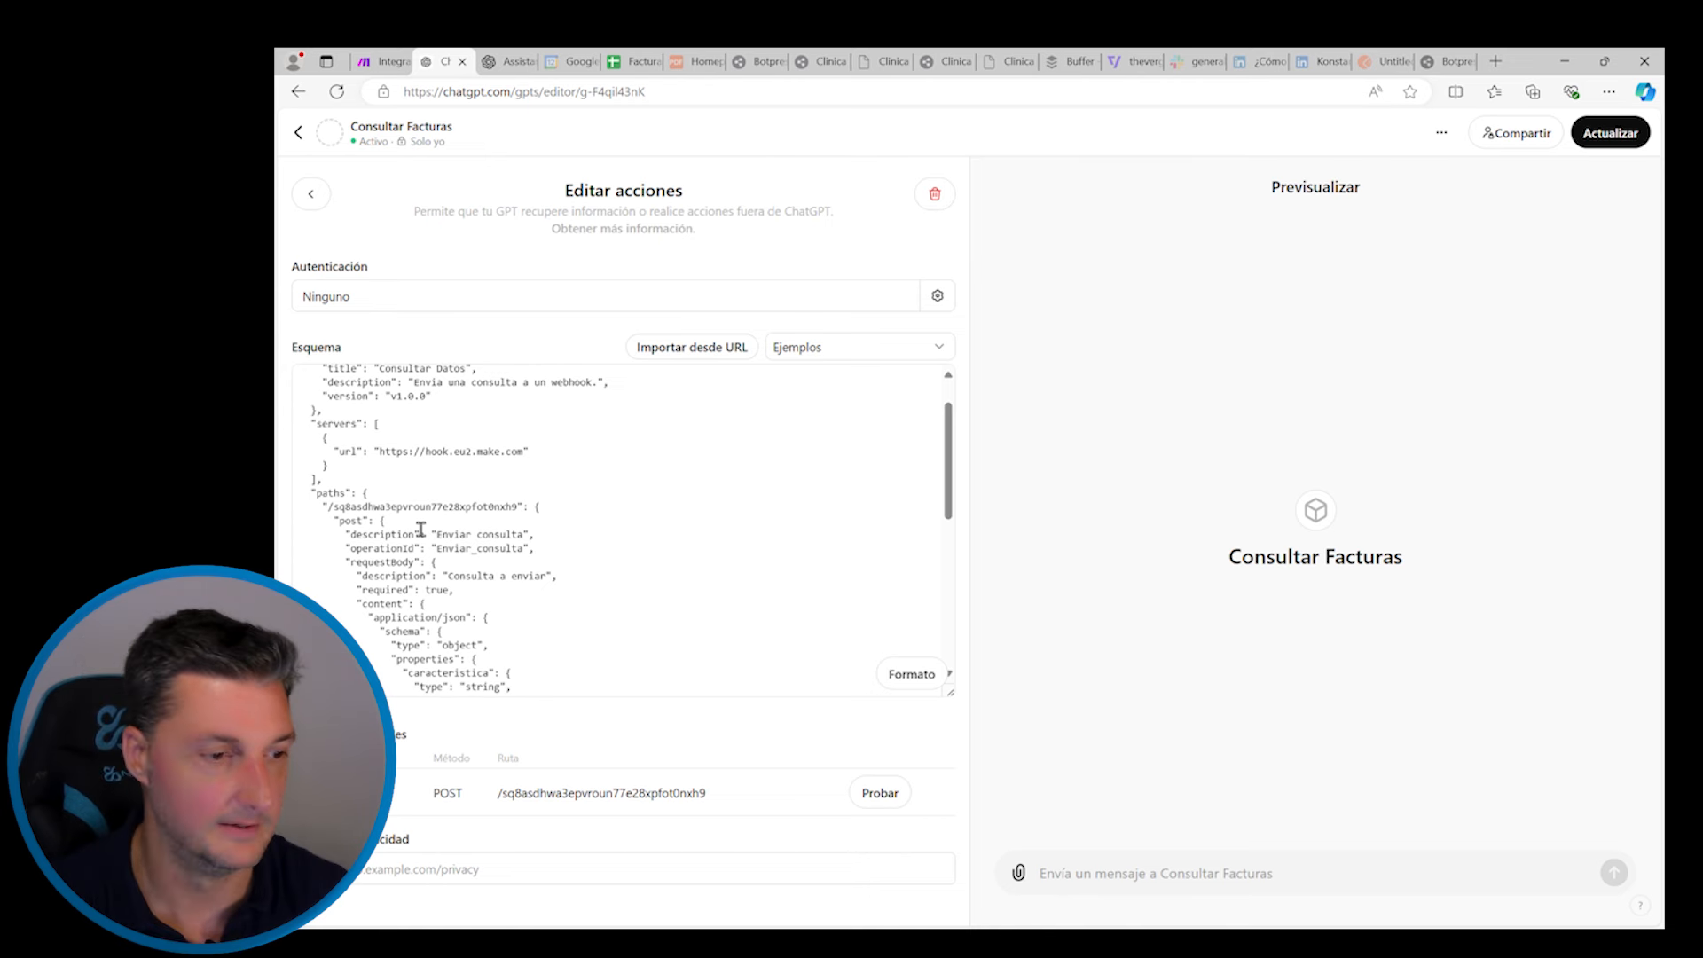
left_click(380, 68)
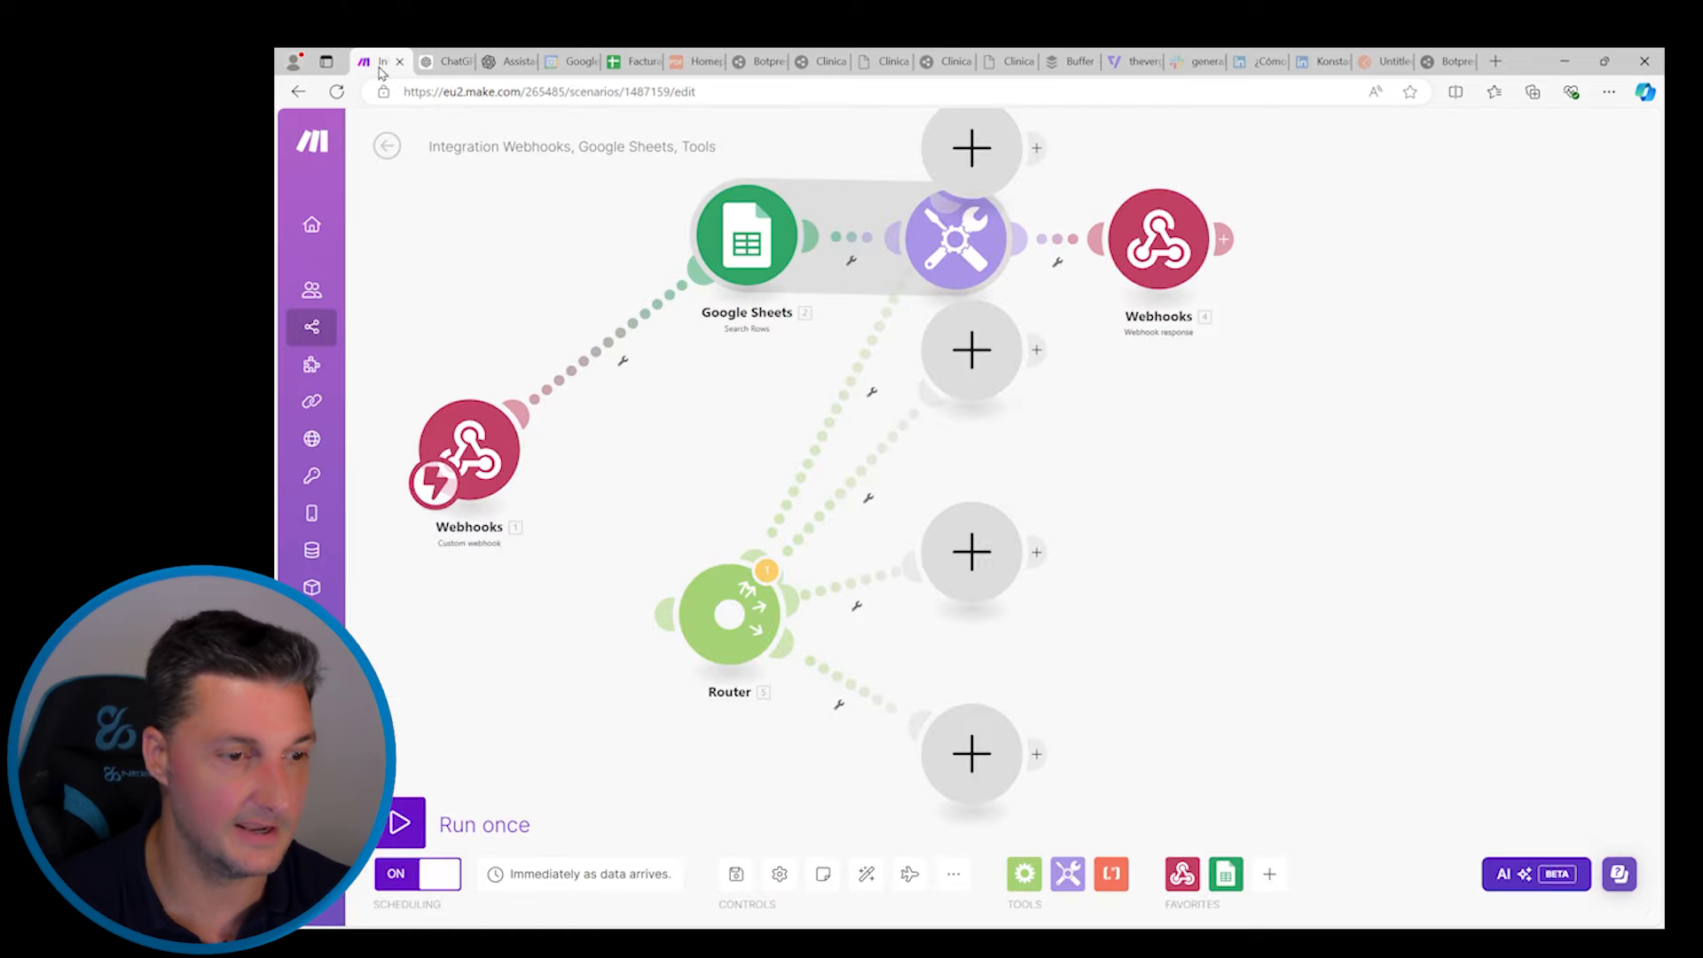